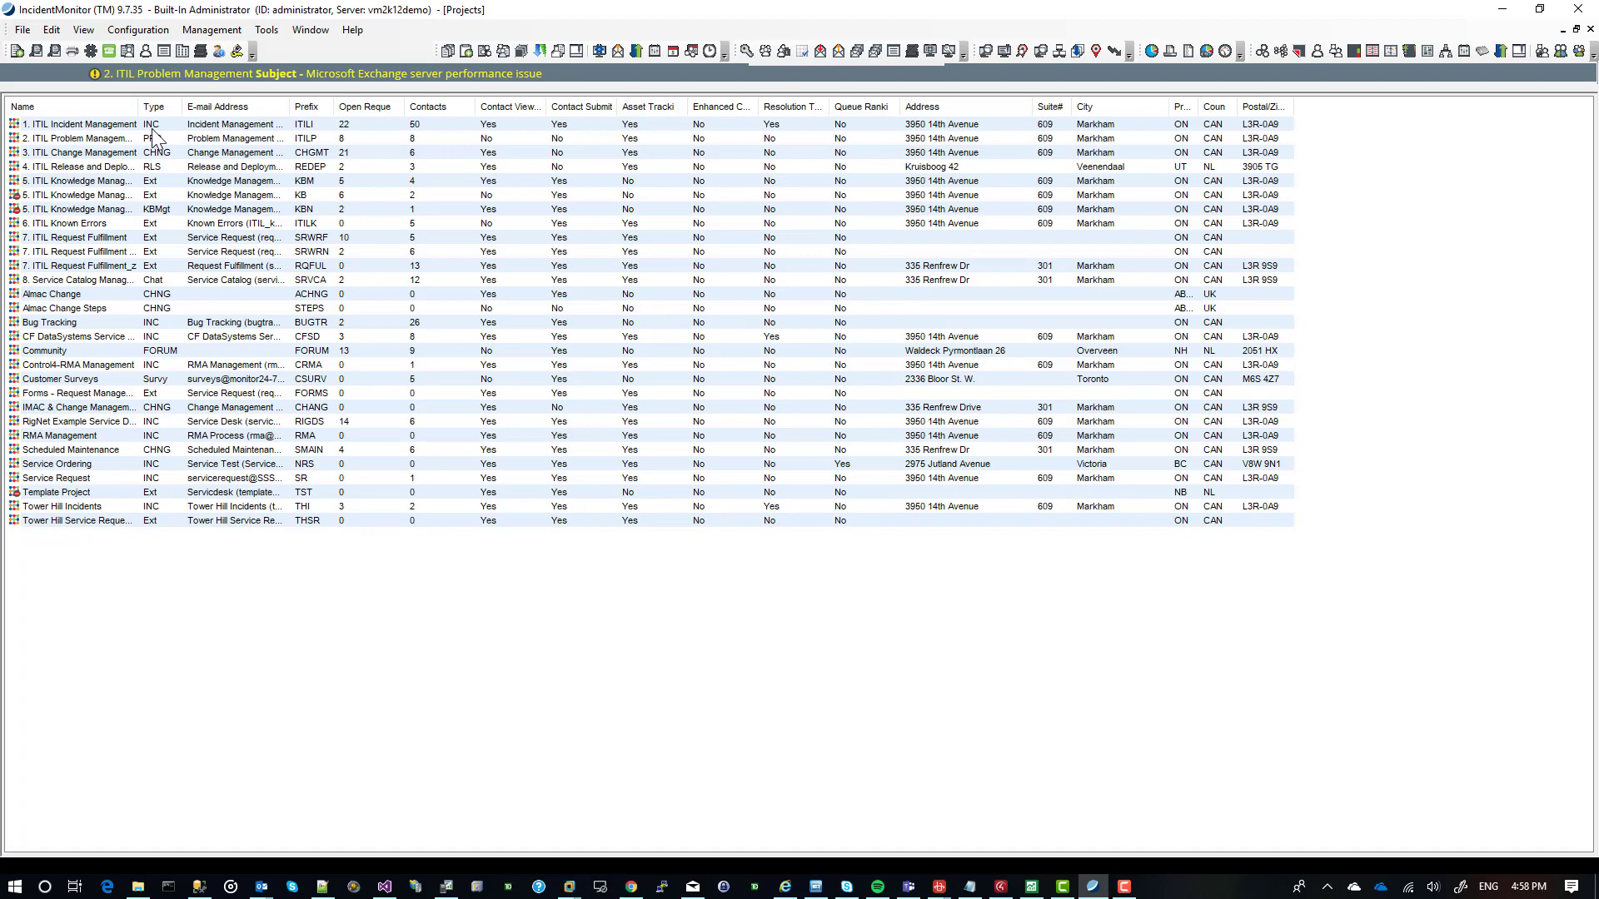
Open the 1. ITIL Incident Management project and show its list of project tasks.
left_click(152, 129)
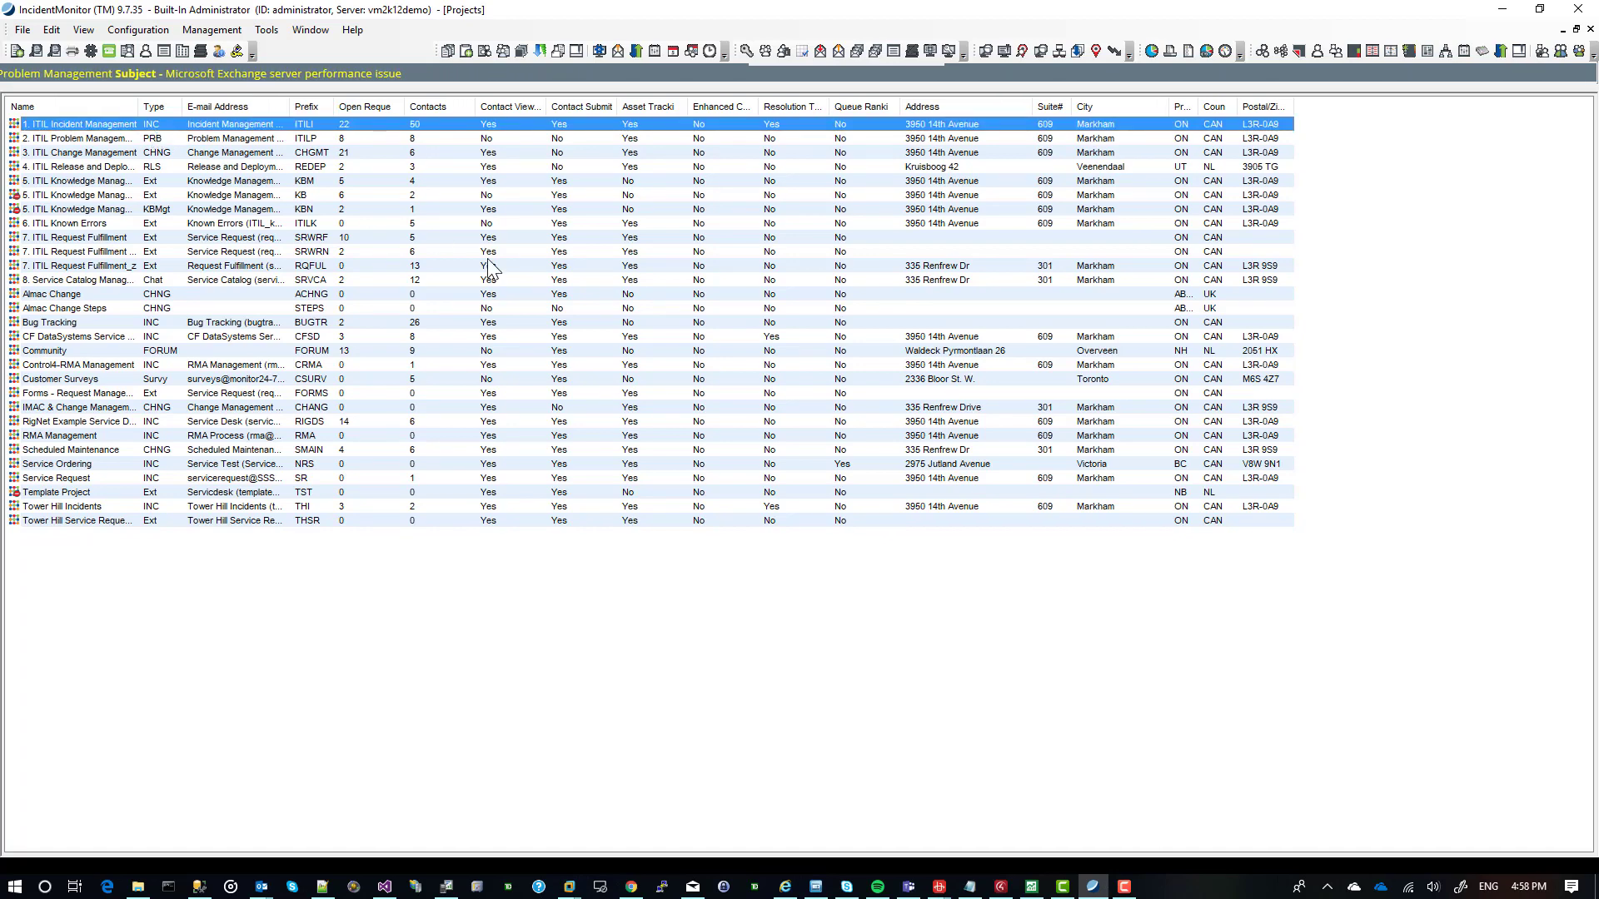
key("Return")
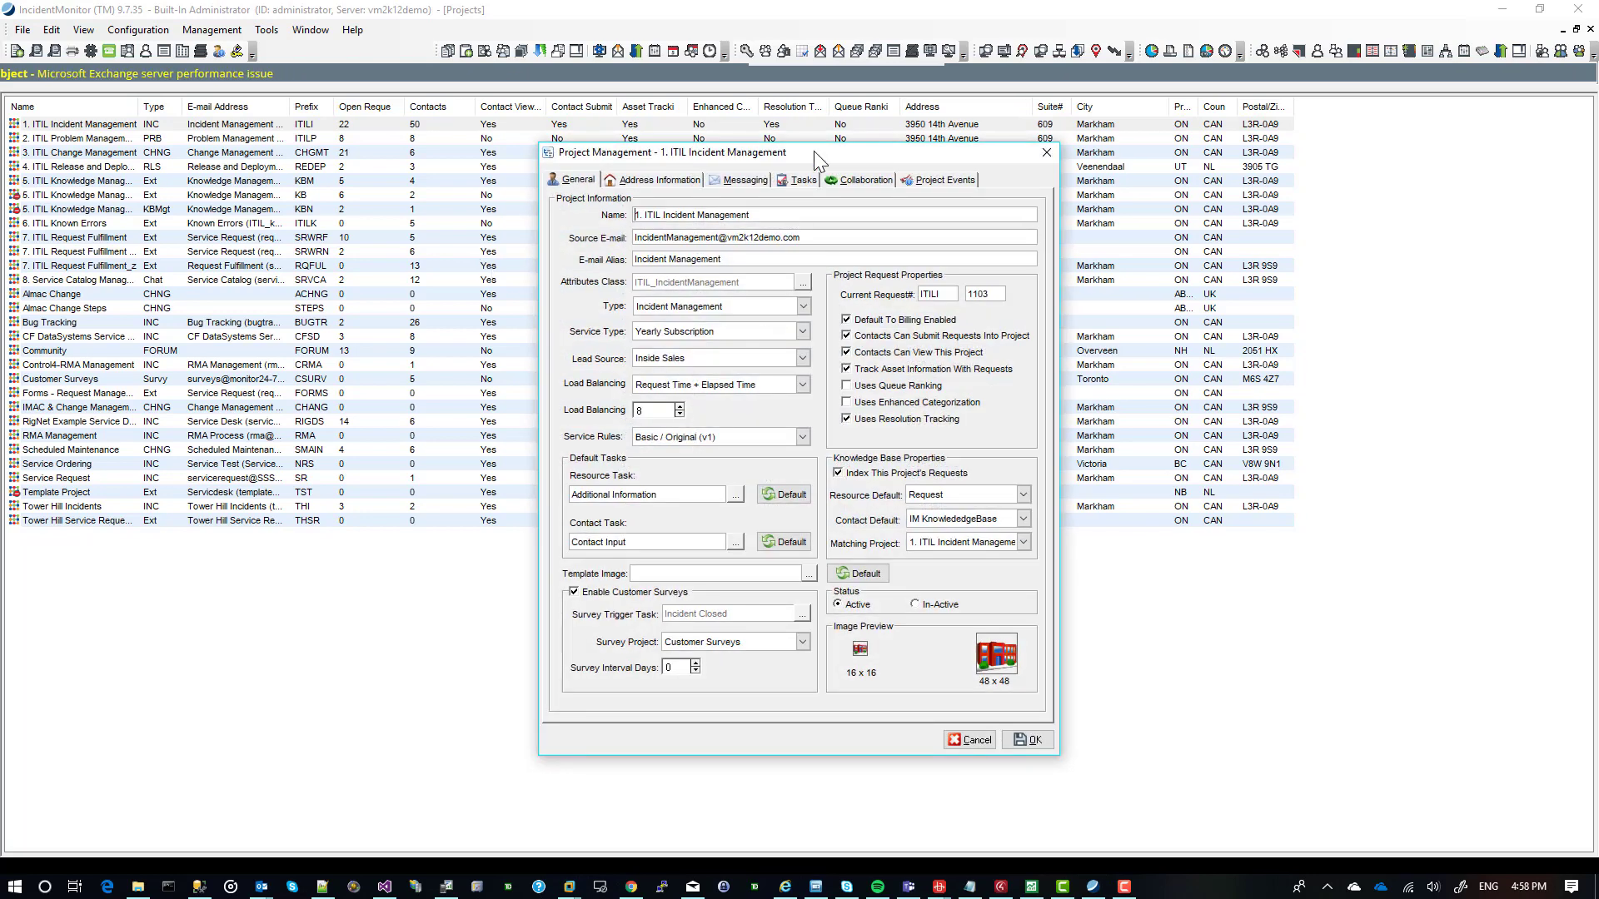
left_click_drag(813, 151, 612, 147)
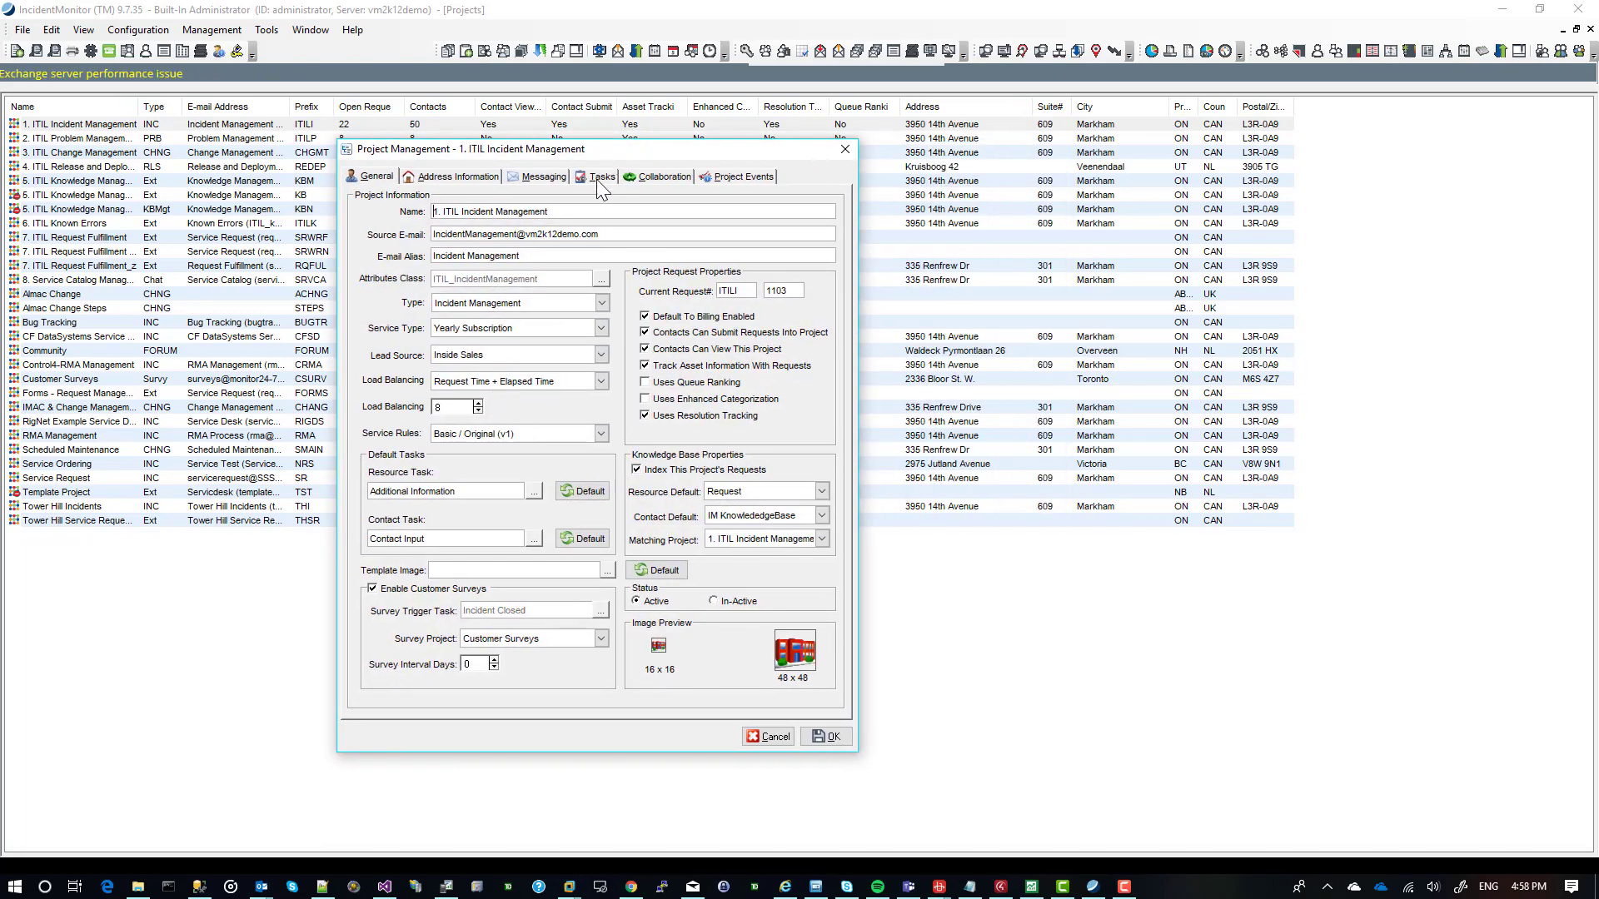
left_click(597, 178)
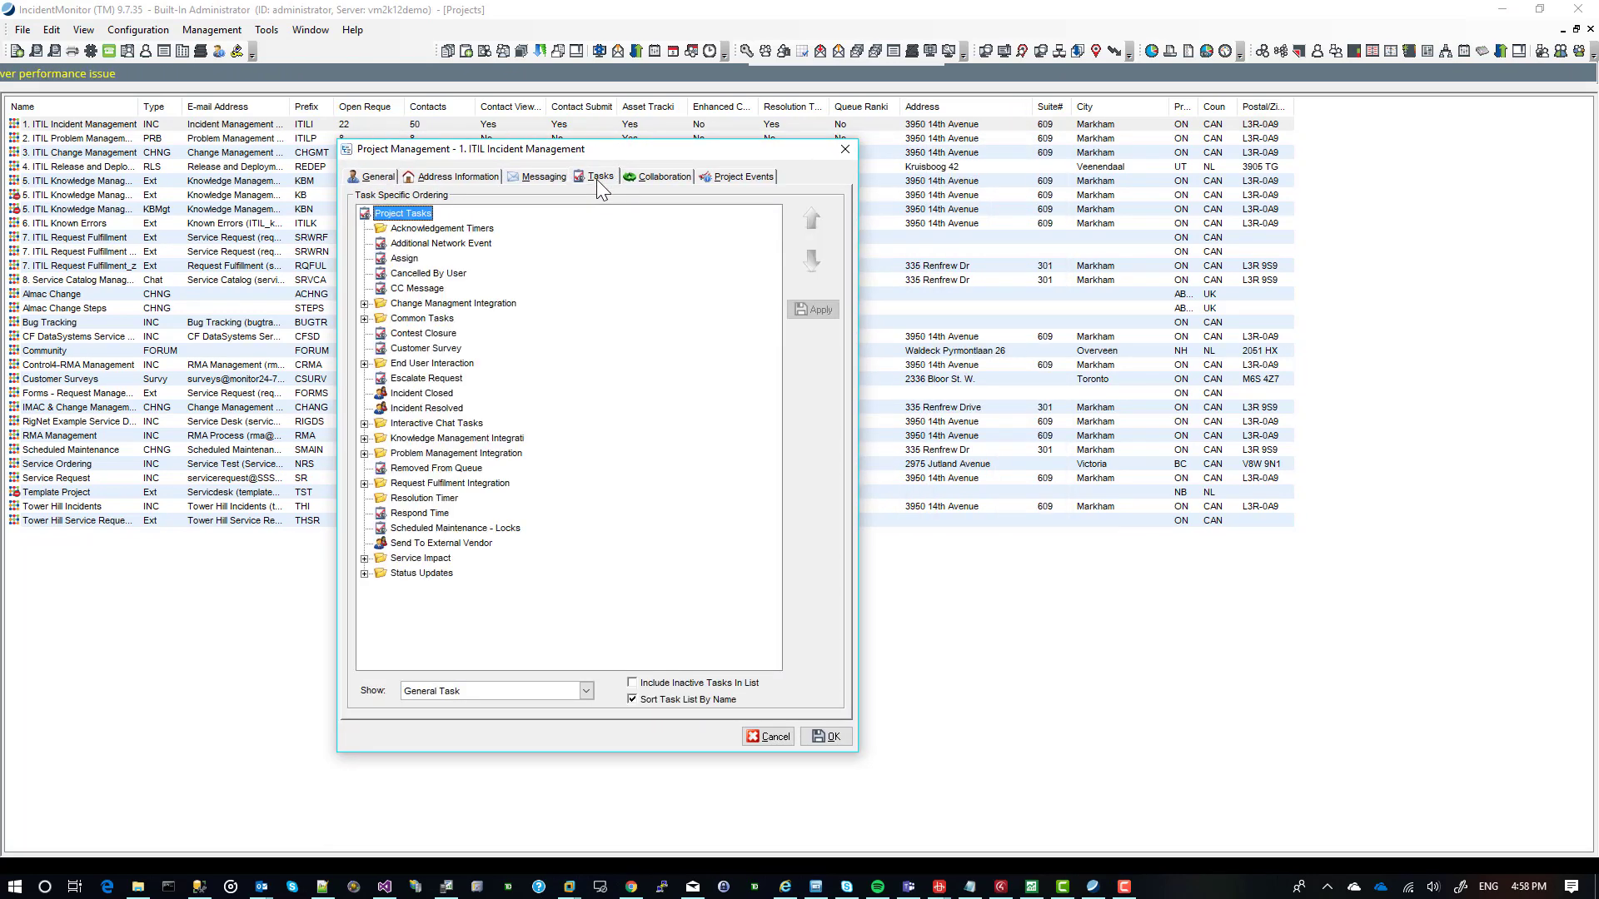
Examine the Request Lock options of the Cancelled By User task, leave the project unchanged and put the Projects list away.
left_click(415, 277)
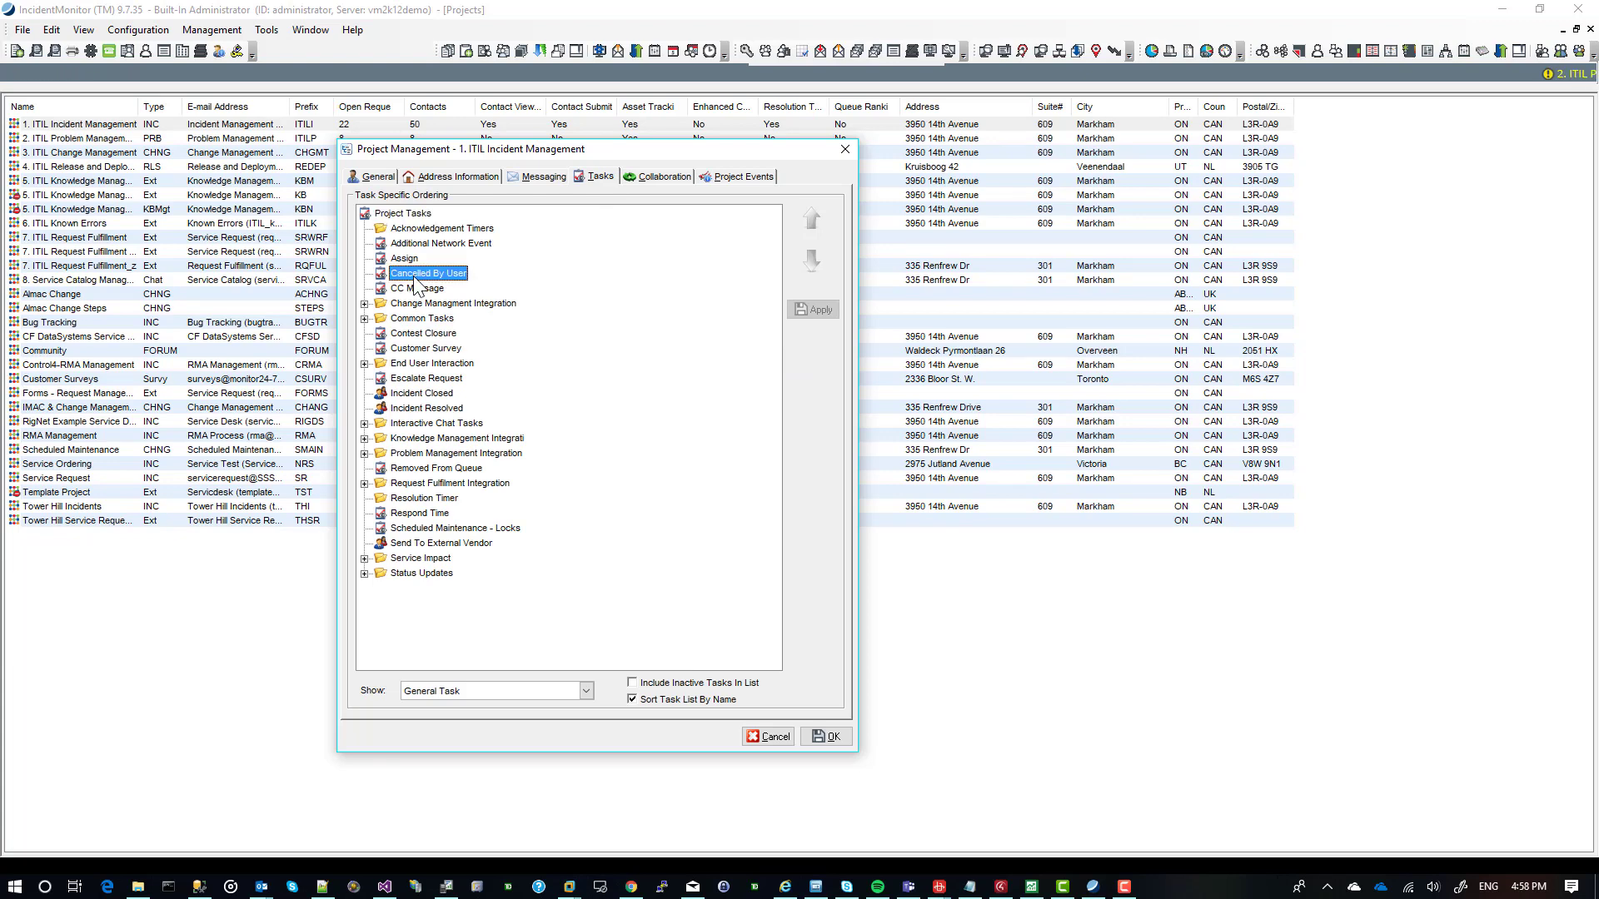
double_click(415, 278)
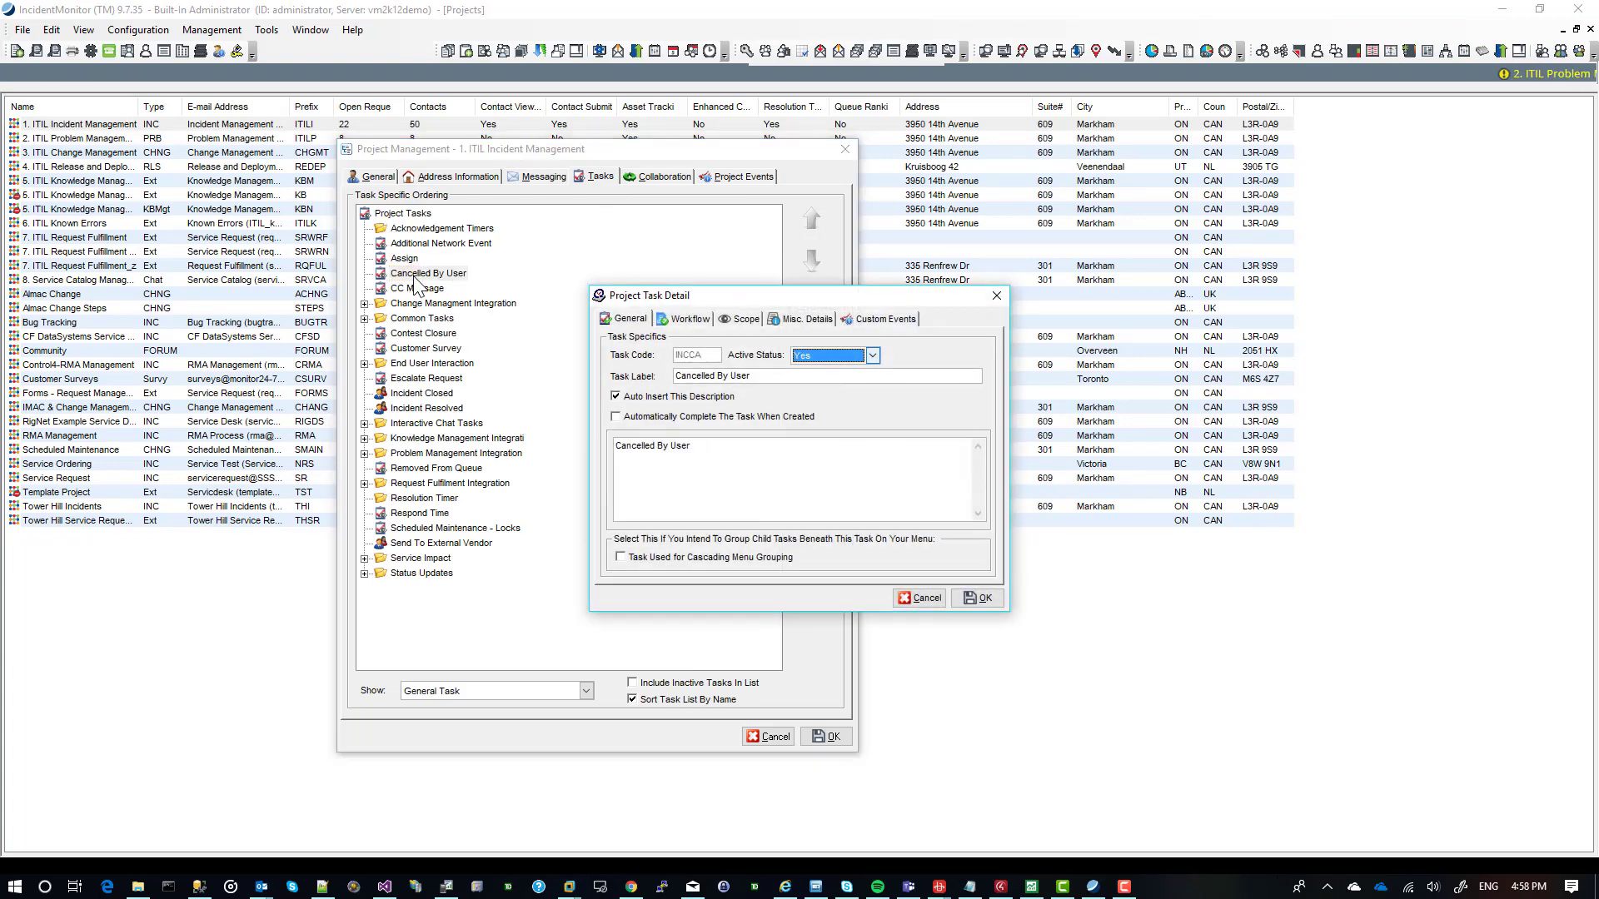
left_click(816, 315)
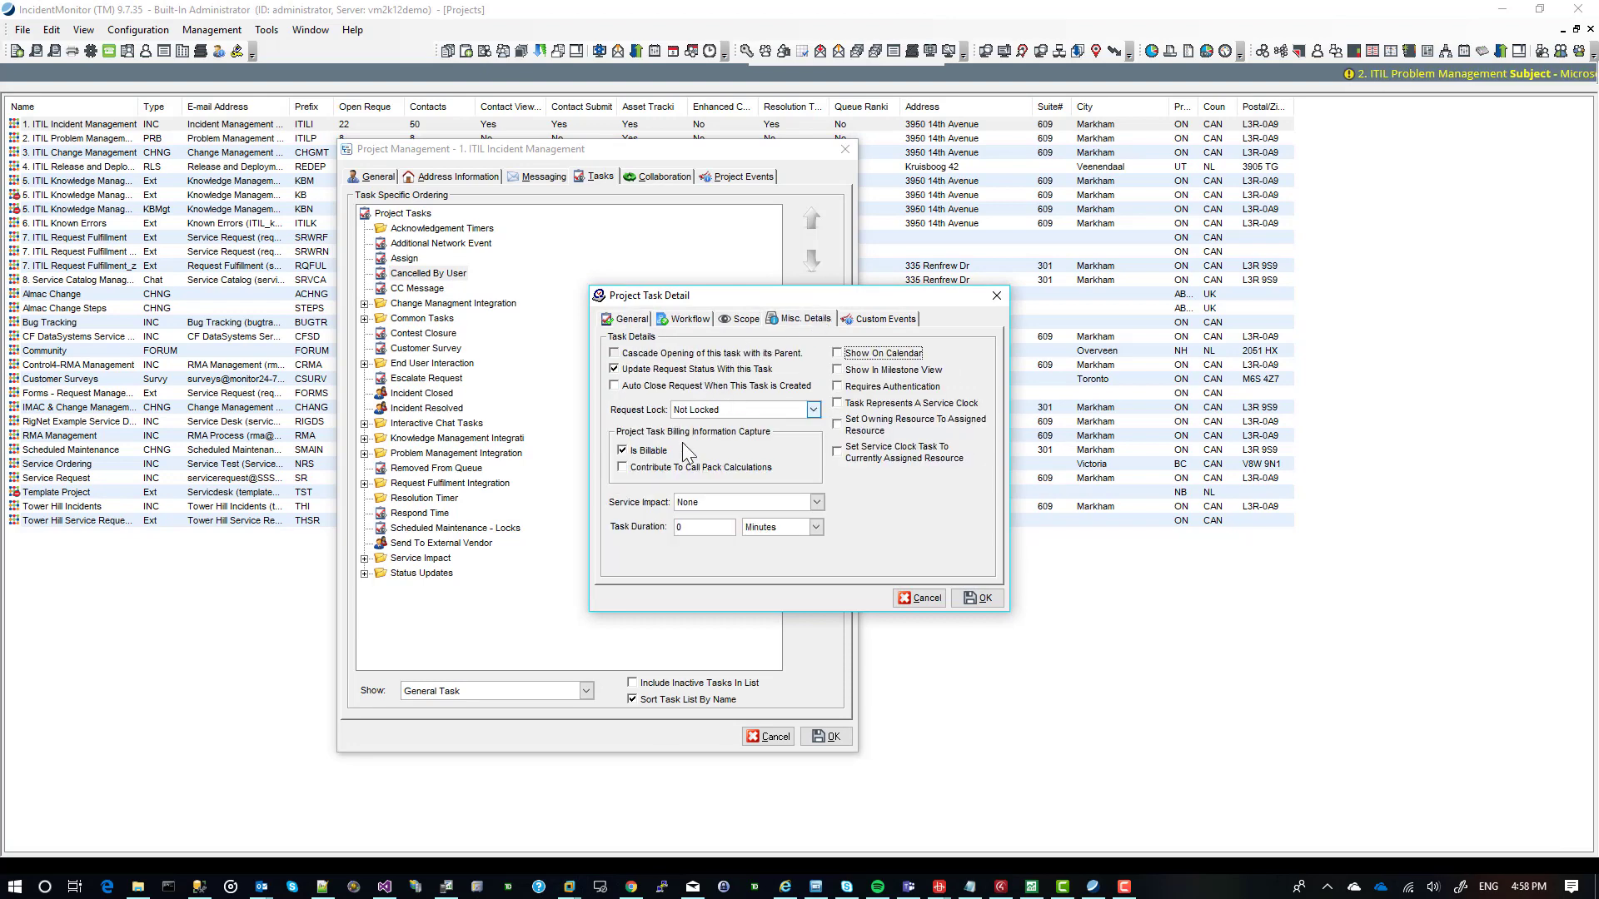
left_click(711, 407)
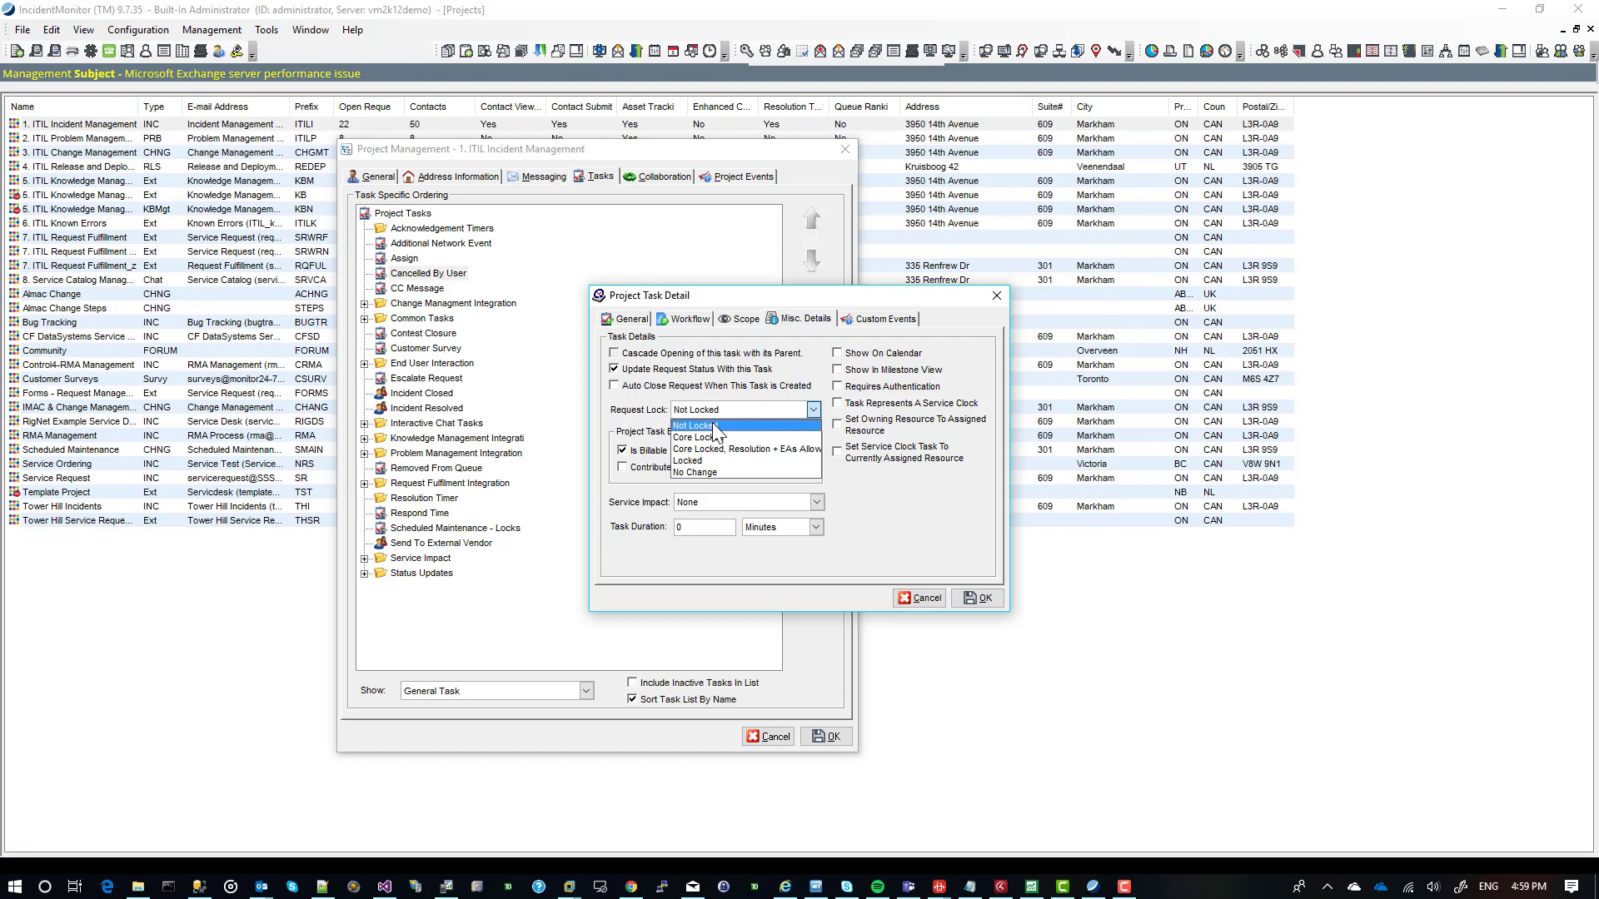
left_click(917, 598)
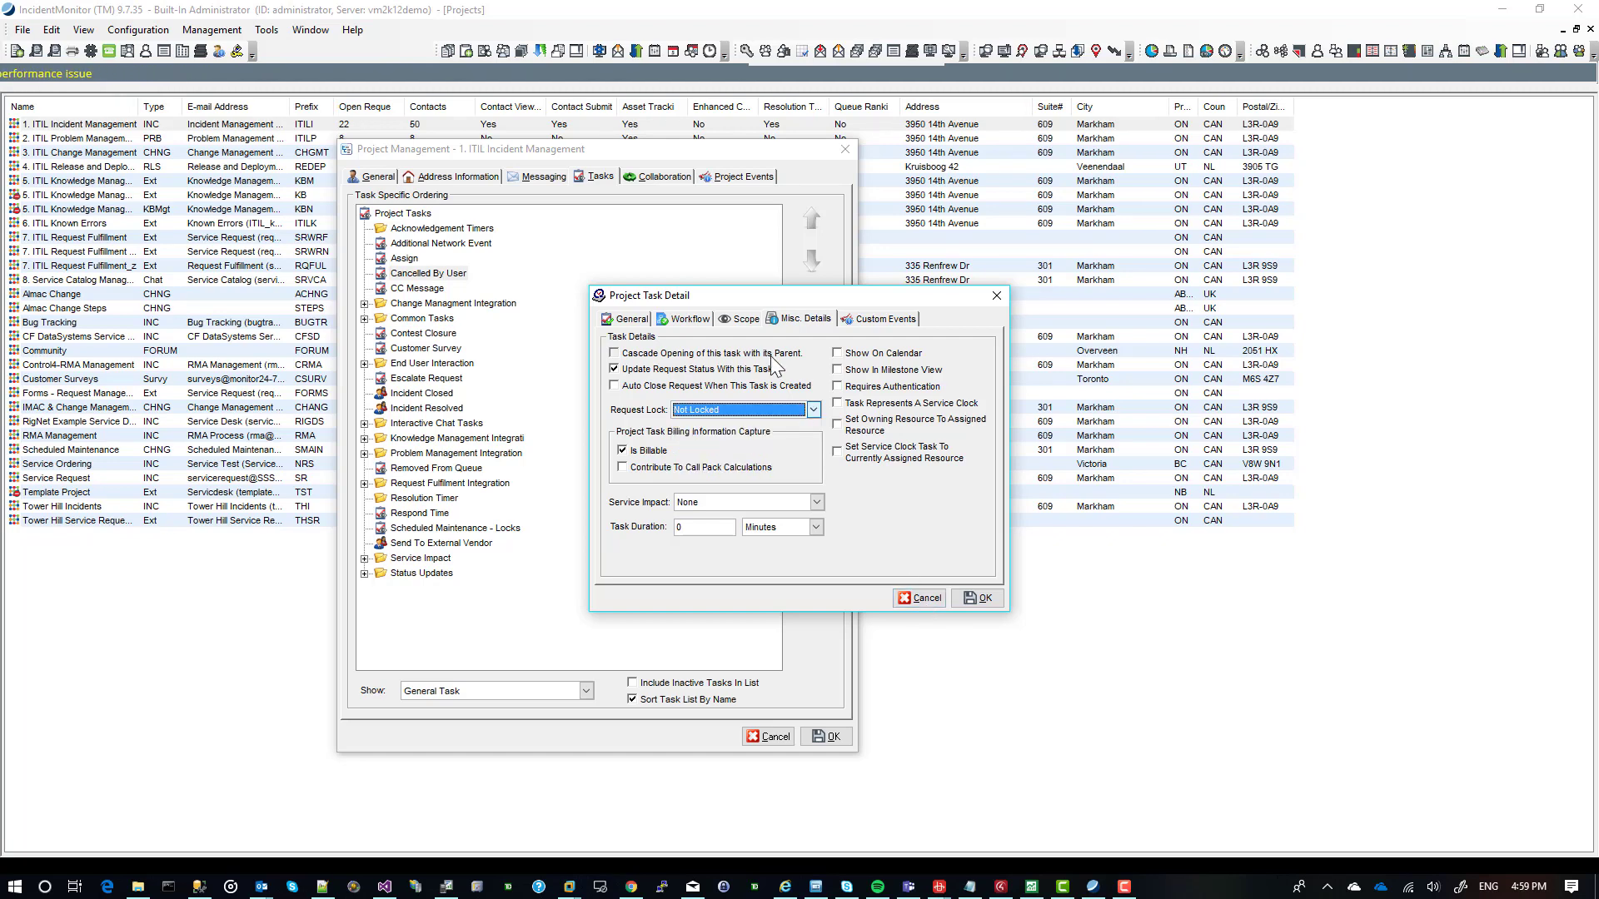
left_click(918, 596)
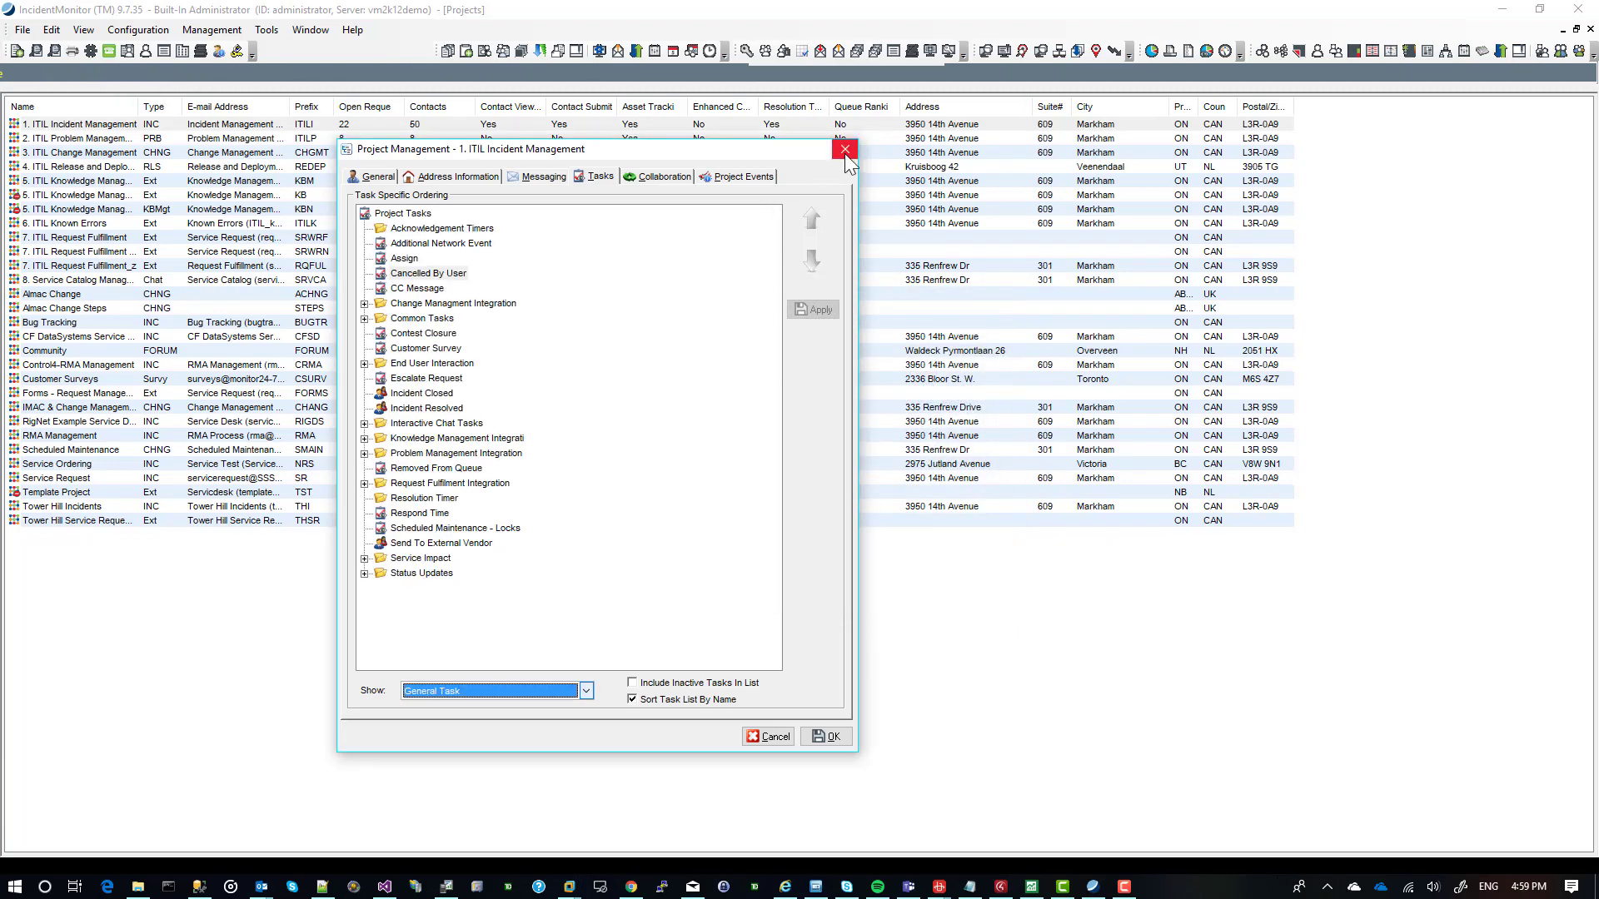
left_click(844, 150)
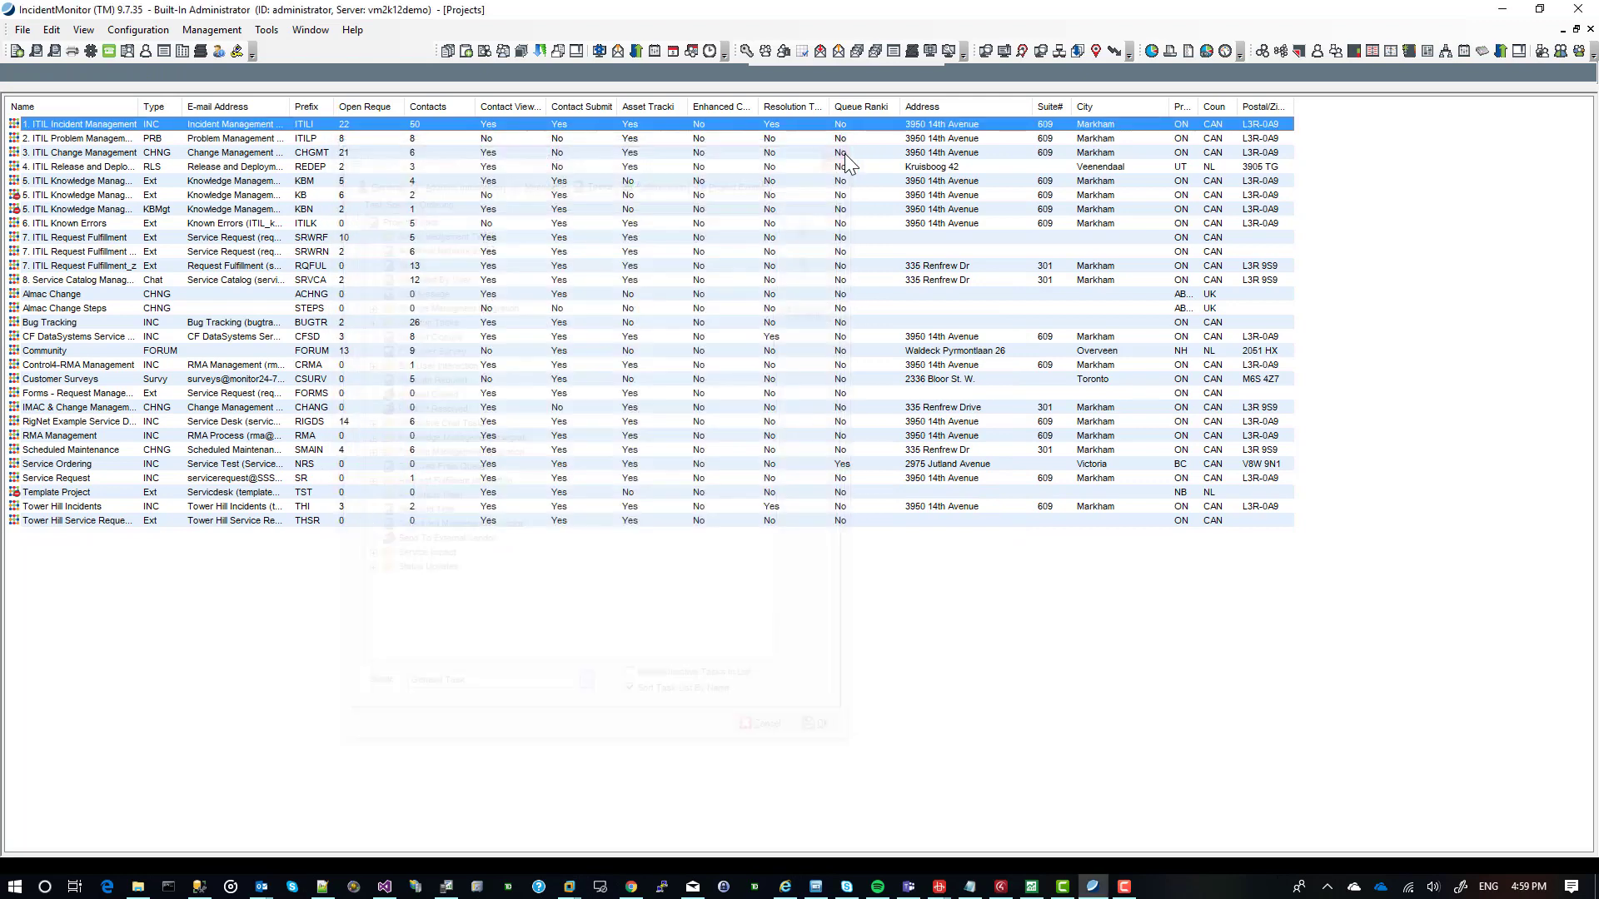
left_click(1564, 29)
Open New Home Page in the Service Catalog Designer and extend its header area well below the button row.
double_click(151, 246)
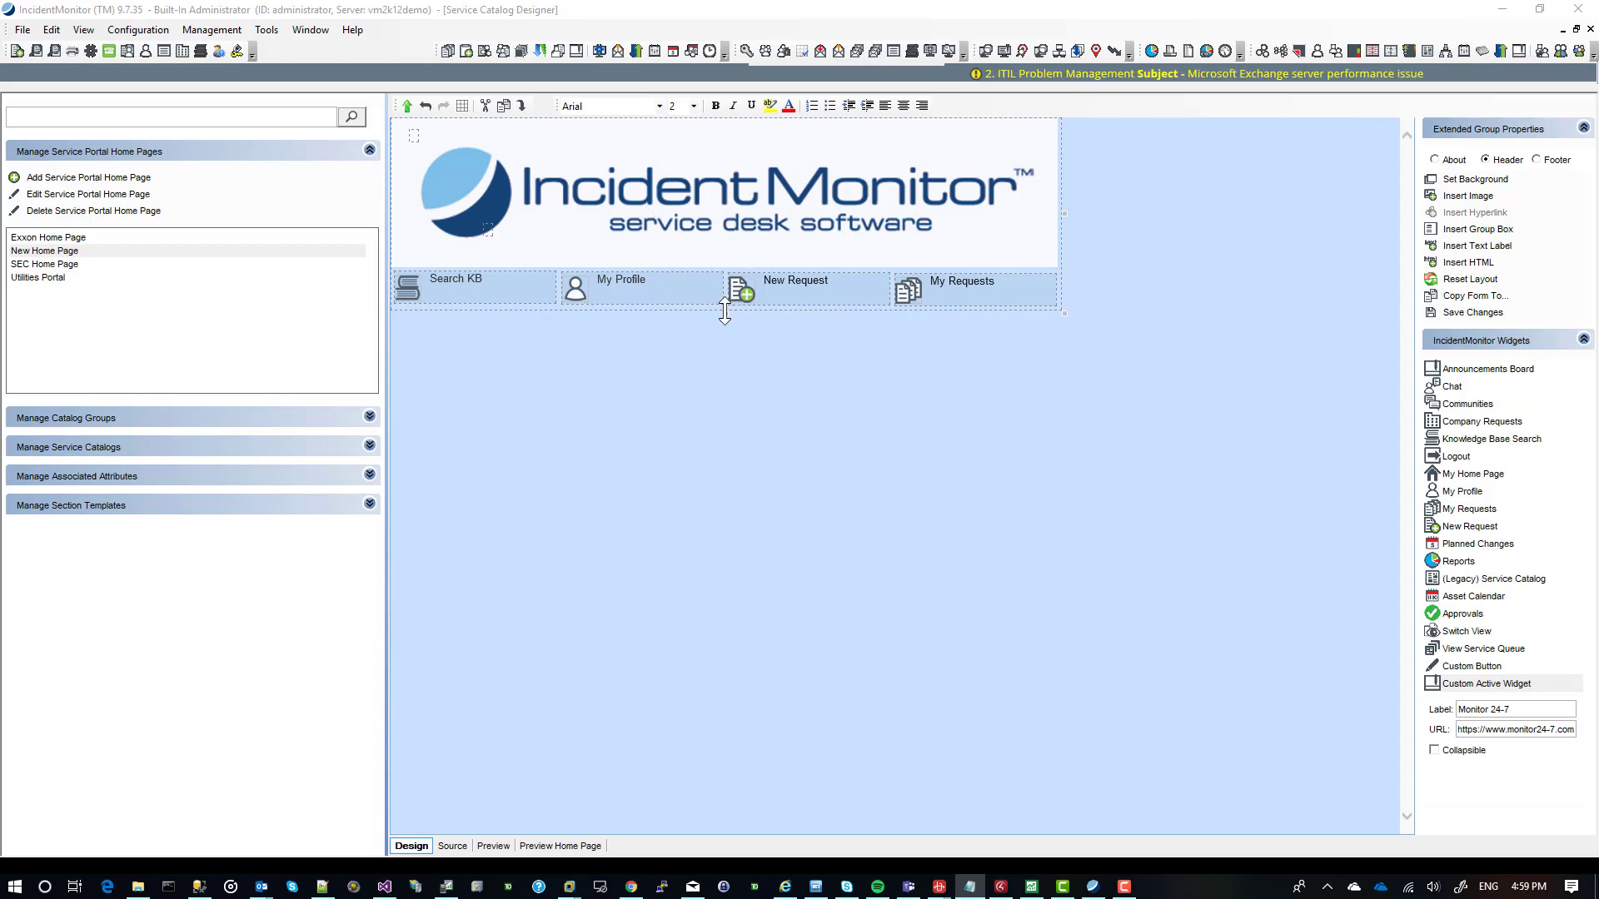
left_click(724, 312)
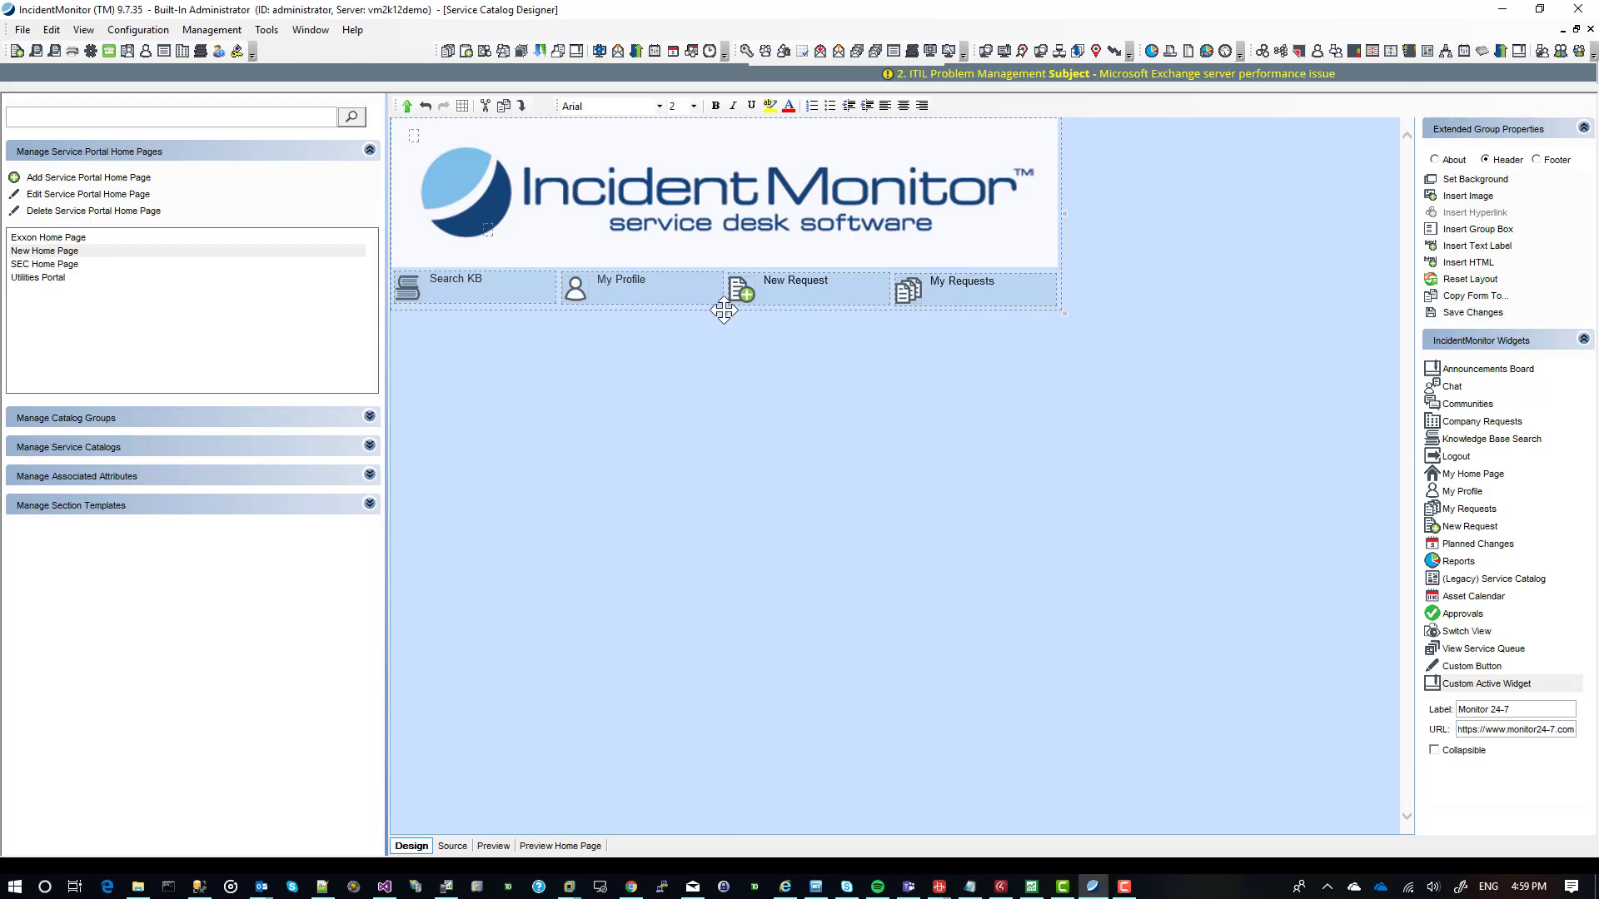
left_click_drag(723, 312, 717, 642)
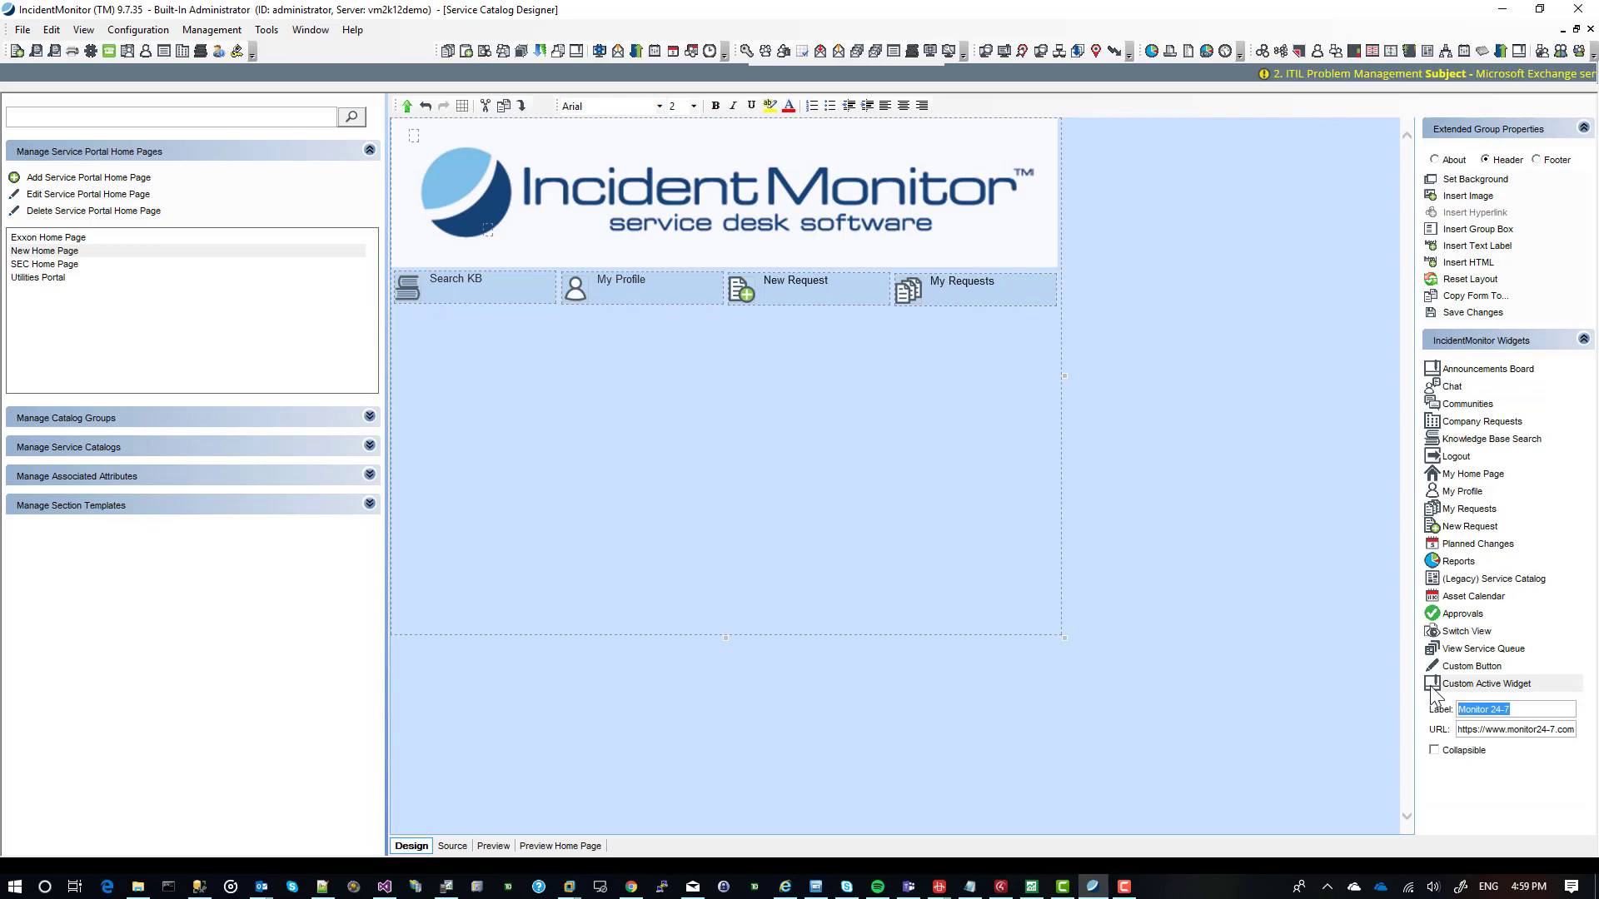
Add the Monitor 24-7 custom active widget beneath the header's button row and enlarge it to fill the empty header area.
left_click_drag(1432, 689, 534, 369)
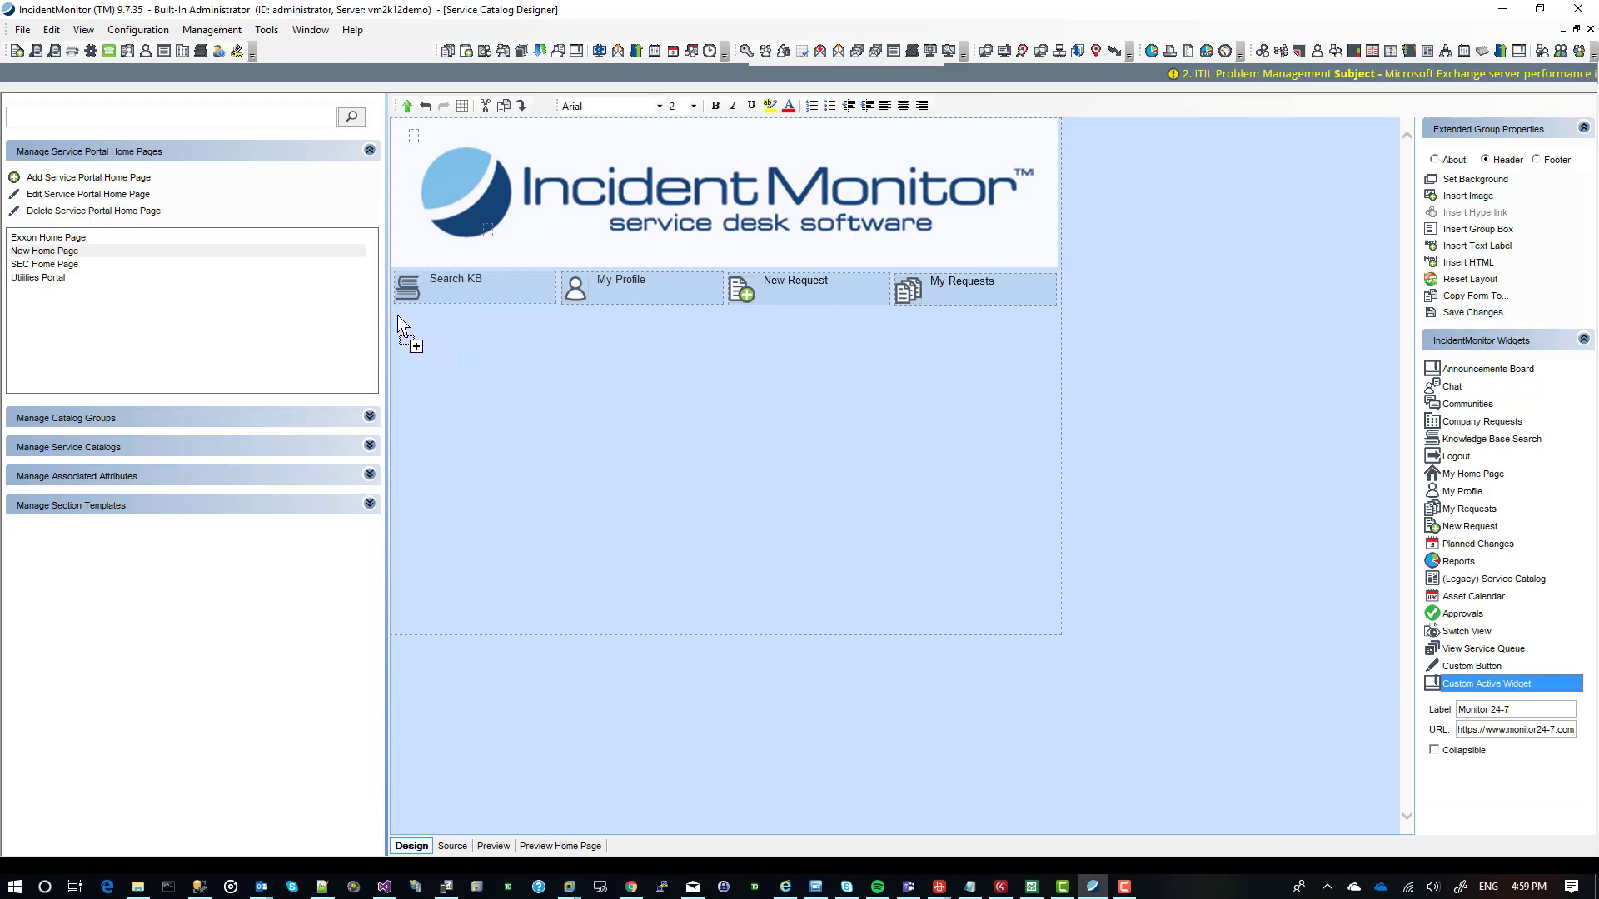
left_click_drag(393, 312, 393, 307)
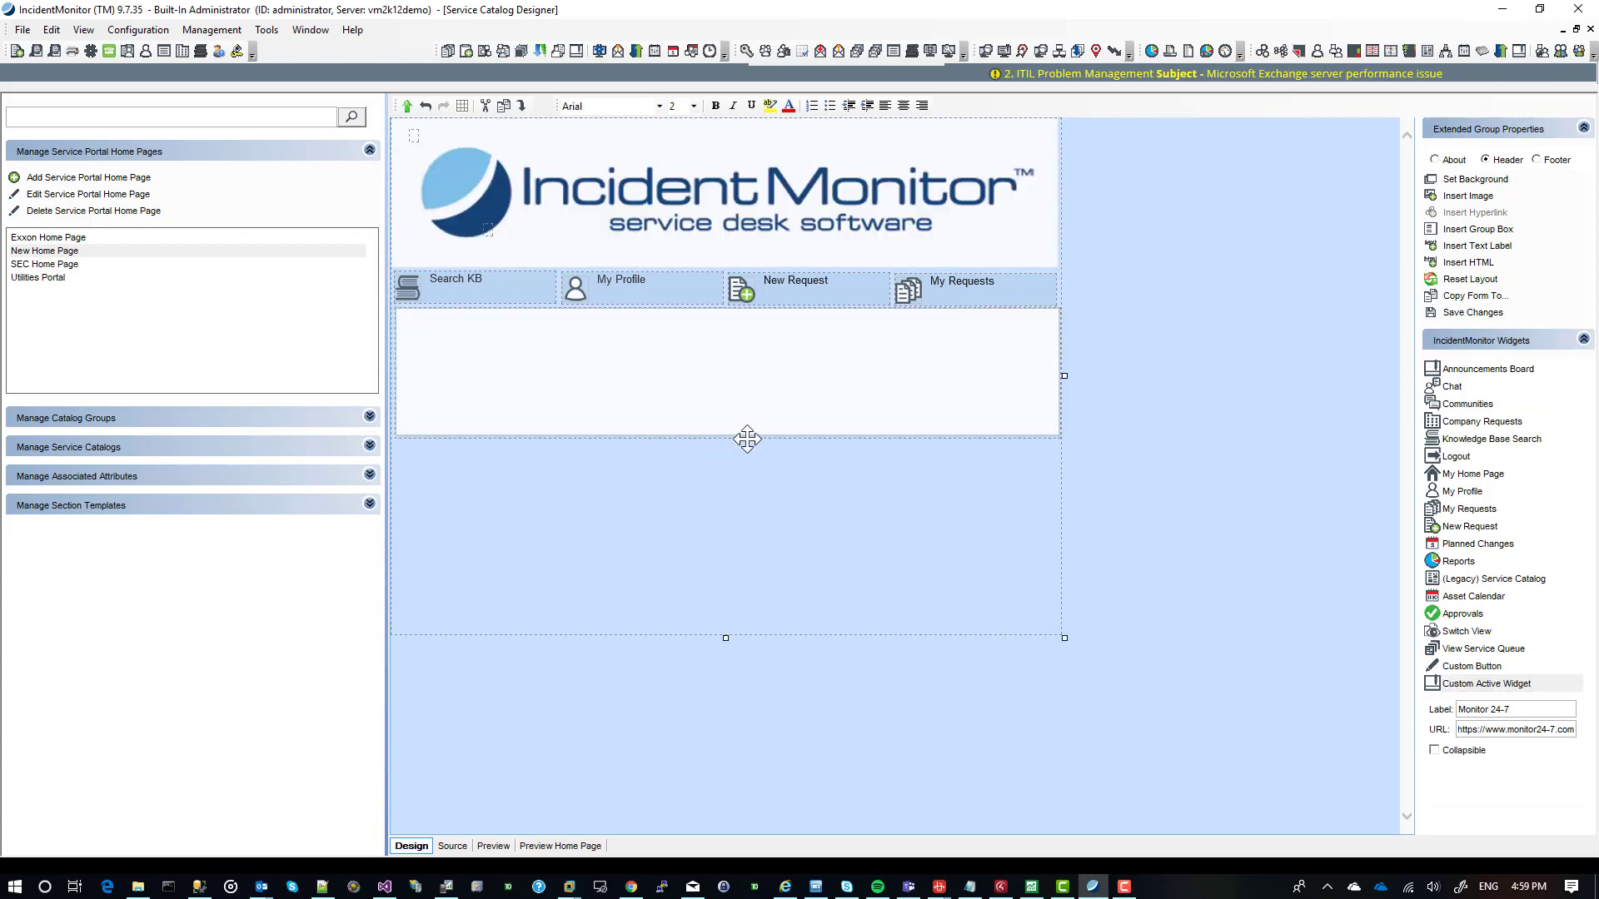
left_click_drag(728, 439, 724, 633)
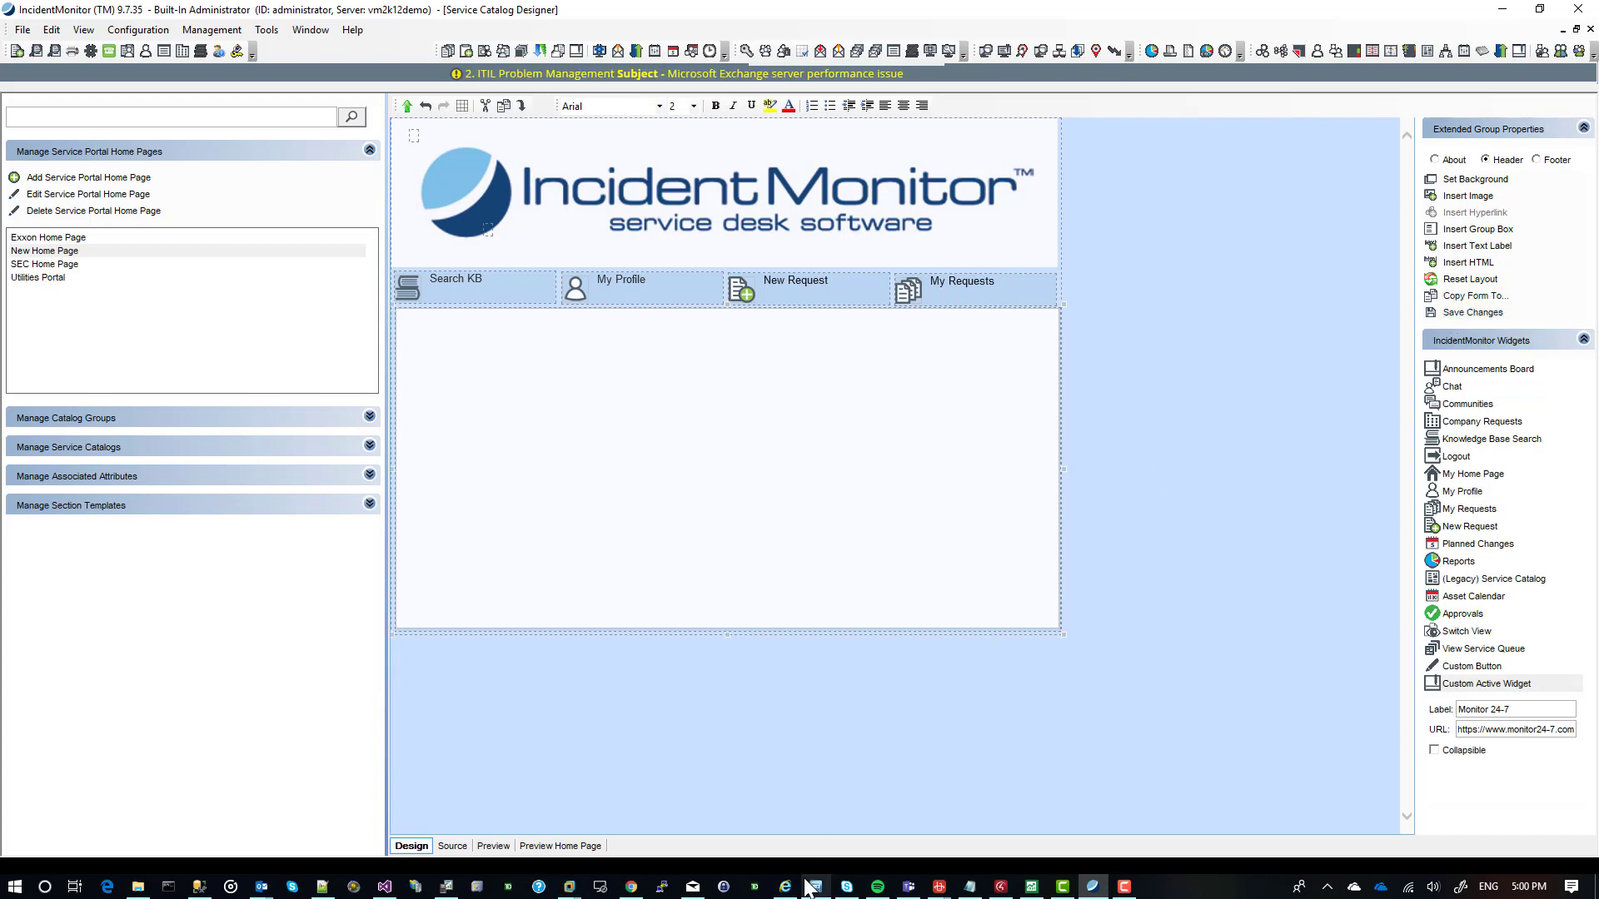
Switch to Chrome to view the live portal page with the embedded Monitor 24-7 website, and return to the designer.
left_click(634, 888)
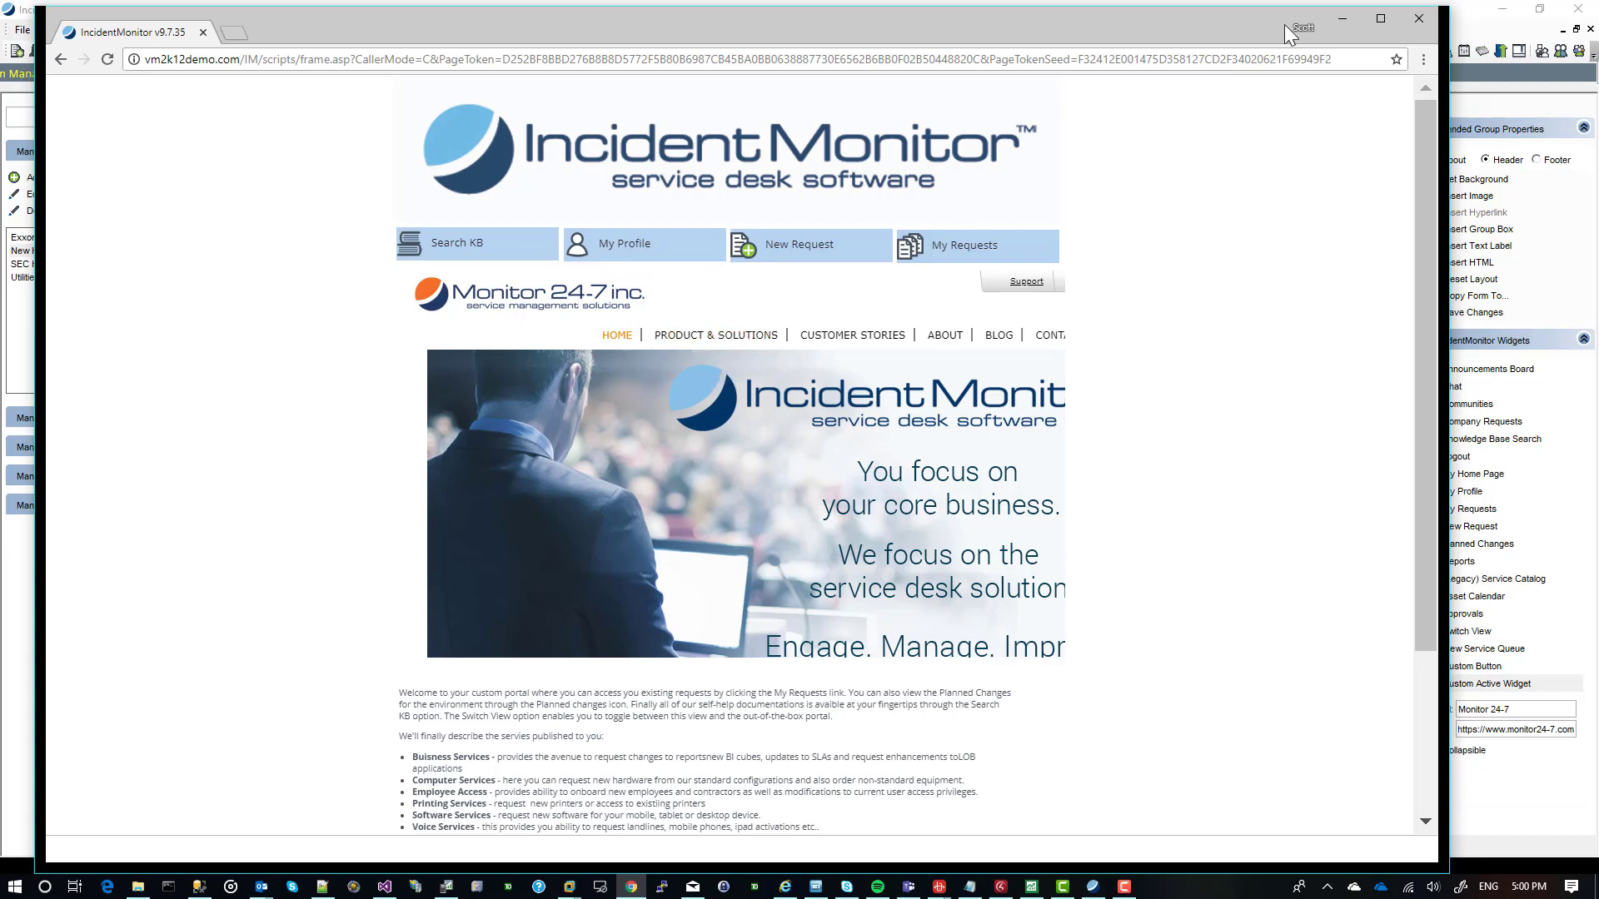
left_click(1346, 17)
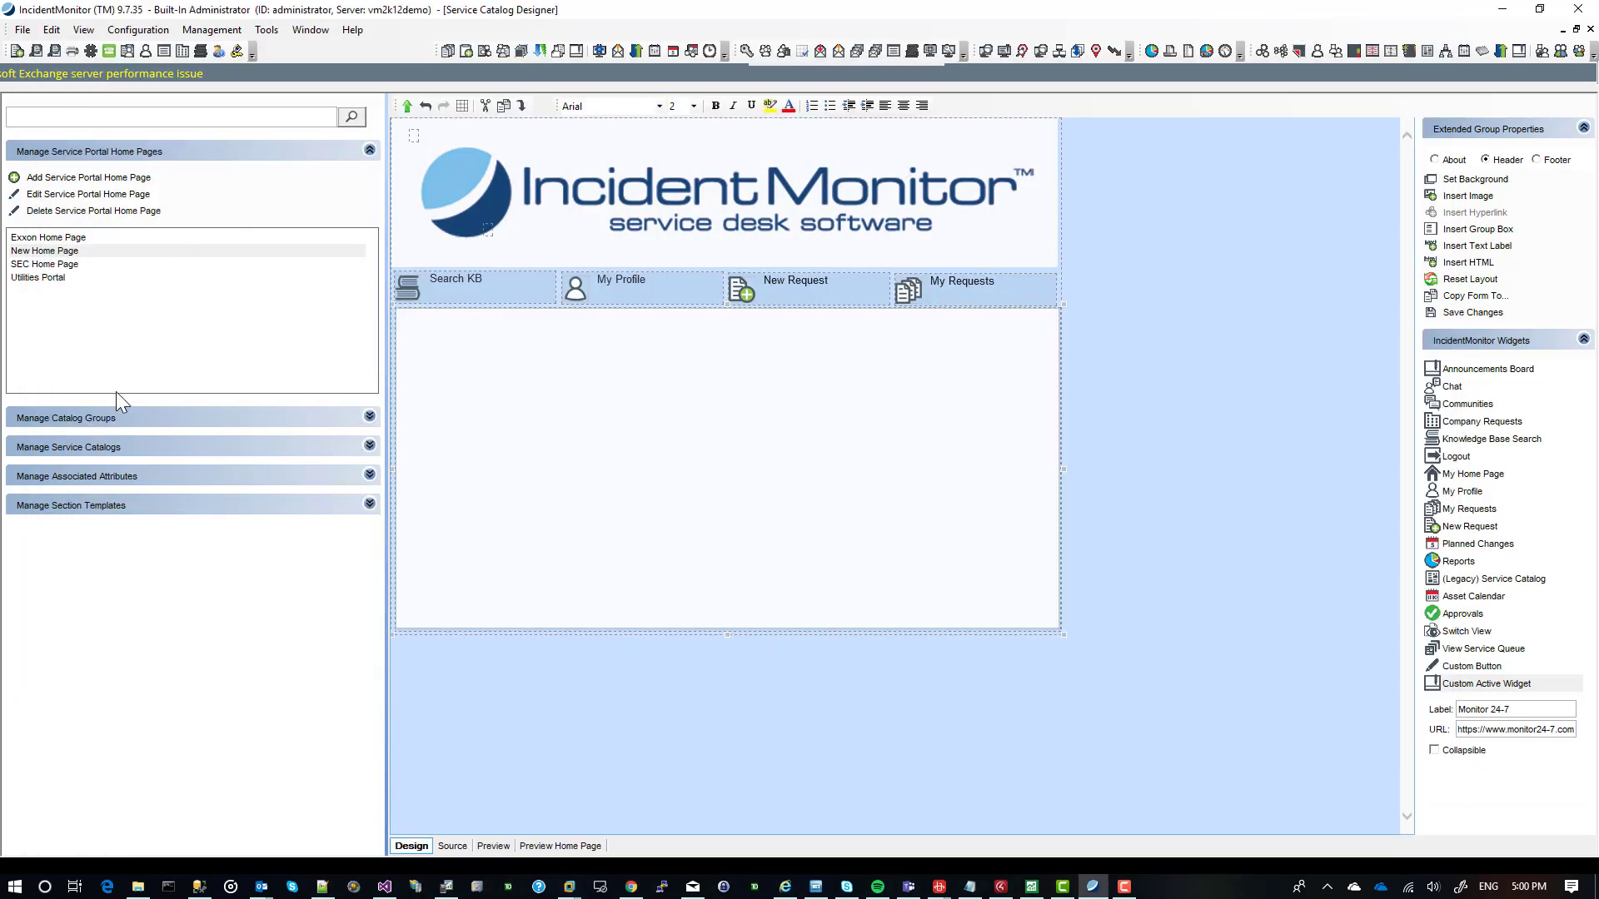
Open the Show Me Customers Who May Affected search field from the Default Example section template for editing.
left_click(99, 510)
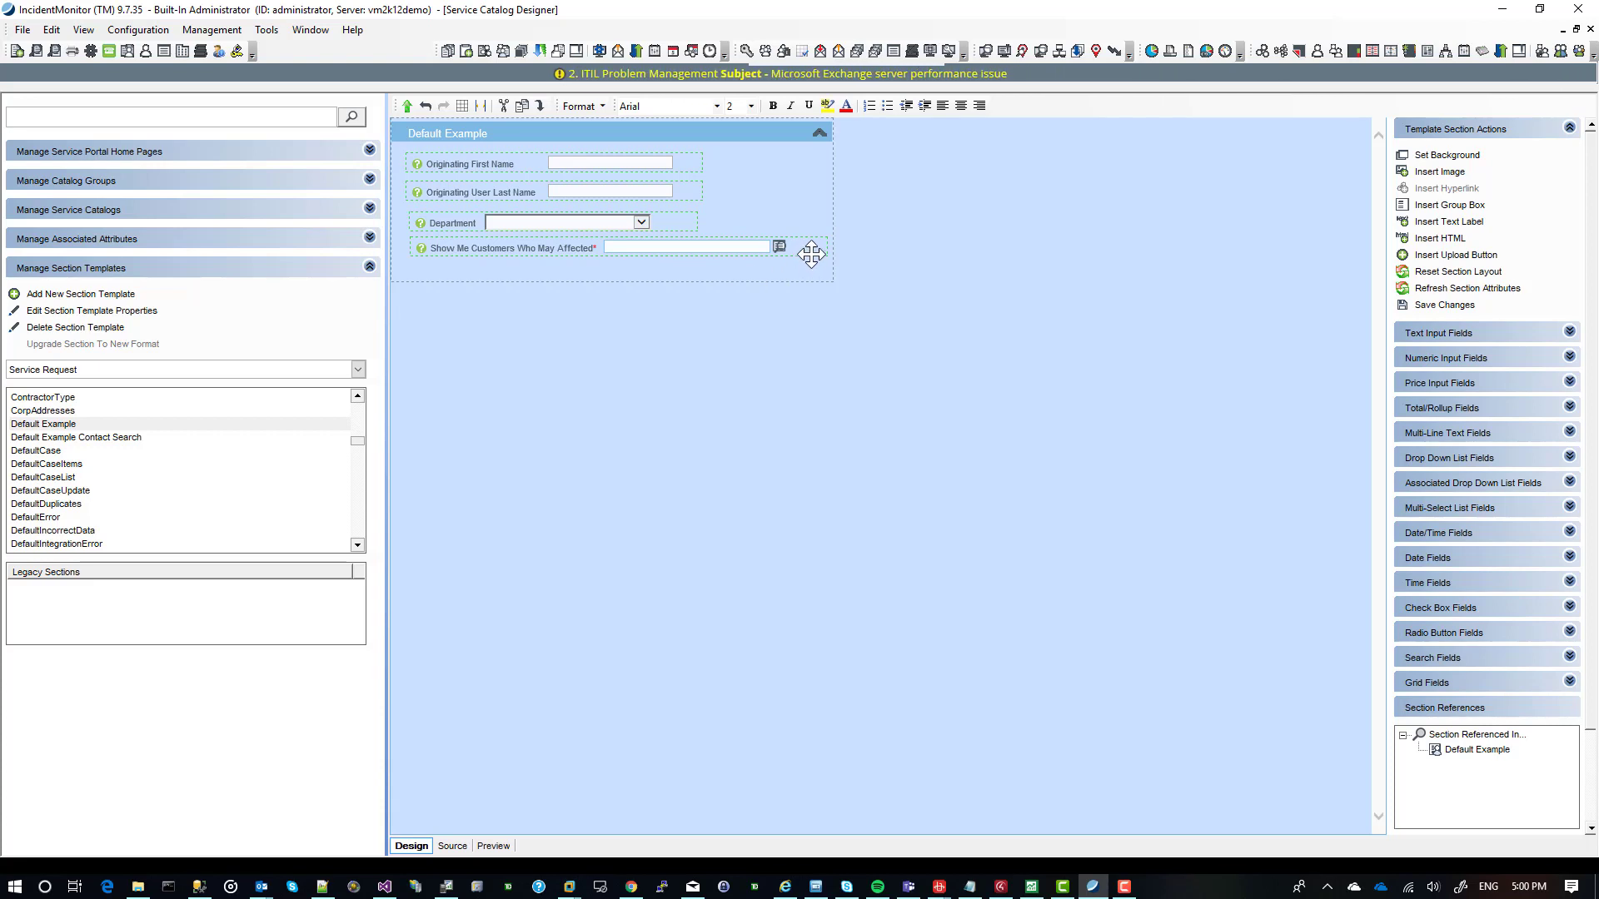
left_click(811, 254)
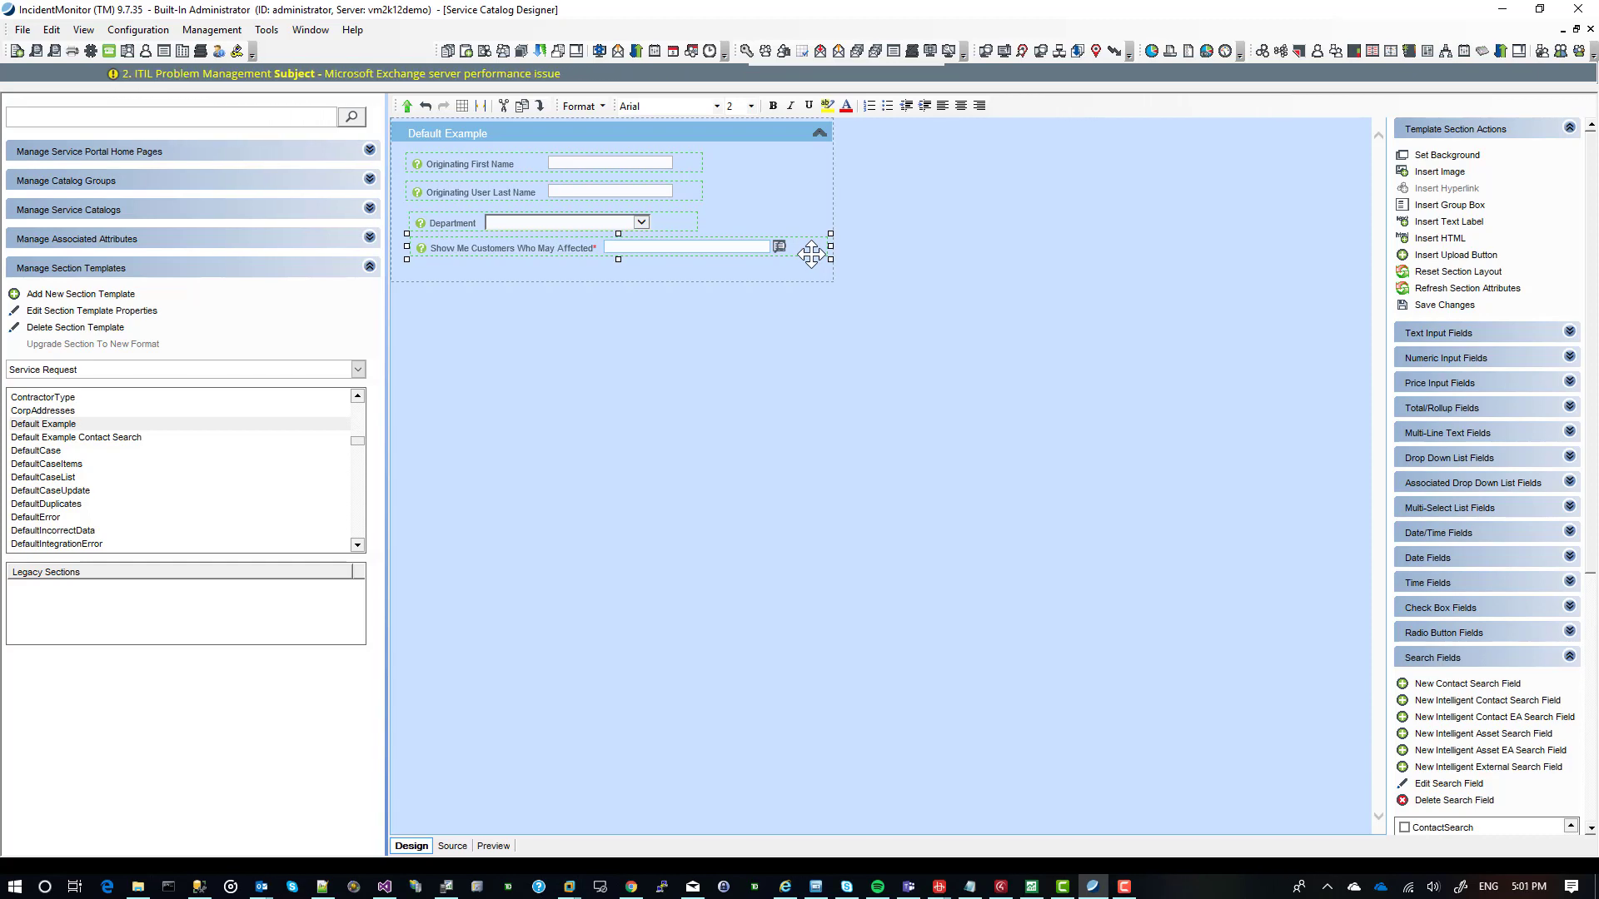
double_click(811, 254)
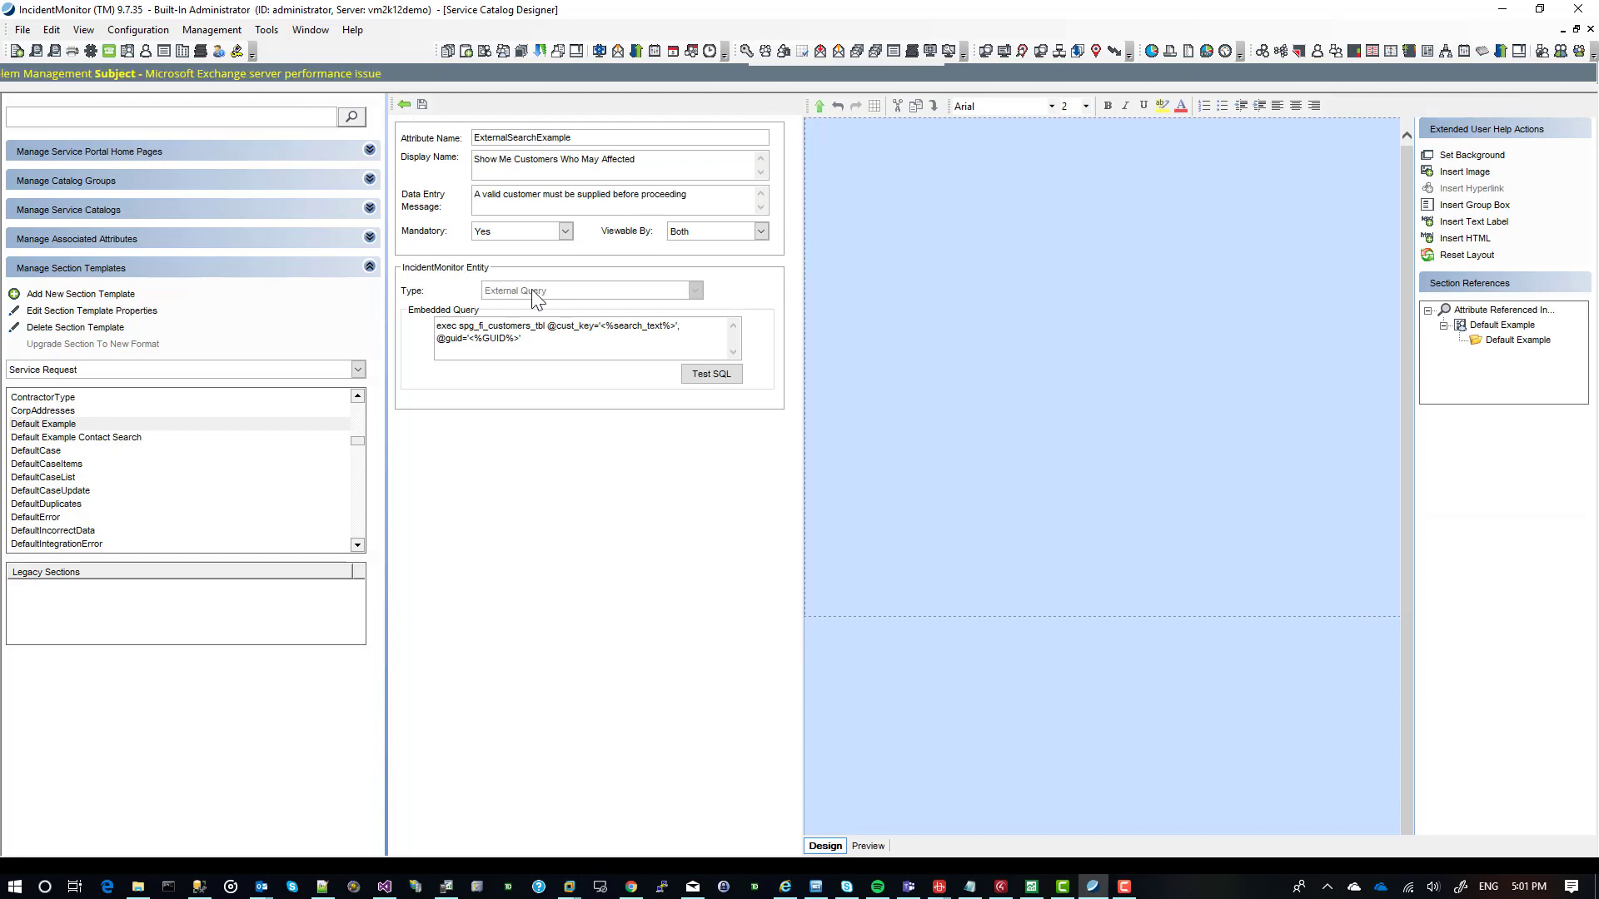
left_click_drag(541, 341, 381, 323)
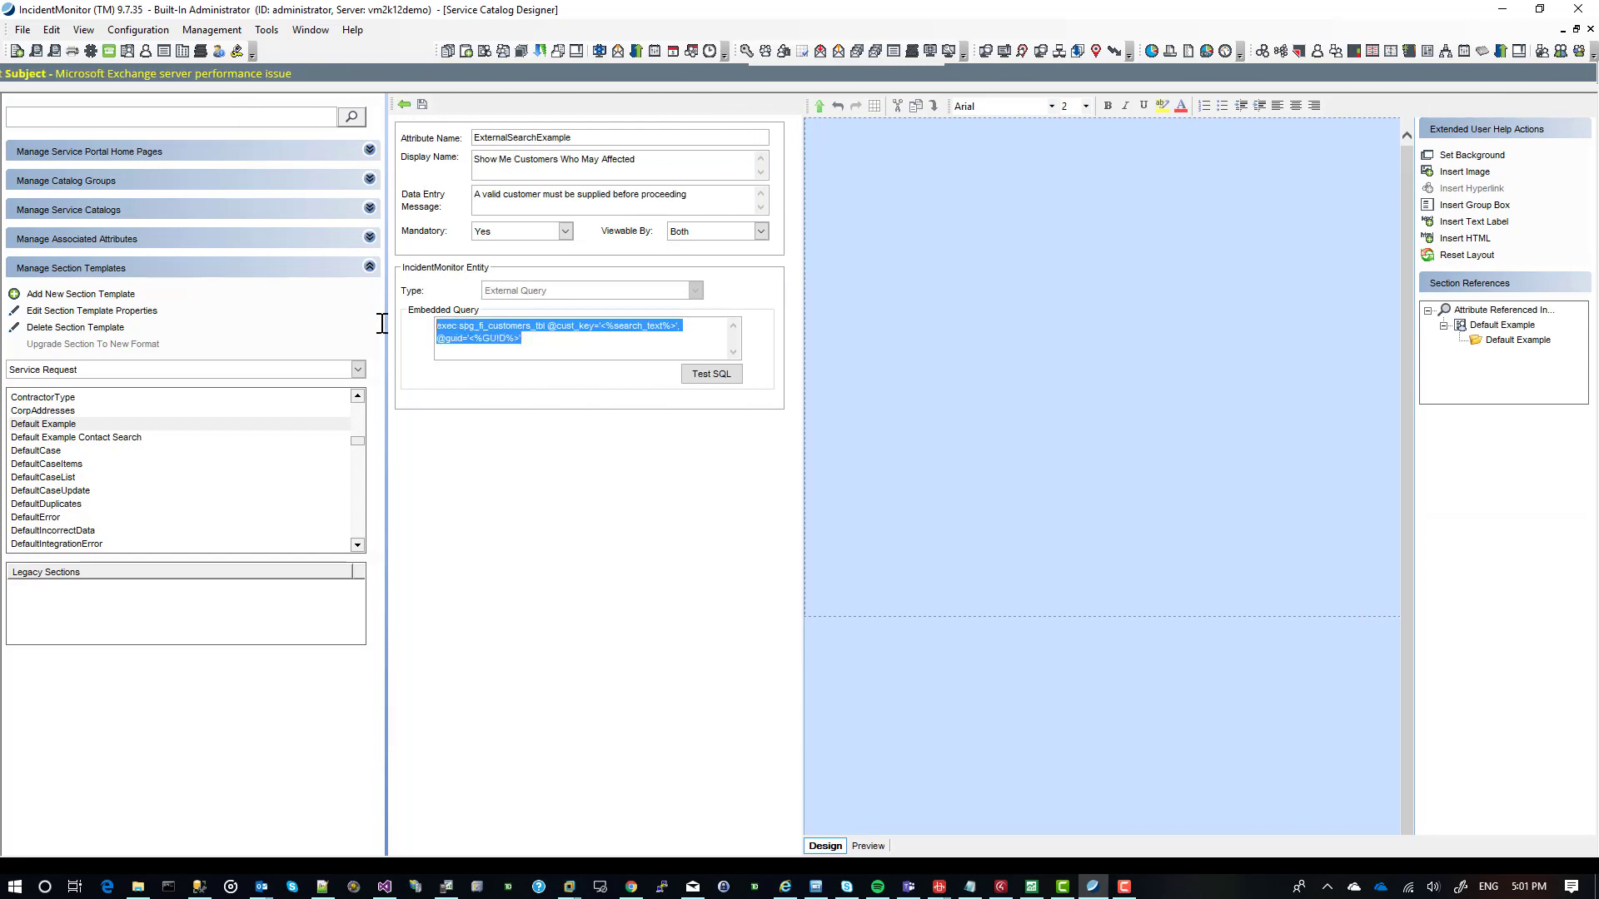
left_click(483, 327)
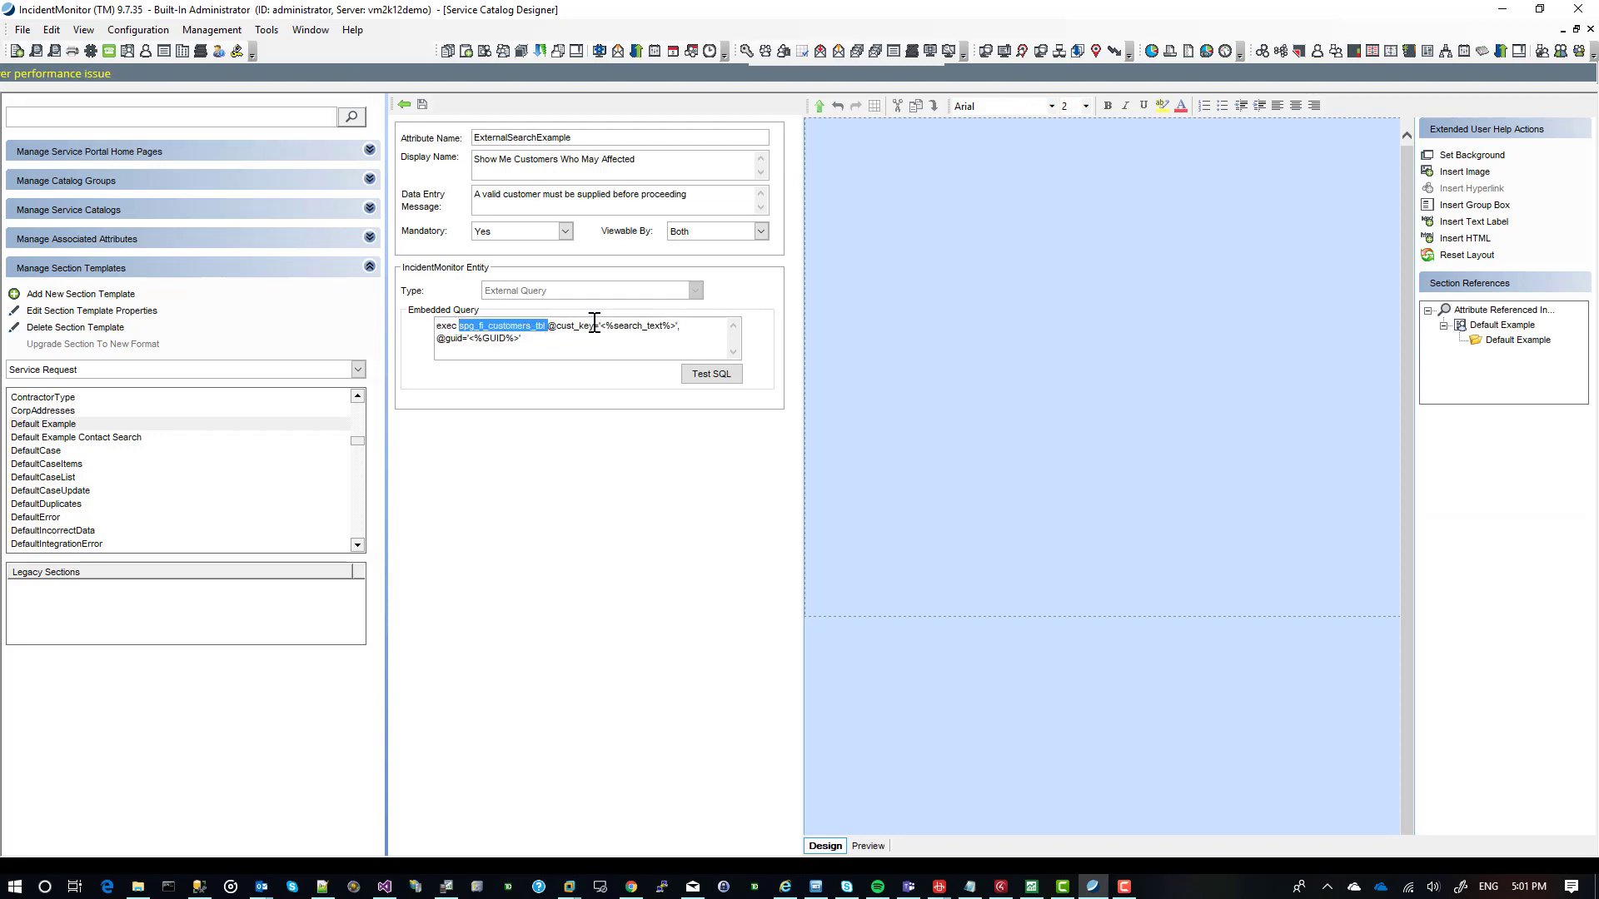
left_click(567, 325)
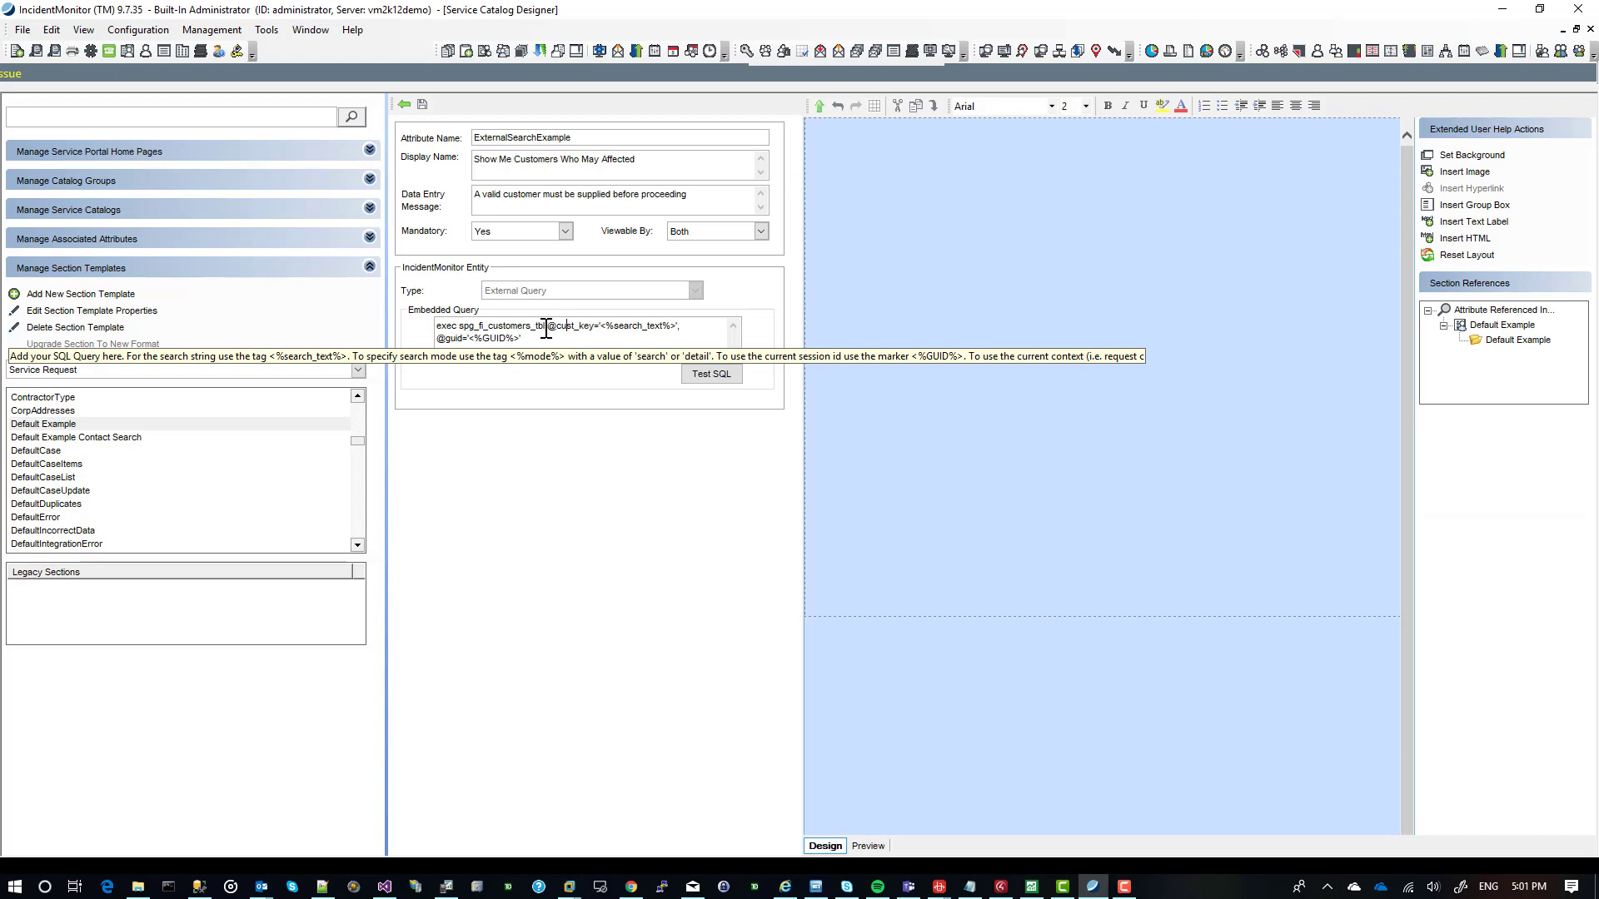
left_click_drag(549, 327, 667, 326)
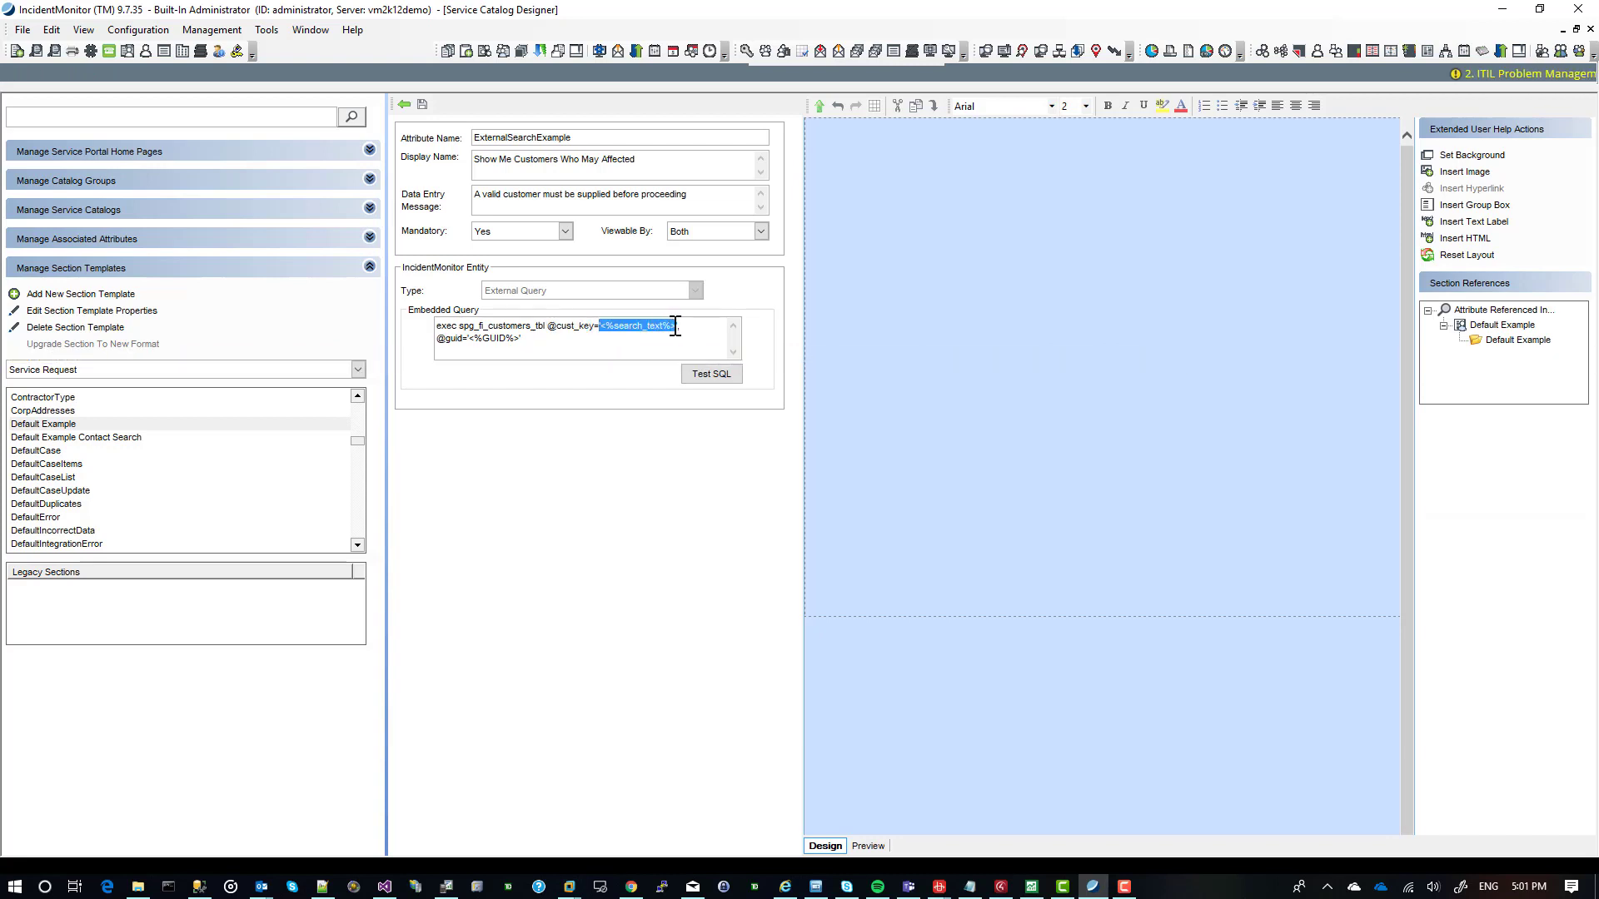
left_click_drag(615, 325, 657, 326)
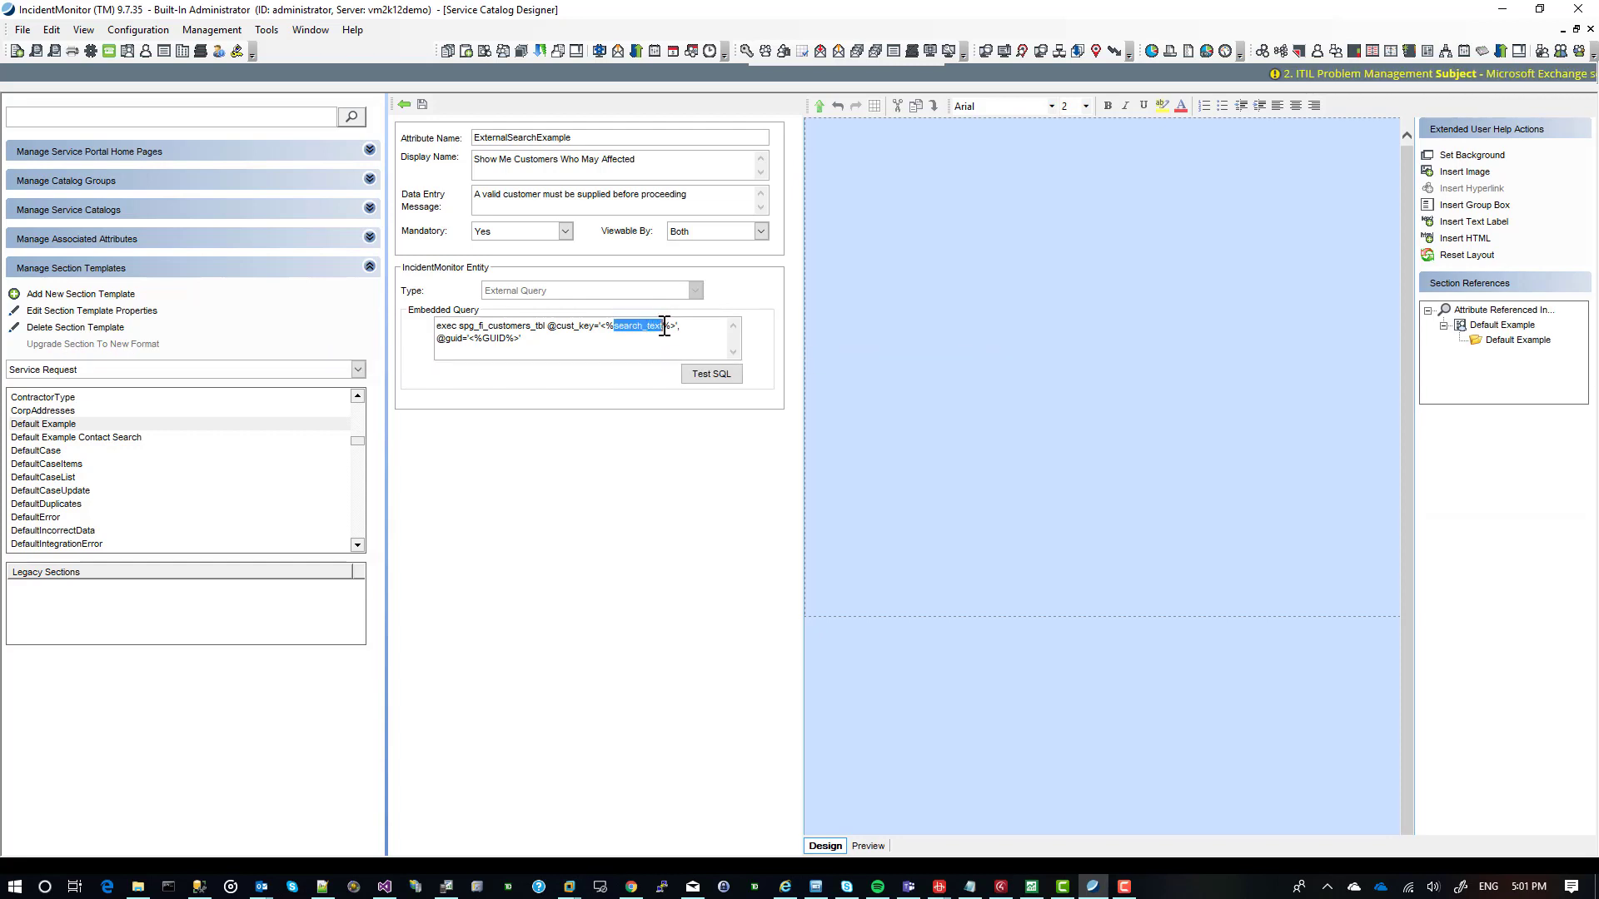
left_click_drag(601, 325, 669, 326)
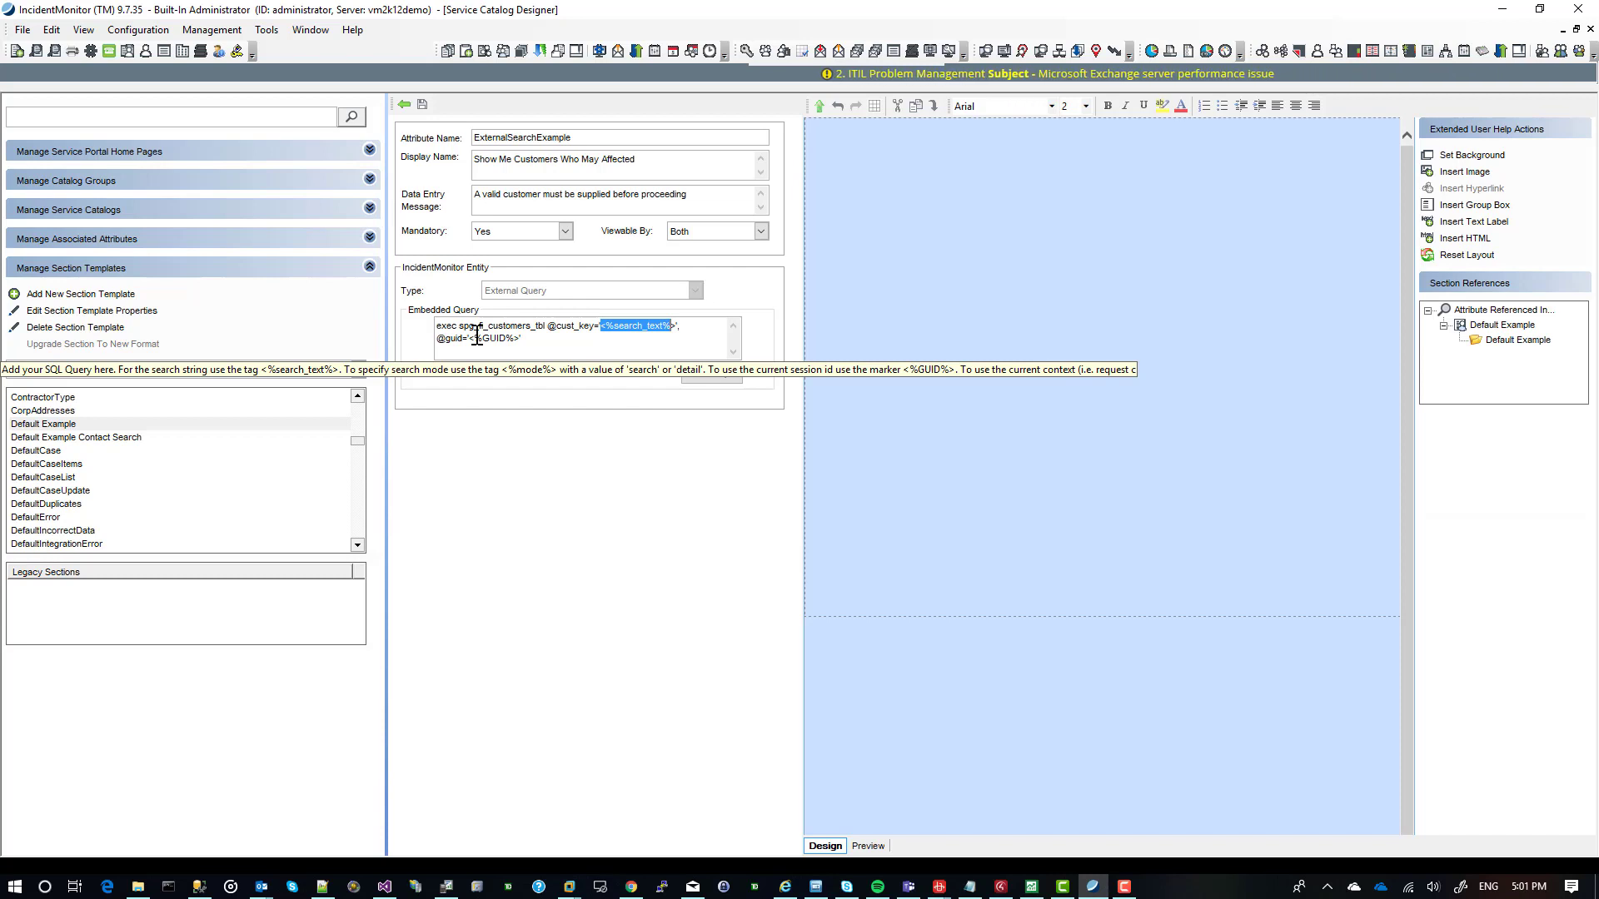
Copy the current session GUID from the program's About information and close it.
left_click(359, 34)
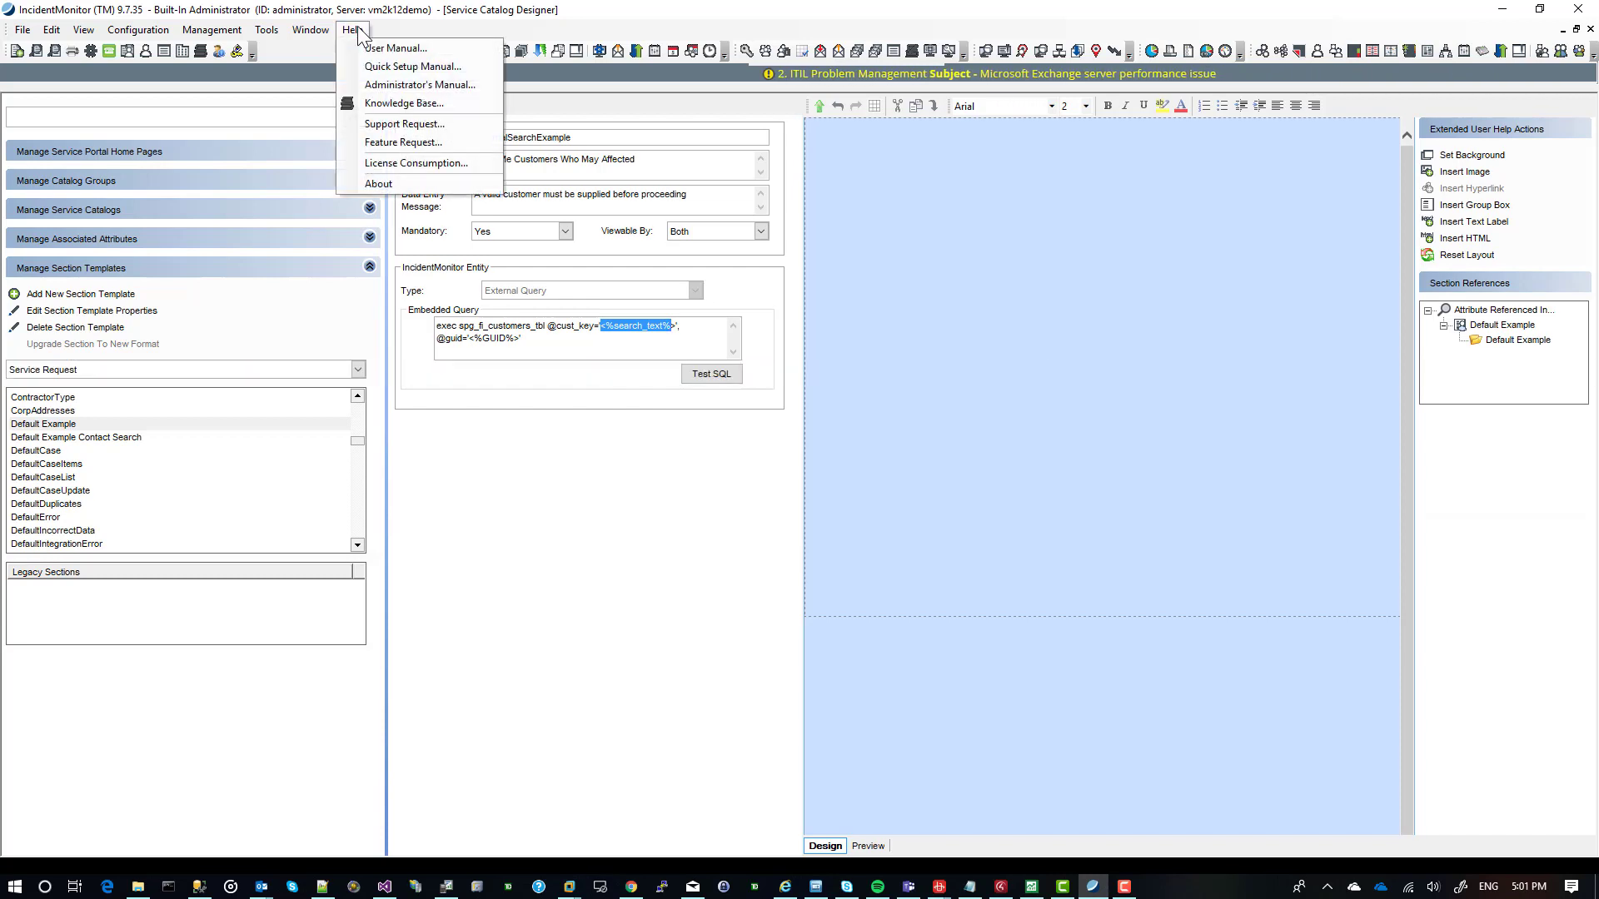
left_click(379, 184)
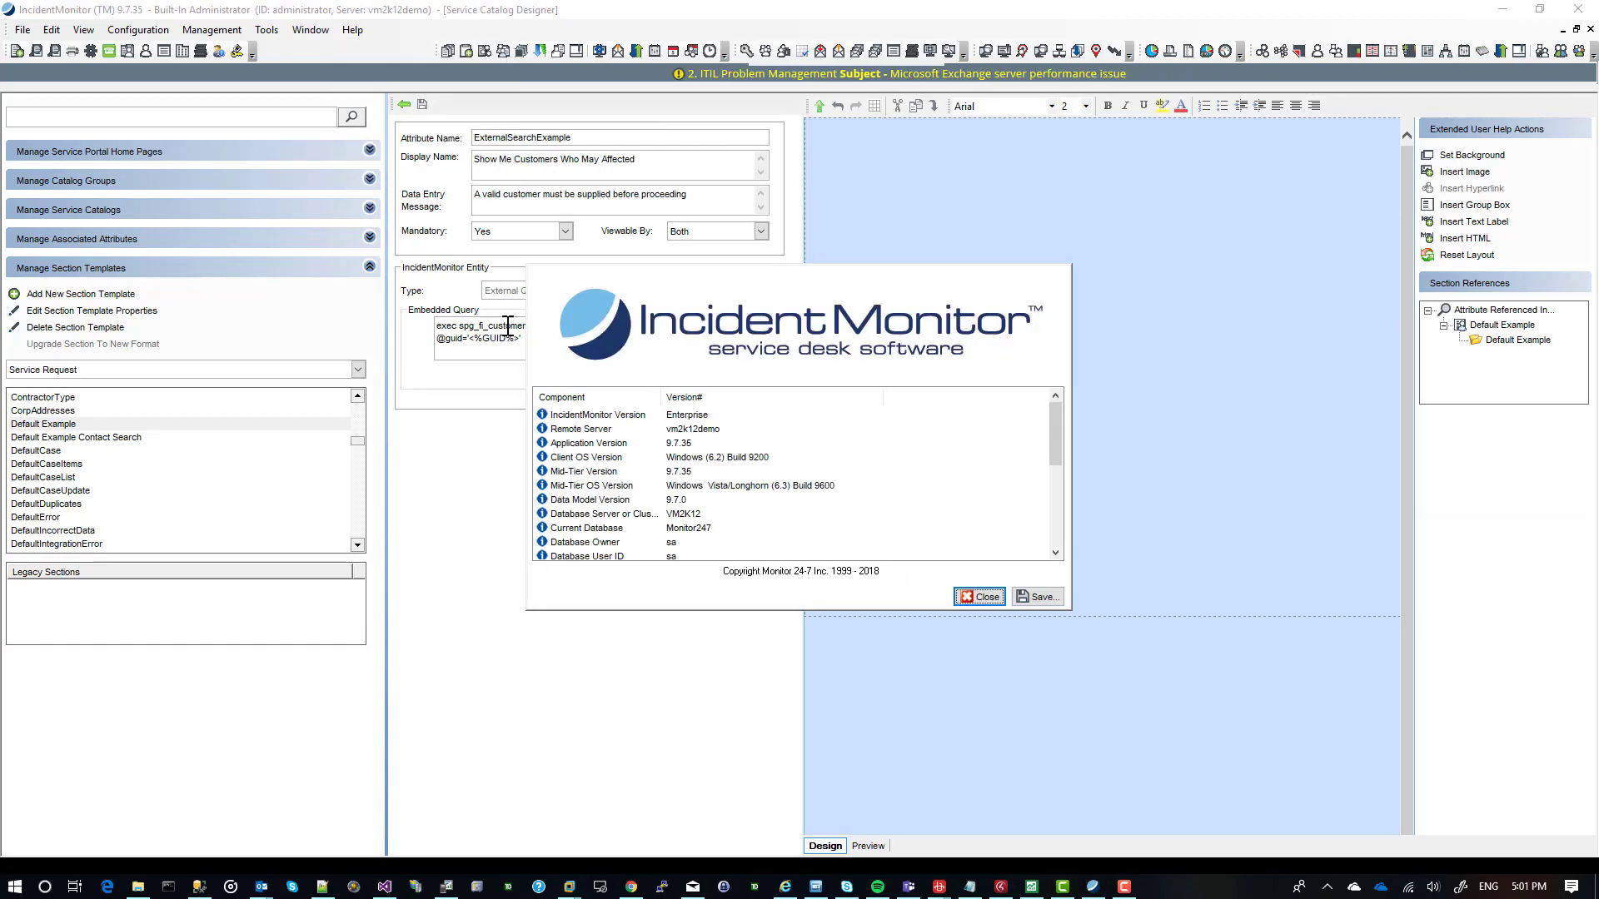
double_click(690, 370)
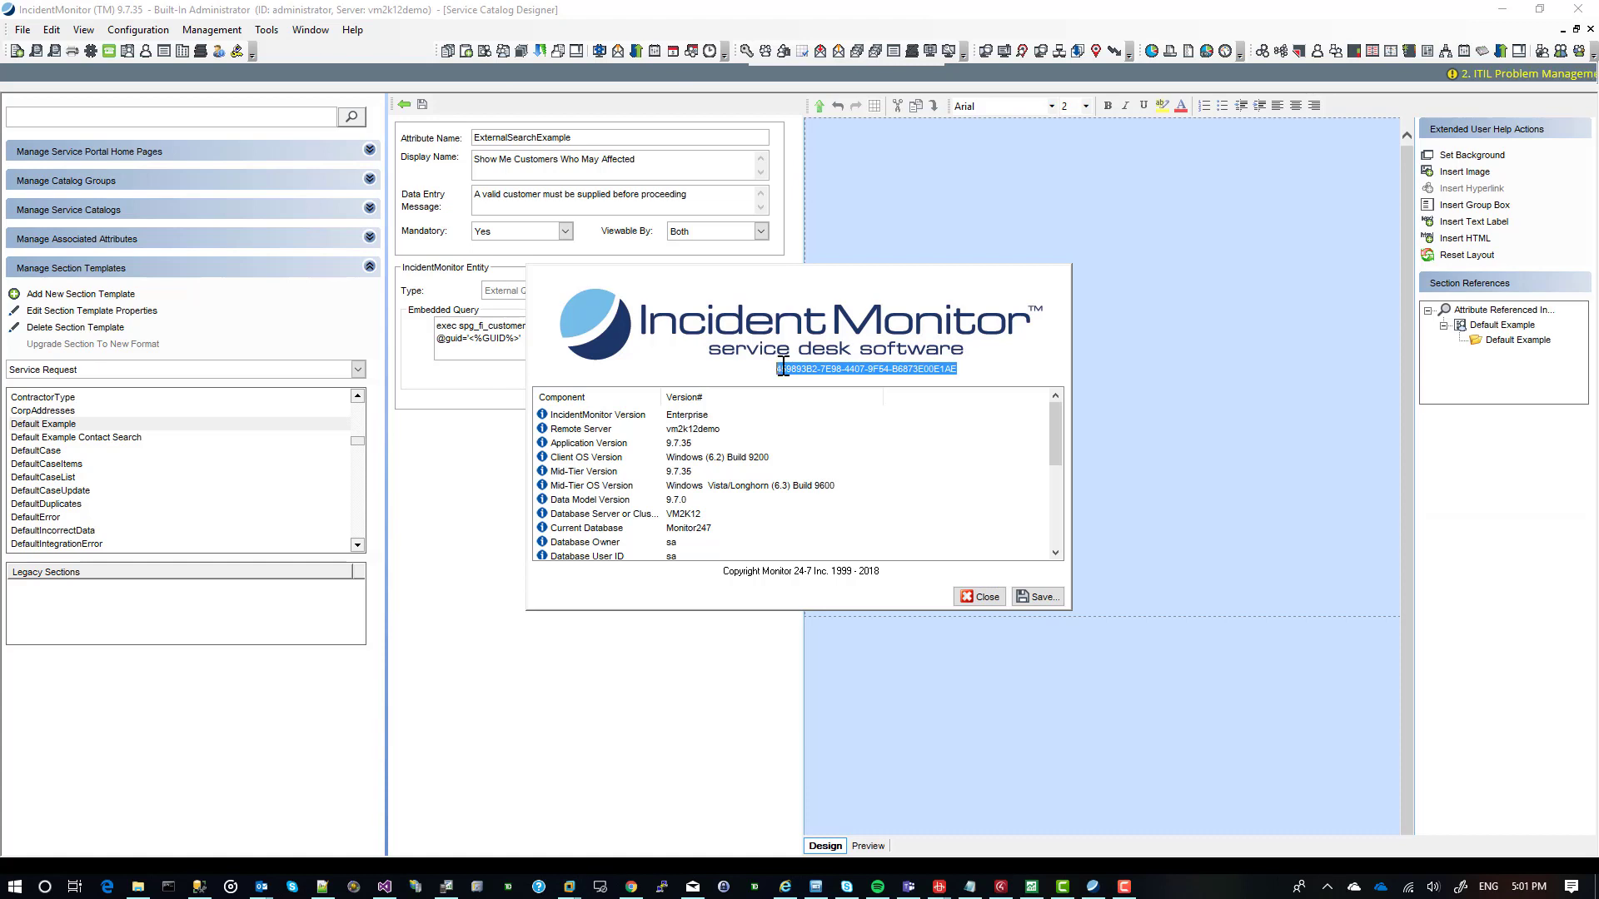
left_click(986, 596)
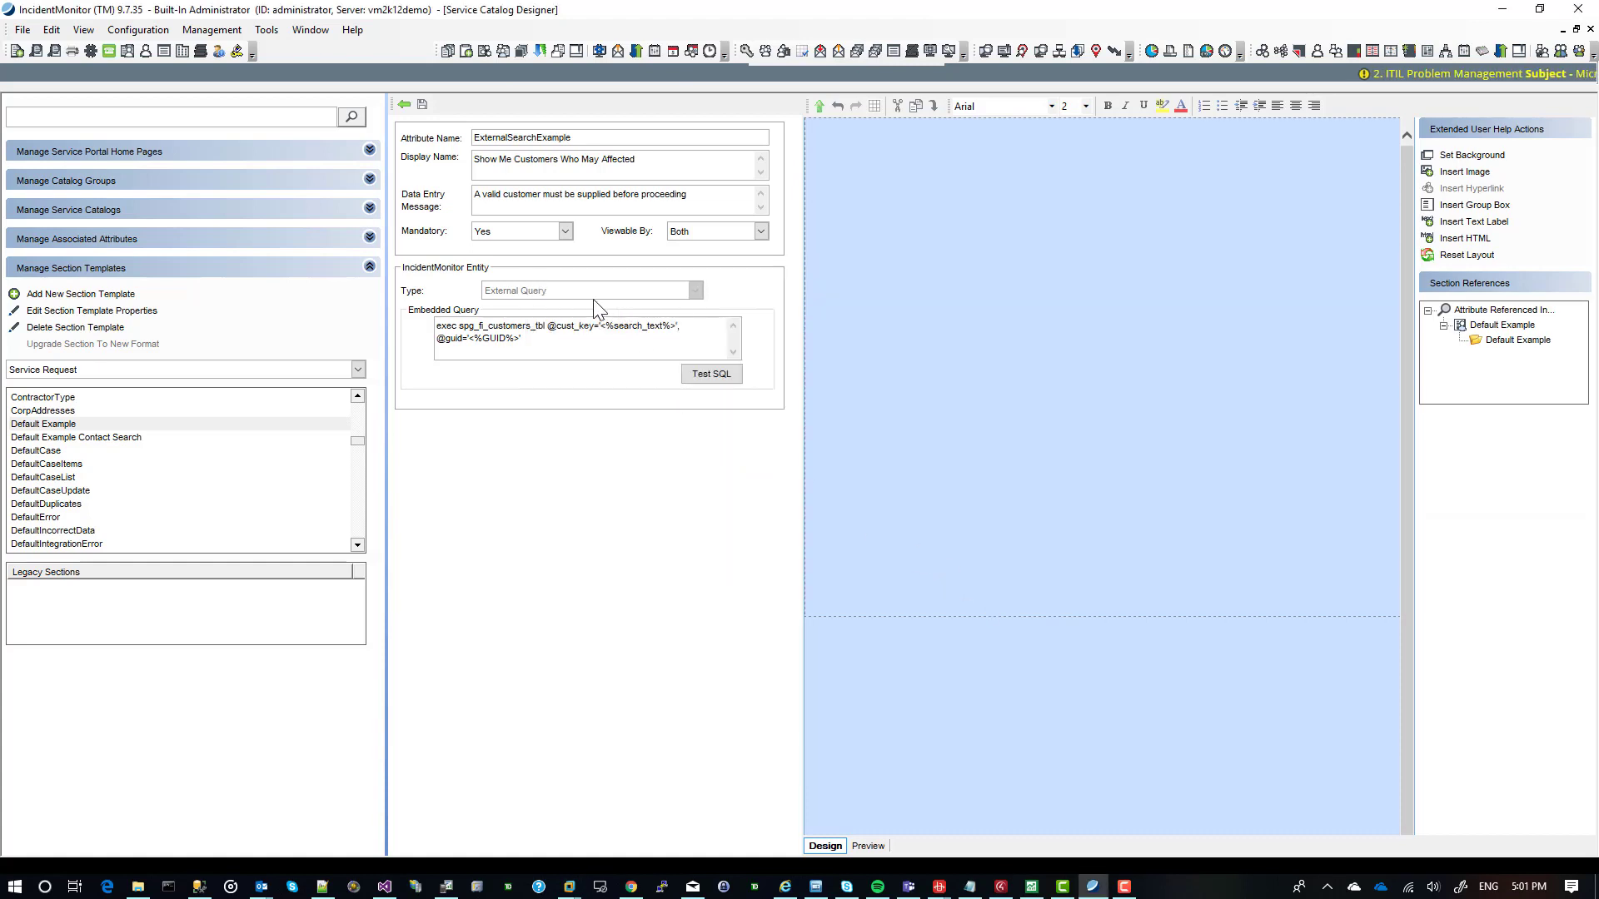
Test the embedded query's SQL using the copied session GUID, examine the returned columns in the output and close it.
left_click(711, 374)
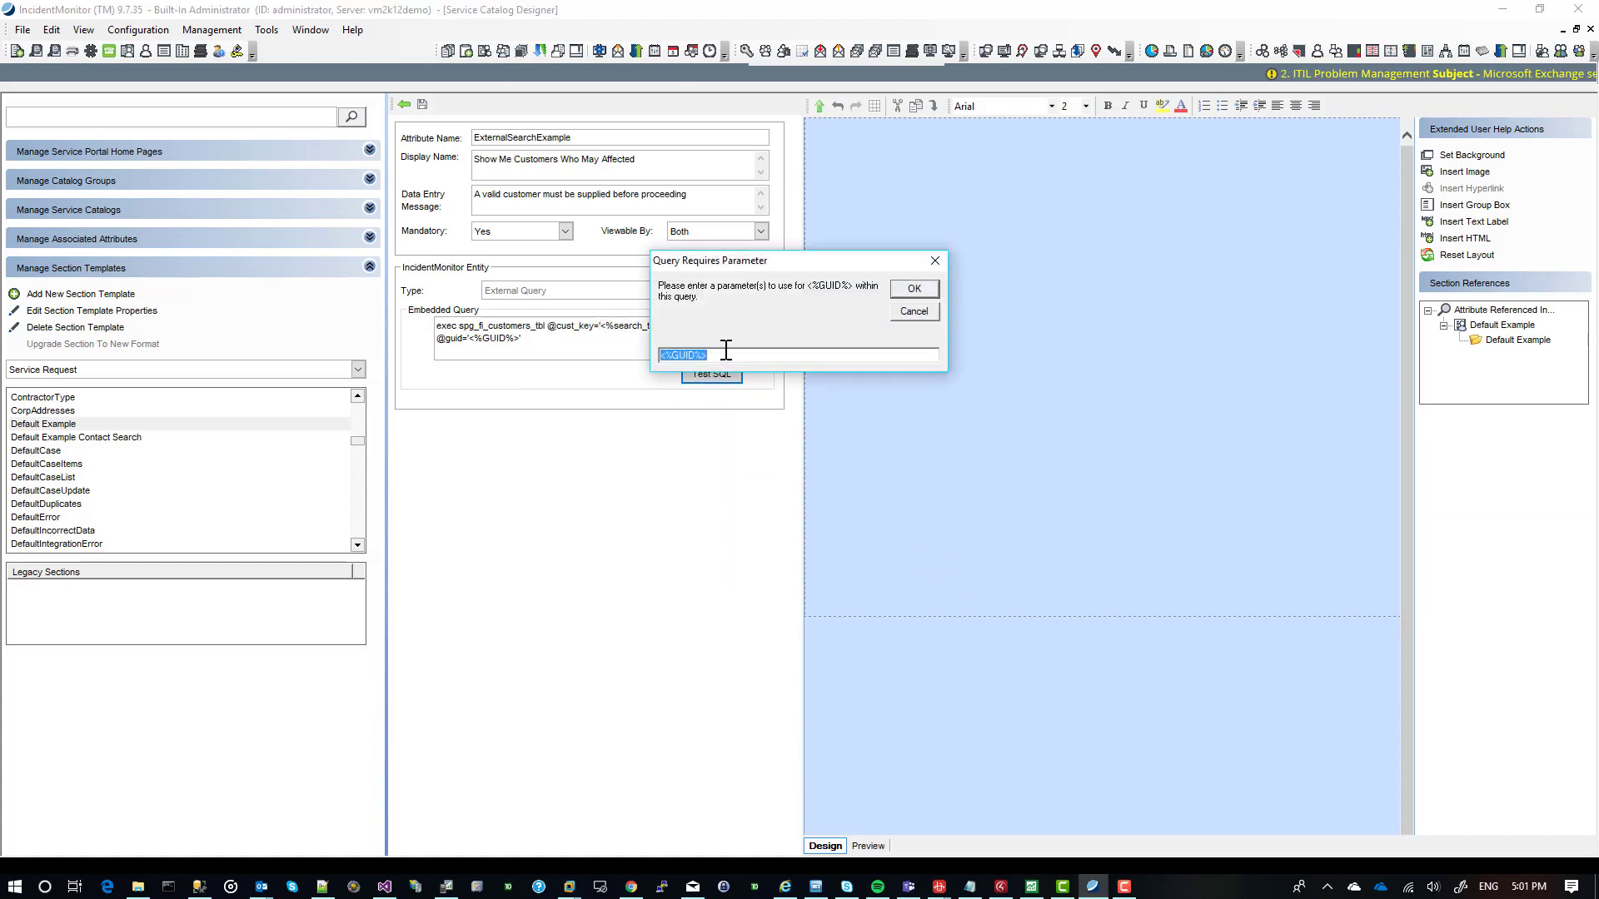
key("ctrl+v")
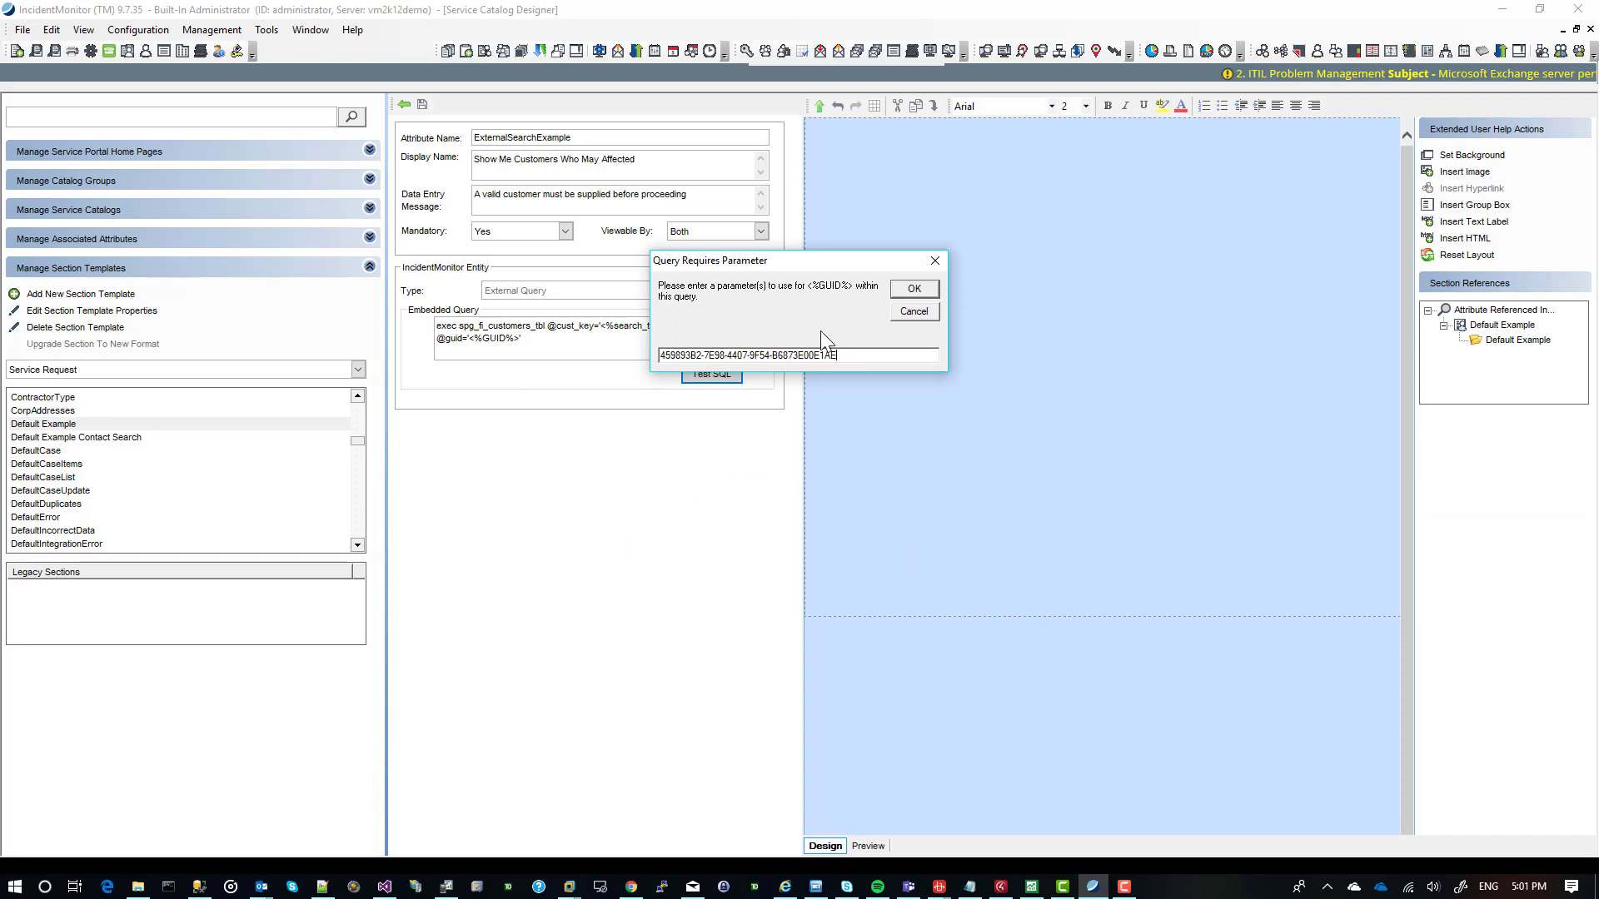
left_click(913, 288)
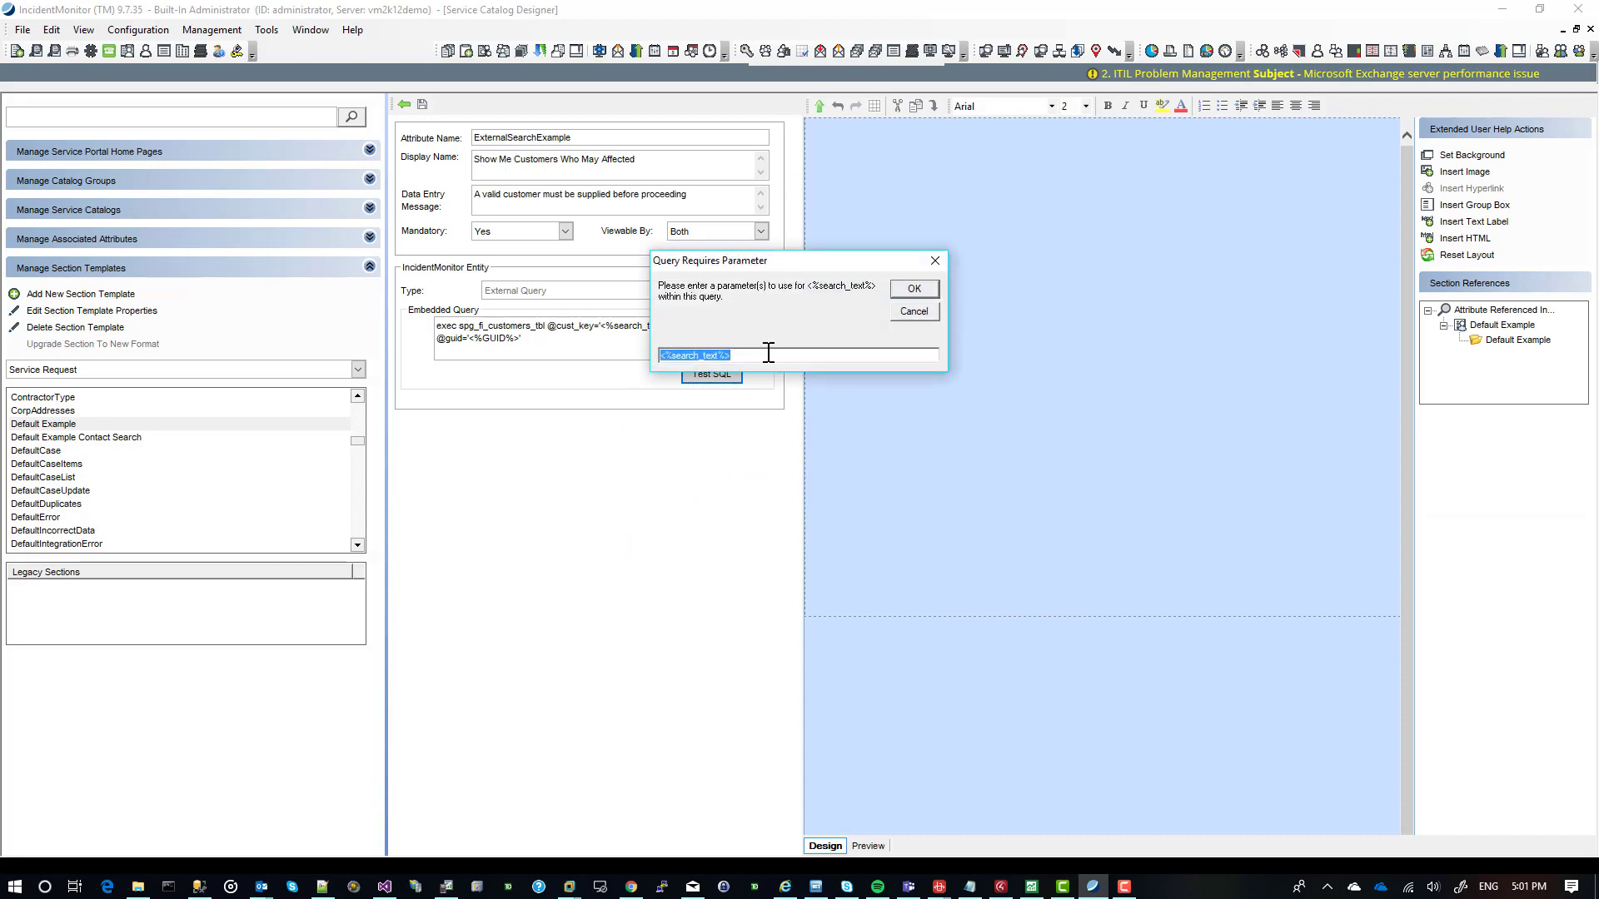
left_click(927, 286)
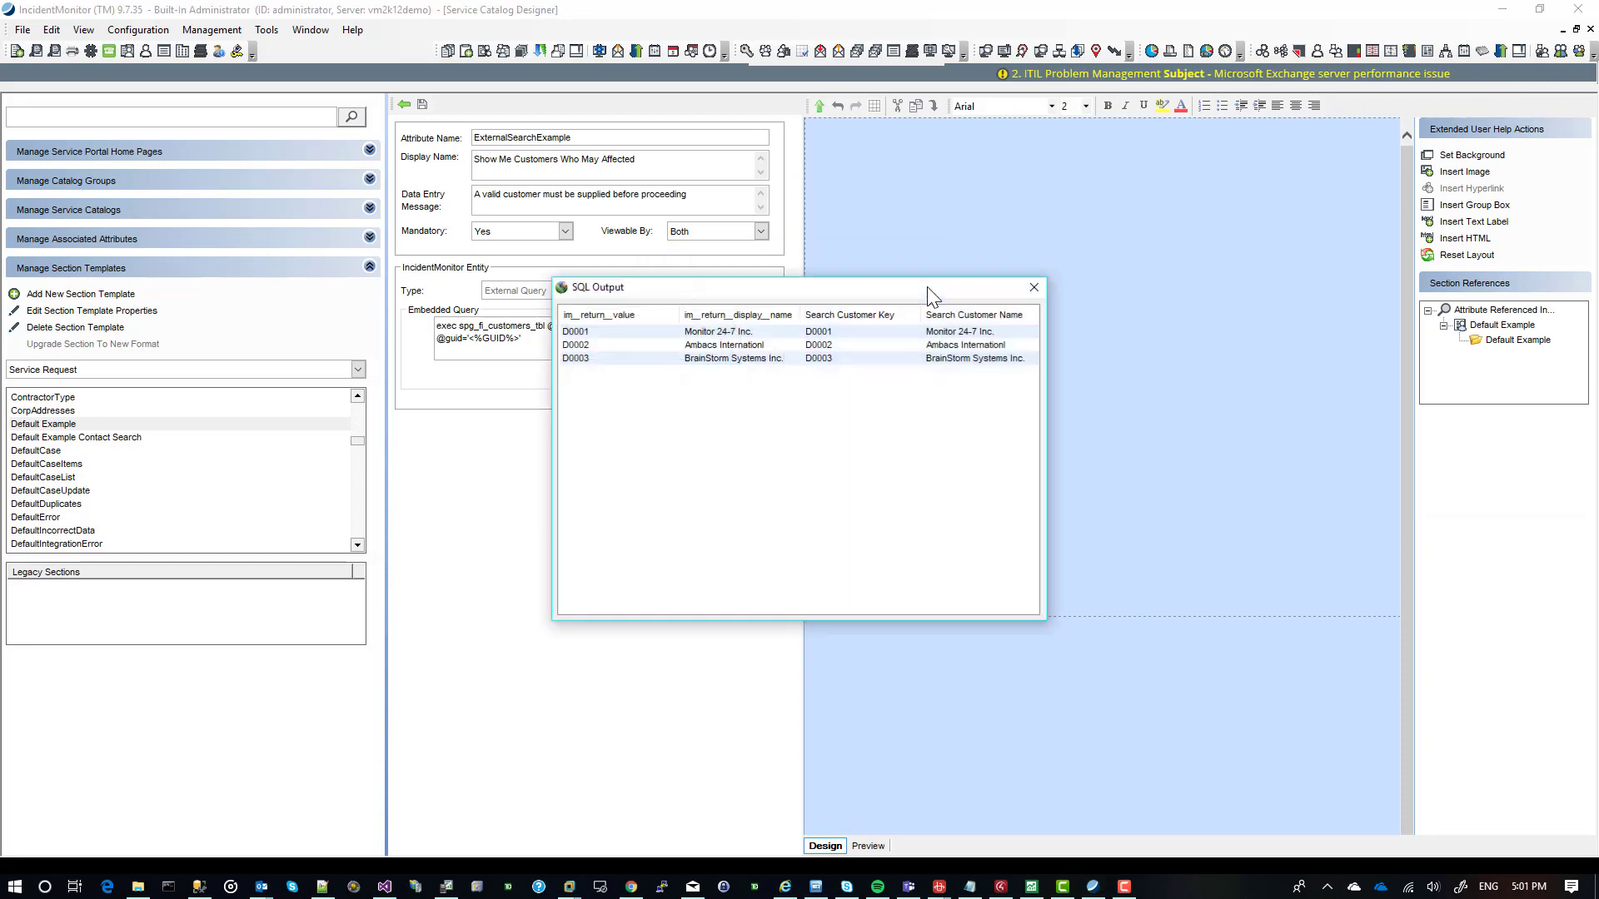
left_click_drag(702, 288, 588, 383)
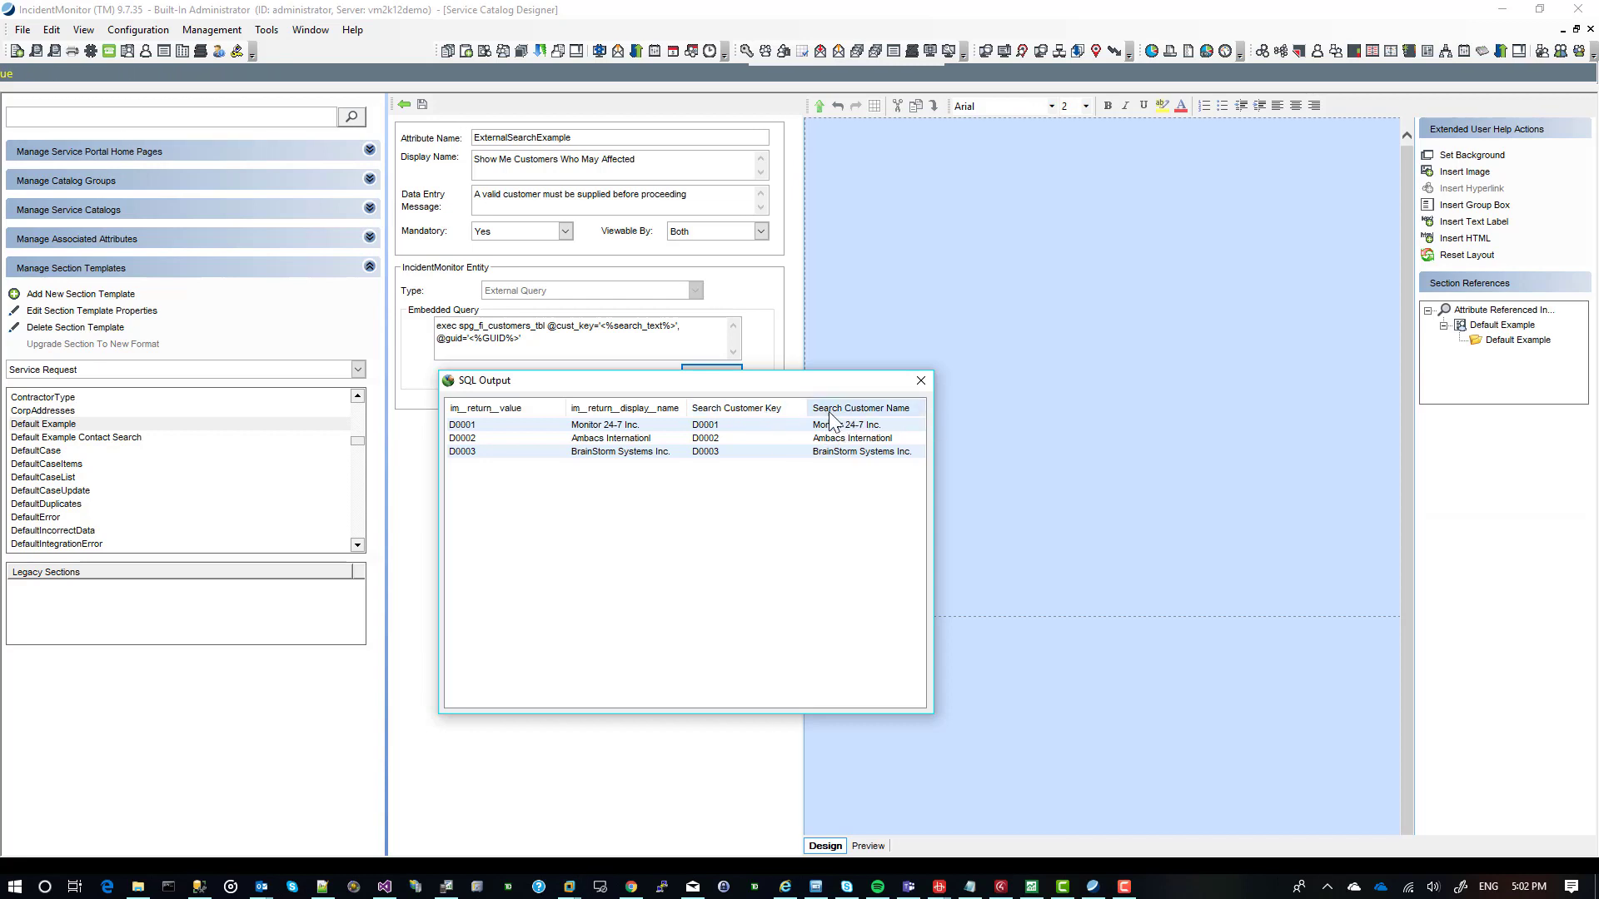
left_click(921, 381)
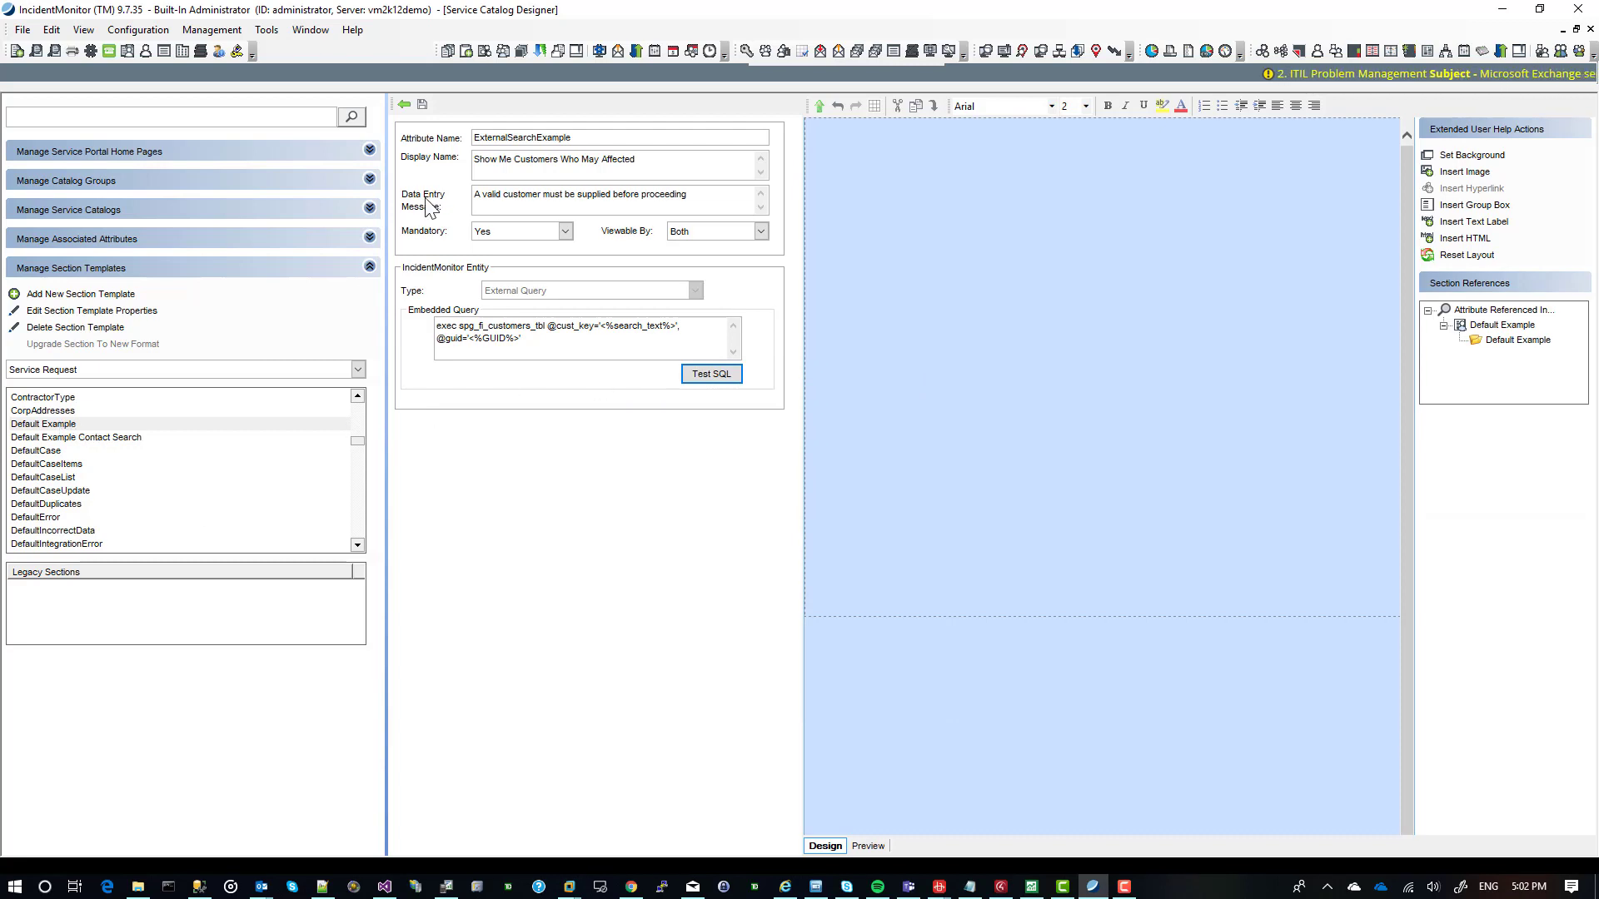
Return to the Default Example section template and save its changes.
left_click(404, 105)
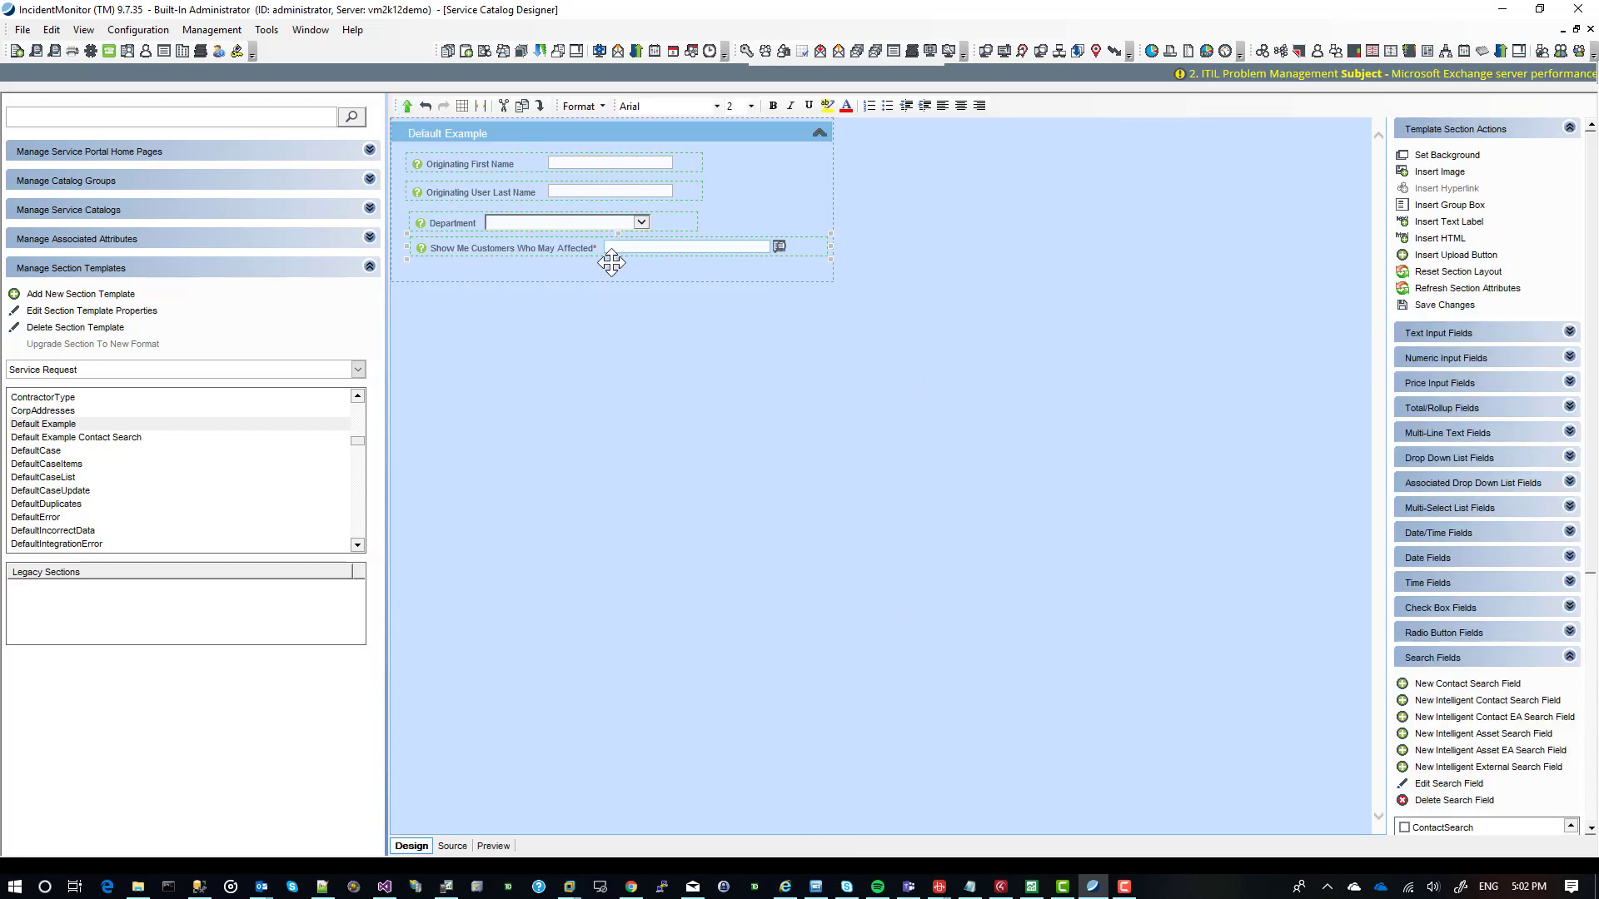
left_click(1433, 305)
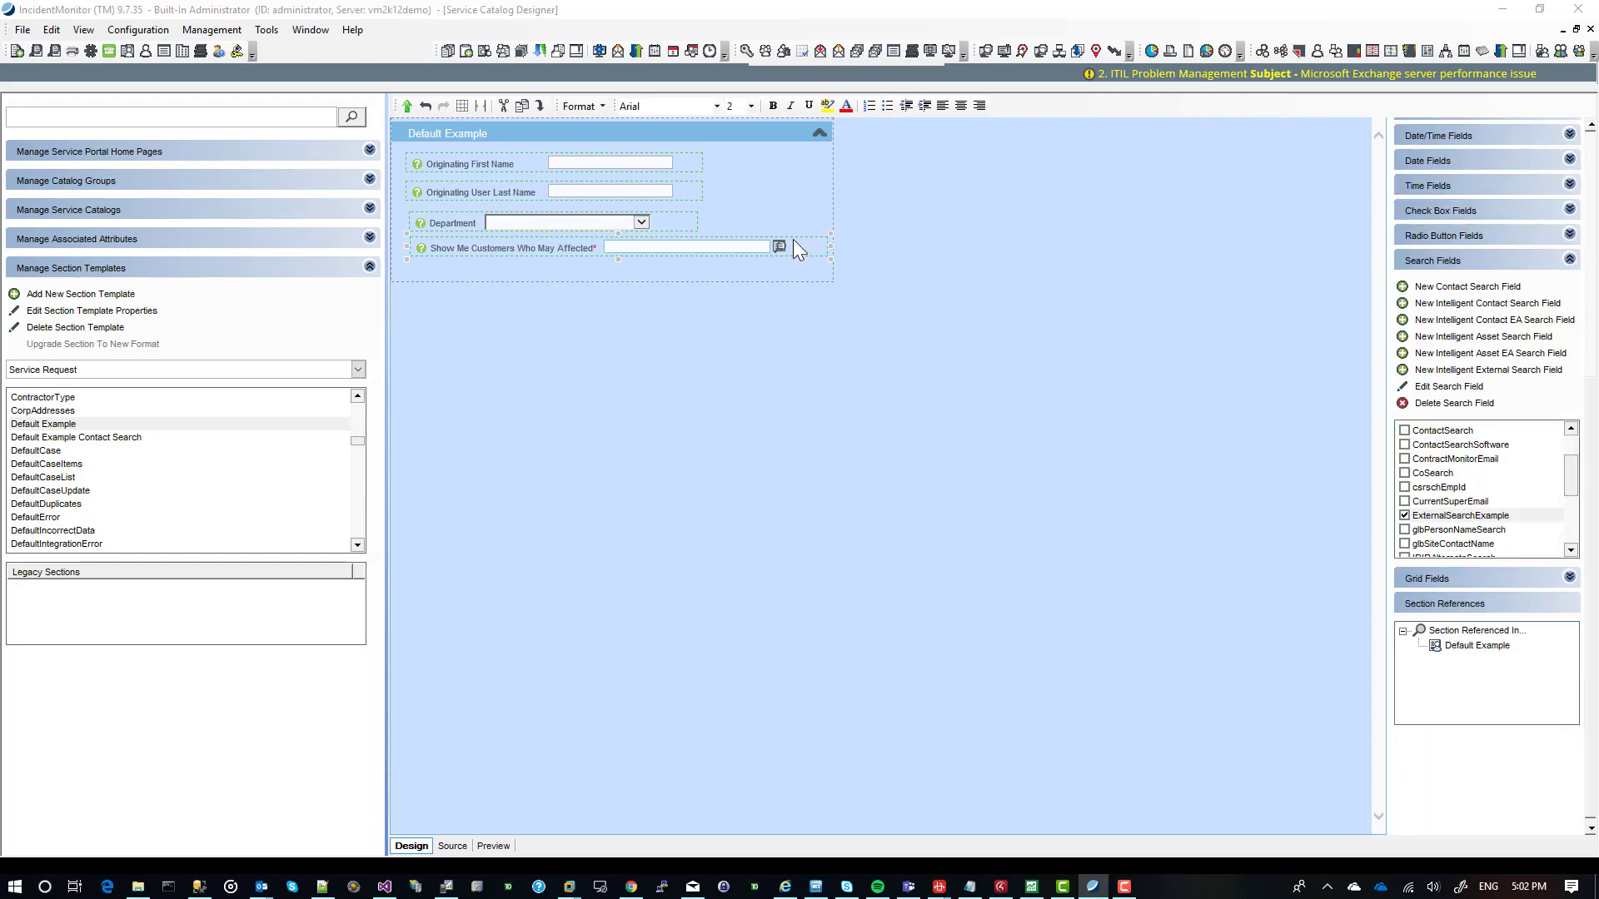
key("Return")
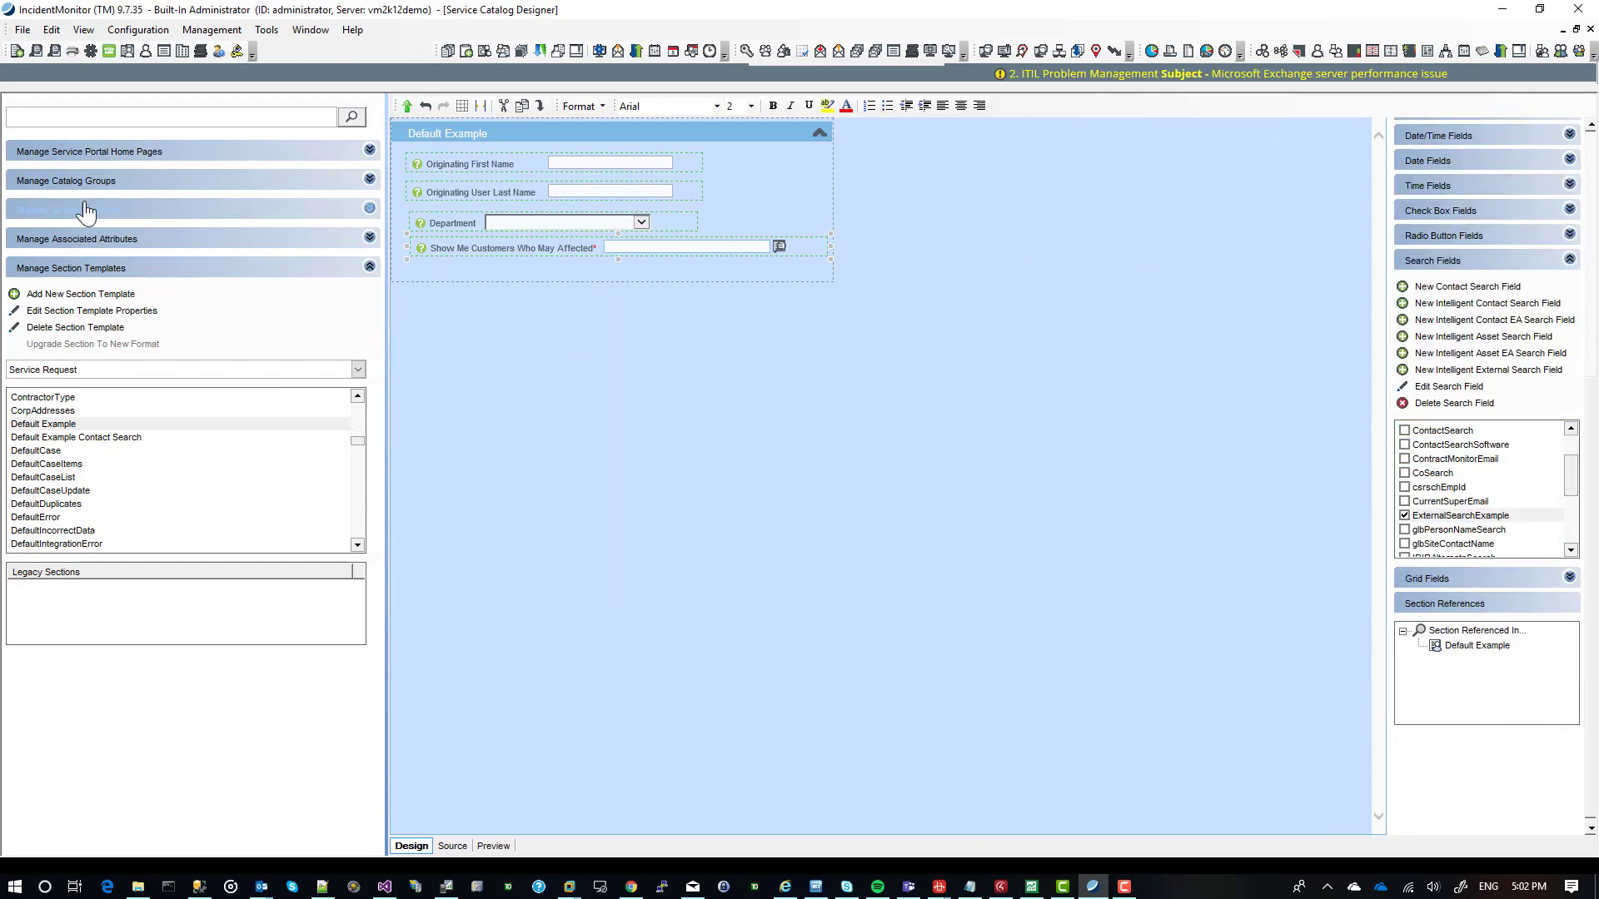
Reset the Default Example service catalog's layout and narrow its Contact Search section to match the width of the section above.
left_click(84, 218)
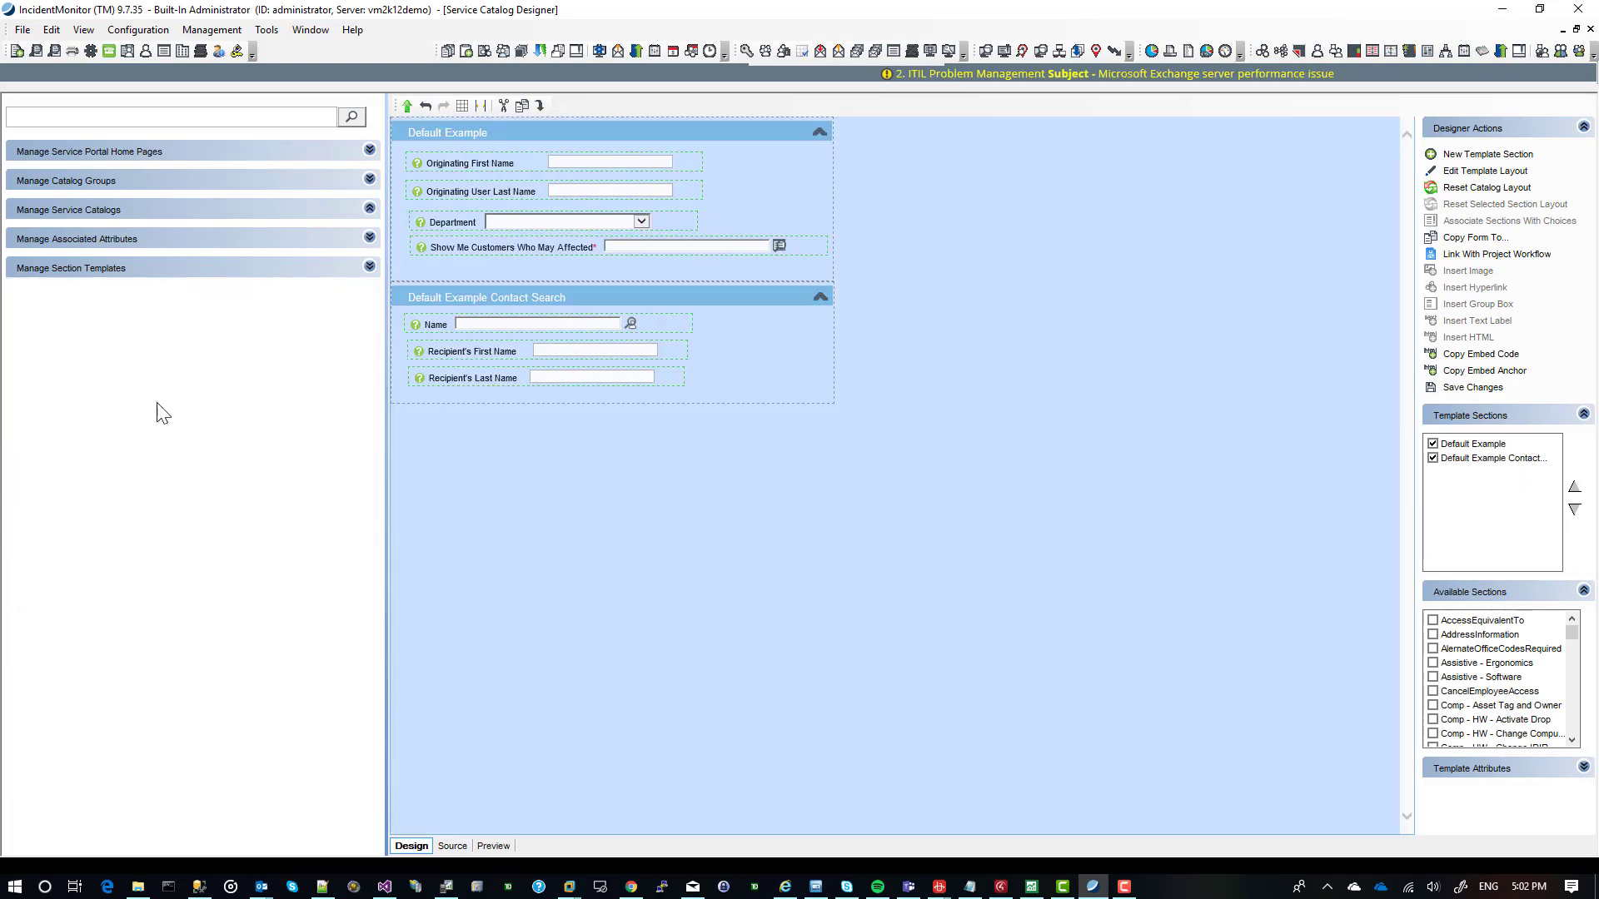
left_click(128, 560)
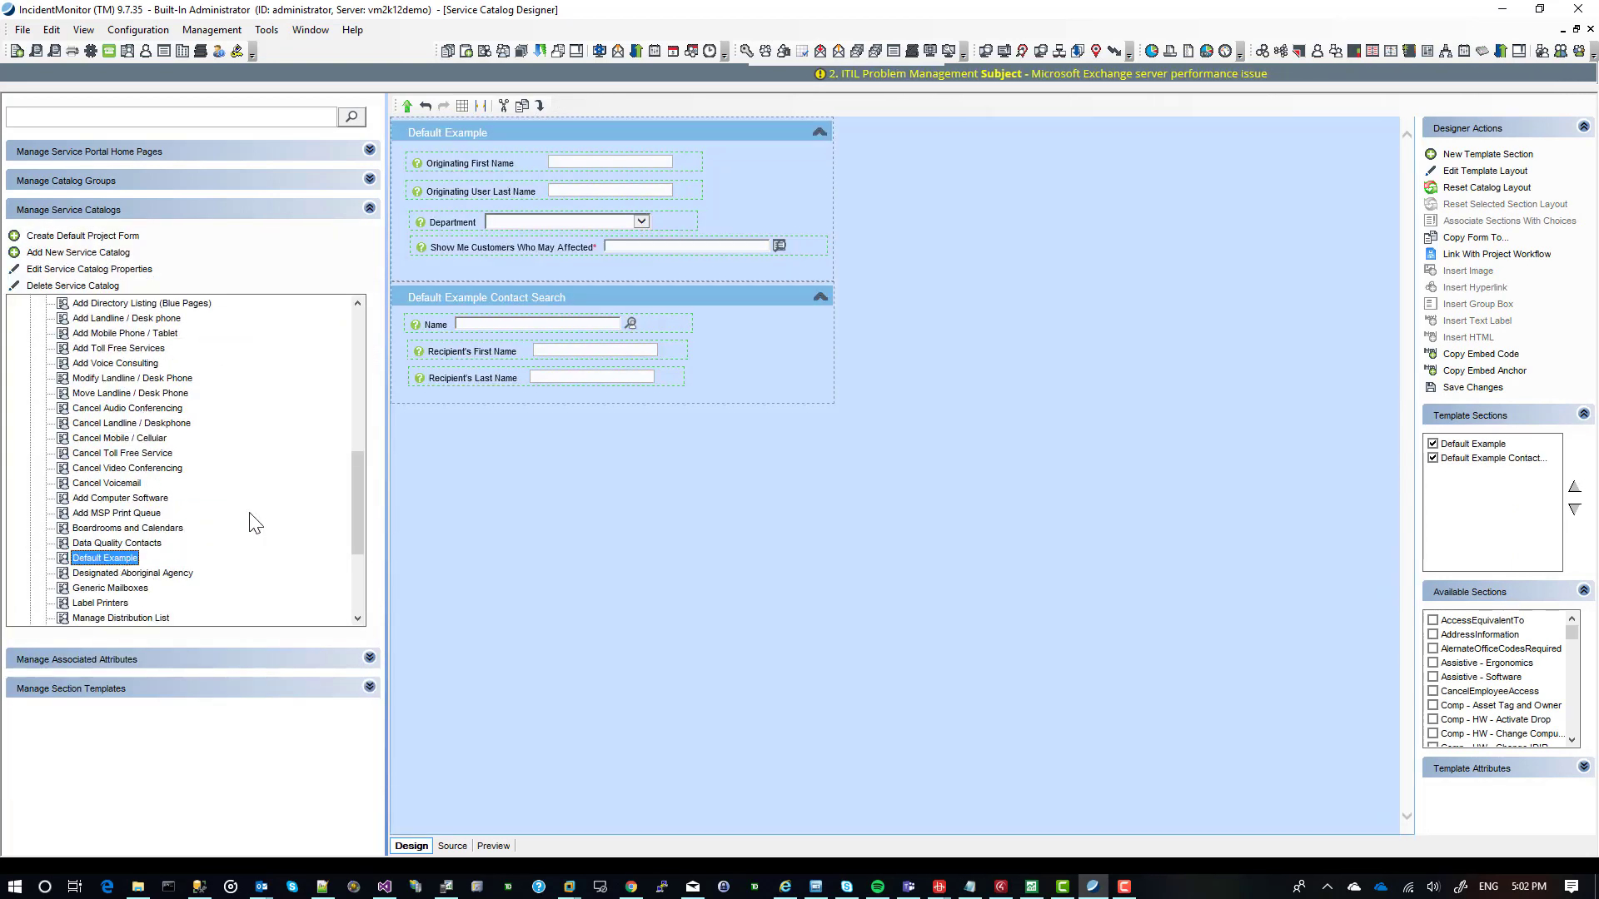
left_click(1477, 188)
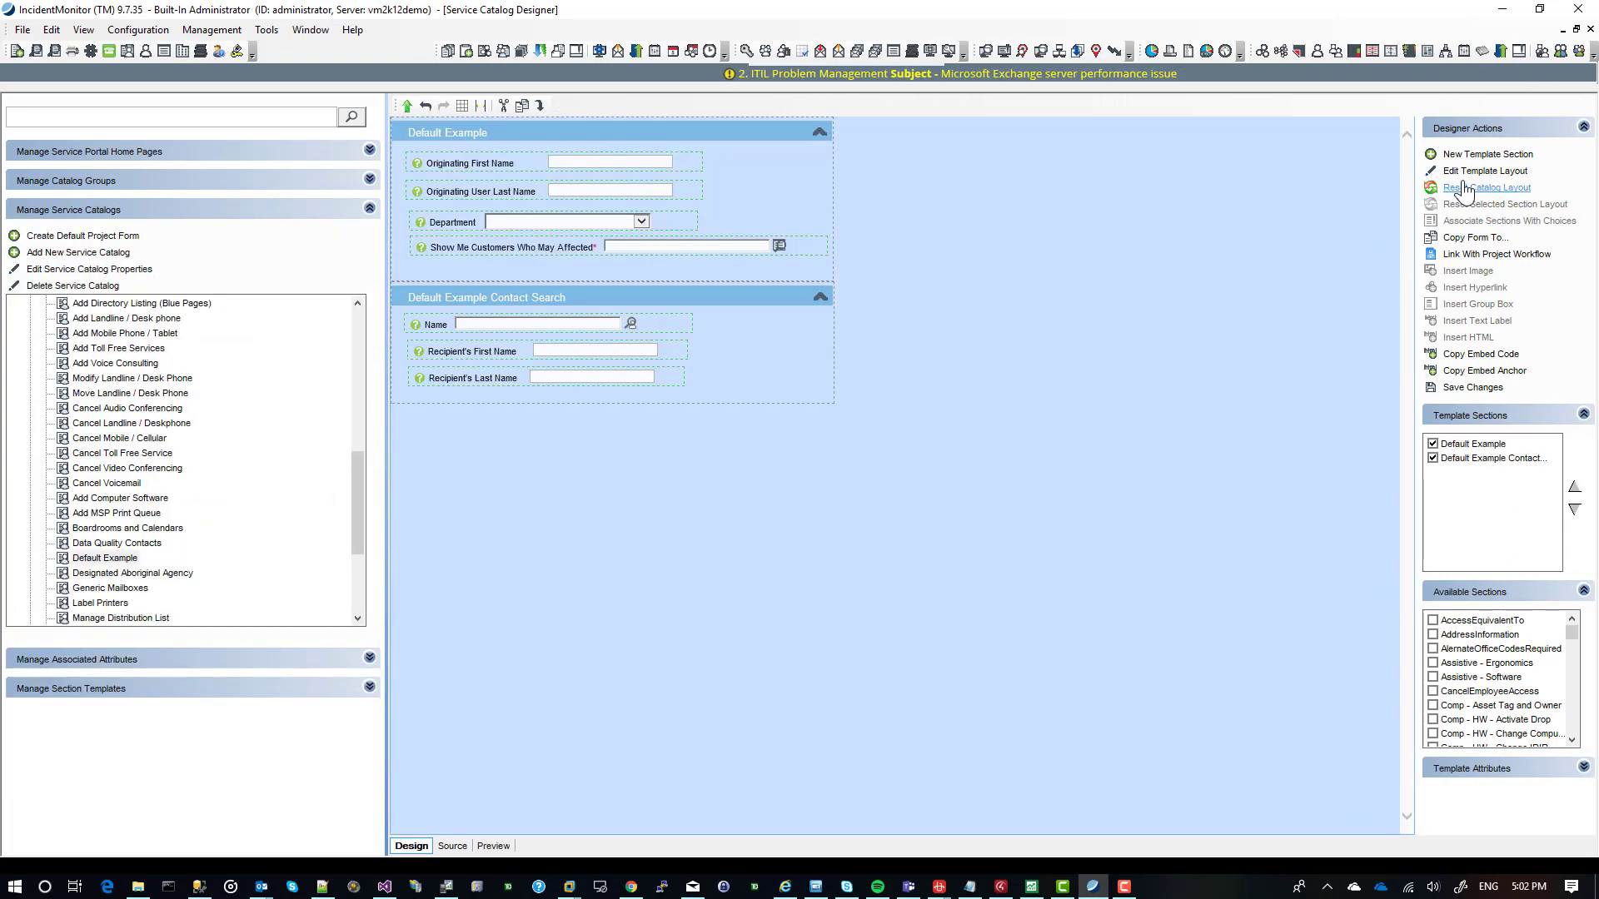
left_click(828, 492)
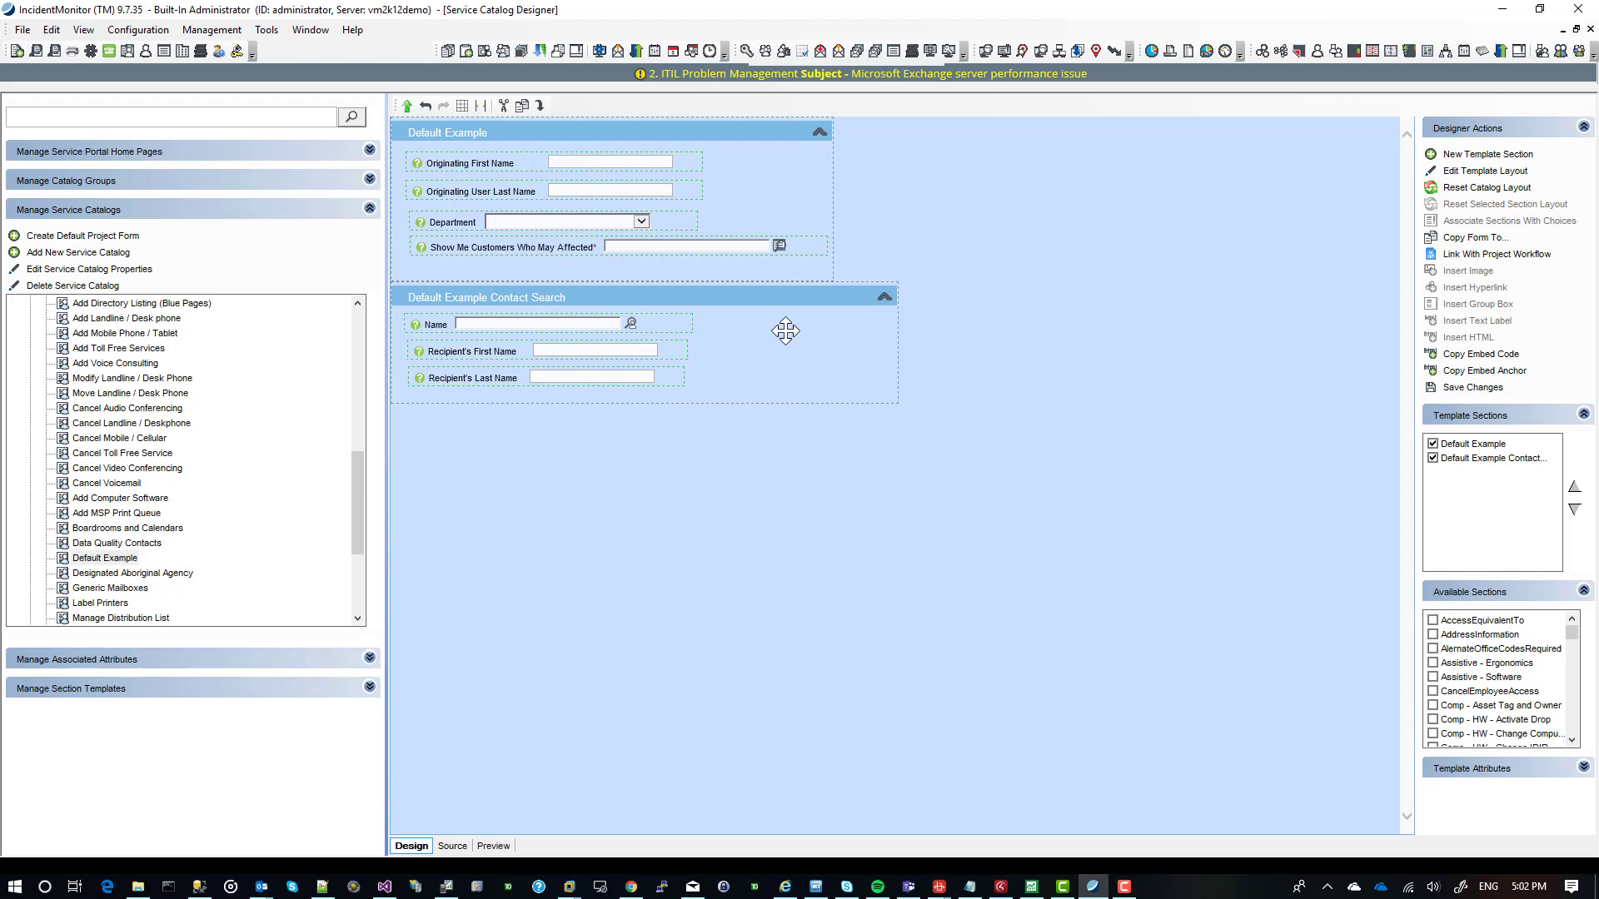
left_click(895, 347)
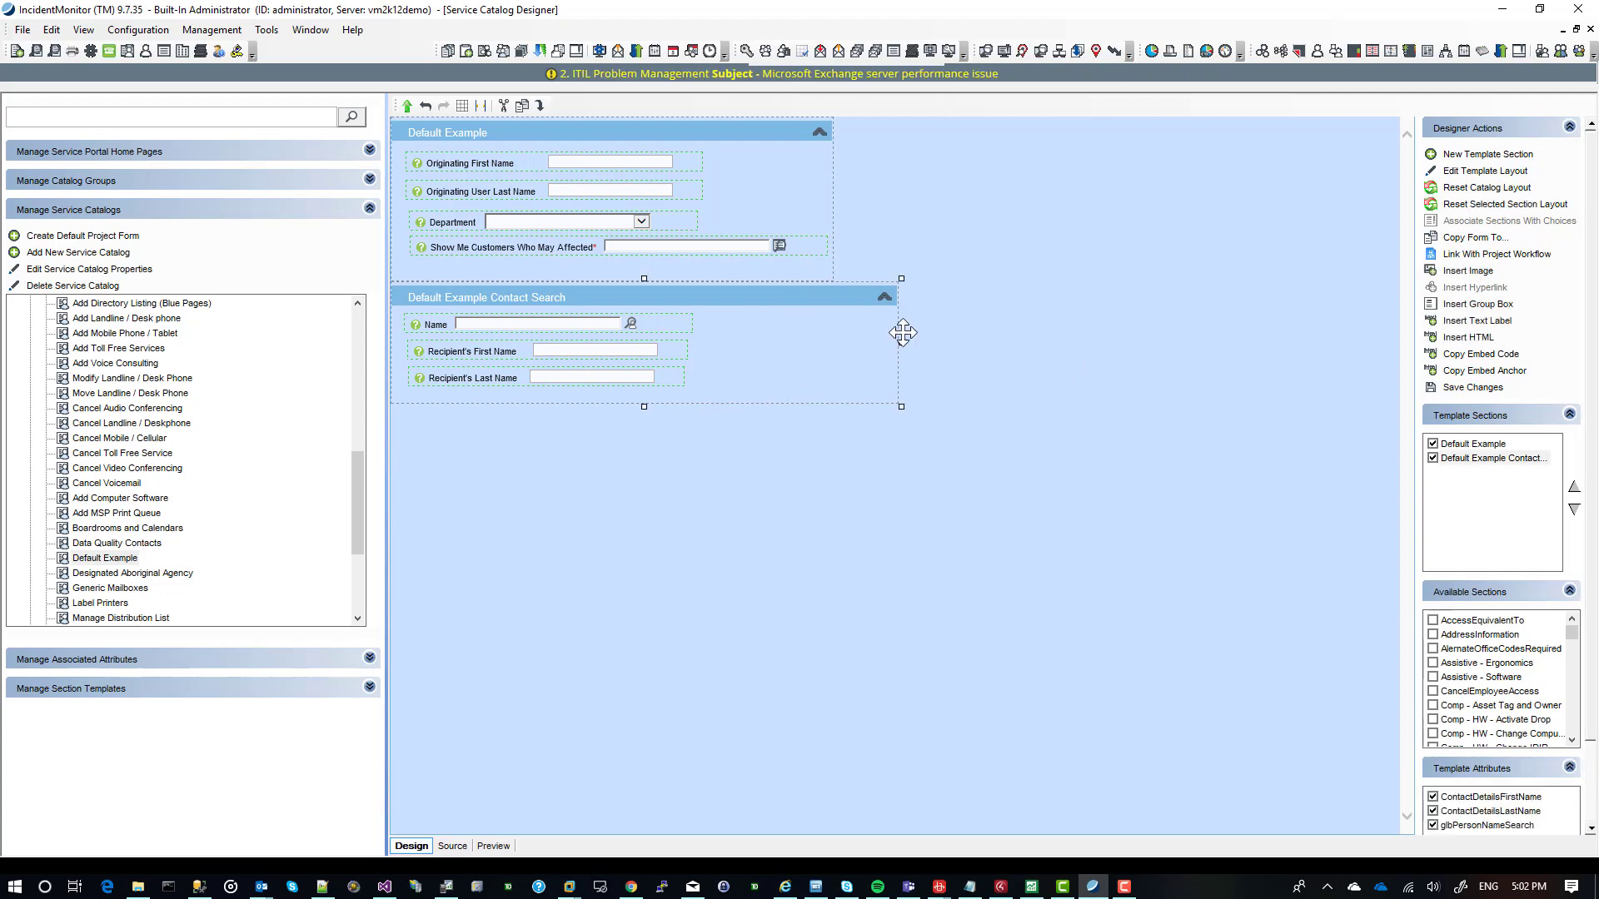
left_click_drag(901, 338, 838, 340)
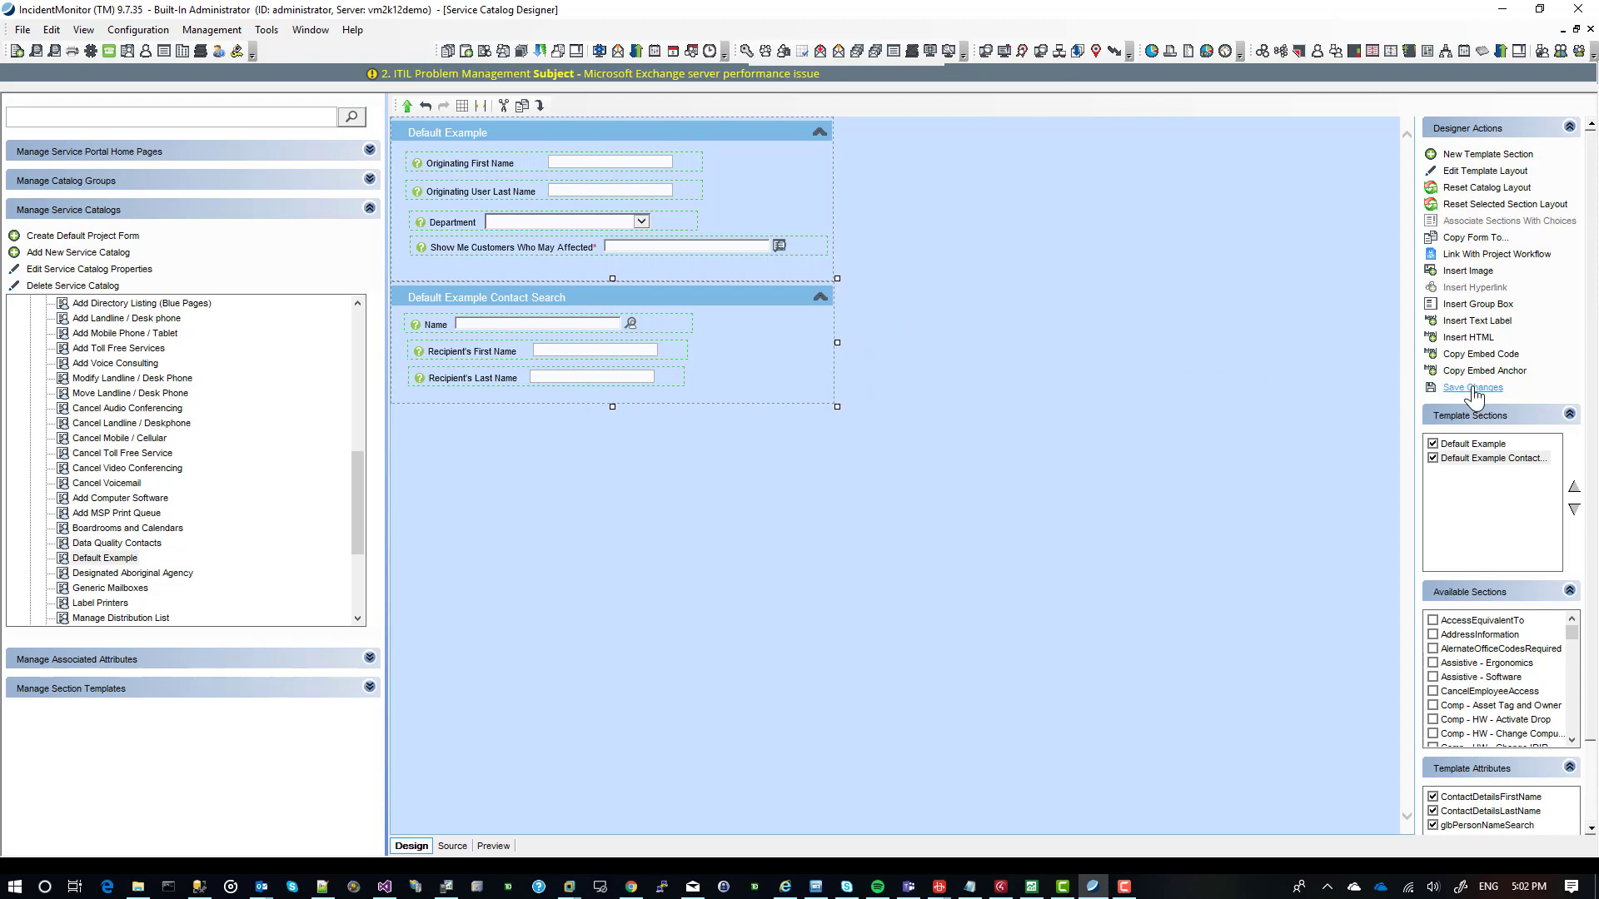
In the Internet Explorer service portal, open Bug Tracking's Default Example form, search affected customers for D and select Monitor 24-7 Inc.
left_click(785, 887)
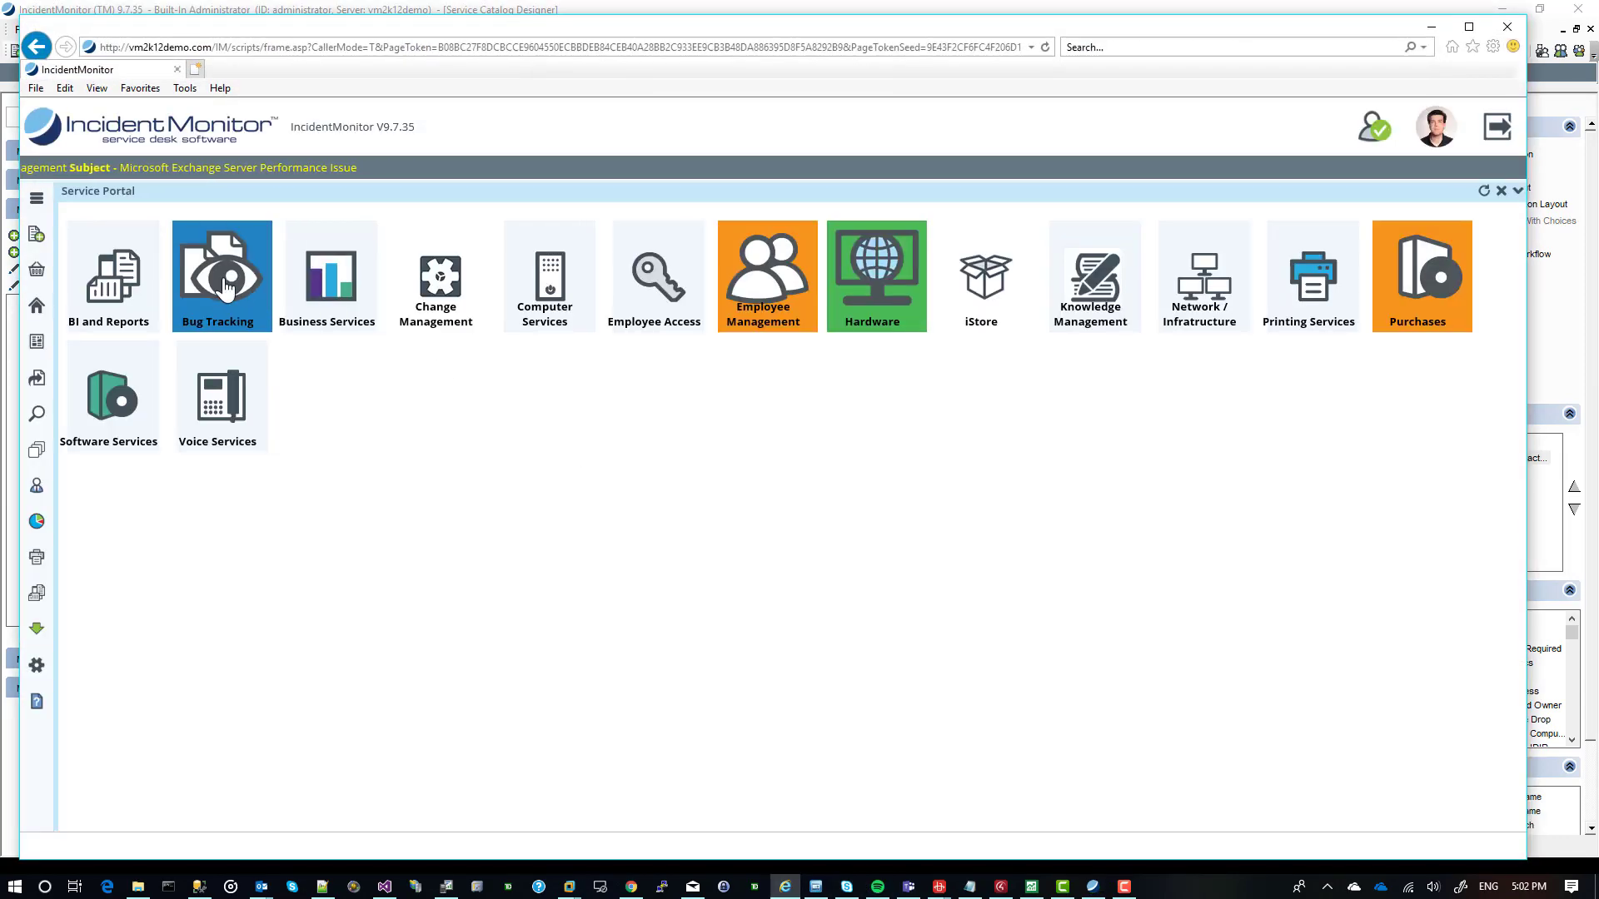
left_click(225, 286)
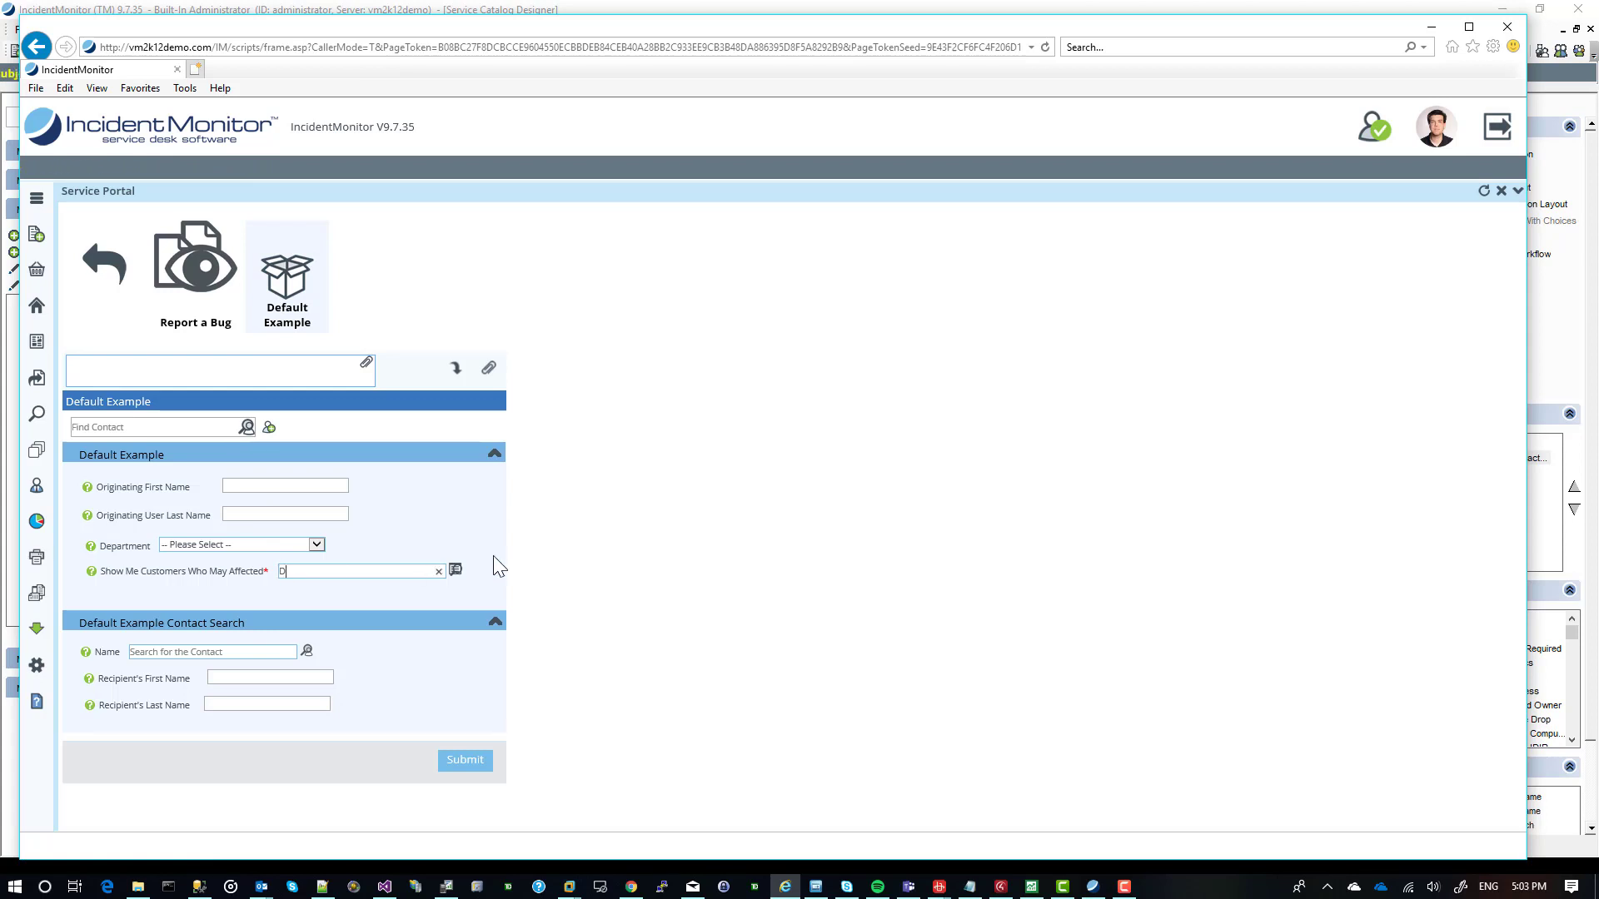
left_click(455, 572)
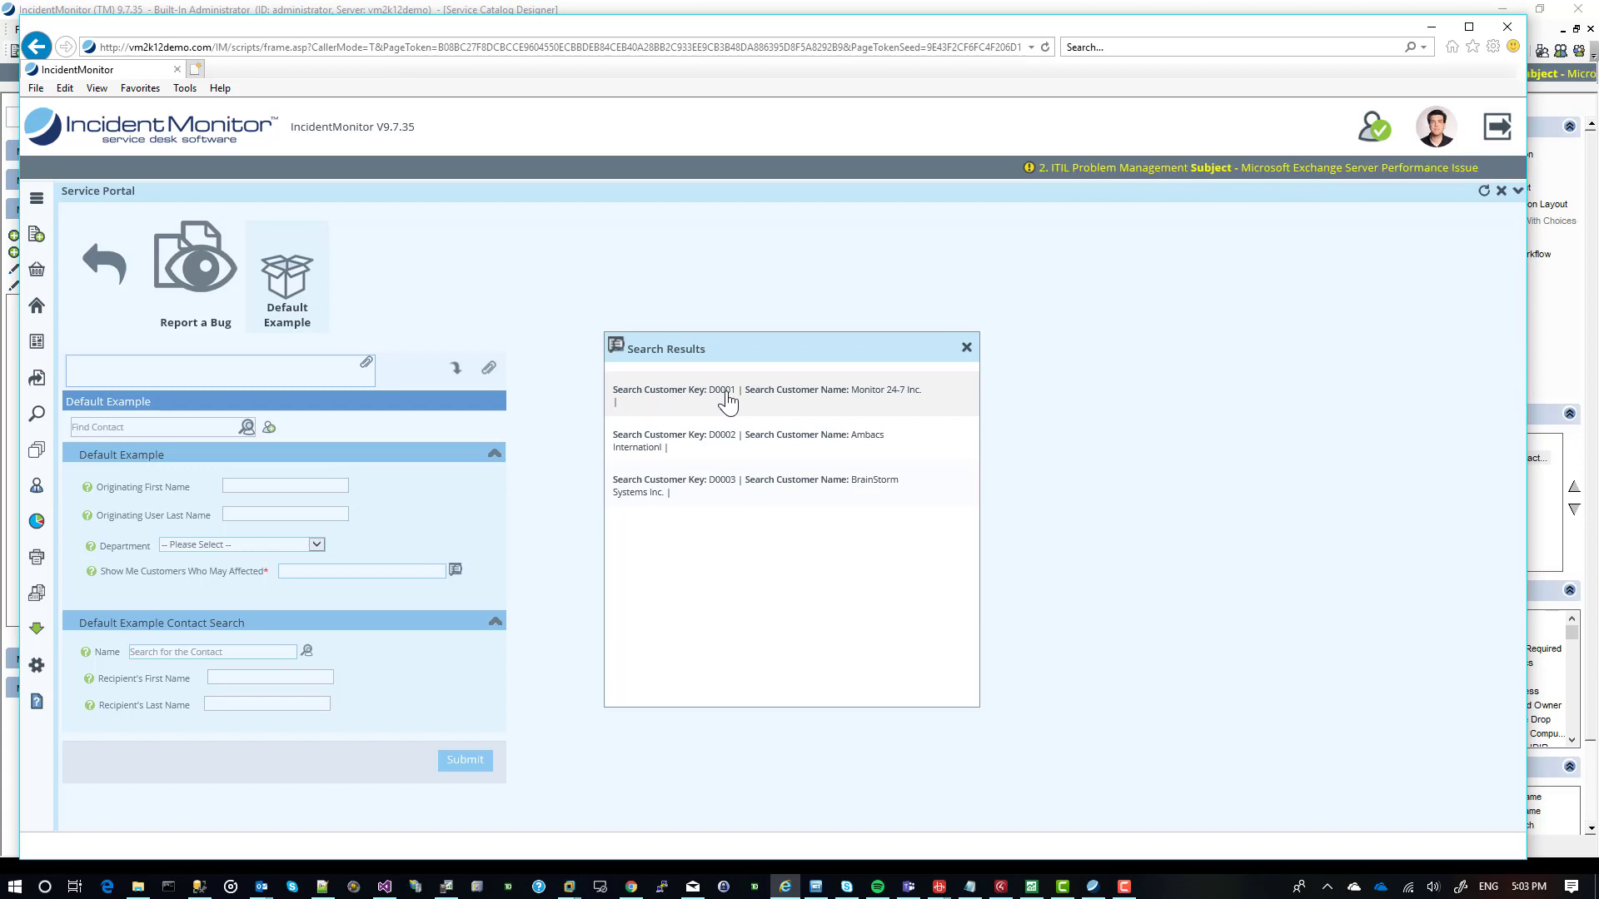
left_click(763, 400)
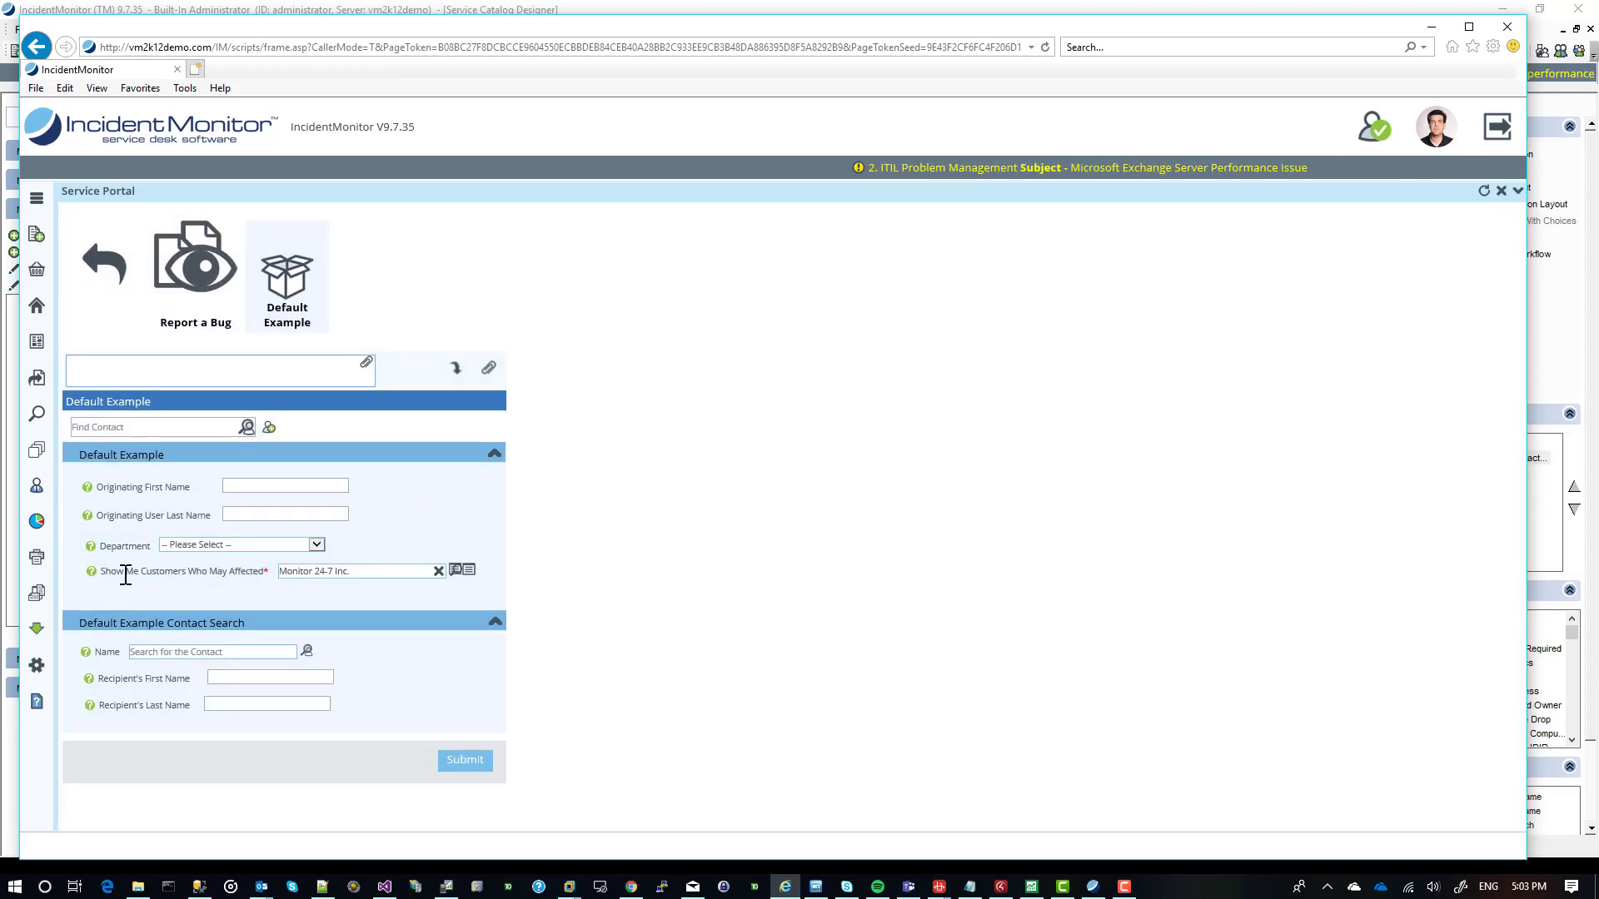
View the external item details of the selected customer and close them.
left_click(468, 571)
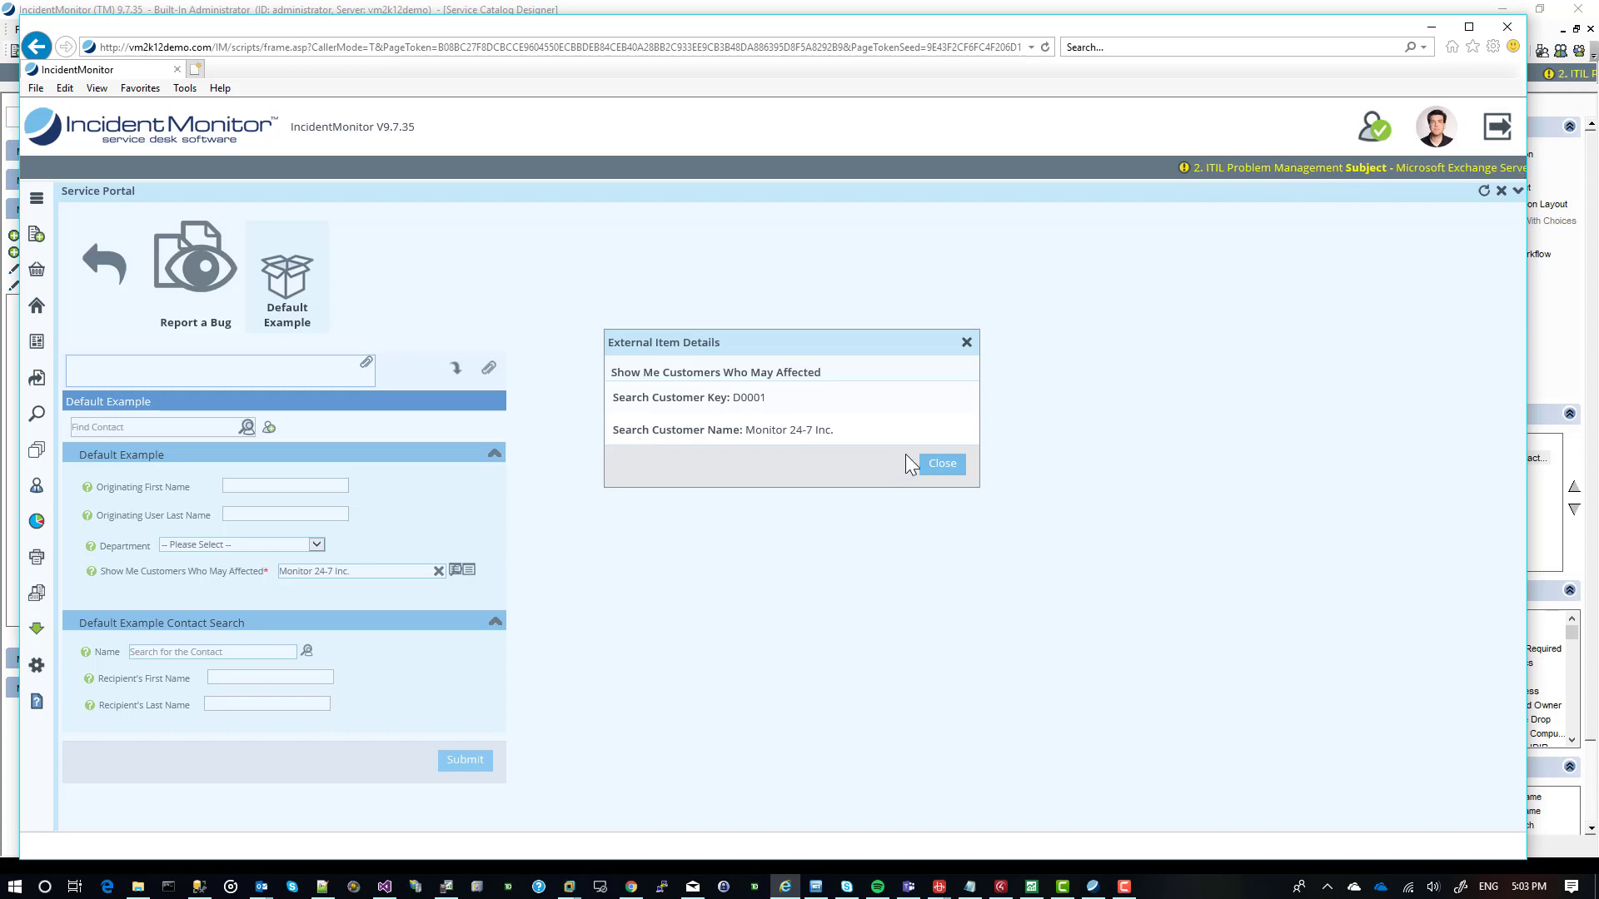
left_click(944, 464)
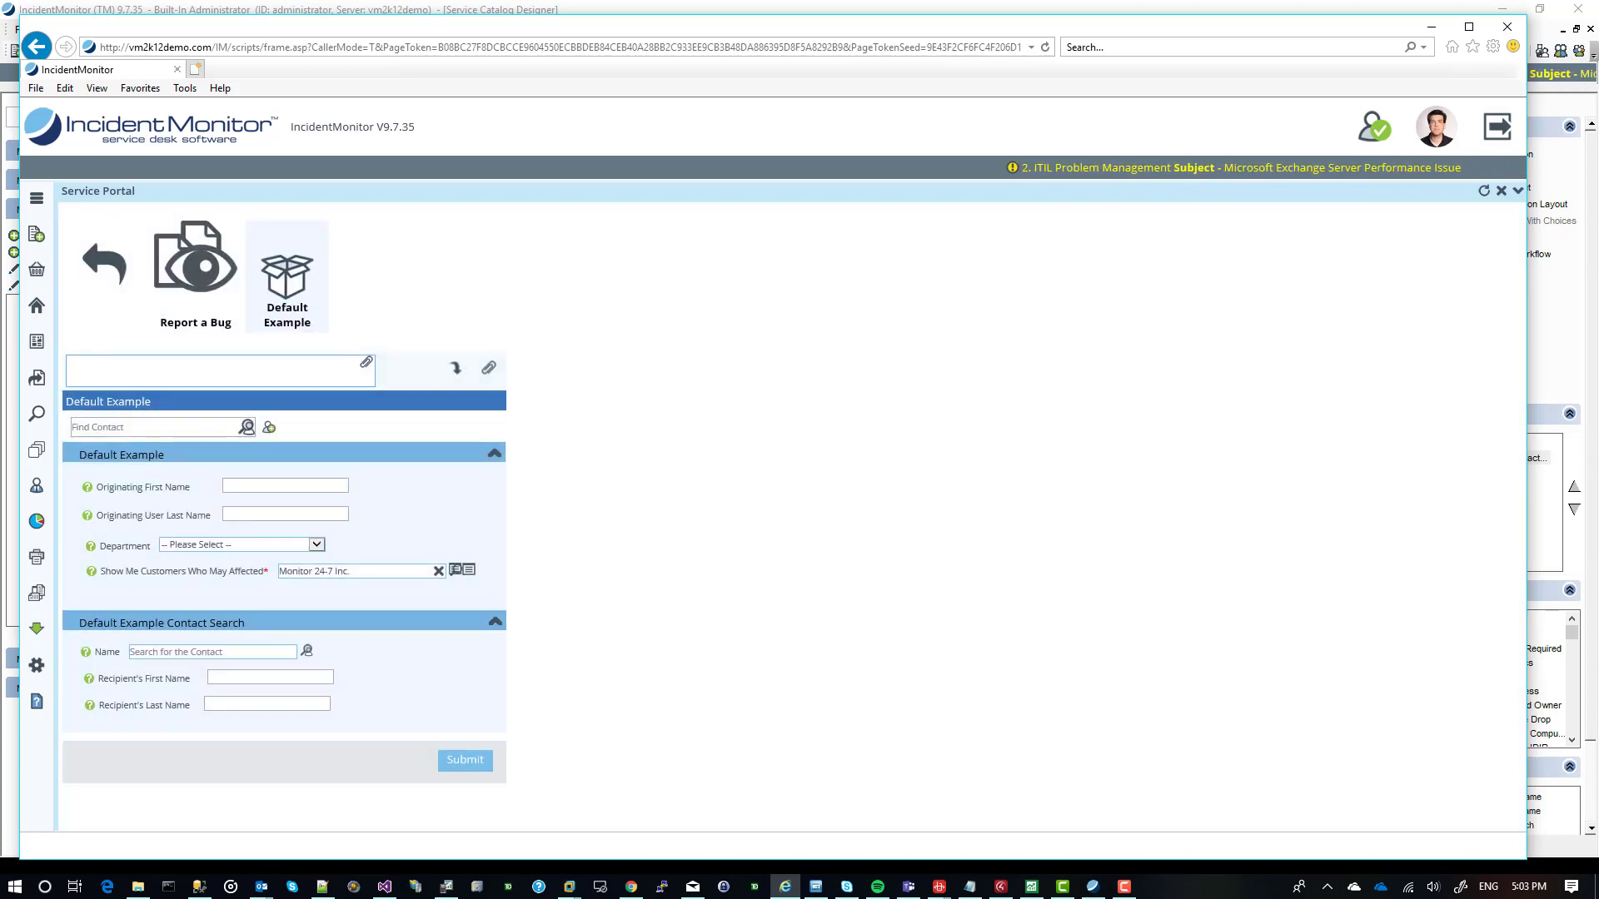
key("alt+Tab")
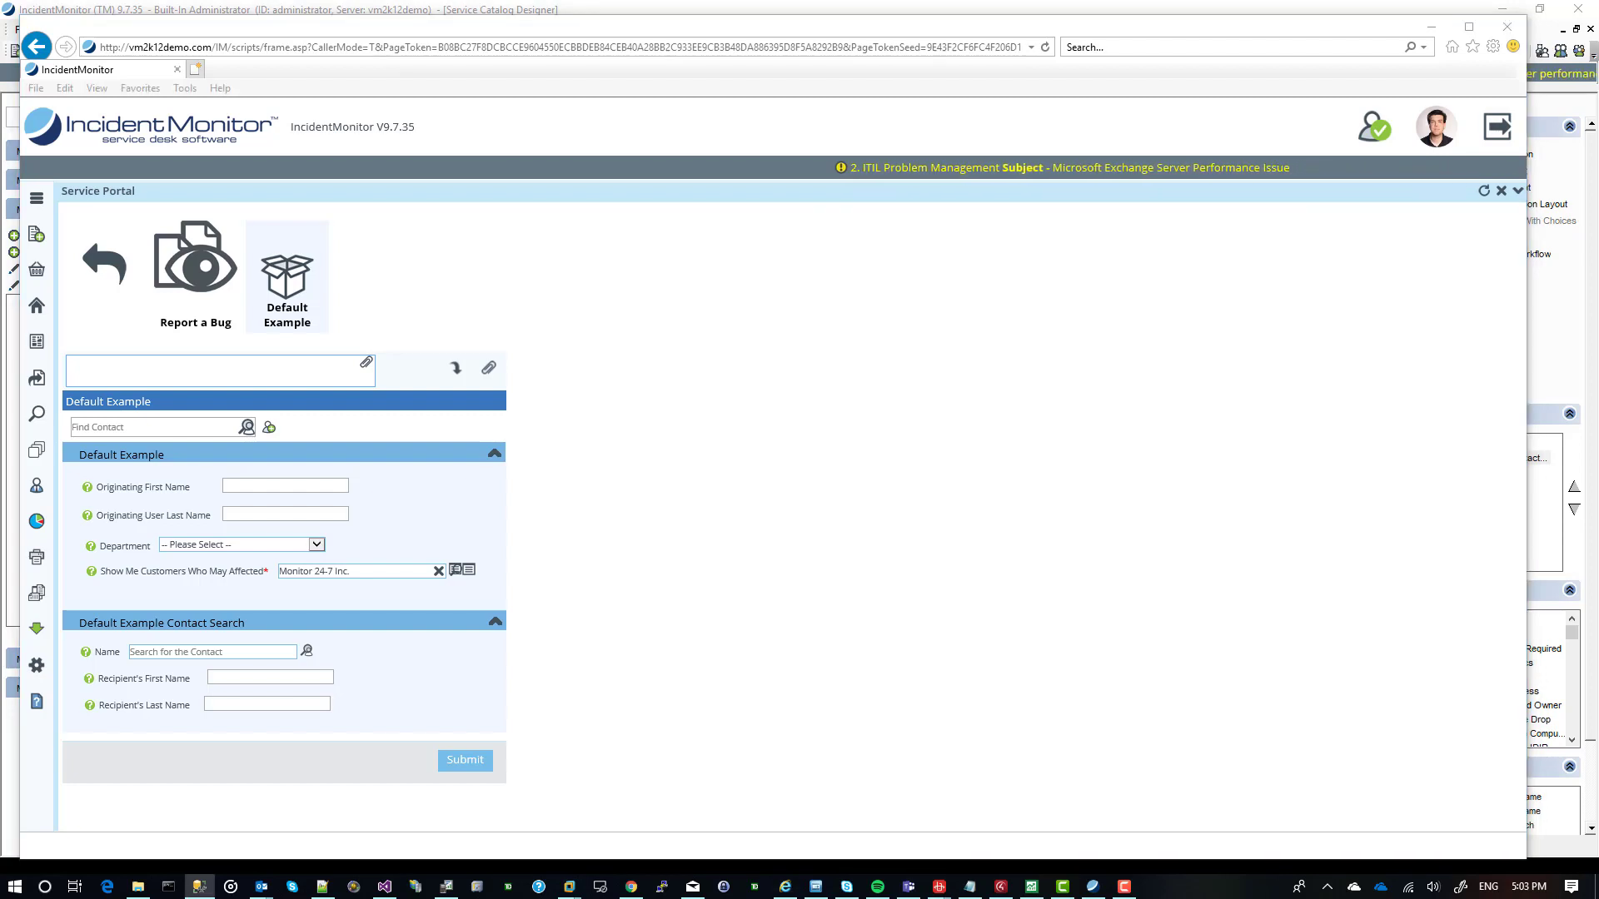
left_click_drag(0, 79, 597, 78)
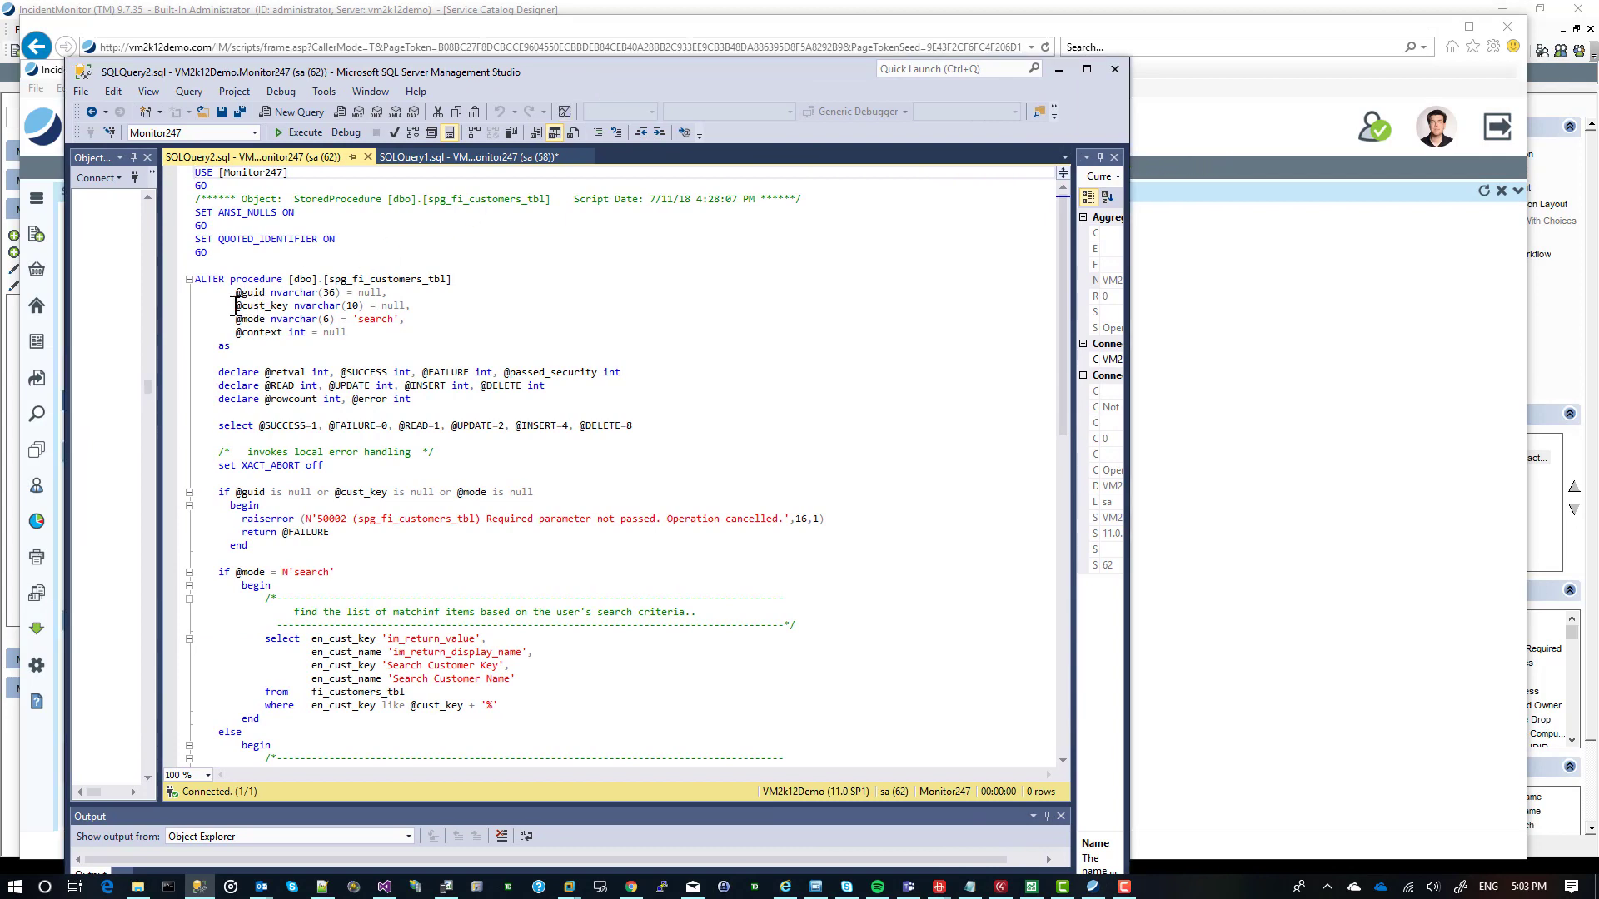
left_click_drag(236, 307, 269, 307)
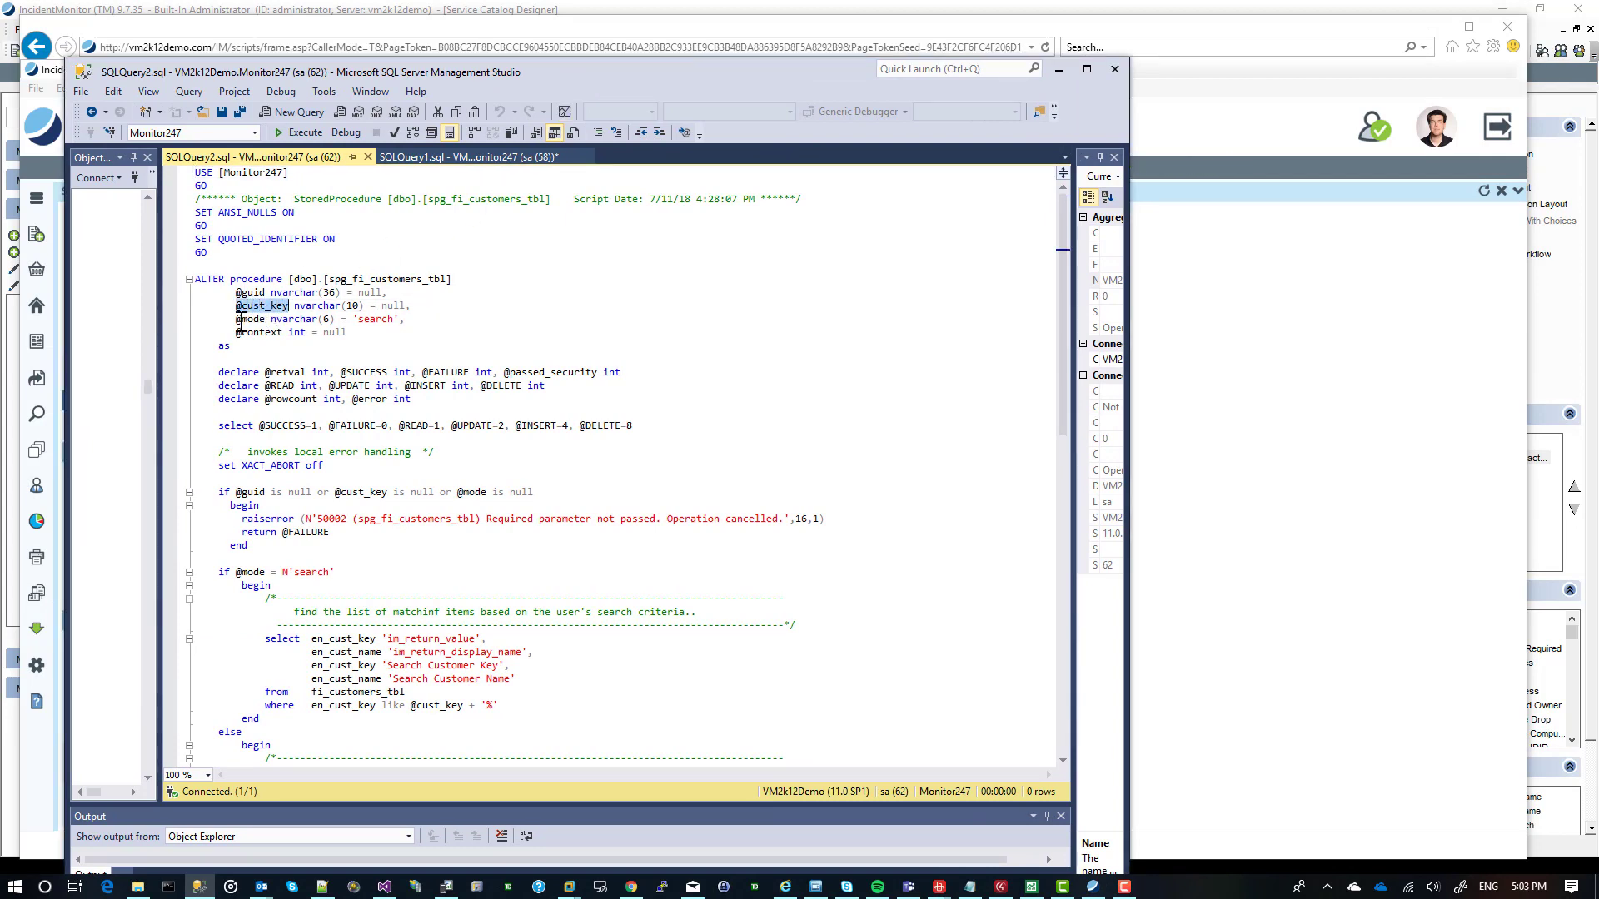
left_click(239, 320)
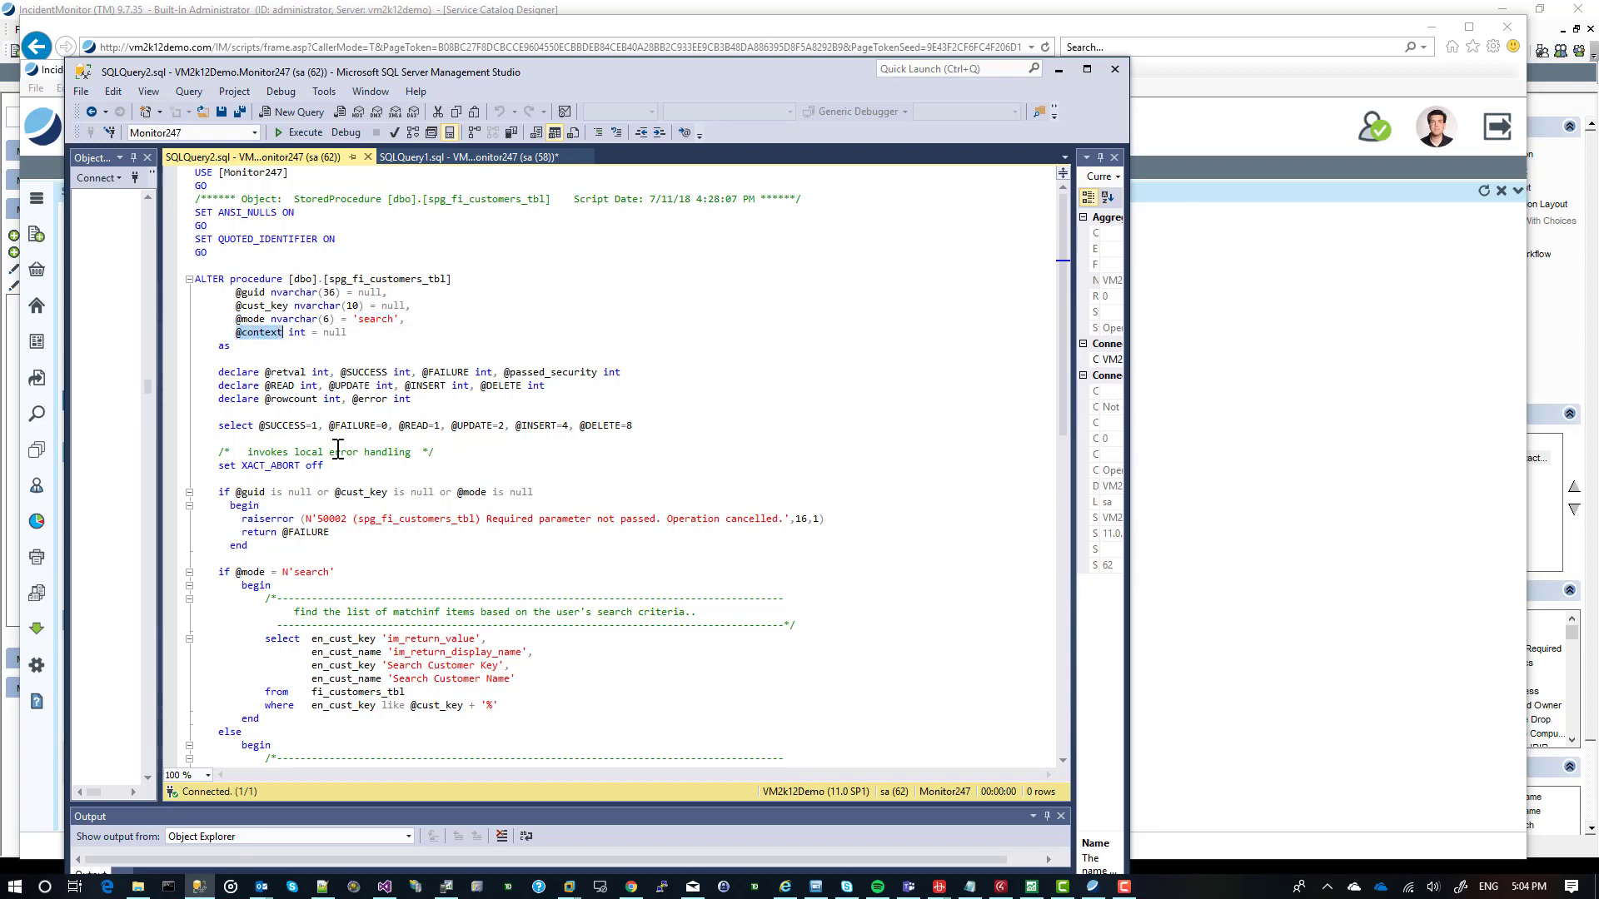
Examine the stored procedure's search-mode SELECT and the SELECT for specific customer properties, and minimise the SQL window.
scroll(338, 450, "down", 3)
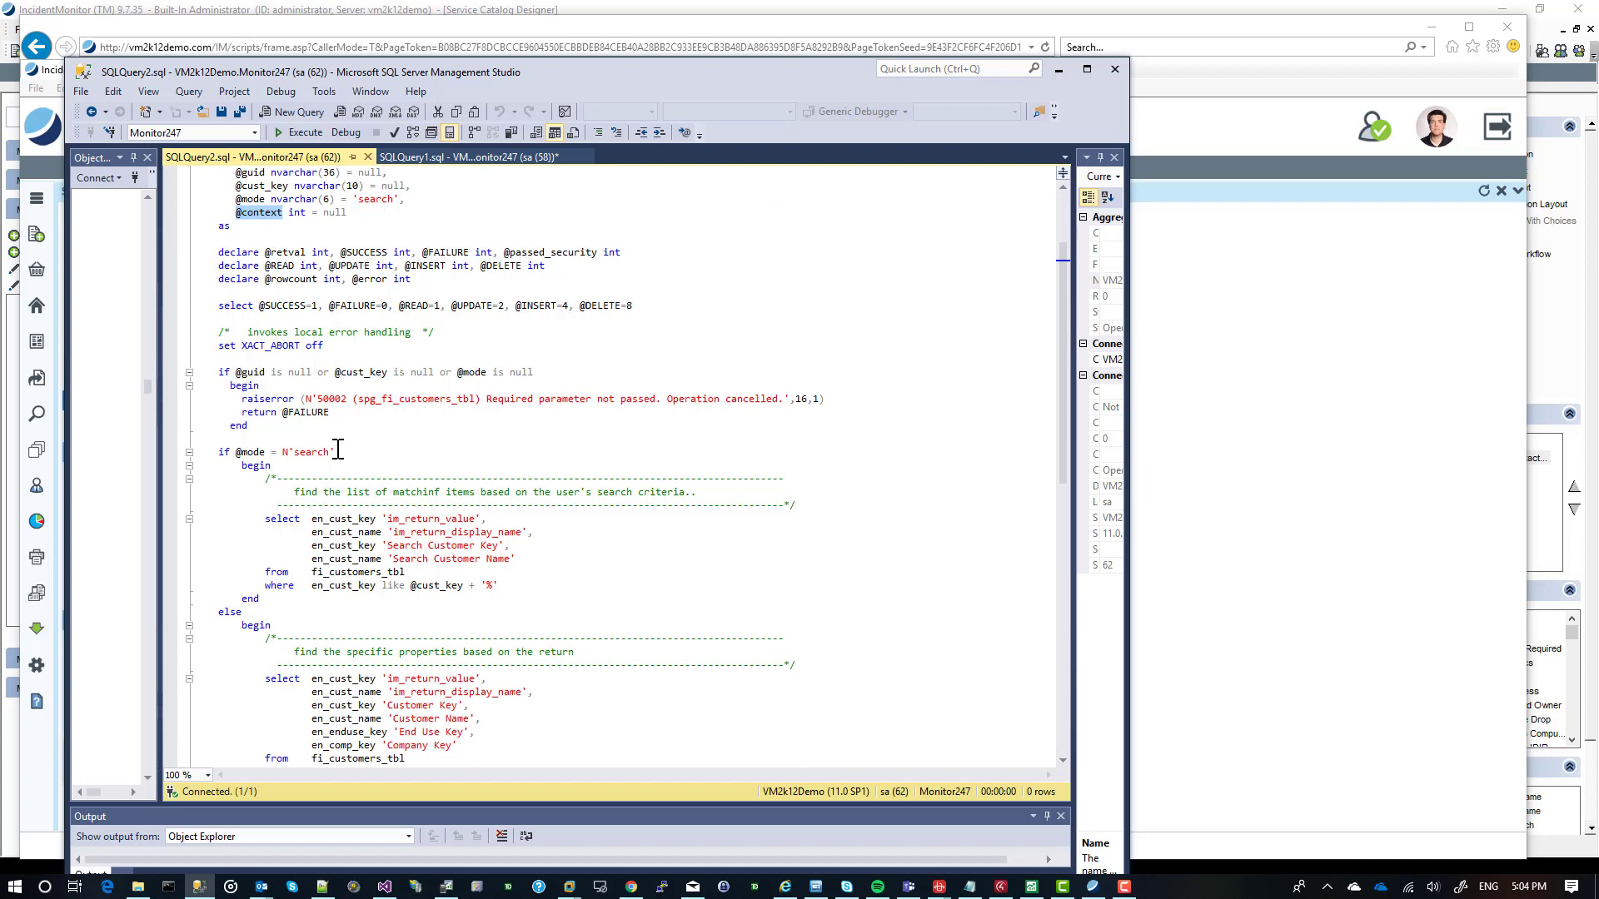
scroll(338, 451, "down", 2)
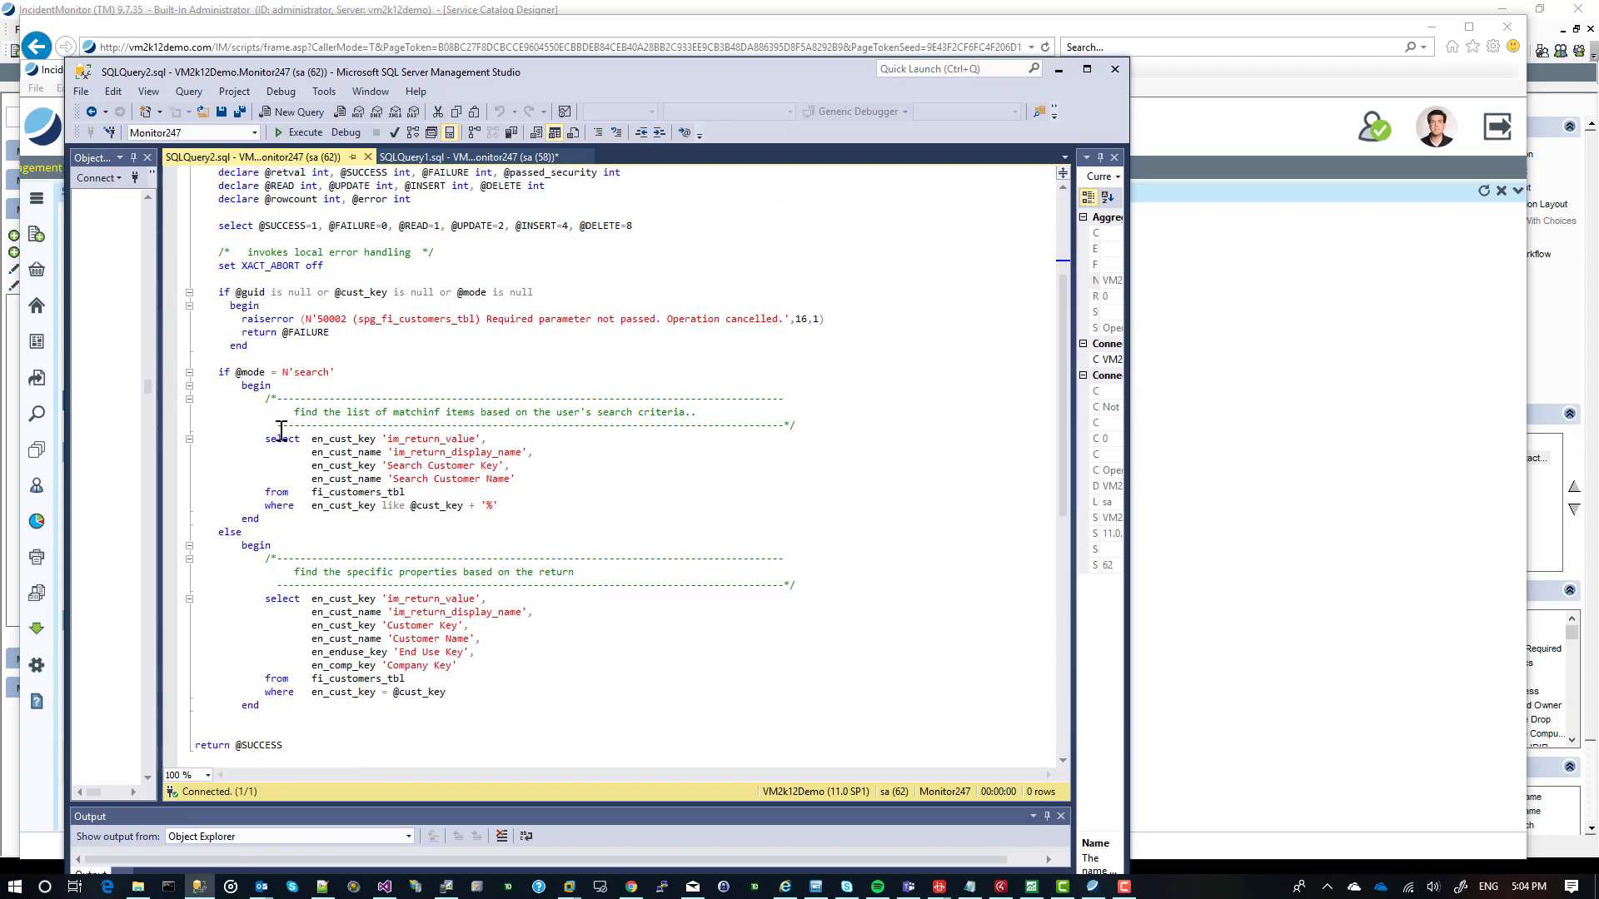
left_click_drag(255, 432, 147, 435)
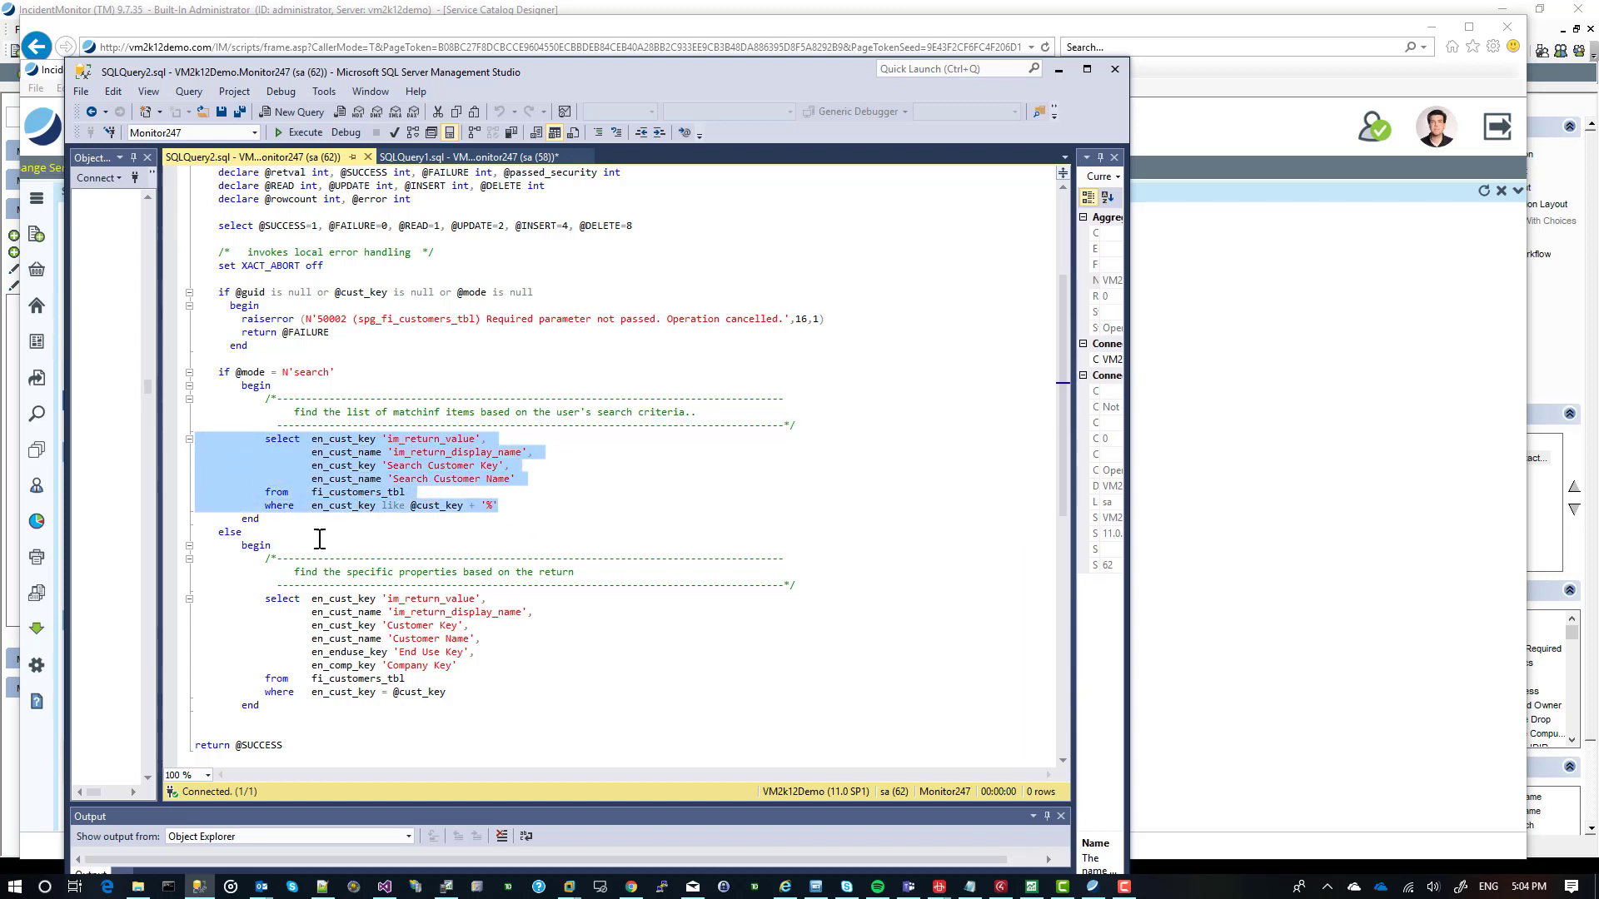
scroll(320, 540, "down", 2)
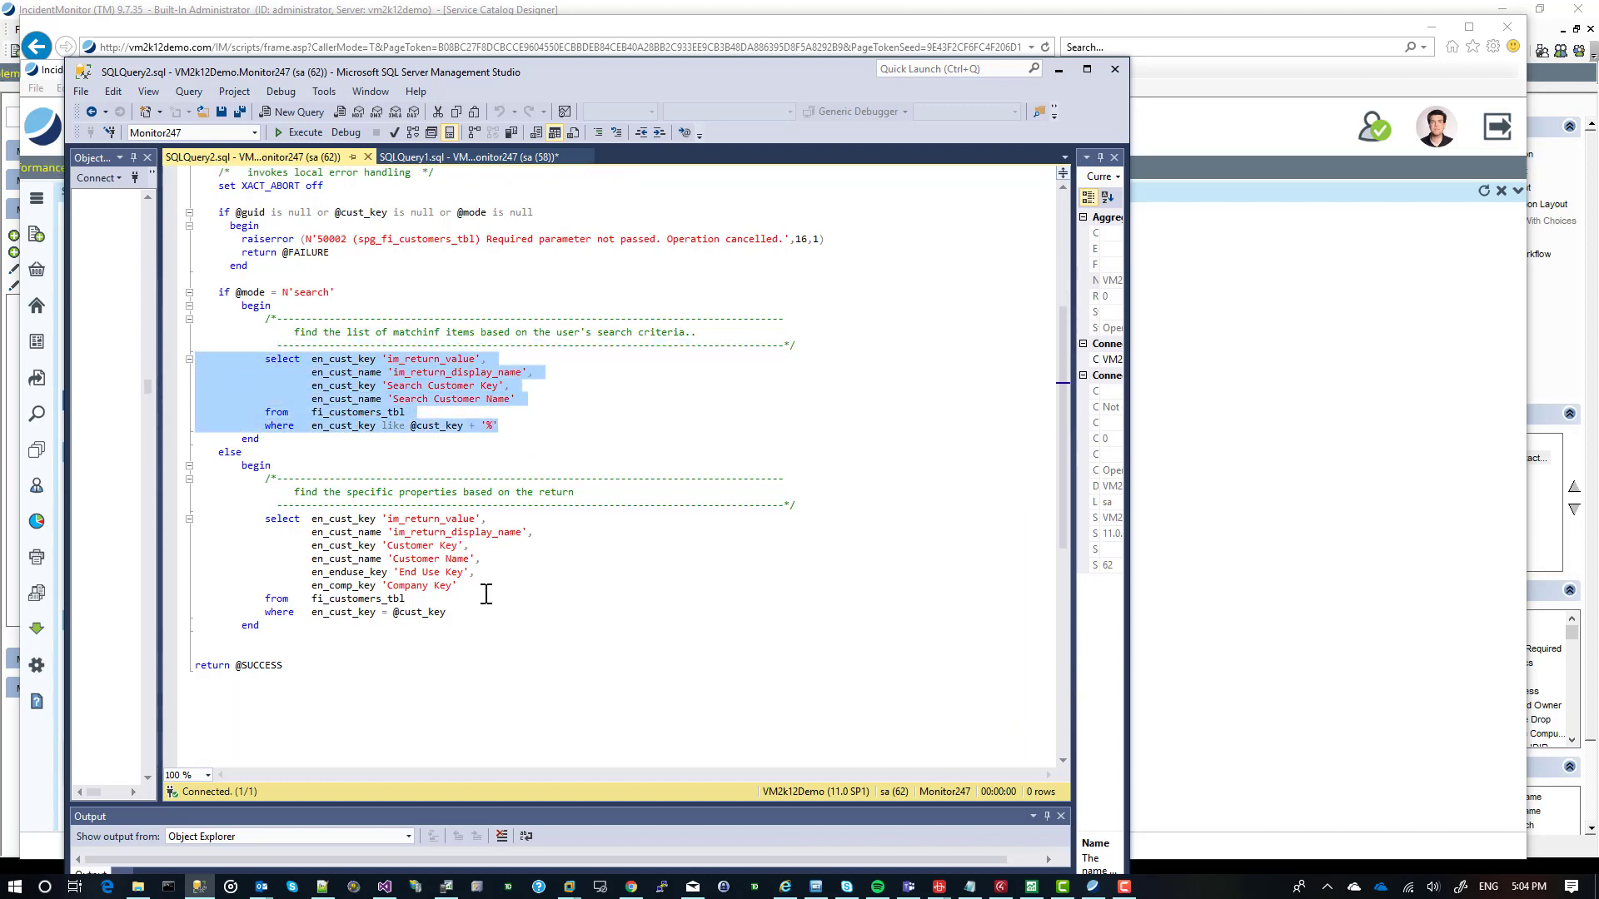
left_click_drag(448, 614, 194, 516)
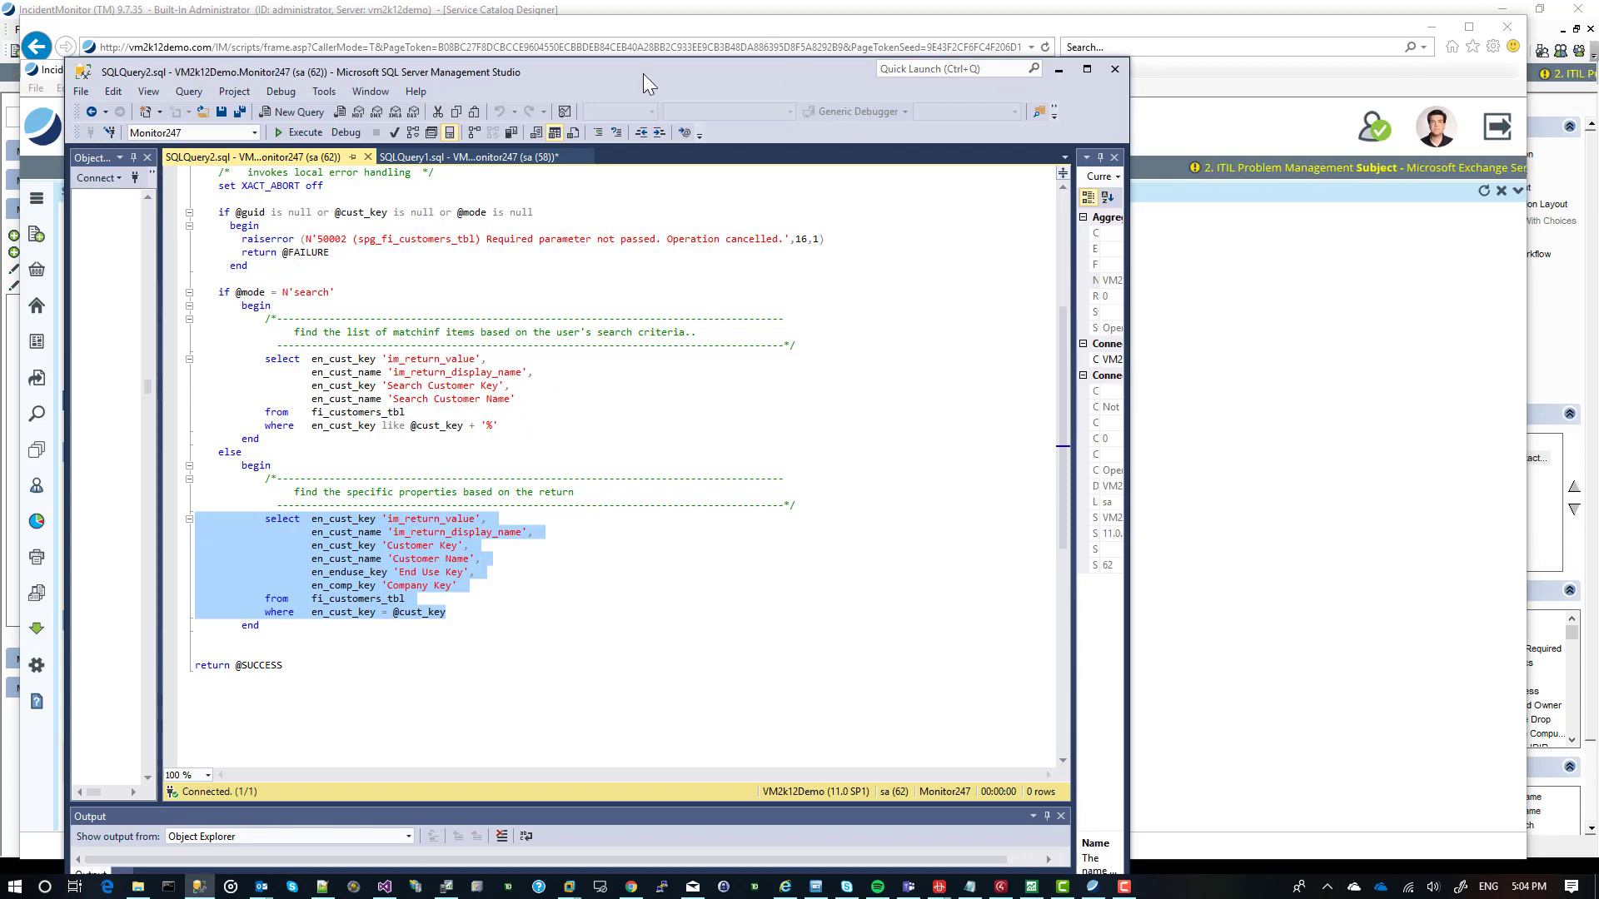
left_click(1059, 70)
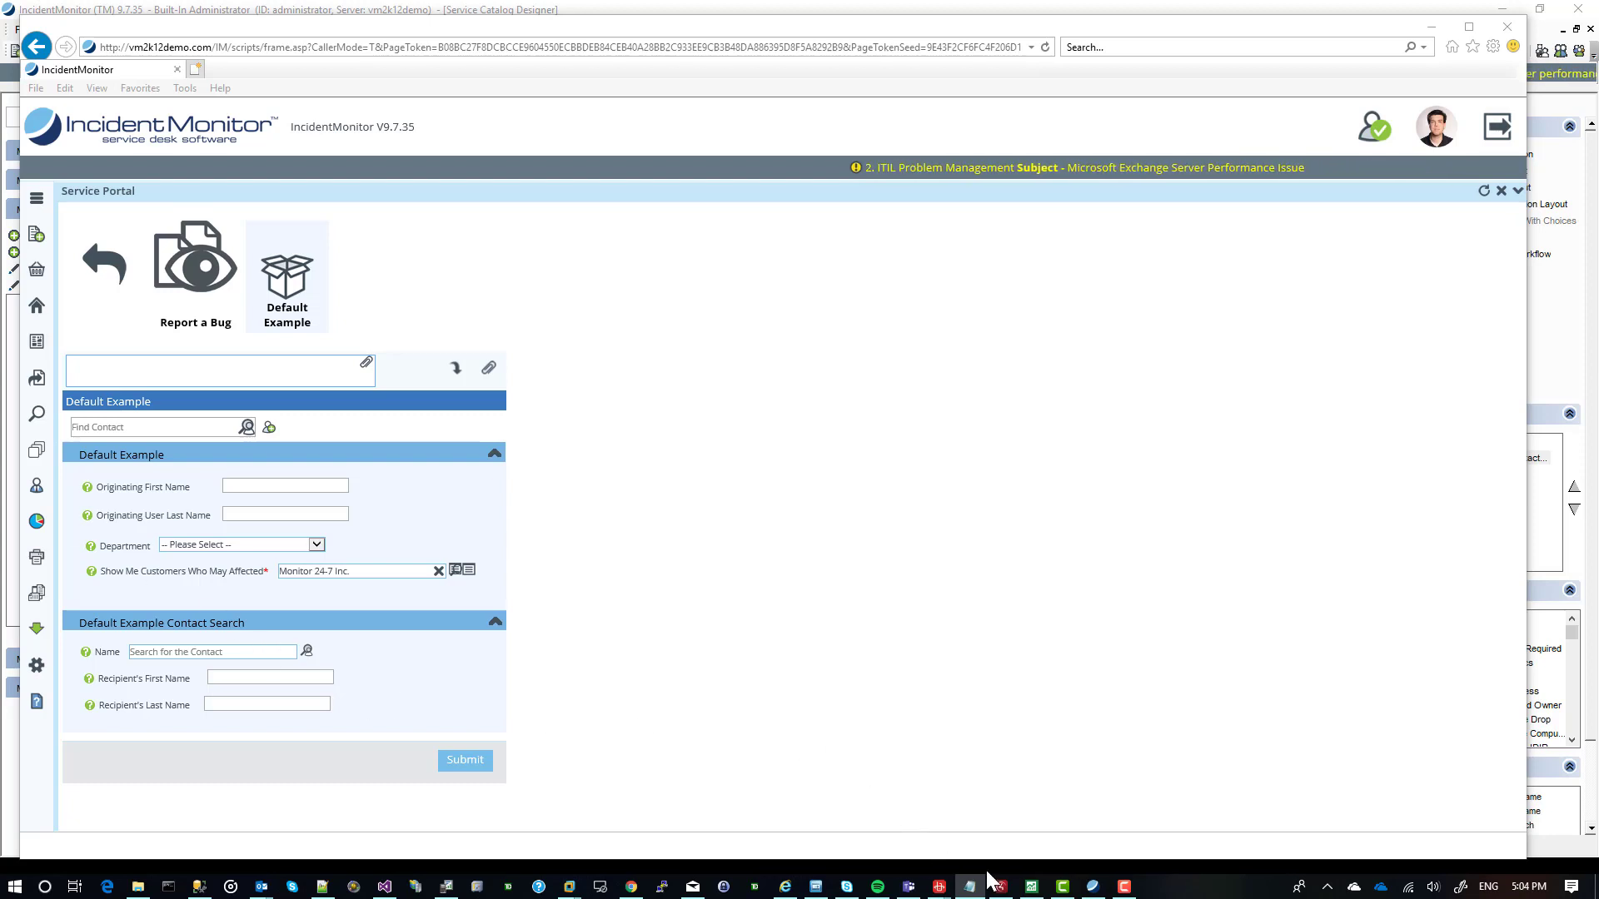
Switch back to the IncidentMonitor client, open the project Data Exchange management and expand the 1. ITIL Incident Management project.
left_click(1093, 886)
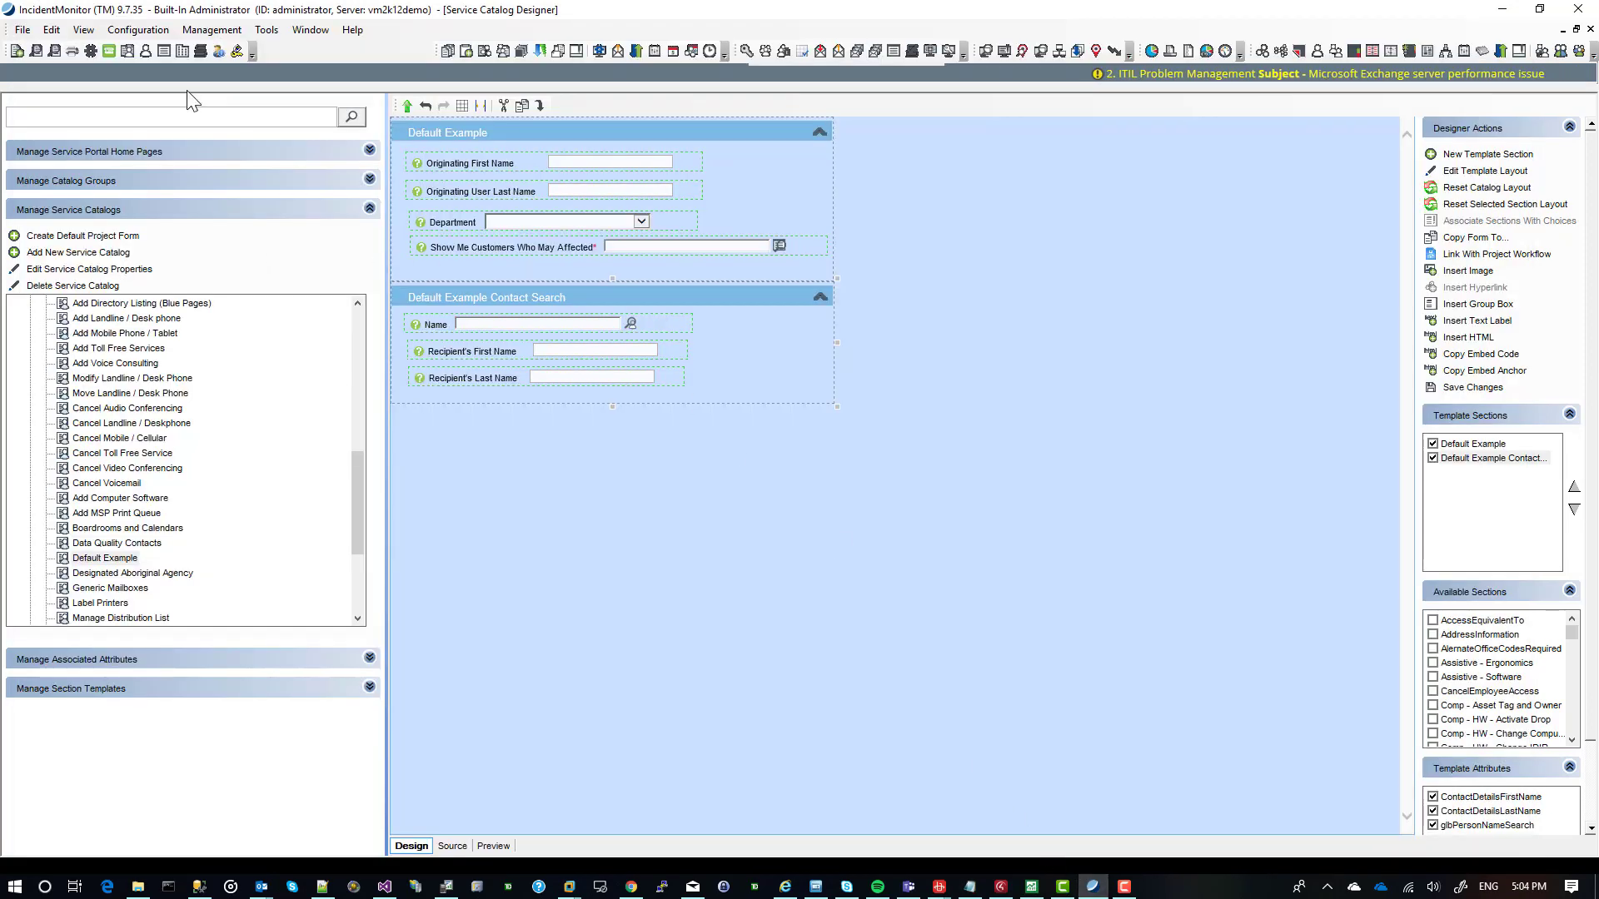
left_click(202, 32)
mouse_move(233, 66)
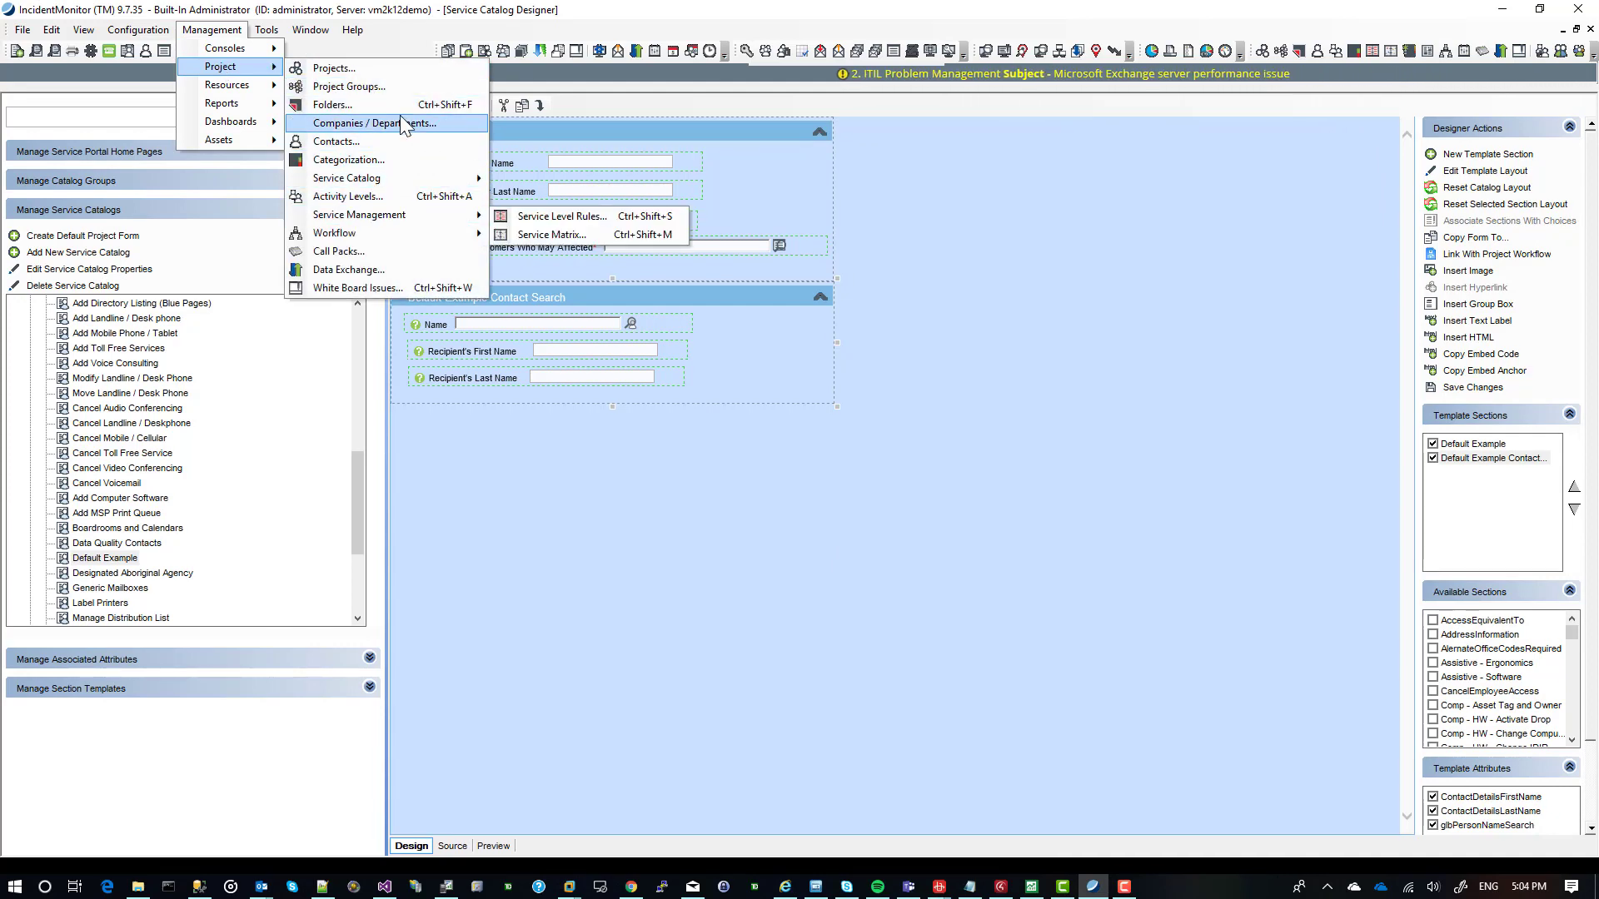
left_click(410, 274)
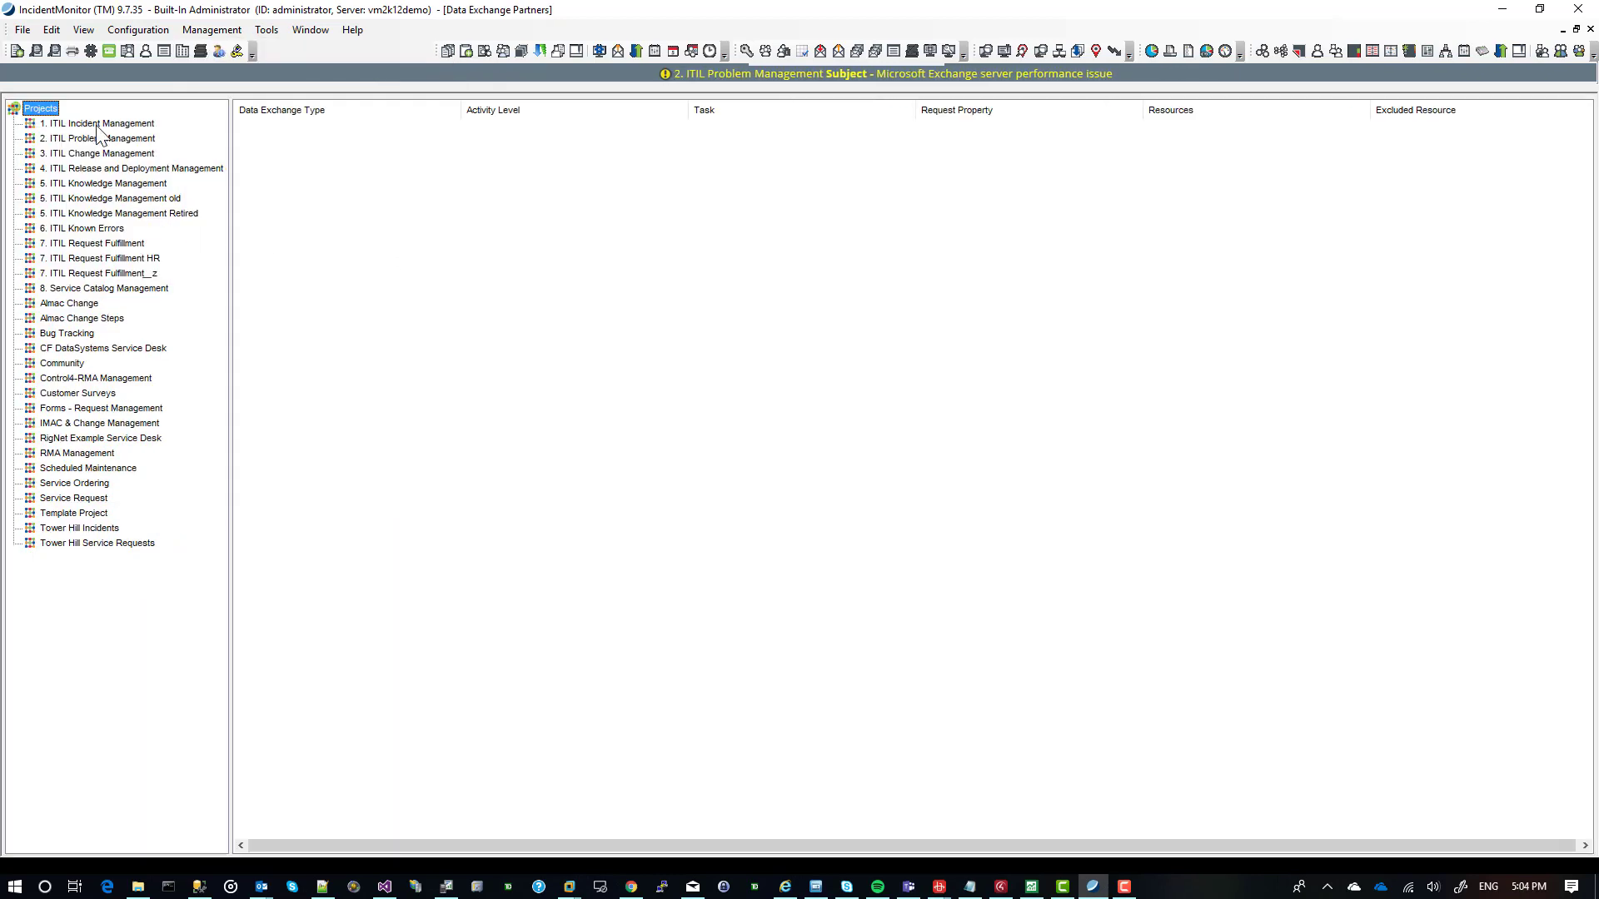
left_click(96, 123)
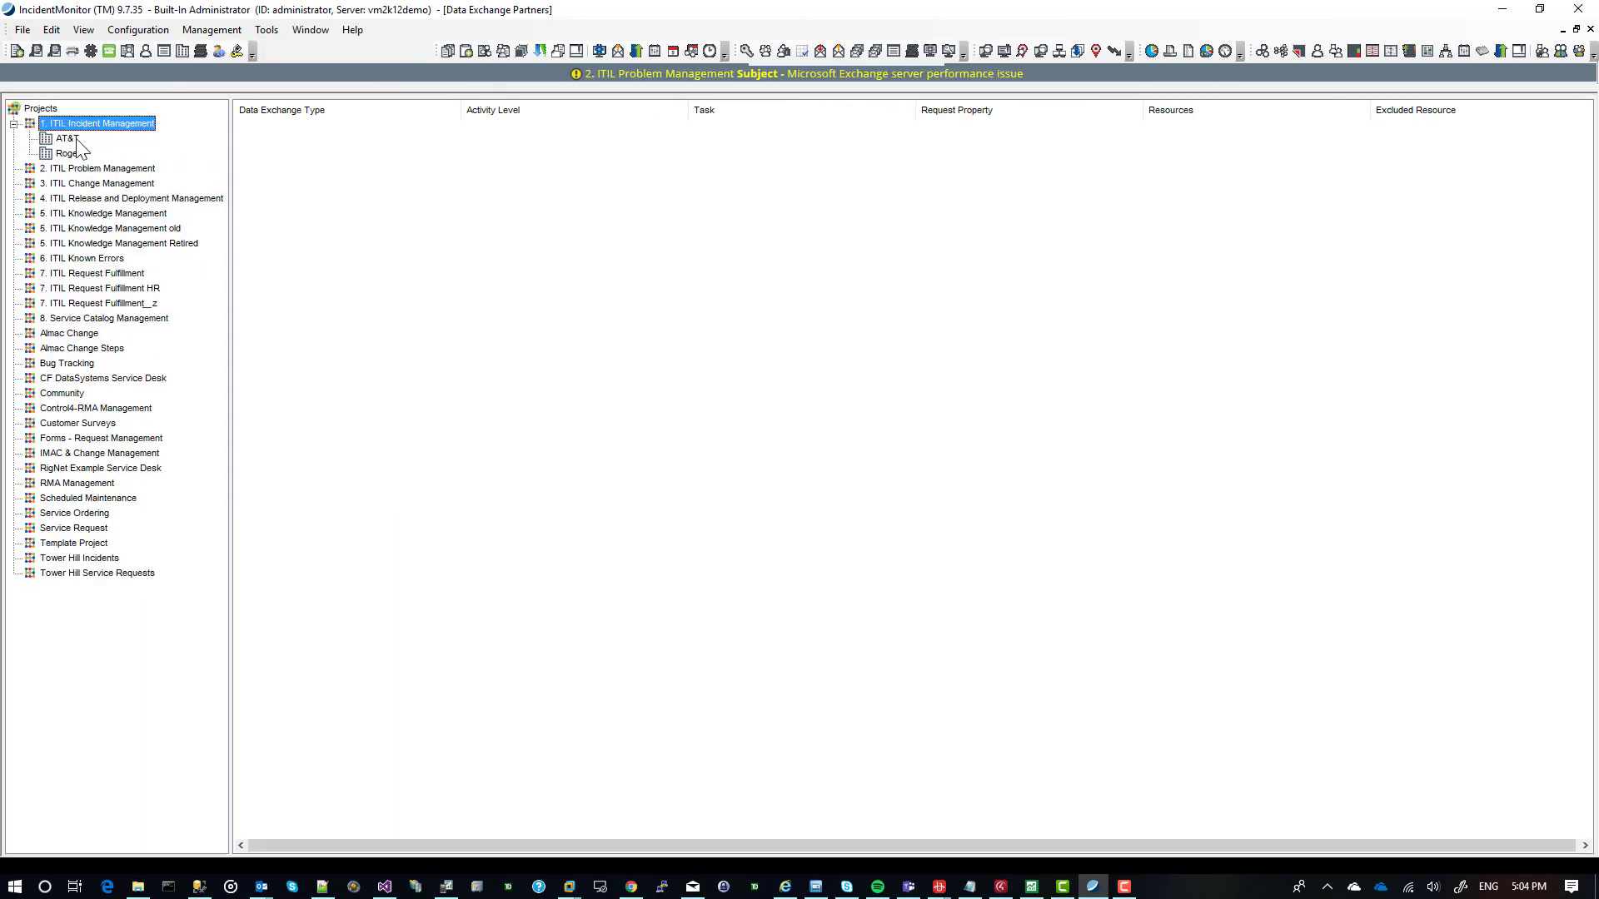
List the data exchange messages of the AT&T and Rogers partners, view the Rogers partner's settings and close them without changes.
left_click(68, 138)
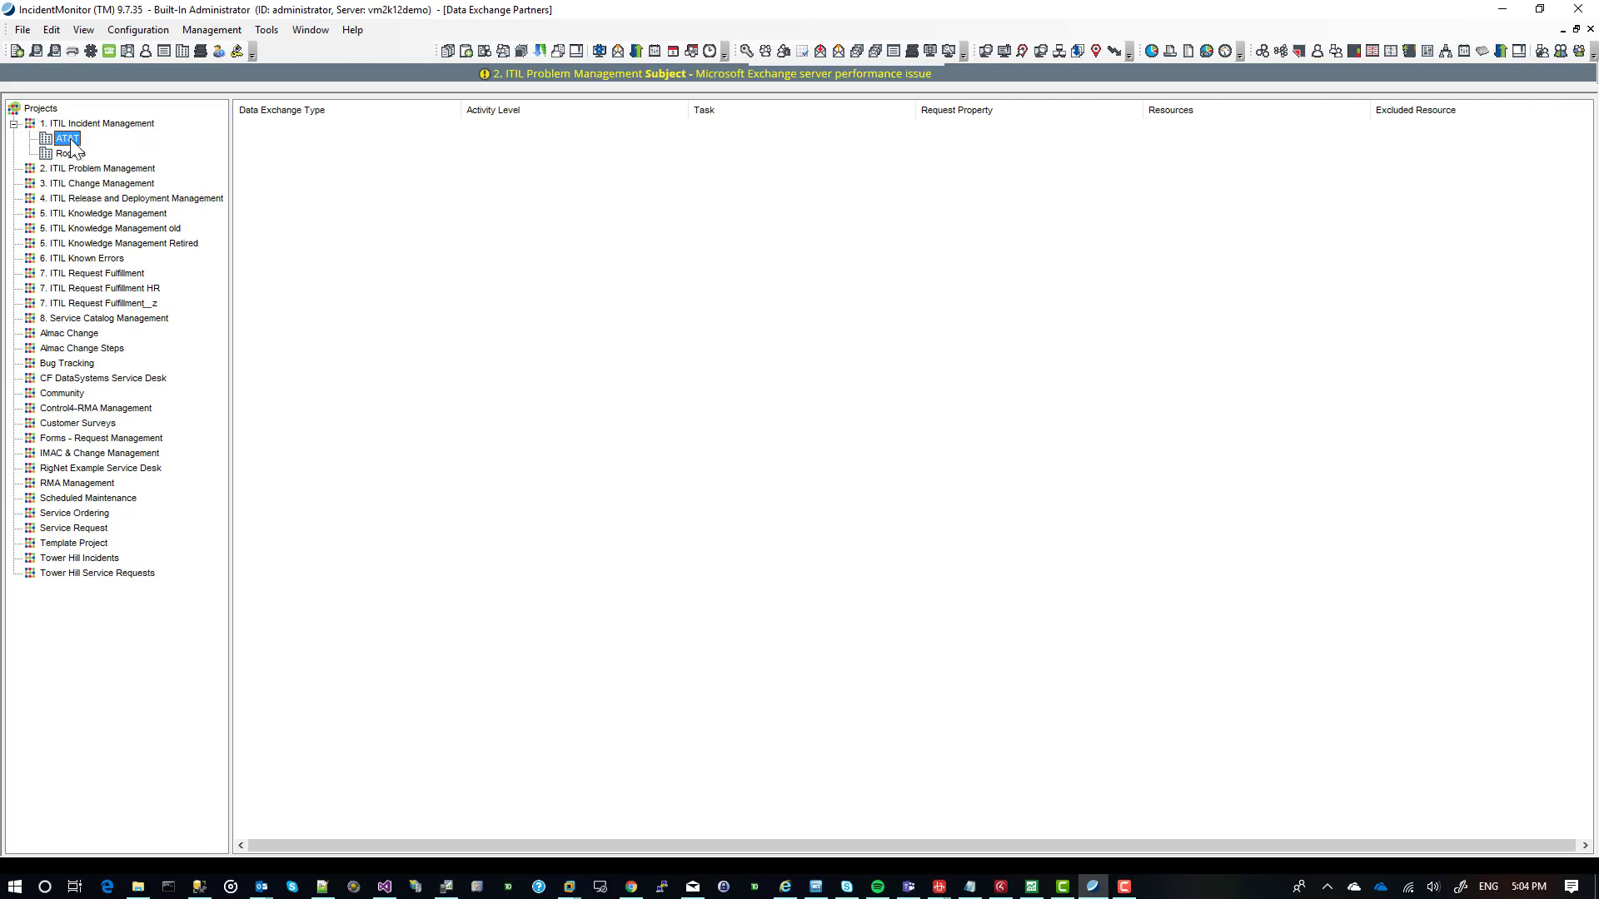
left_click(72, 155)
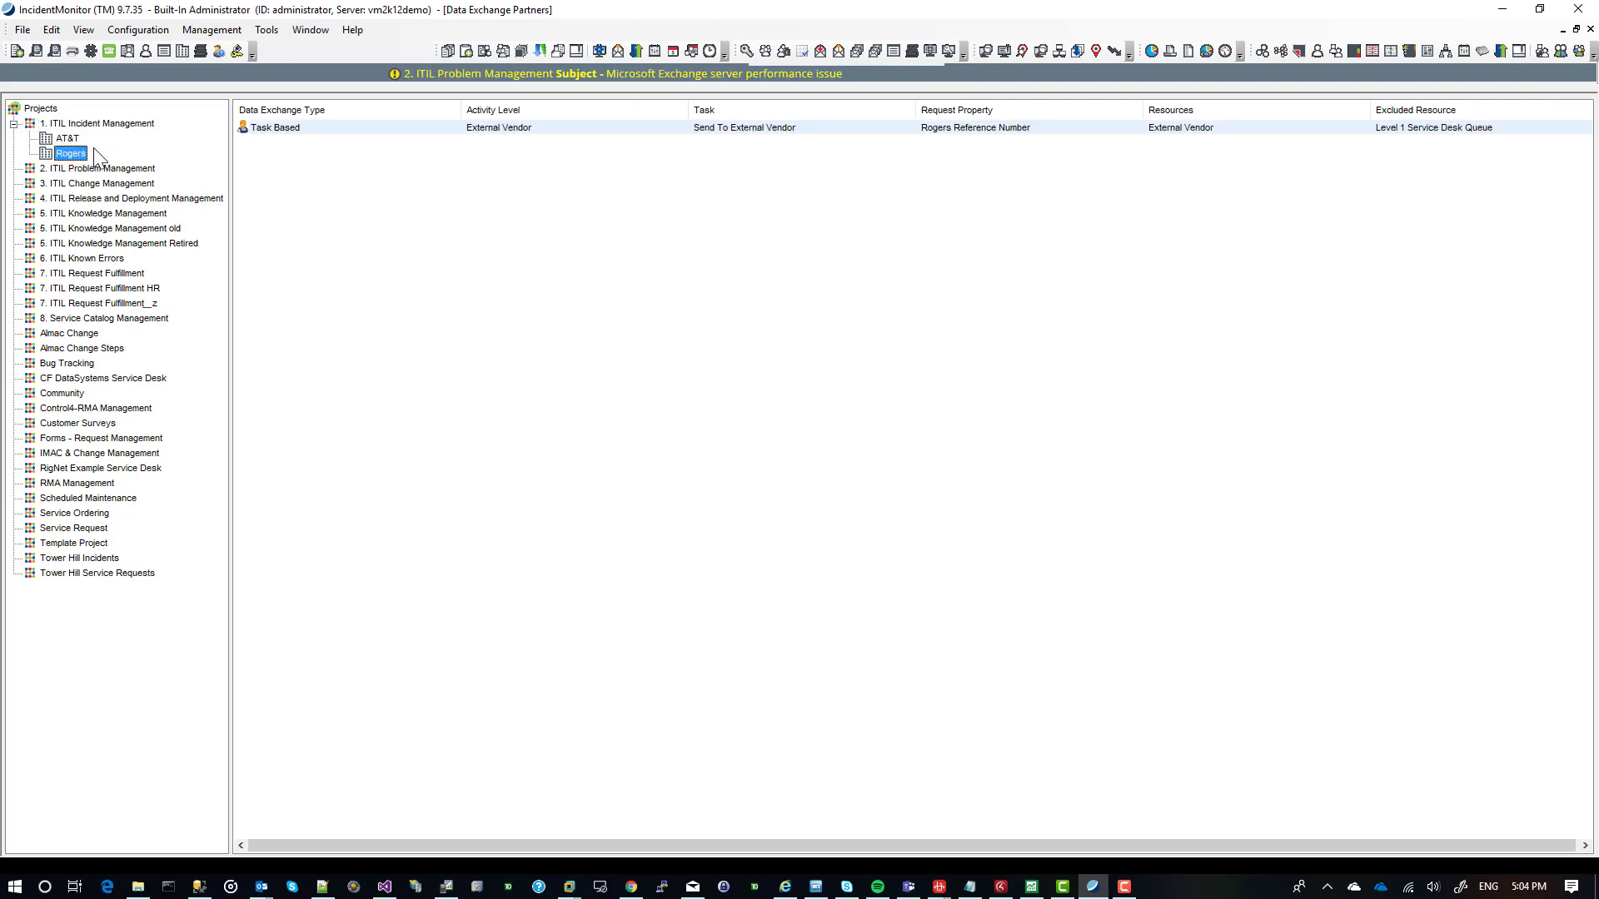
left_click(283, 134)
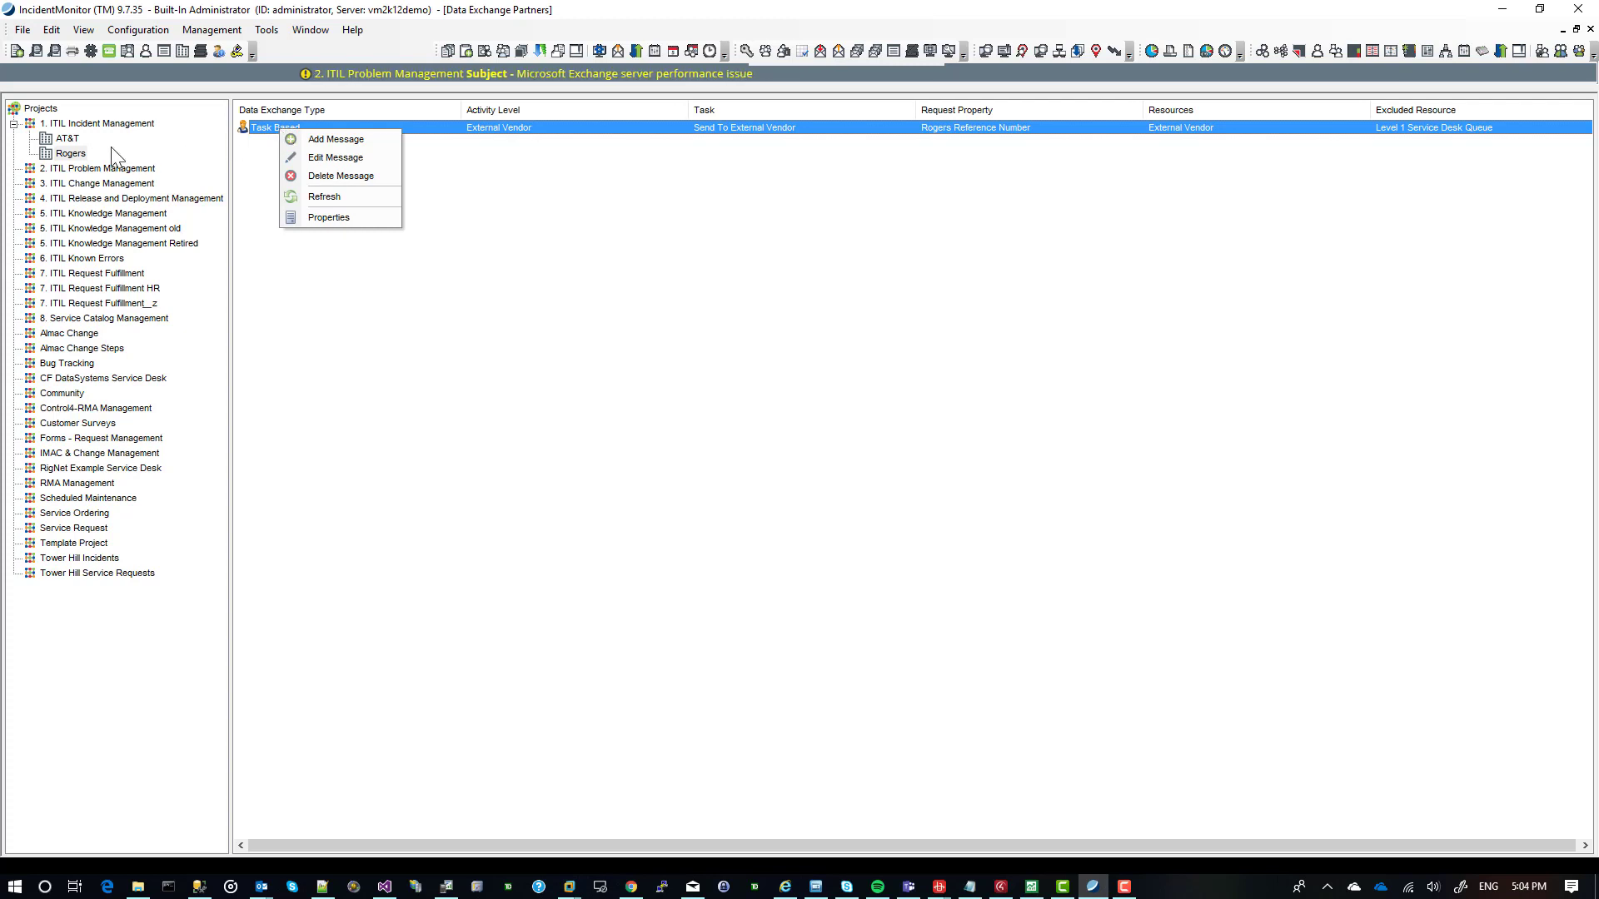
left_click(64, 153)
right_click(61, 150)
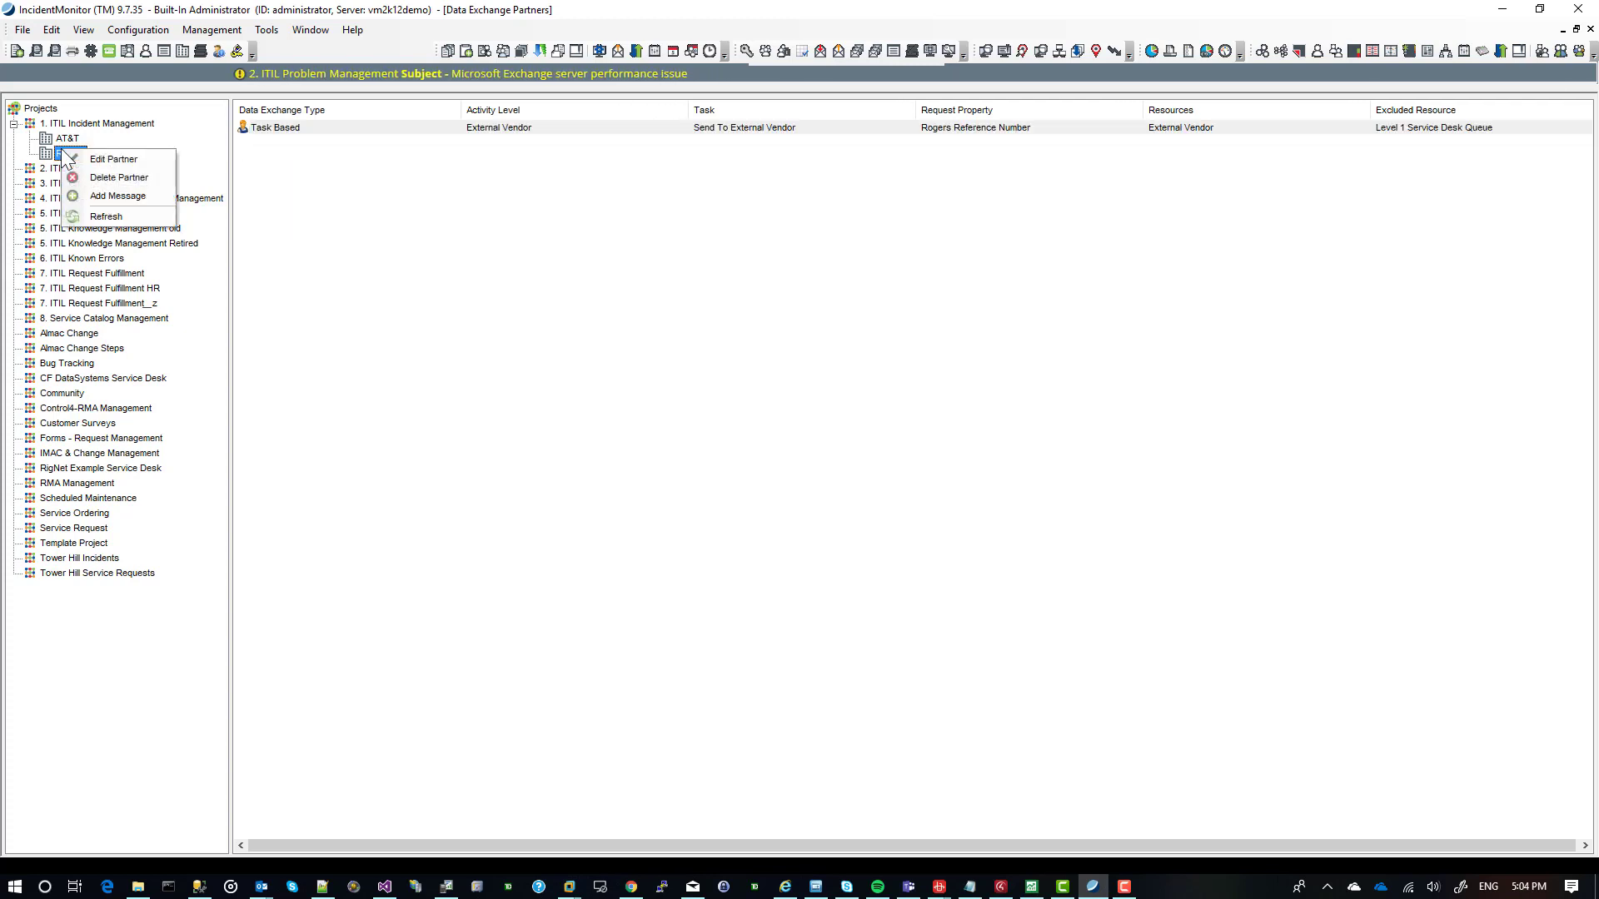
left_click(112, 163)
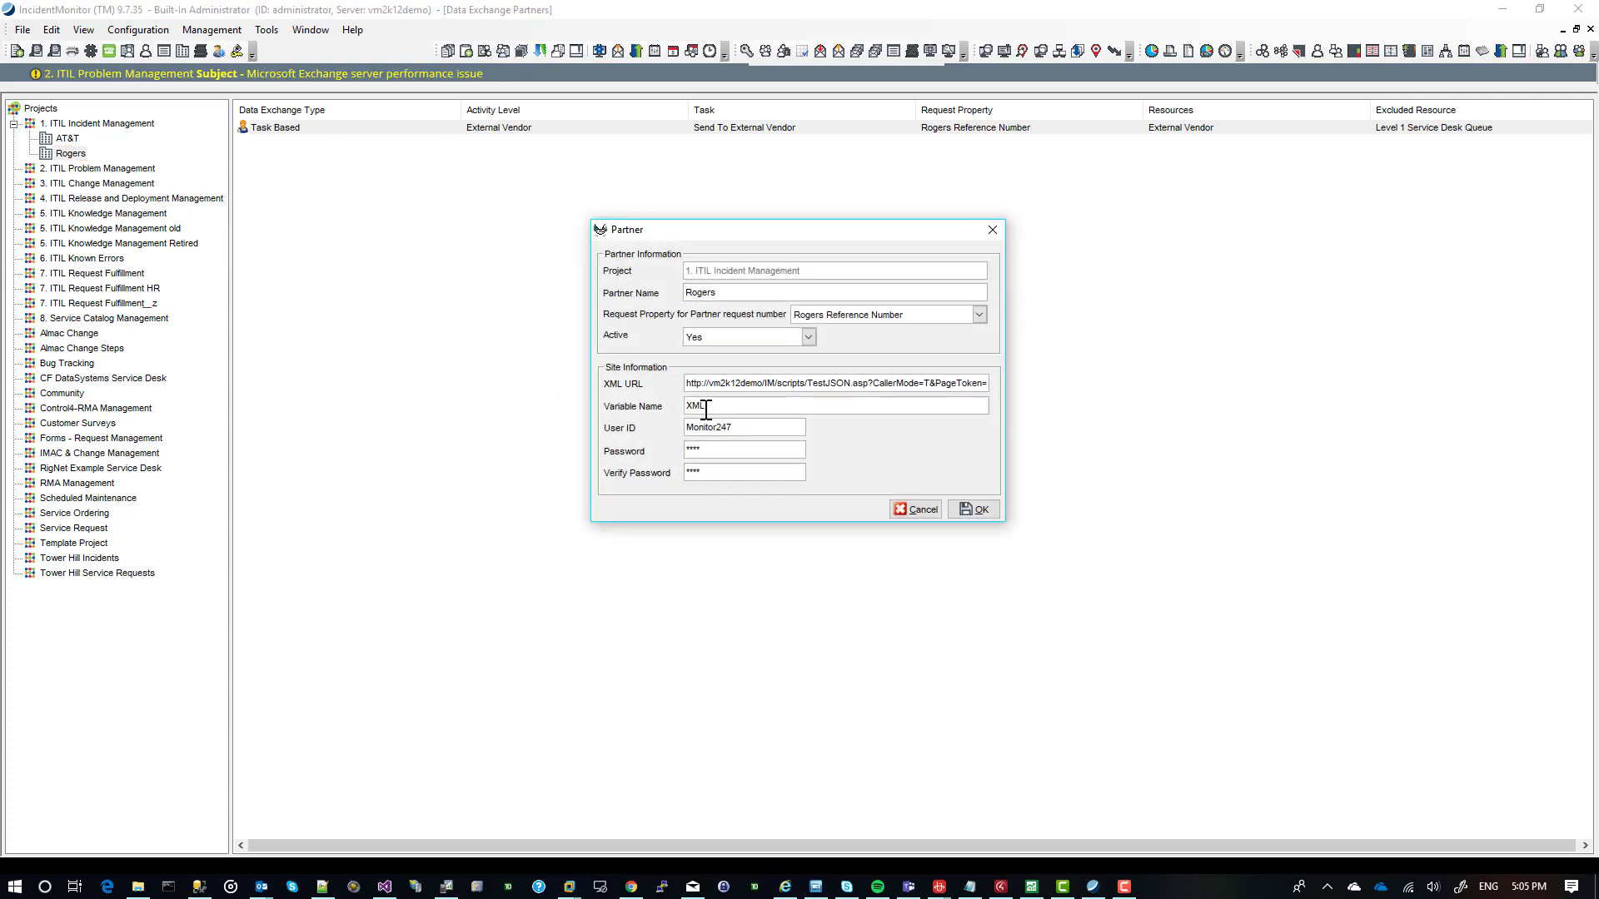
left_click(991, 229)
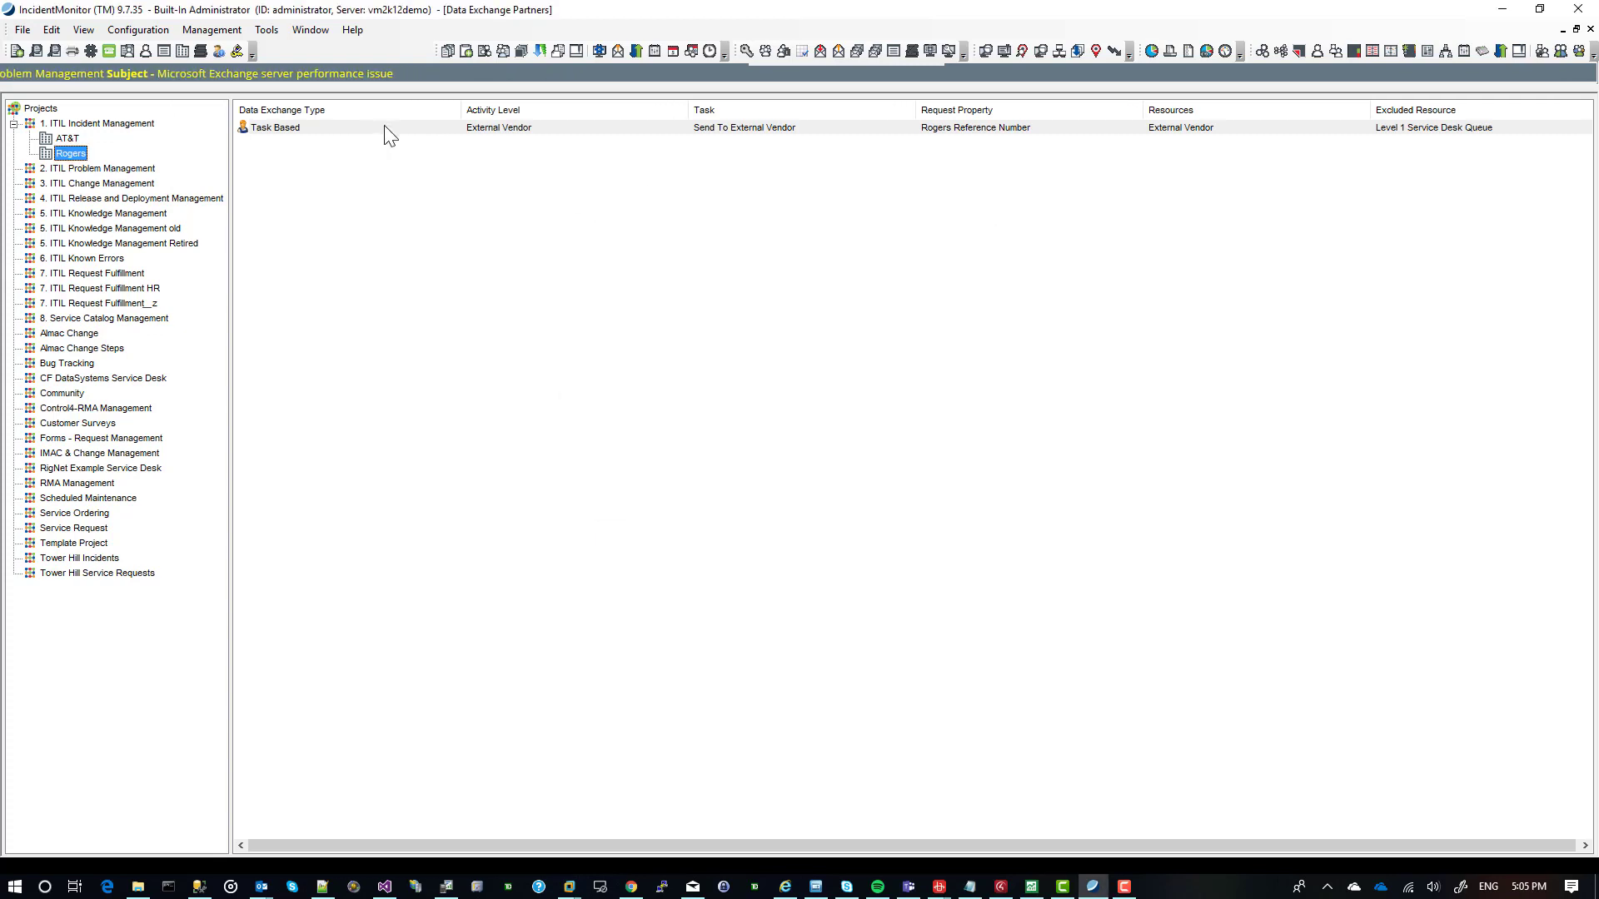
Open the Rogers partner's Task Based message and examine its ContentType, JSONMessage and Response type definitions.
left_click(389, 132)
double_click(383, 126)
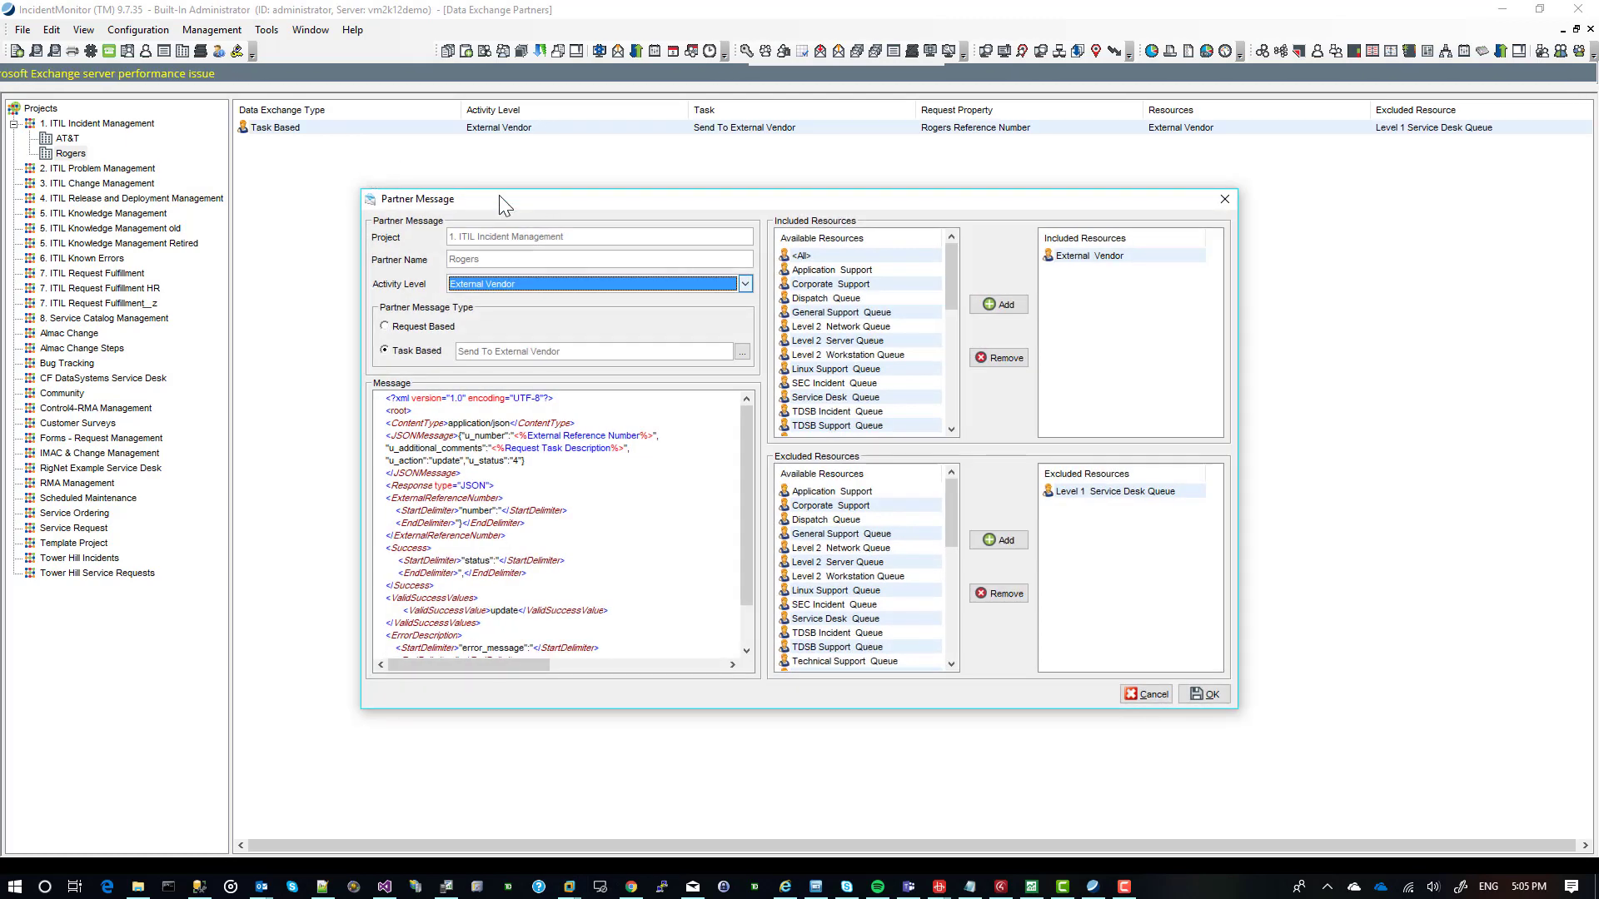
left_click_drag(501, 198, 361, 160)
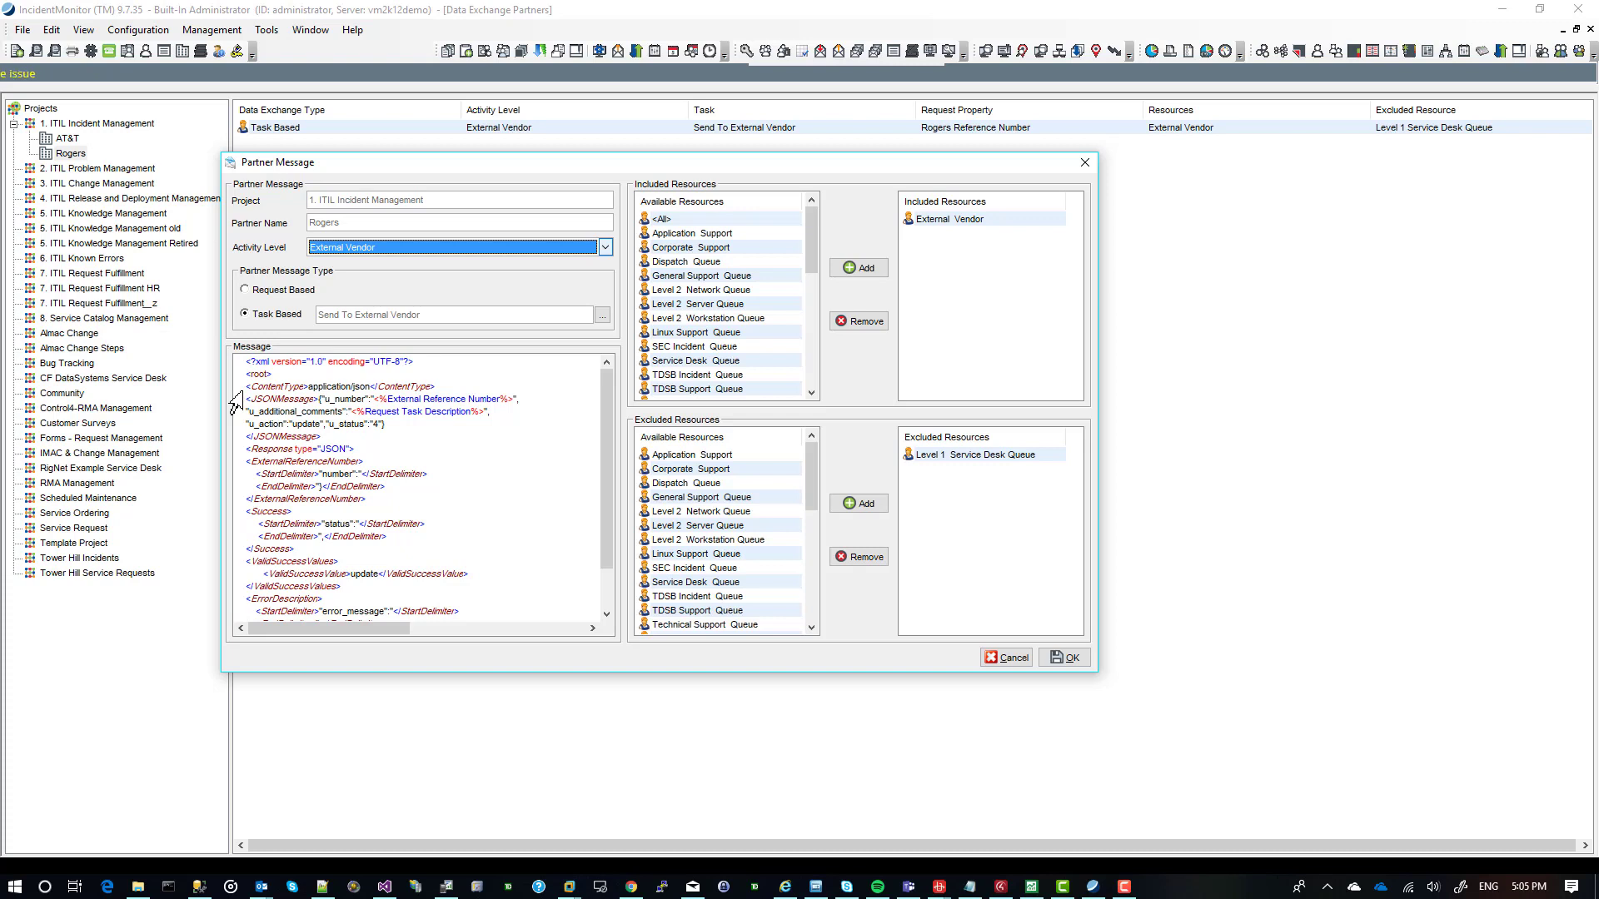
left_click_drag(235, 389, 333, 389)
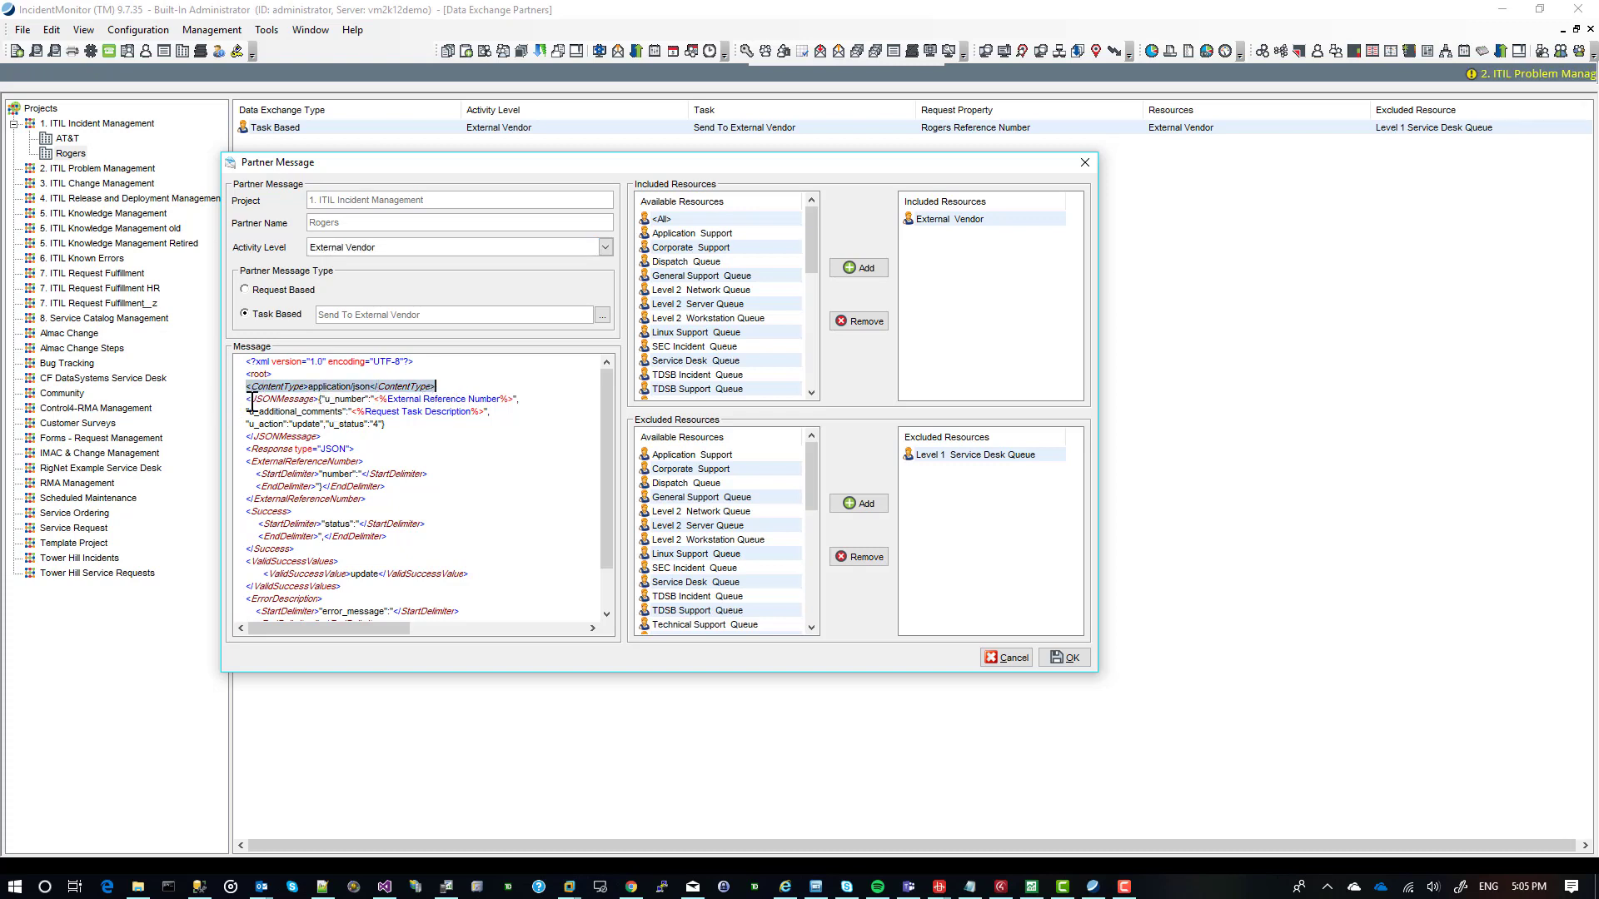
left_click_drag(245, 399, 339, 440)
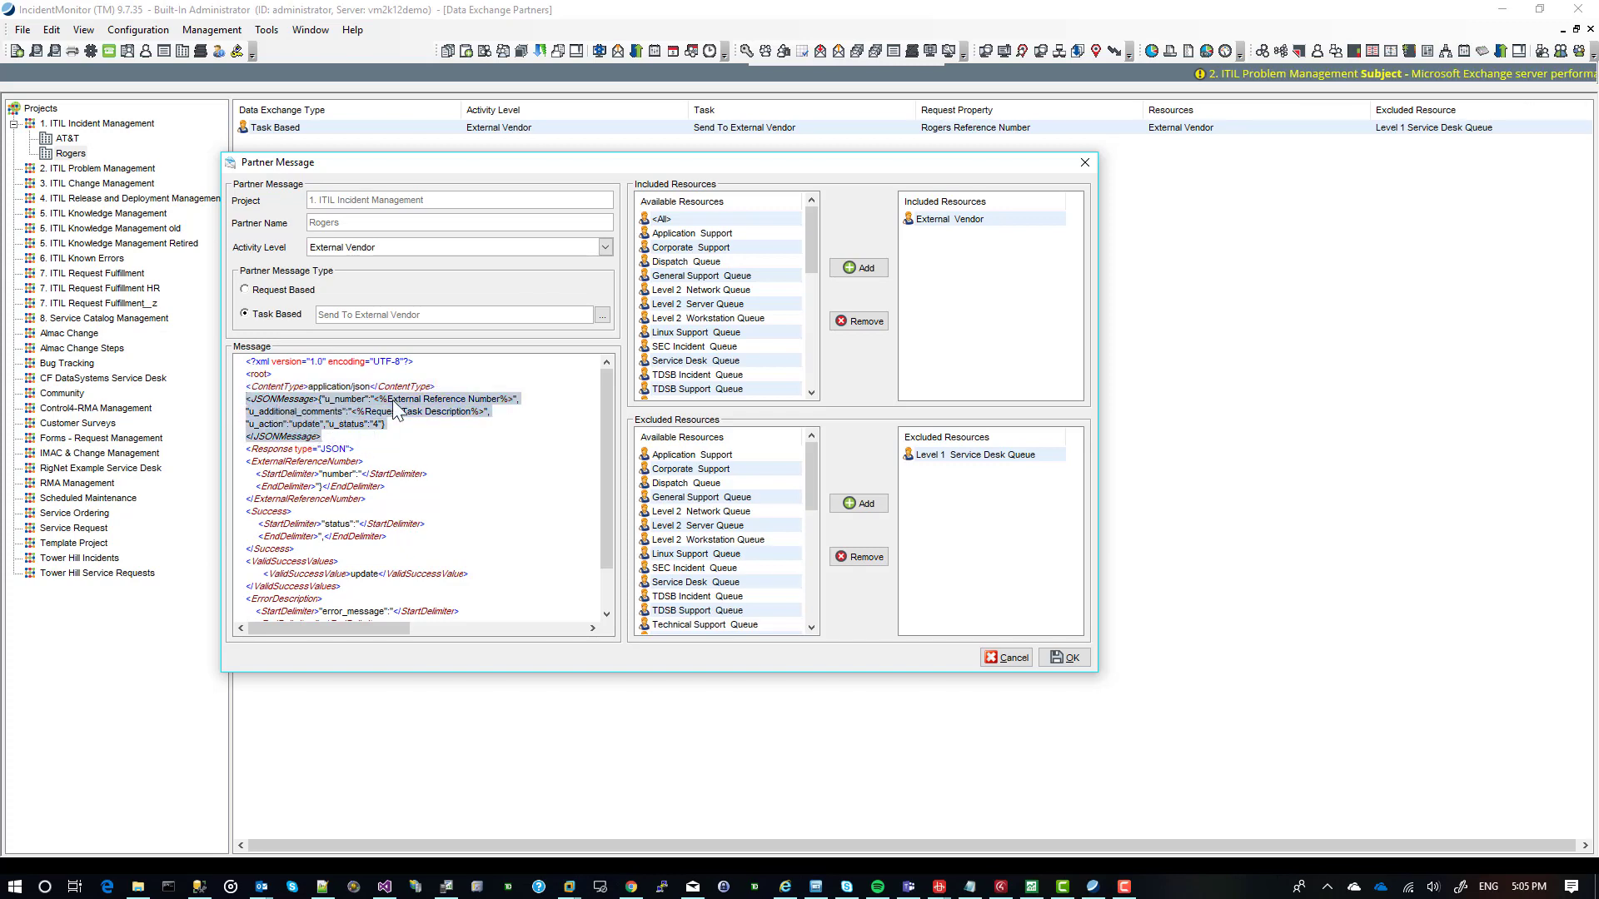
left_click(268, 448)
triple_click(358, 448)
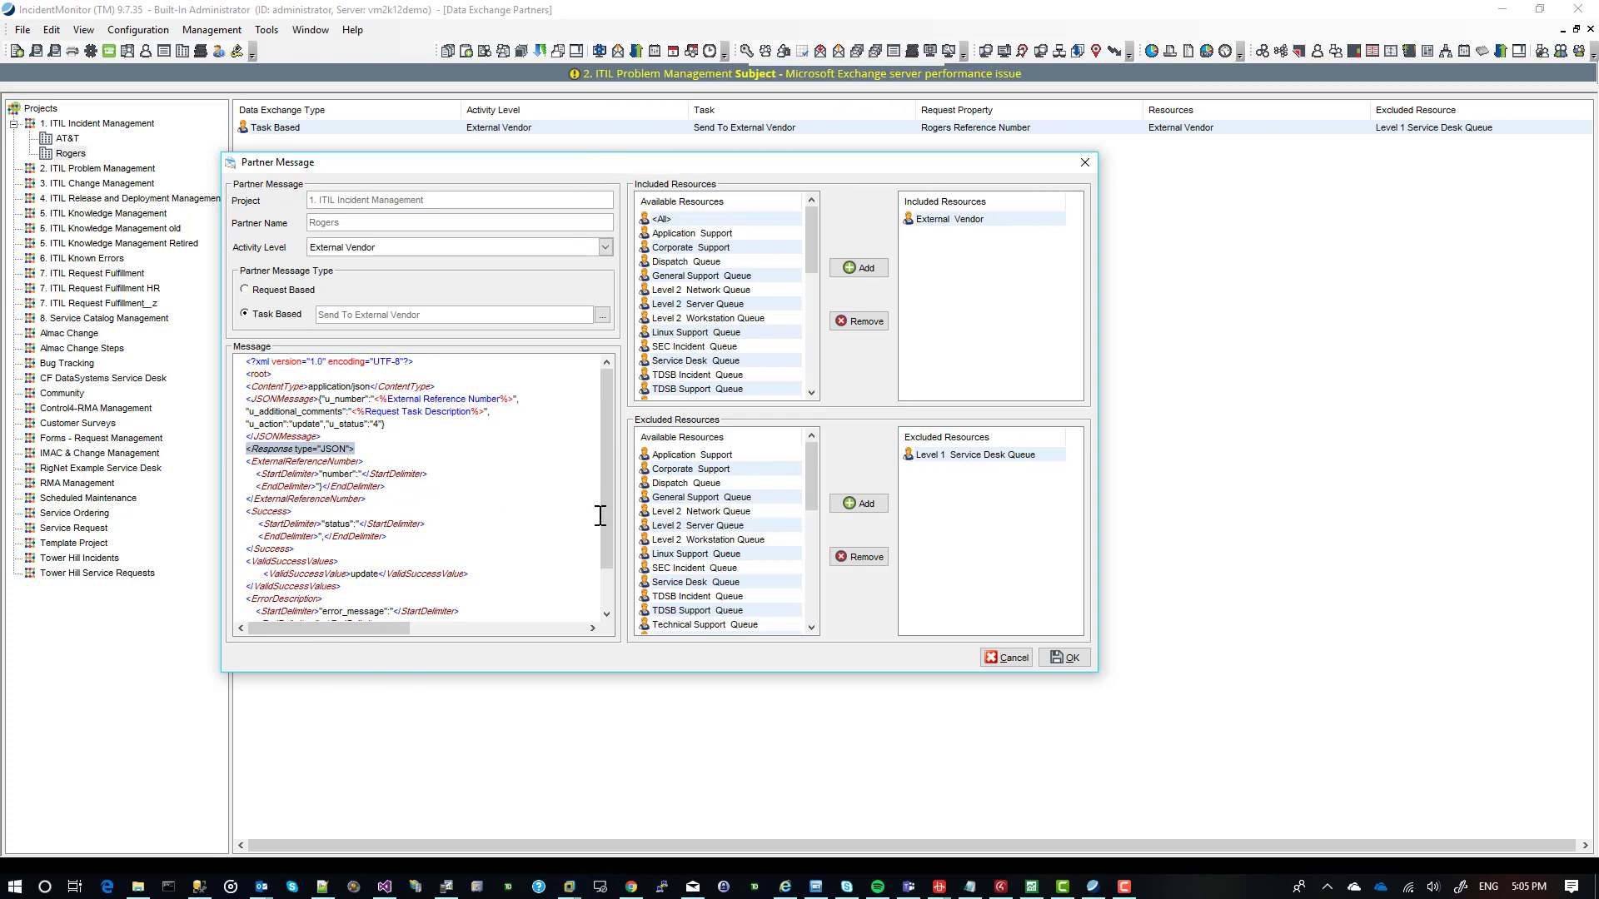
Examine the Rogers message's status, valid success value and error_message response definitions, close it and list the AT&T partner's messages.
left_click_drag(607, 531, 610, 575)
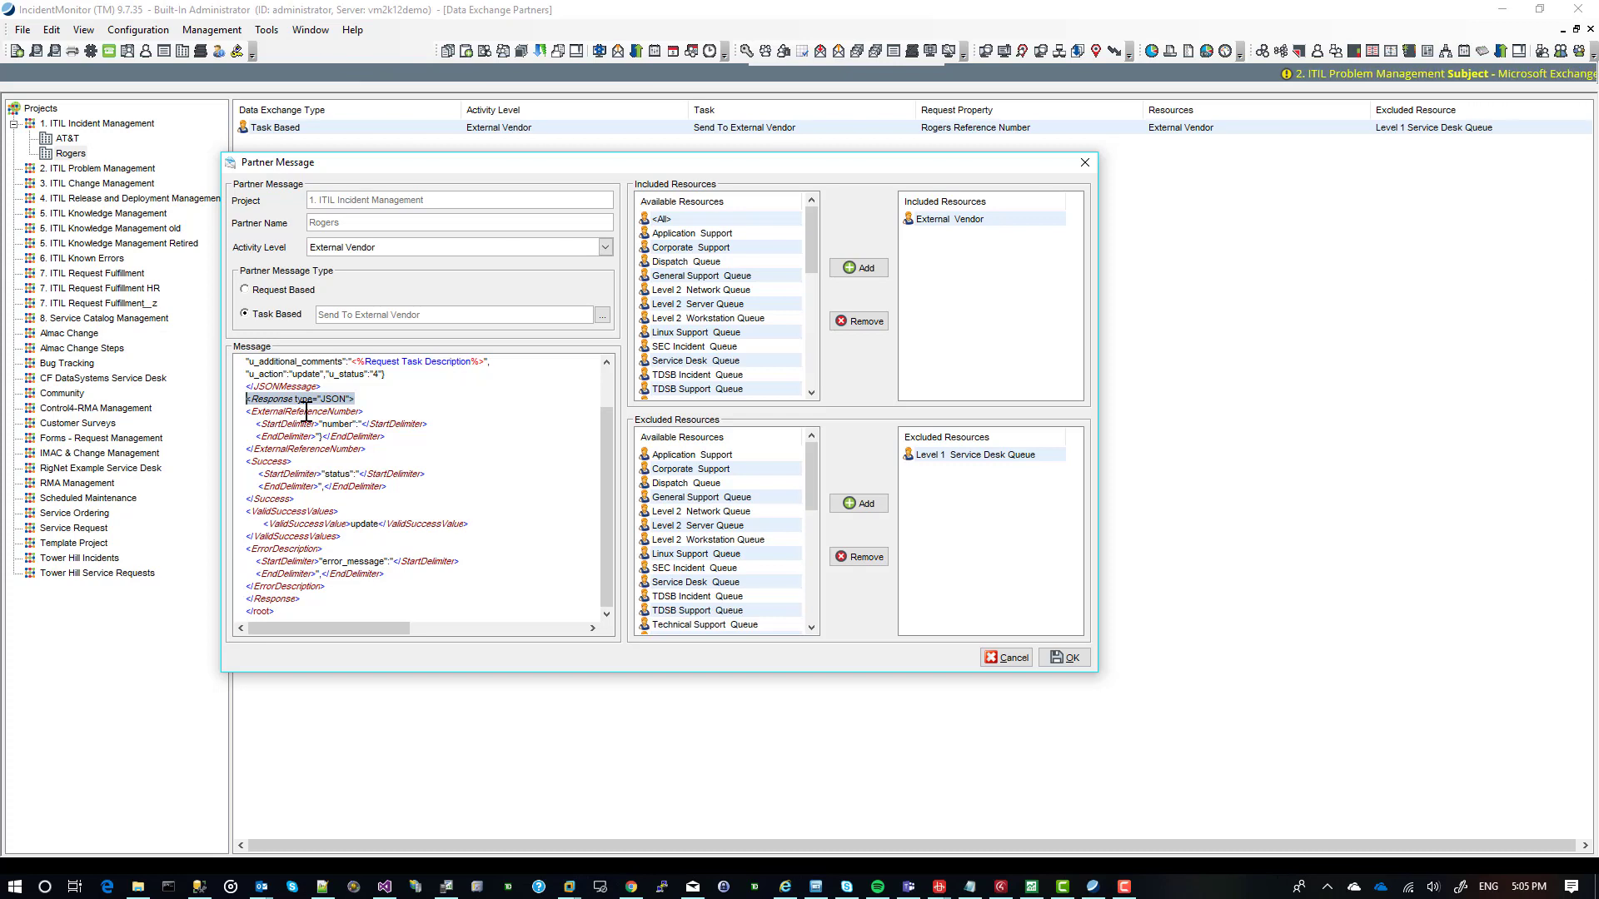
left_click_drag(326, 478, 357, 474)
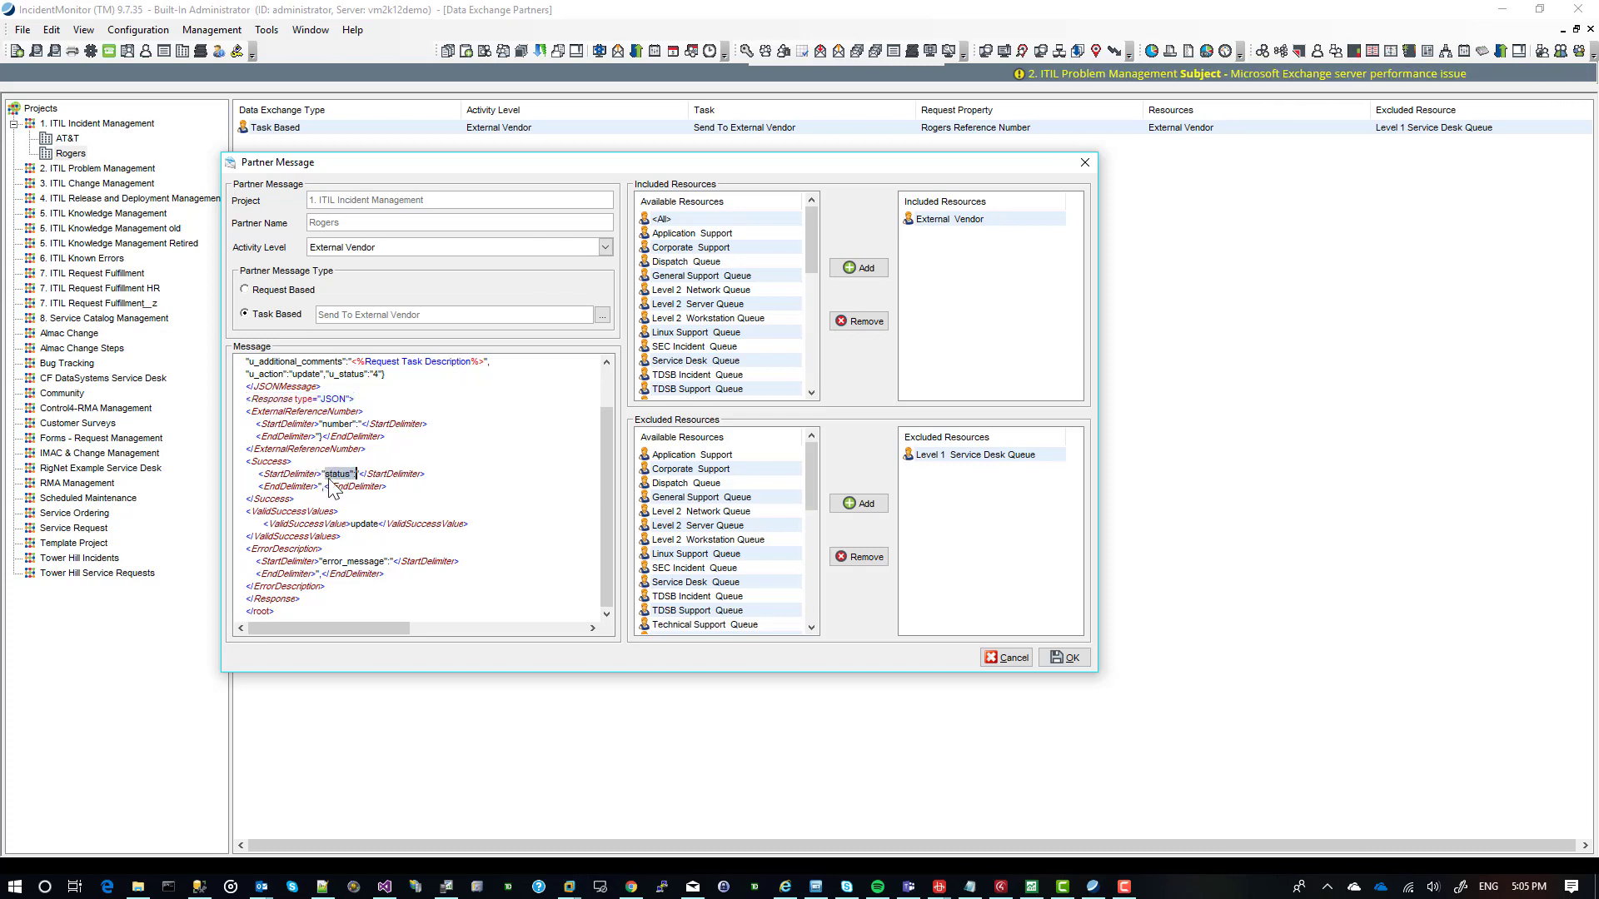
double_click(353, 523)
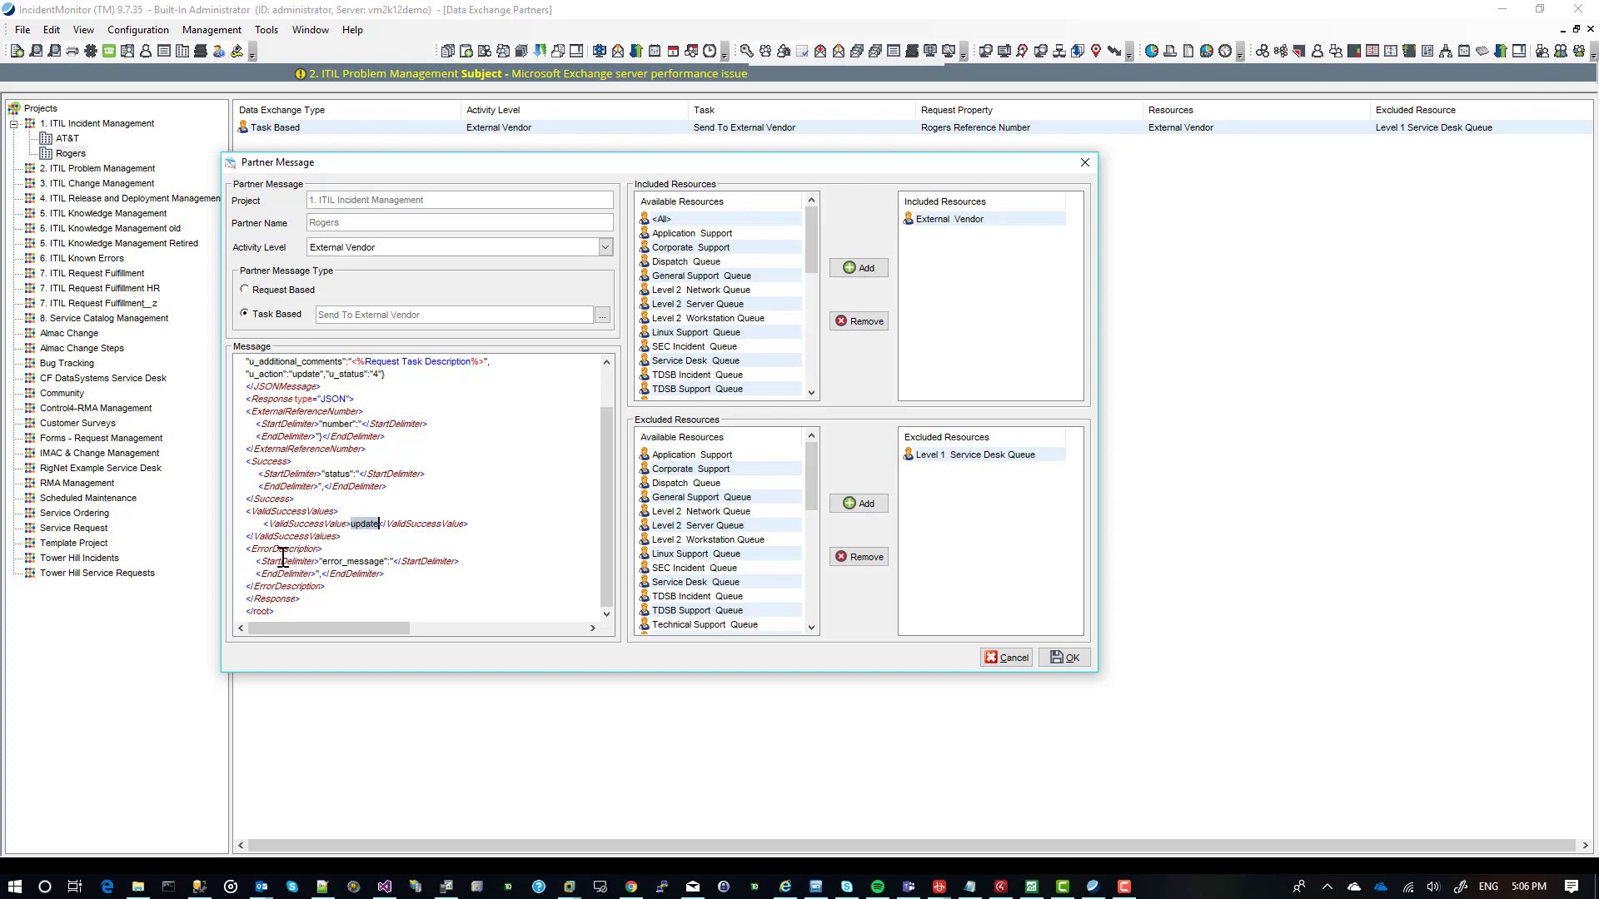
left_click_drag(319, 562, 399, 560)
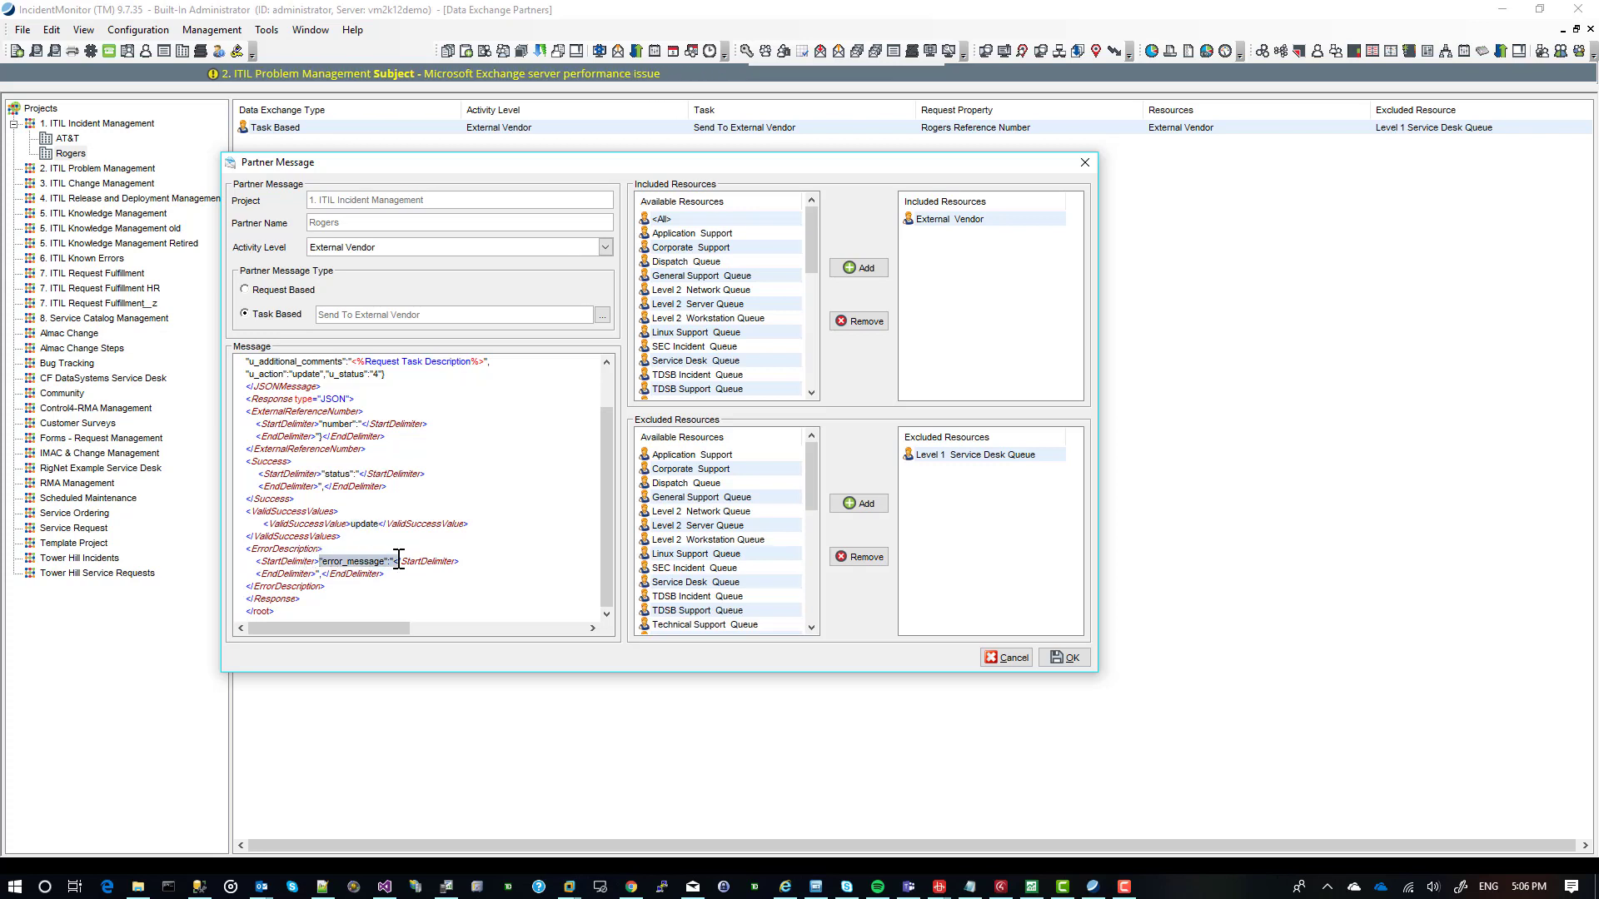
left_click(317, 573)
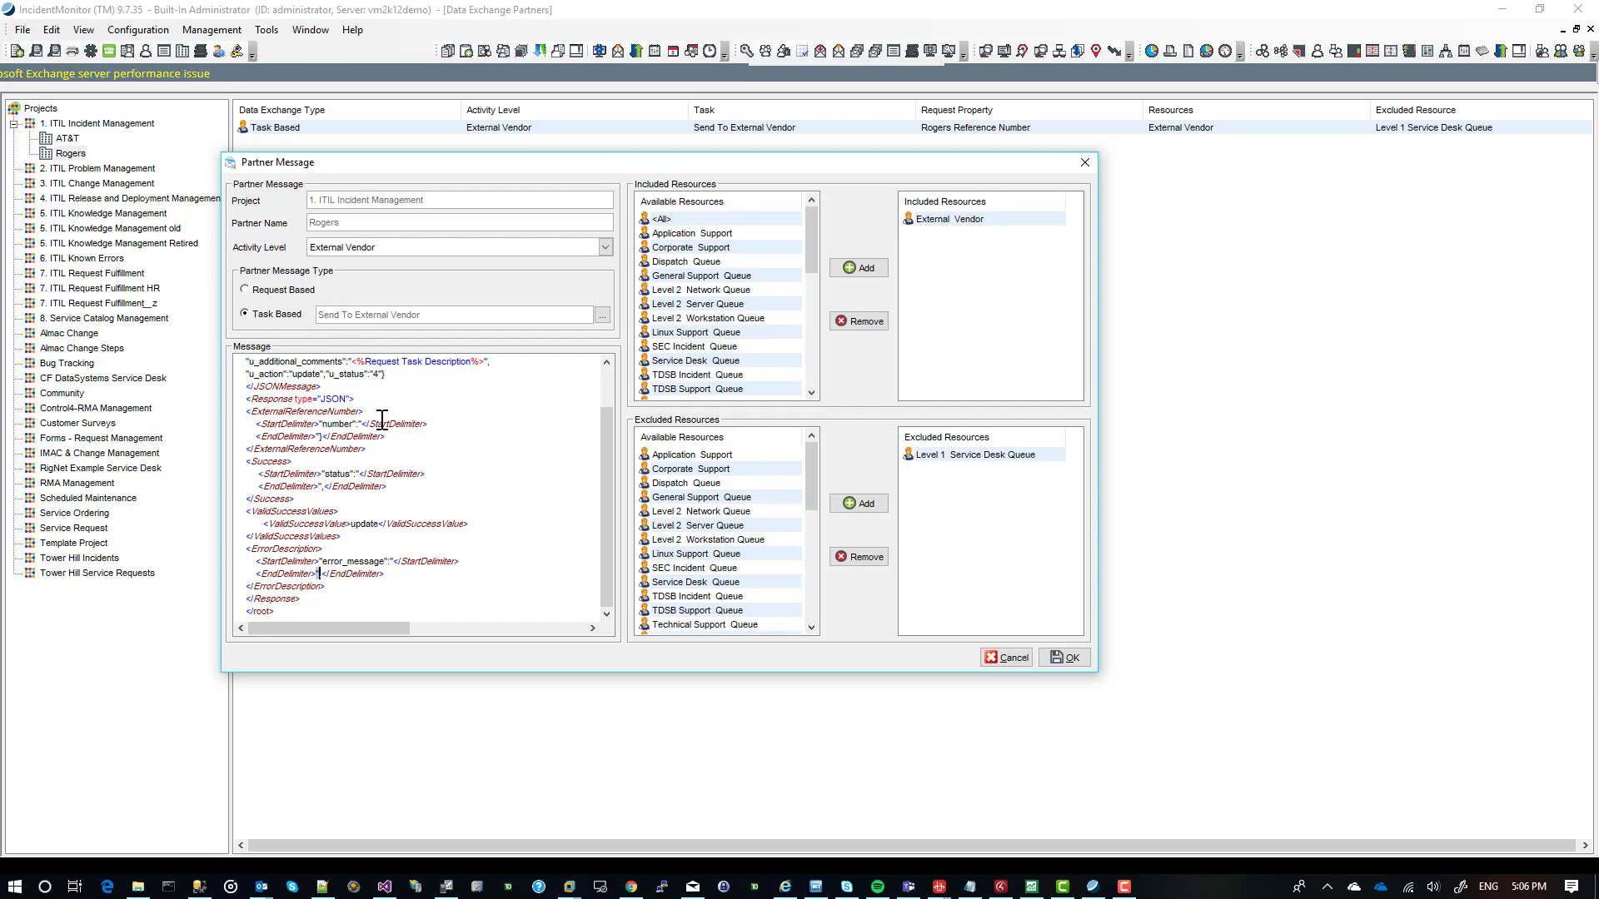
left_click_drag(601, 447, 612, 386)
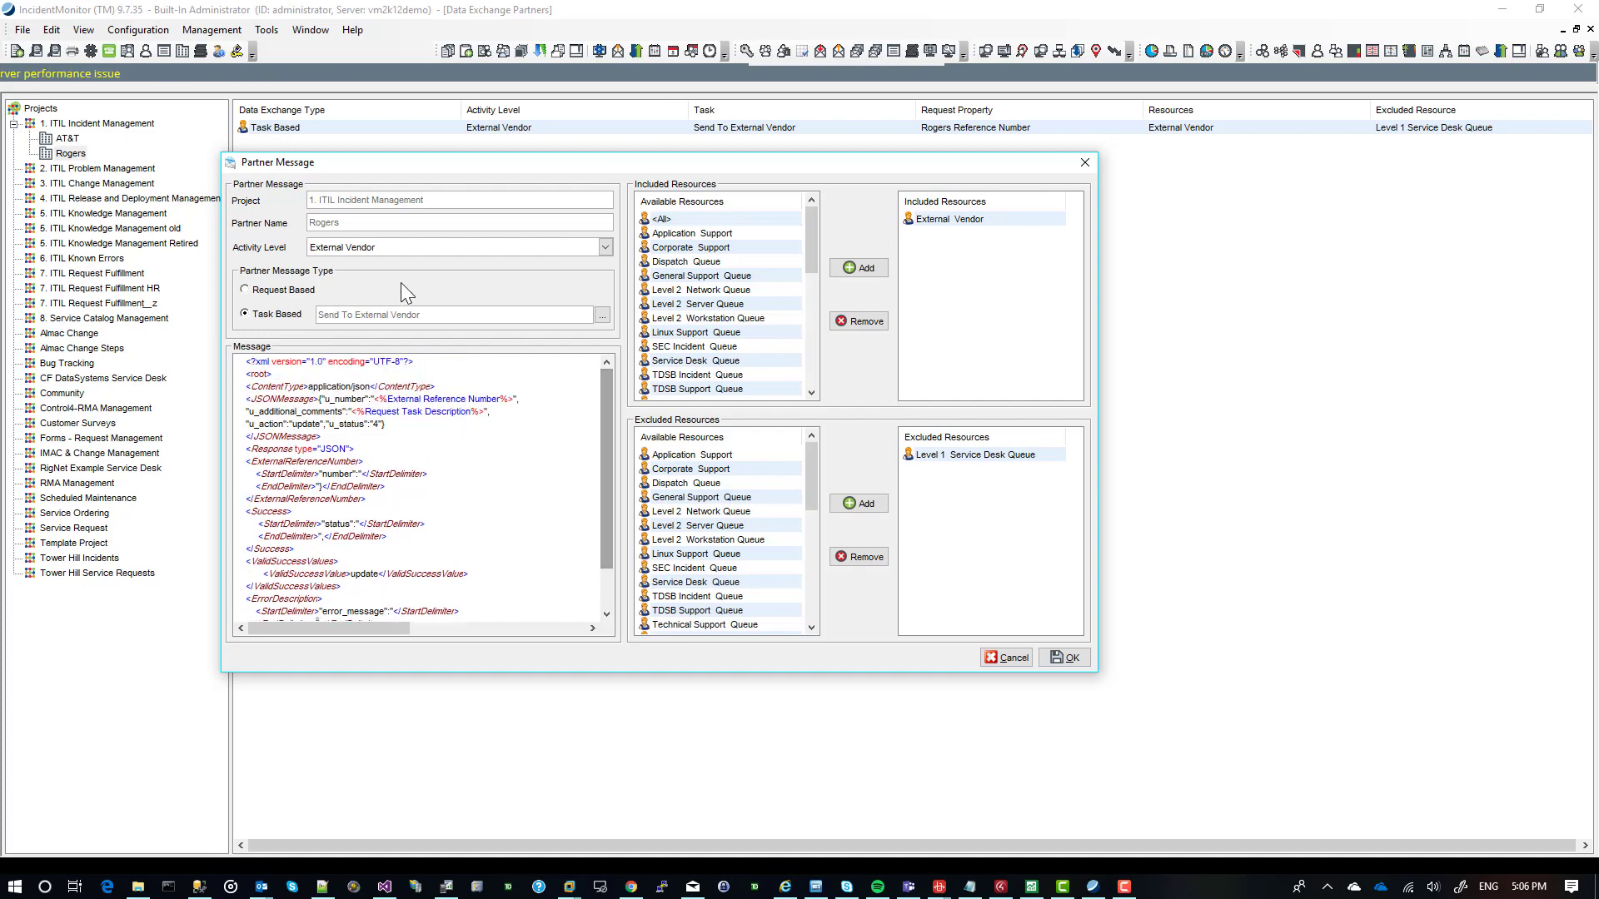
left_click(1087, 161)
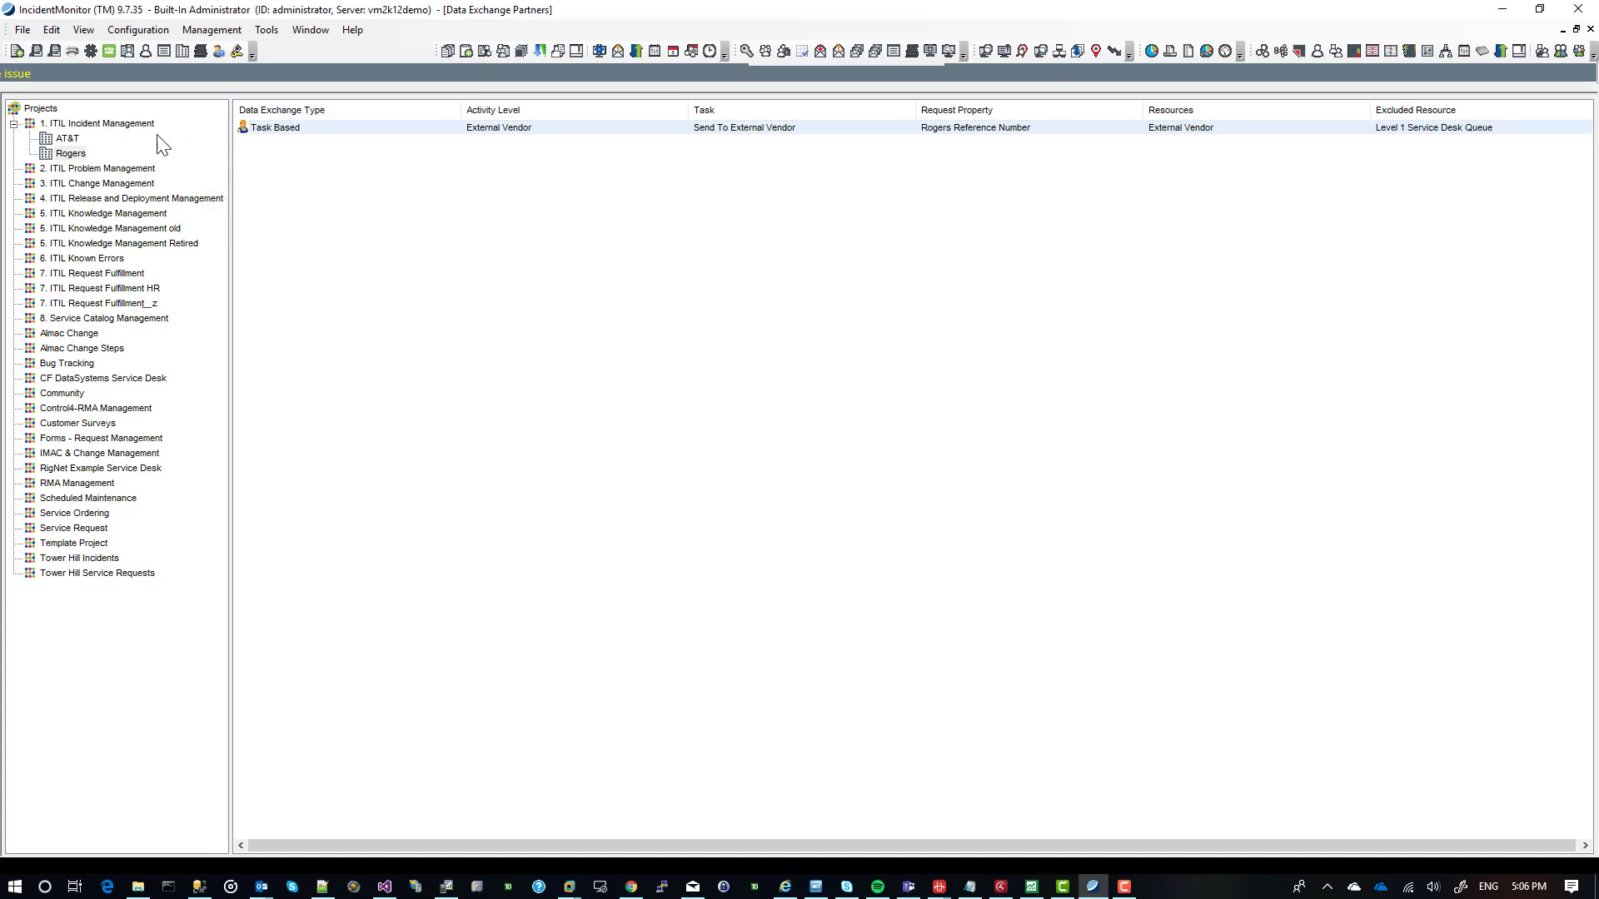
left_click(66, 140)
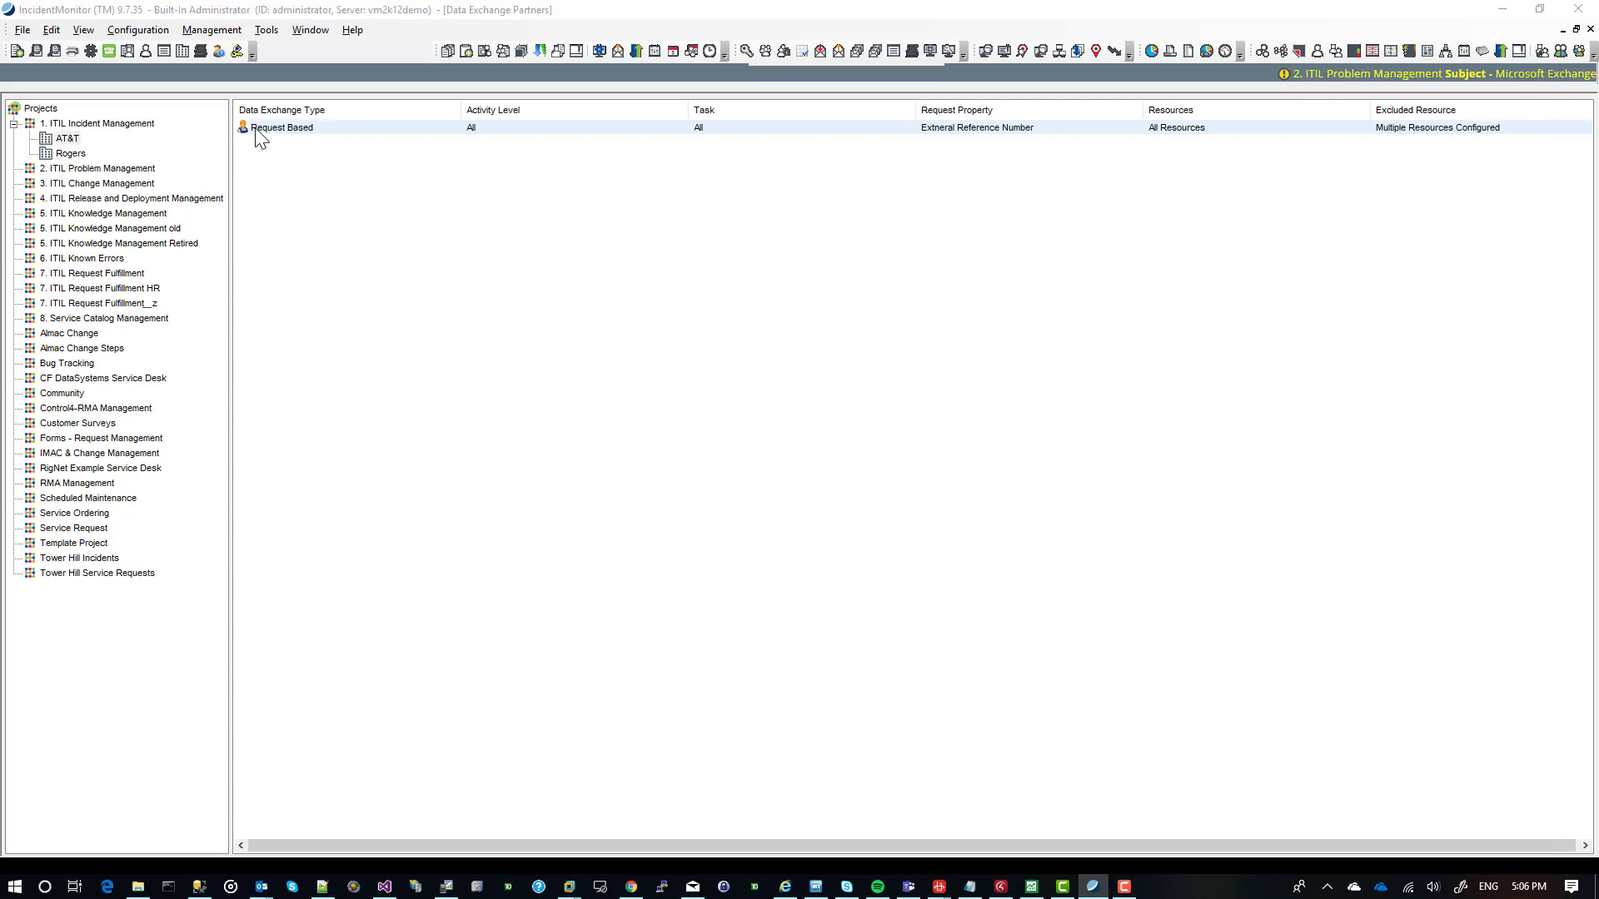
key("alt+Tab")
key("alt+Tab")
key("alt+Tab")
key("alt+Tab")
key("alt+Tab")
key("alt+Tab")
key("alt+Tab")
key("alt+Tab")
key("alt+Tab")
key("alt+Tab")
key("alt+Tab")
key("alt+Tab")
key("alt+Tab")
key("alt+Tab")
key("alt+Tab")
key("alt+Tab")
key("alt+Tab")
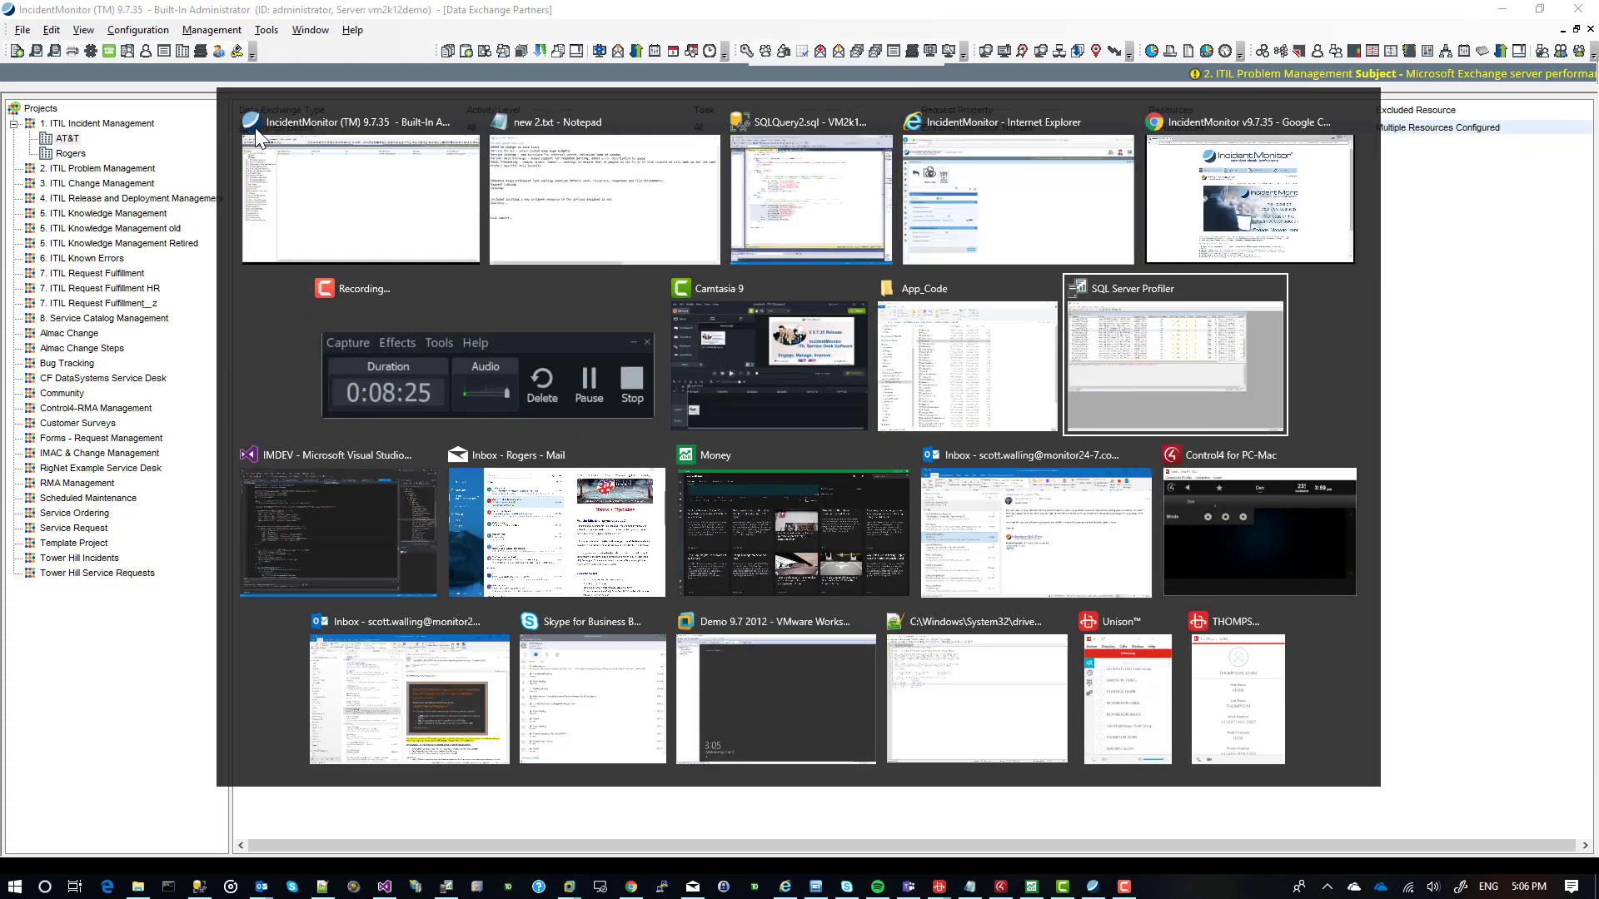
key("alt+Tab")
key("alt+Tab")
key("alt+Tab")
key("alt+Tab")
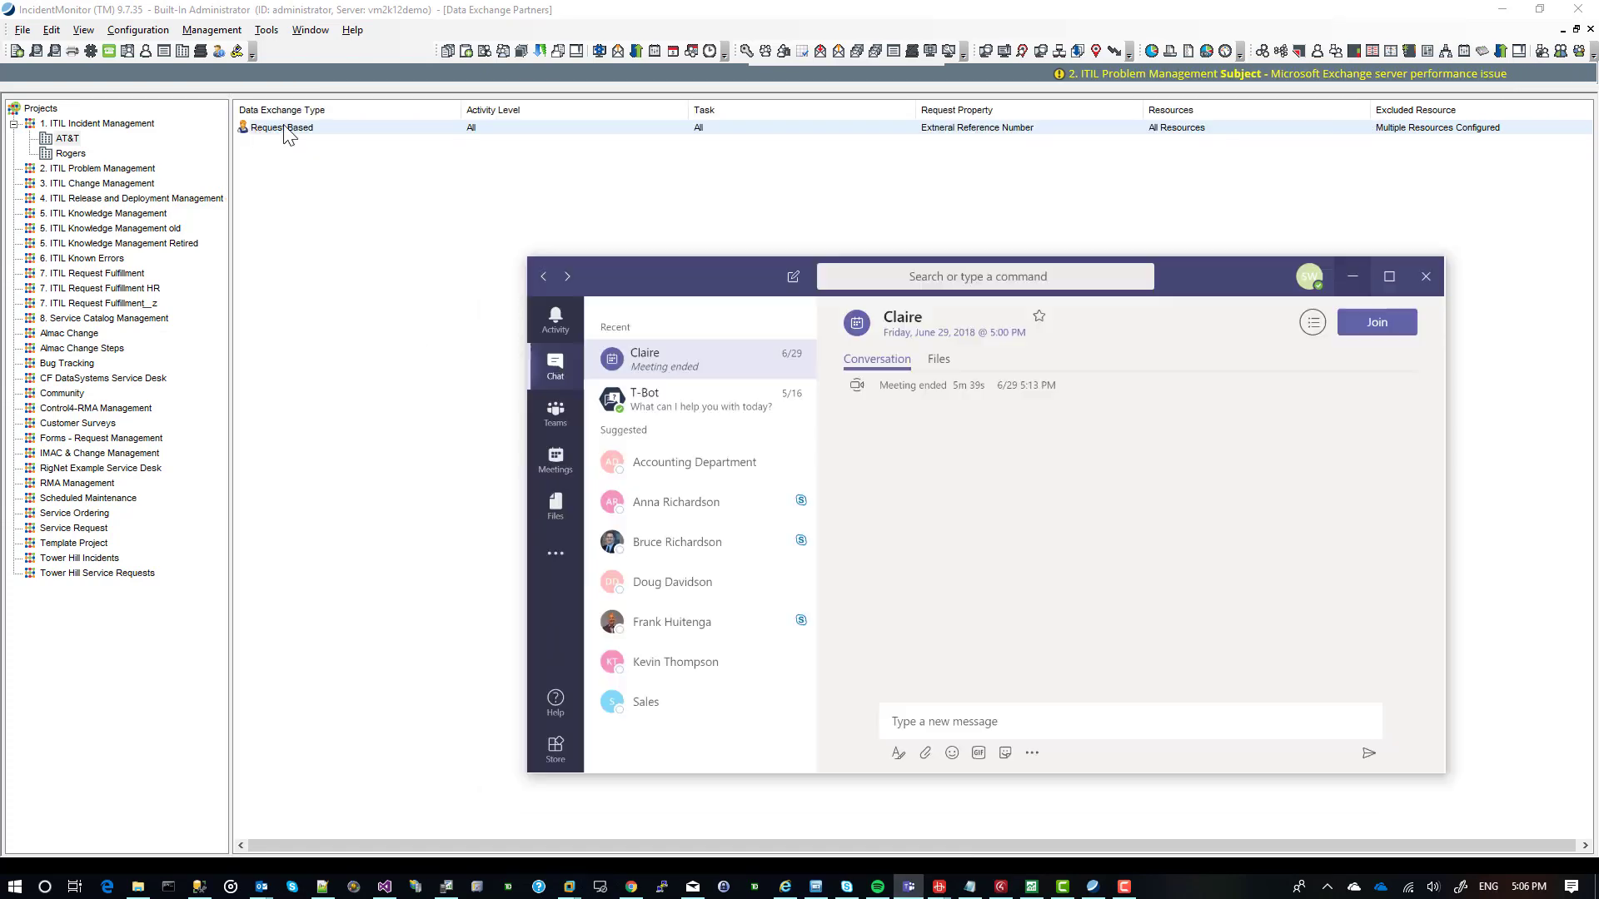
Open the AT&T partner's Request Based message, examine its XML response and ErrorDescription section, and close it without changes.
left_click(288, 128)
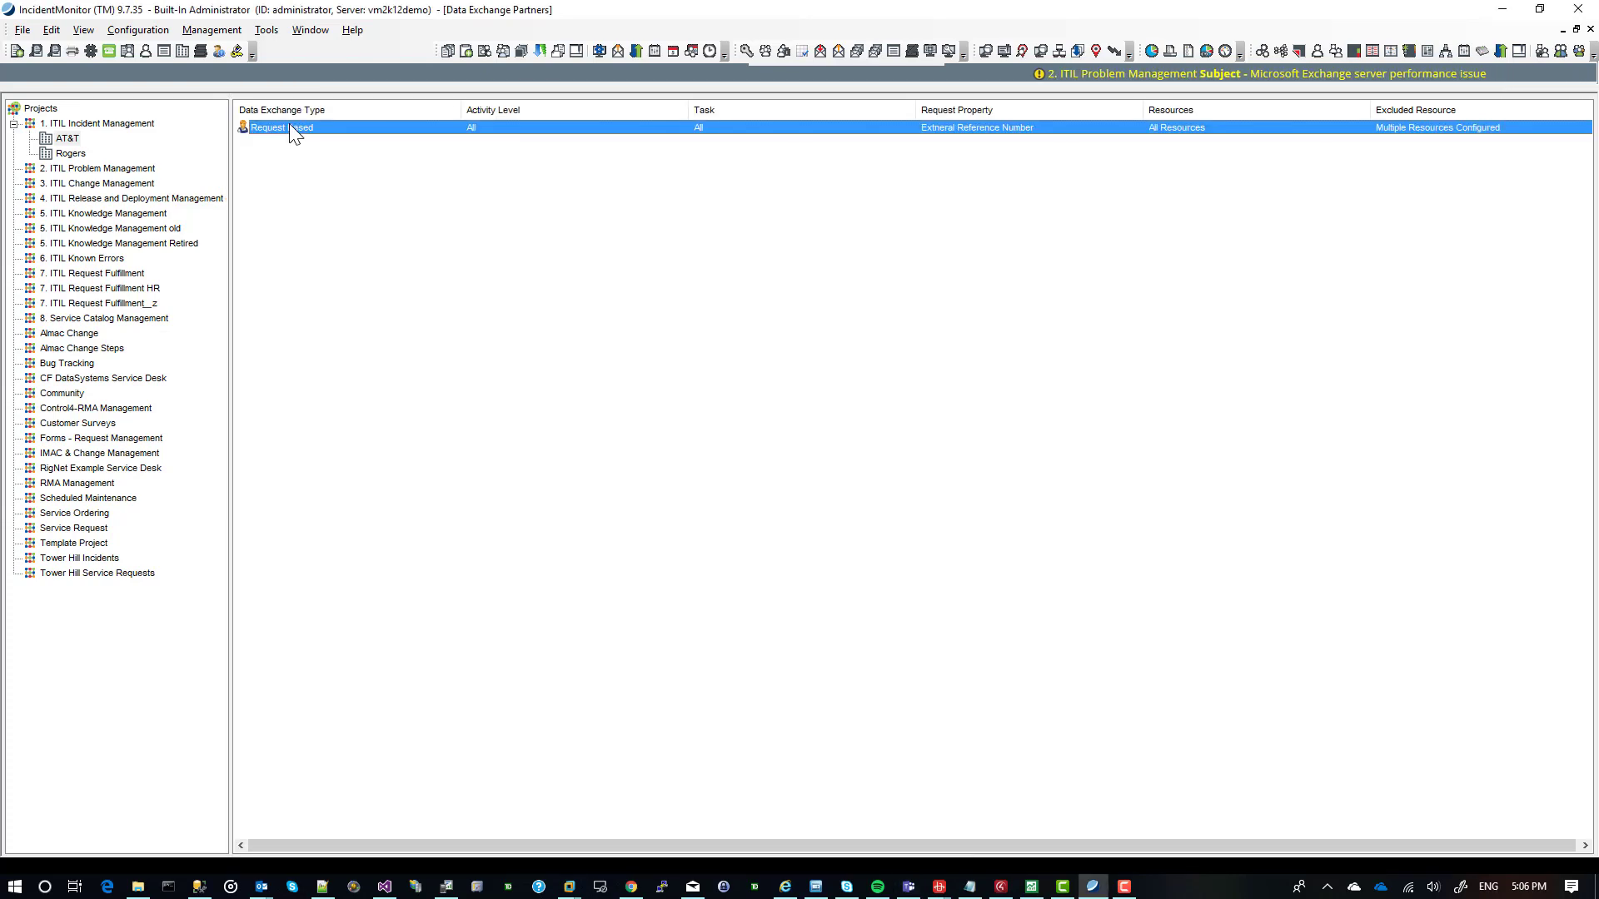
double_click(374, 131)
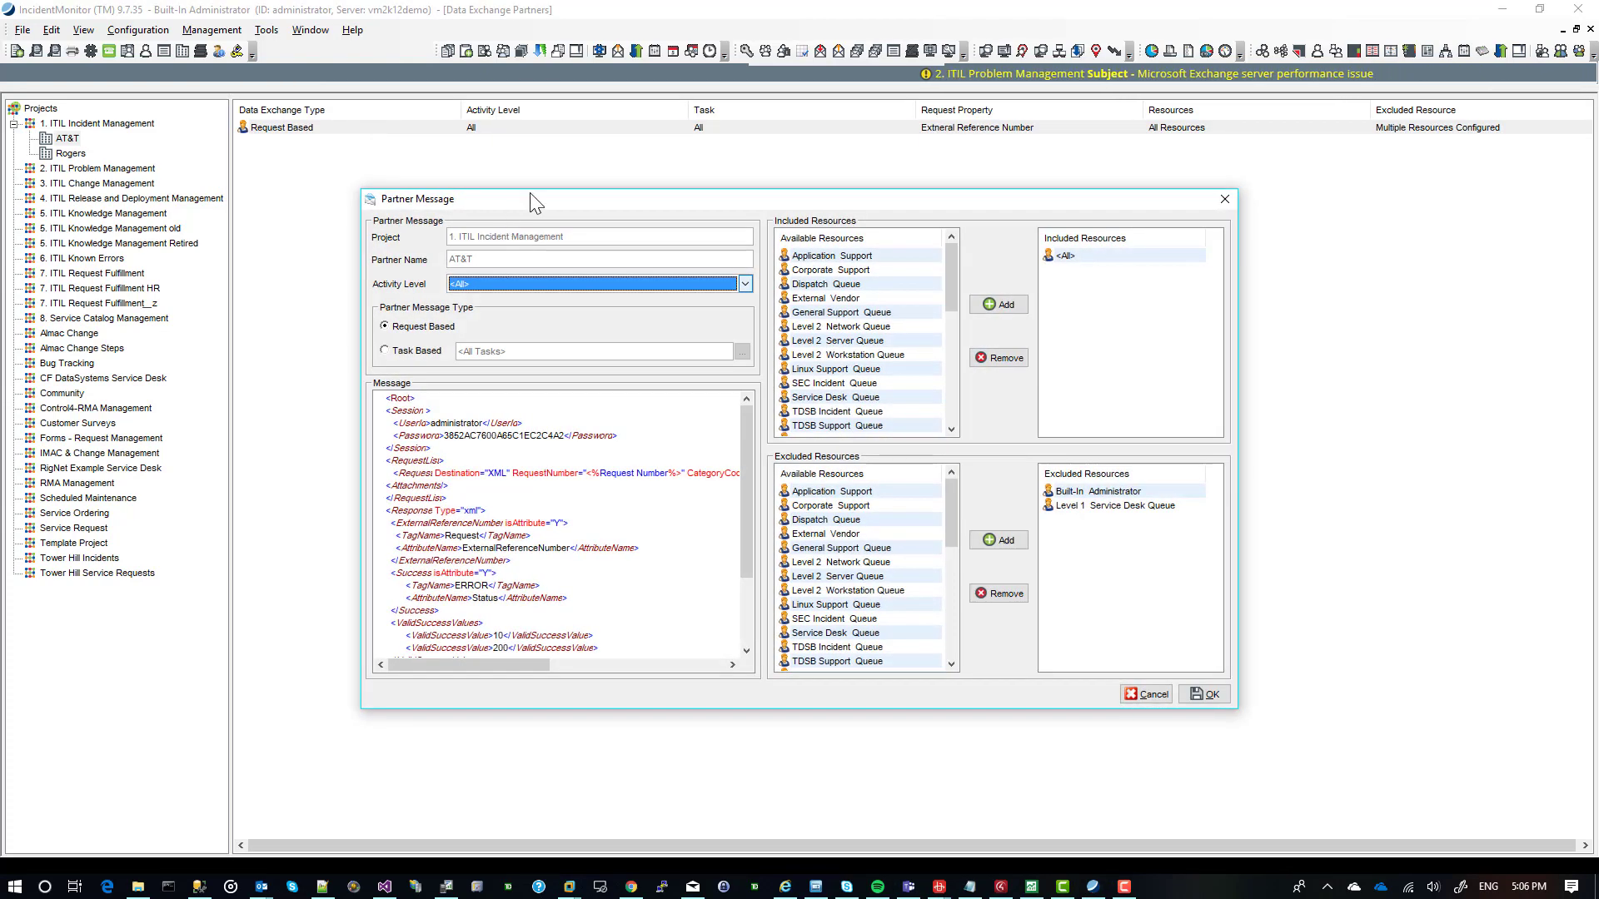
left_click_drag(490, 195, 456, 181)
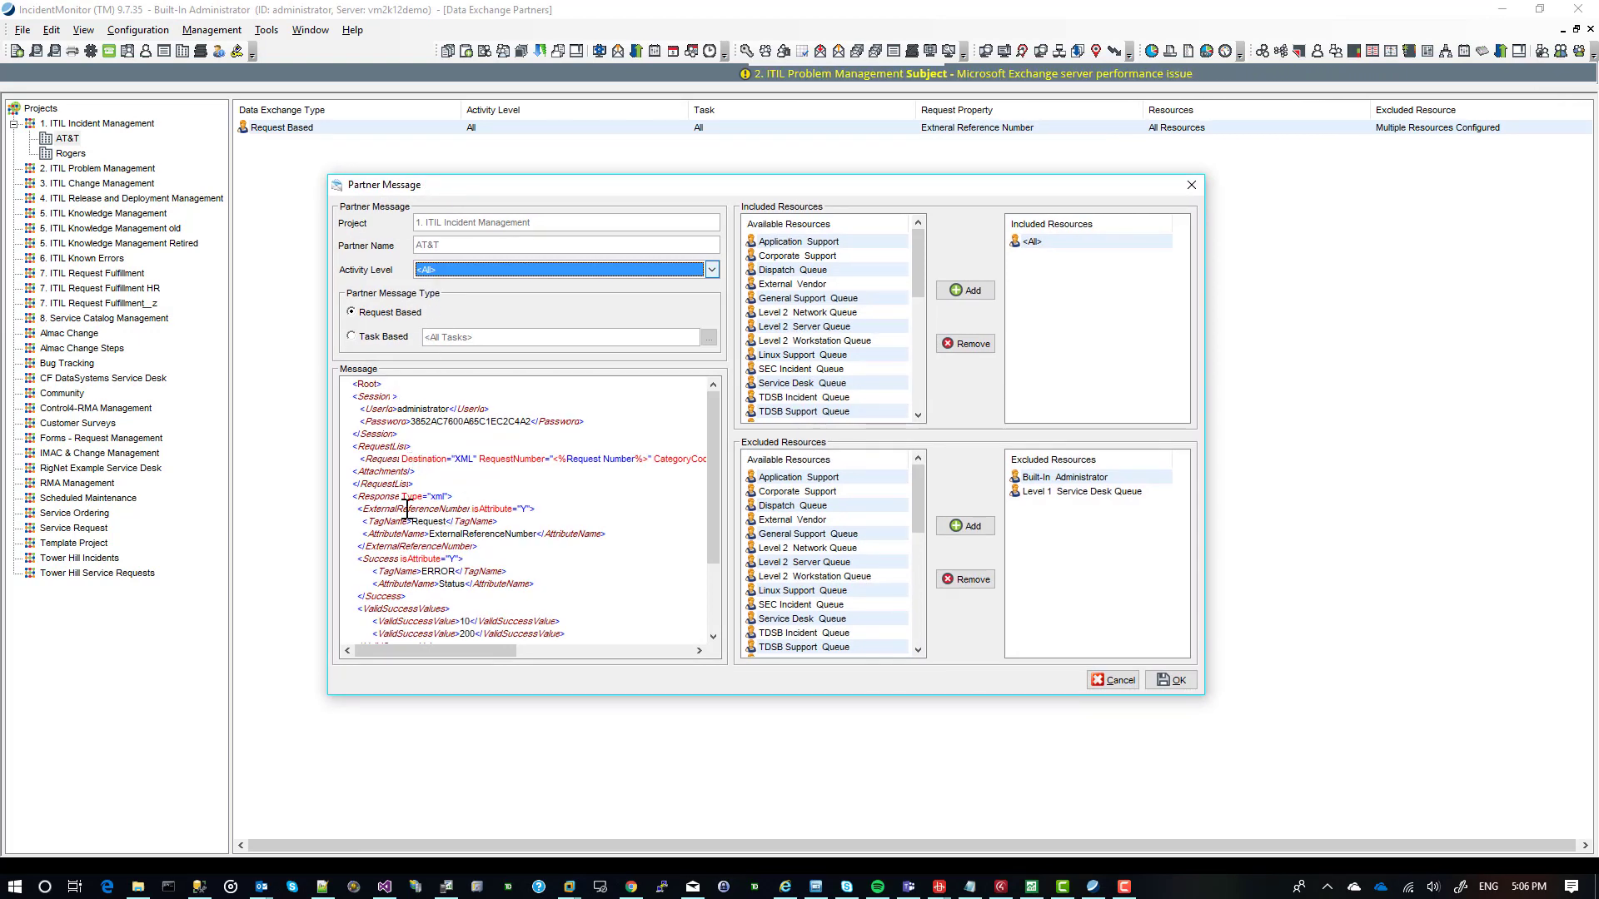
left_click(716, 505)
scroll(623, 532, "down", 3)
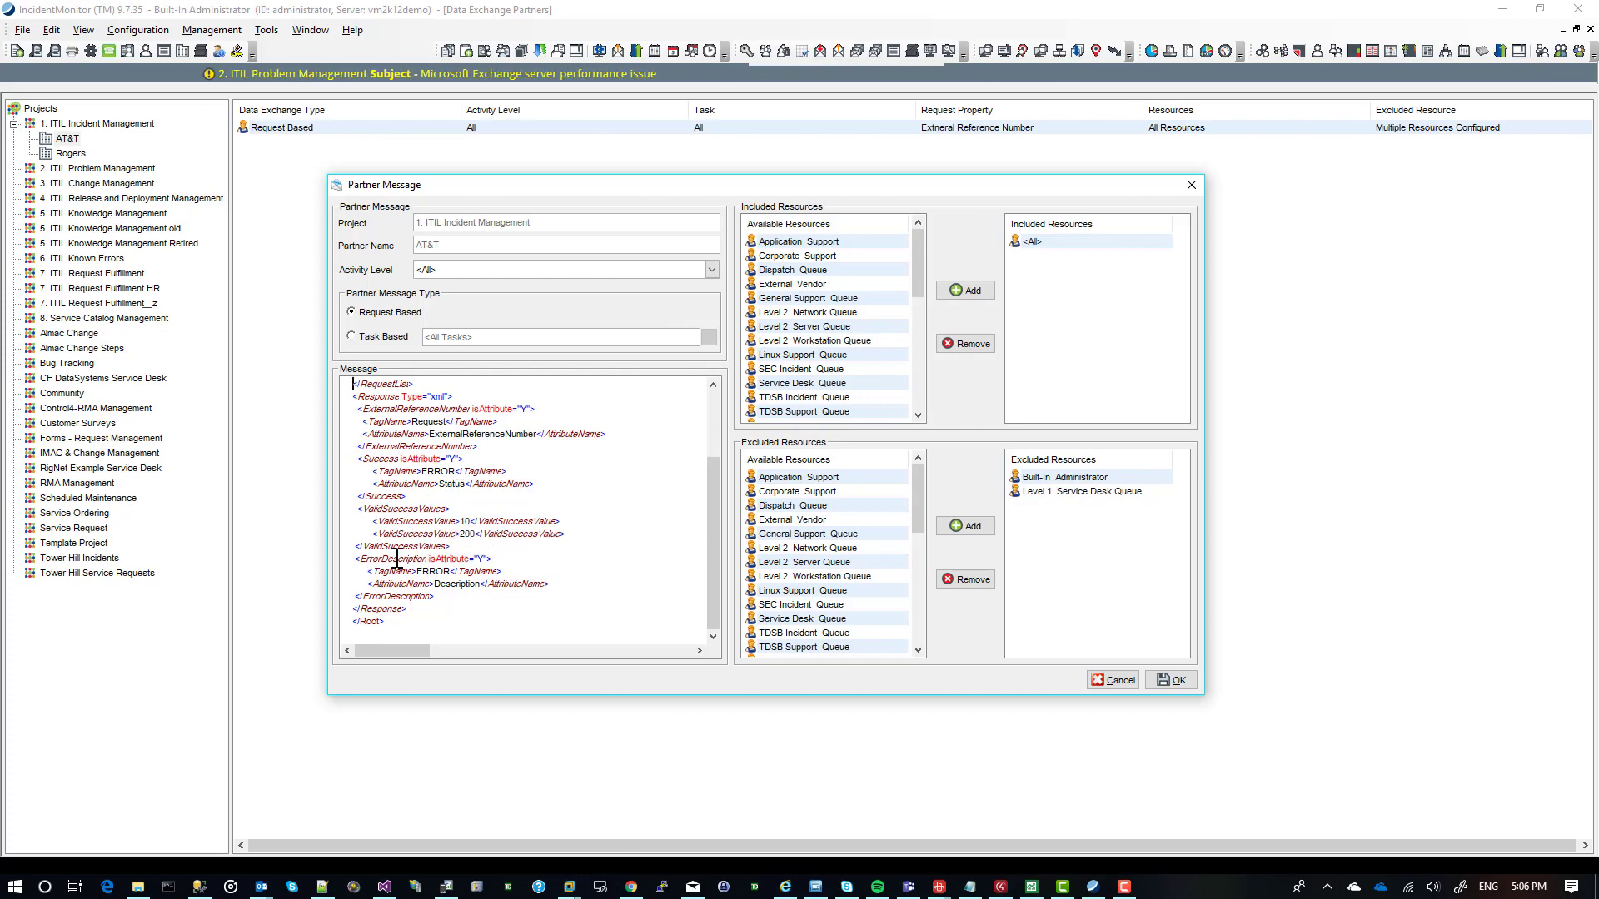
left_click_drag(353, 559, 444, 596)
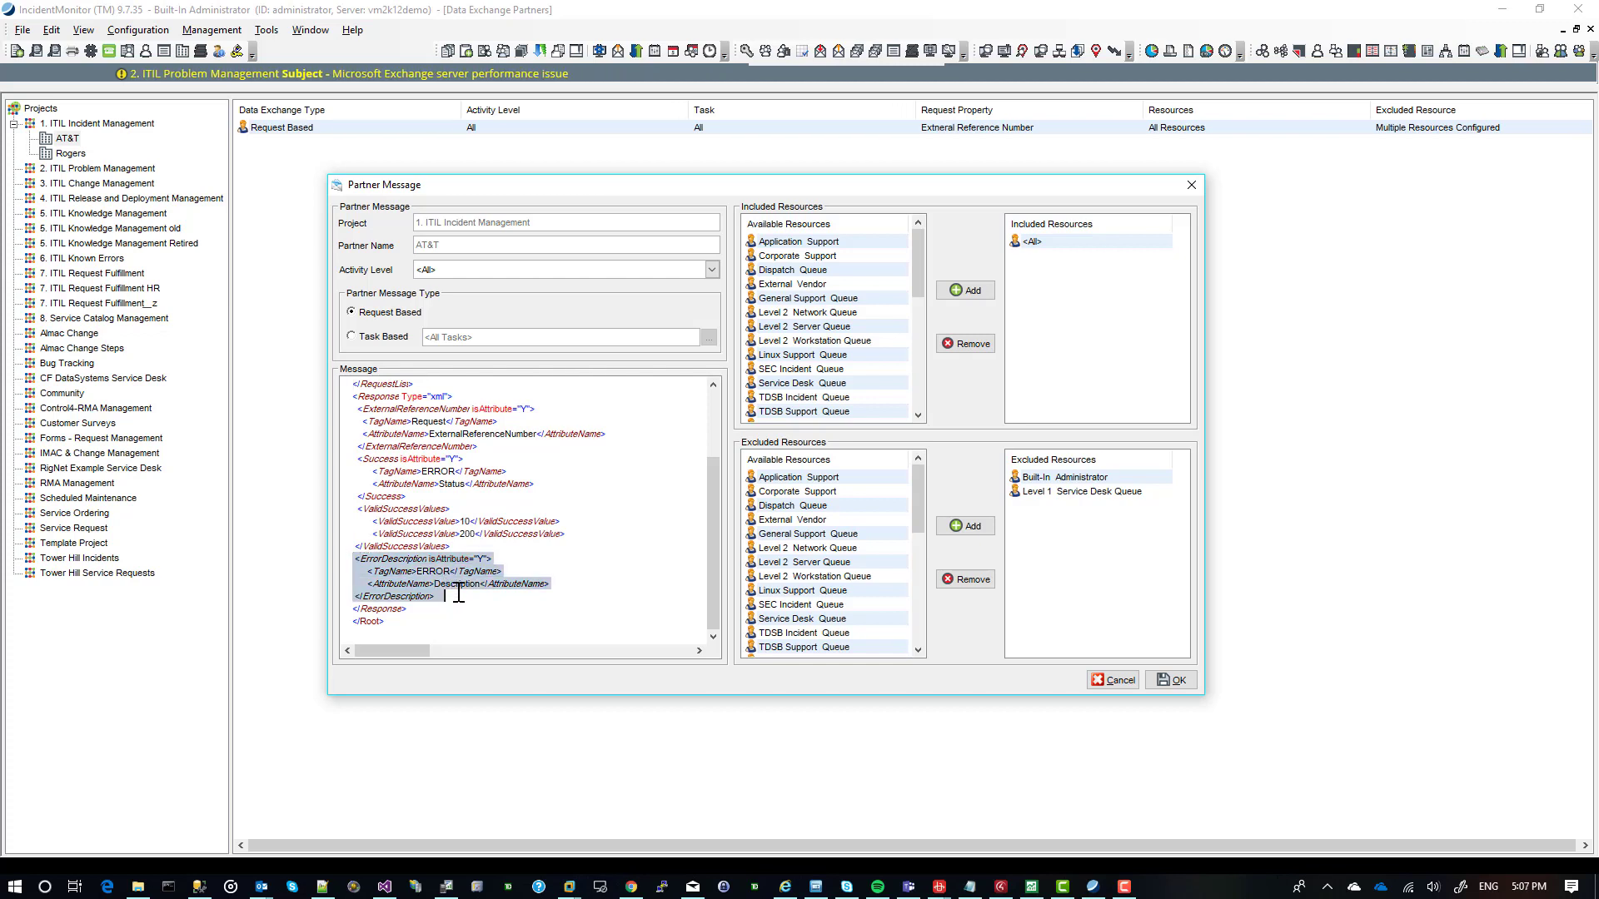
left_click(1191, 186)
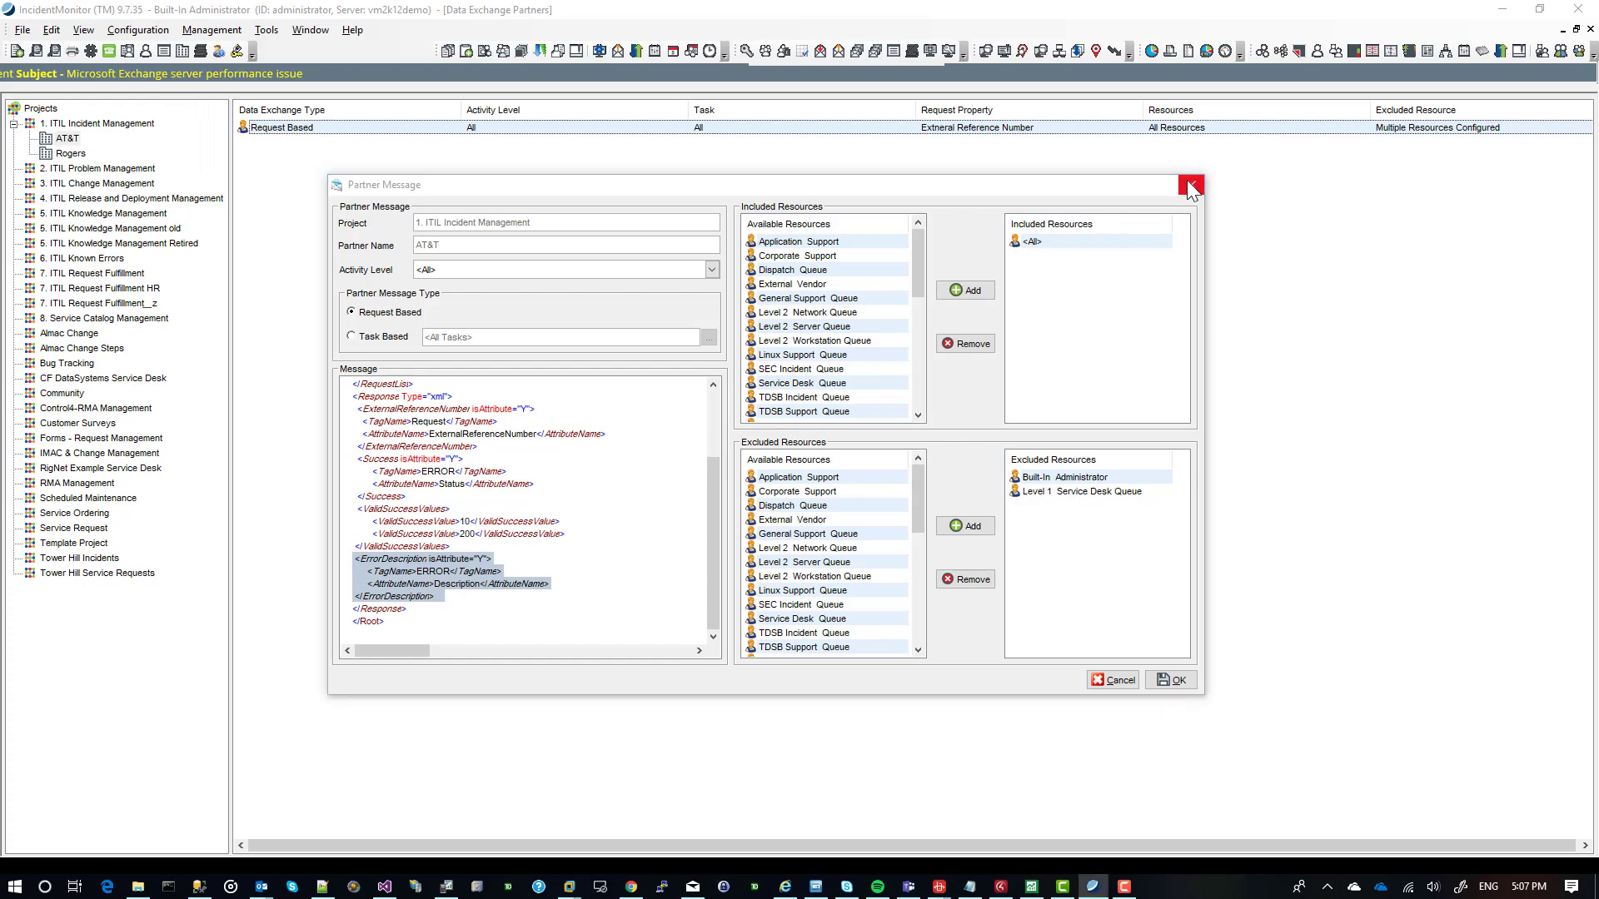
Open the Data Exchange Queue console, show the 1. ITIL Incident Management entries and widen the Error Description column.
left_click(213, 33)
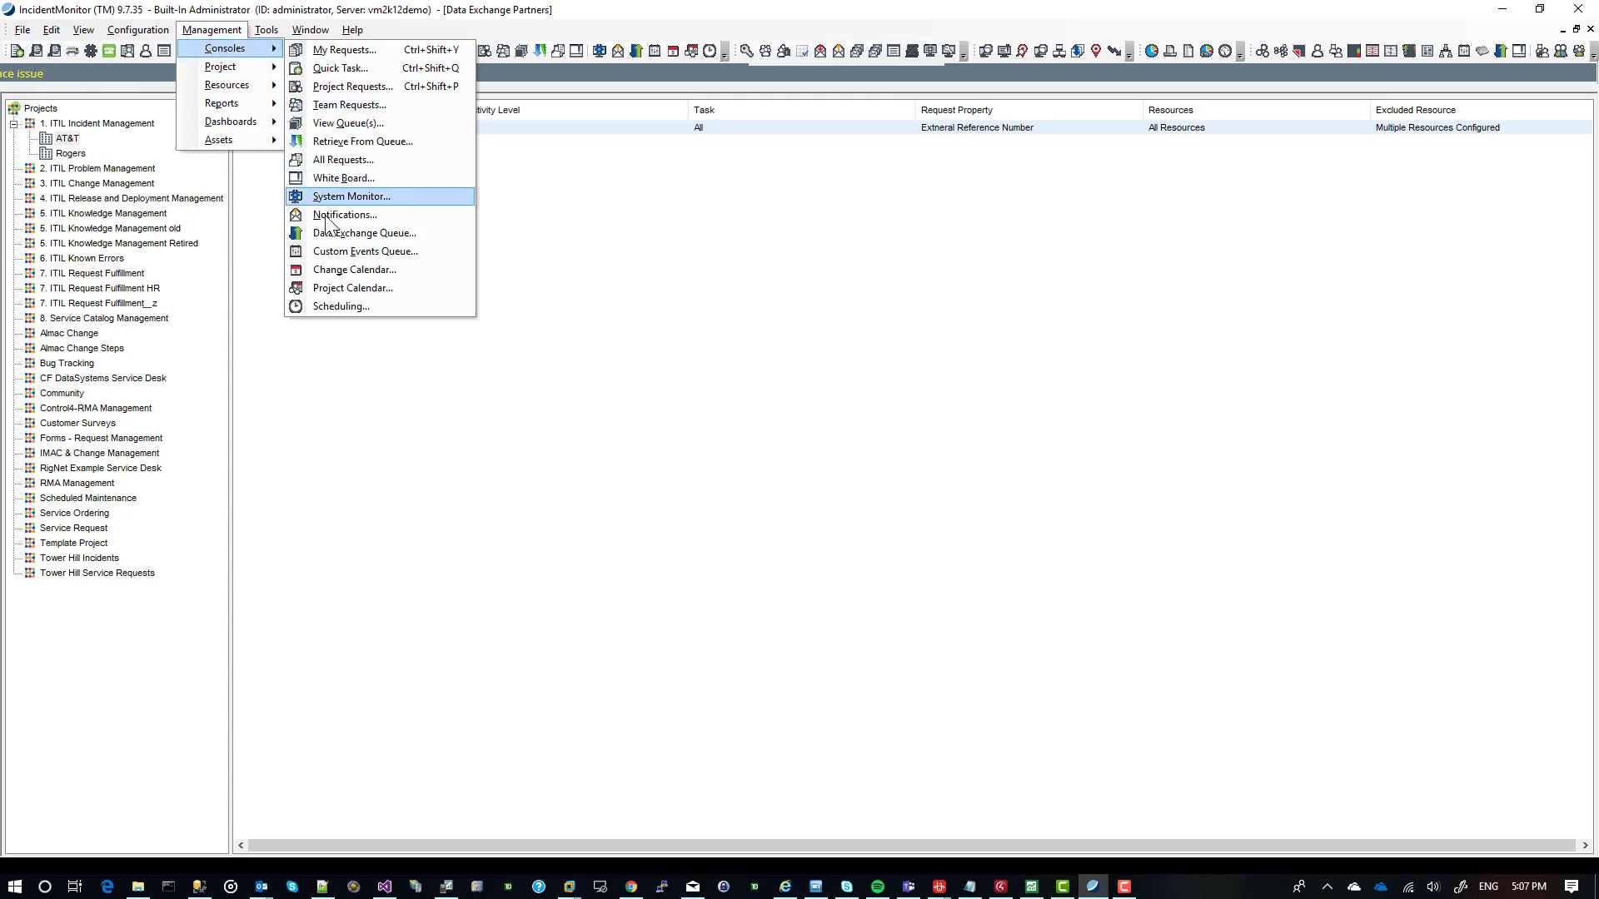
mouse_move(237, 67)
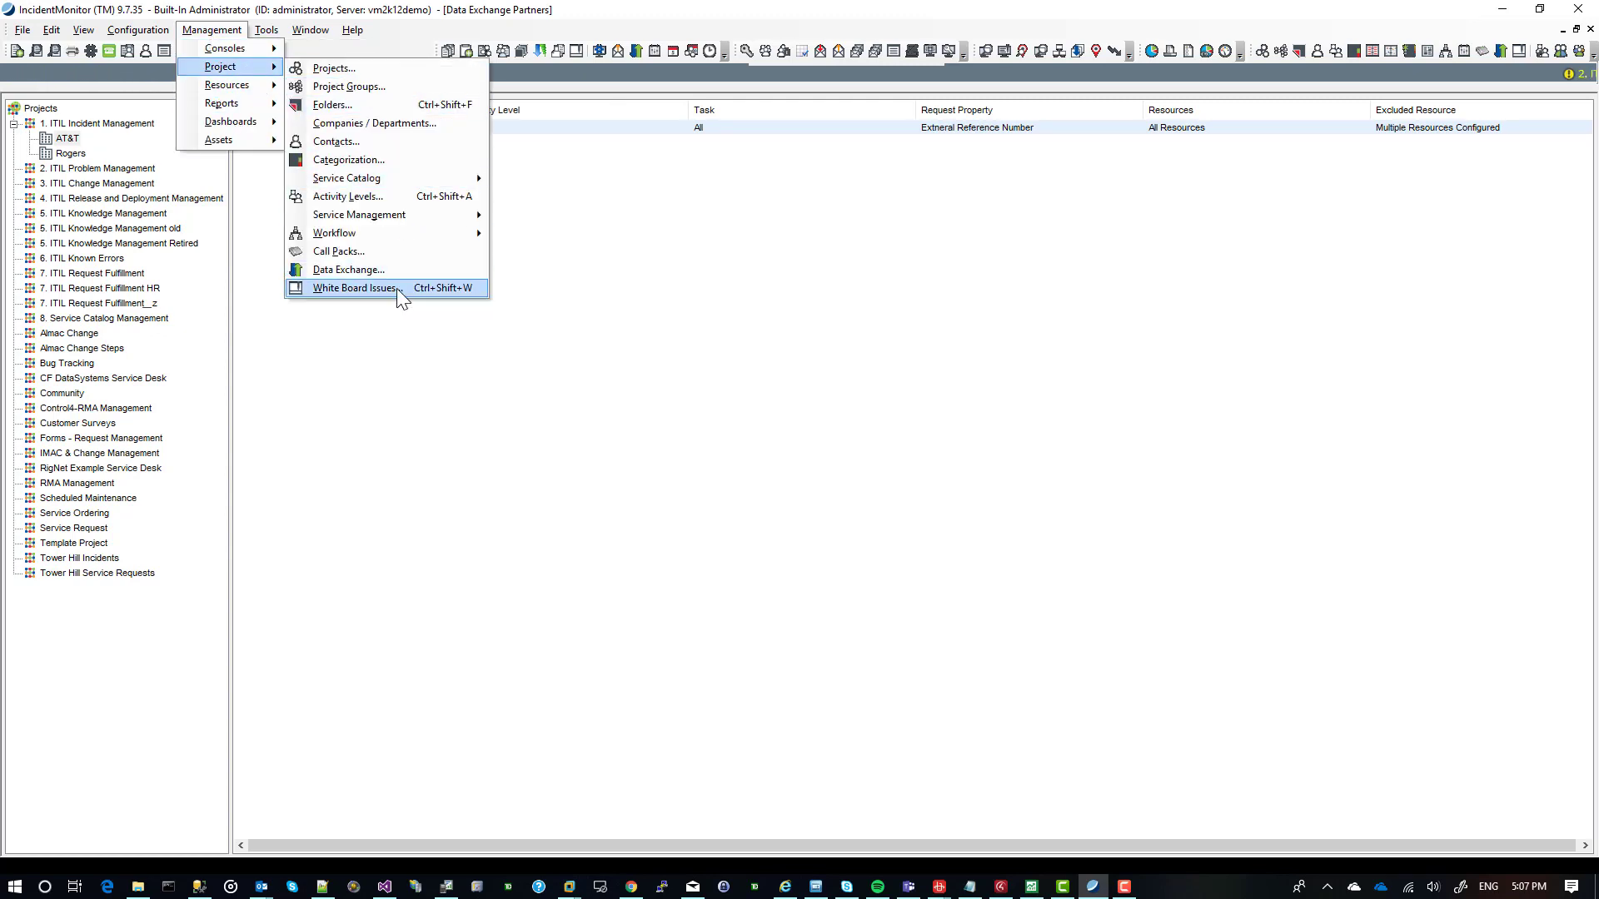
mouse_move(277, 51)
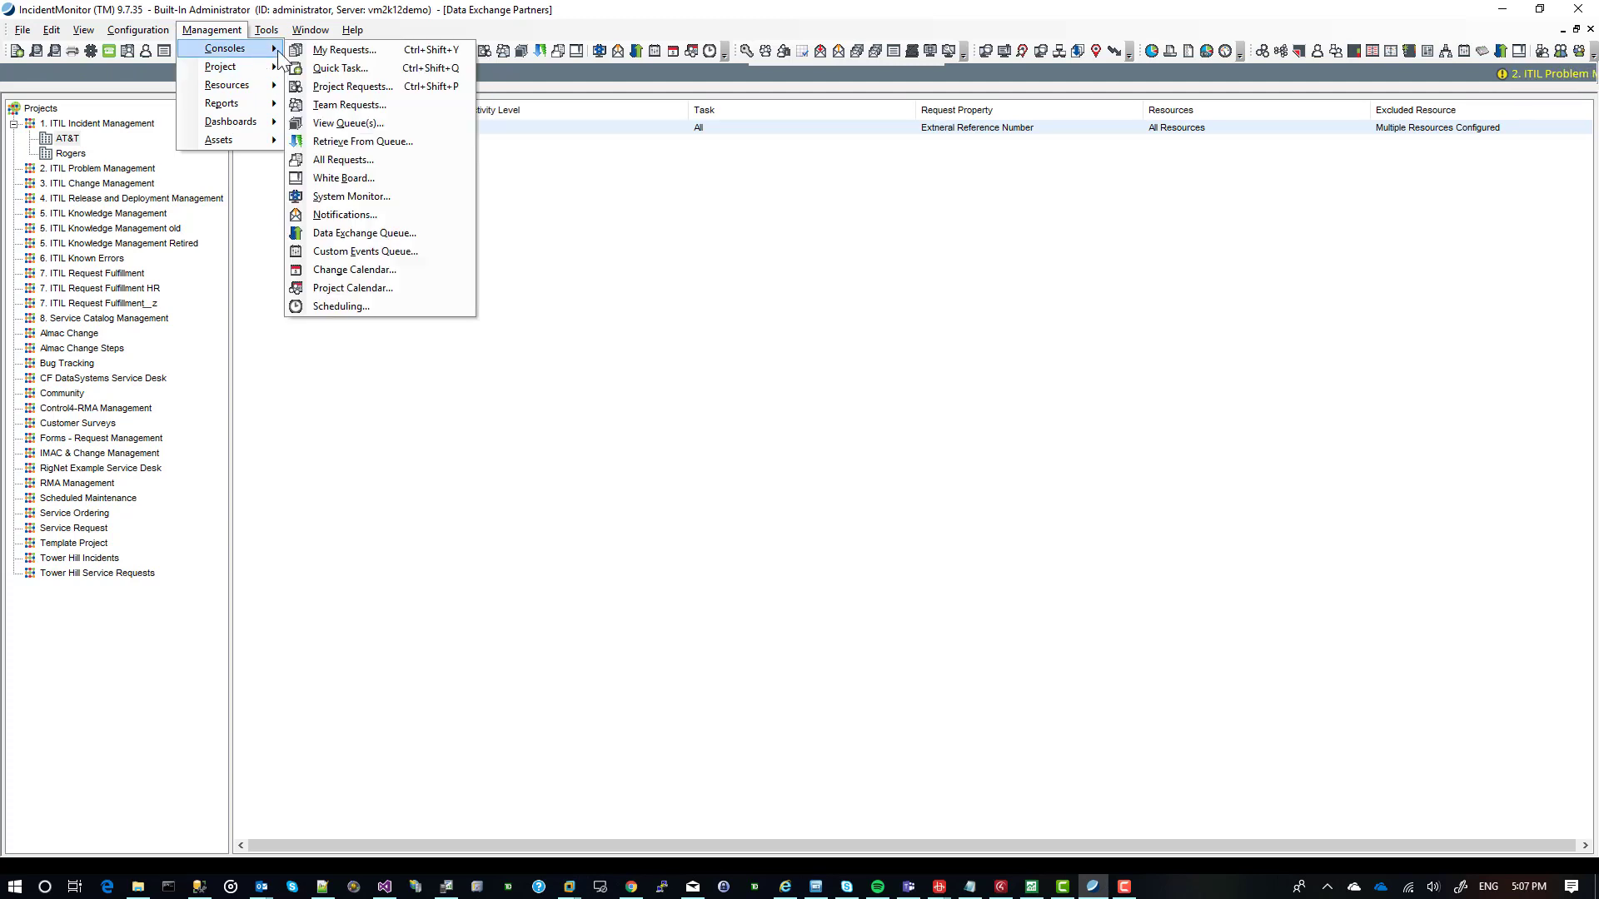
left_click(369, 235)
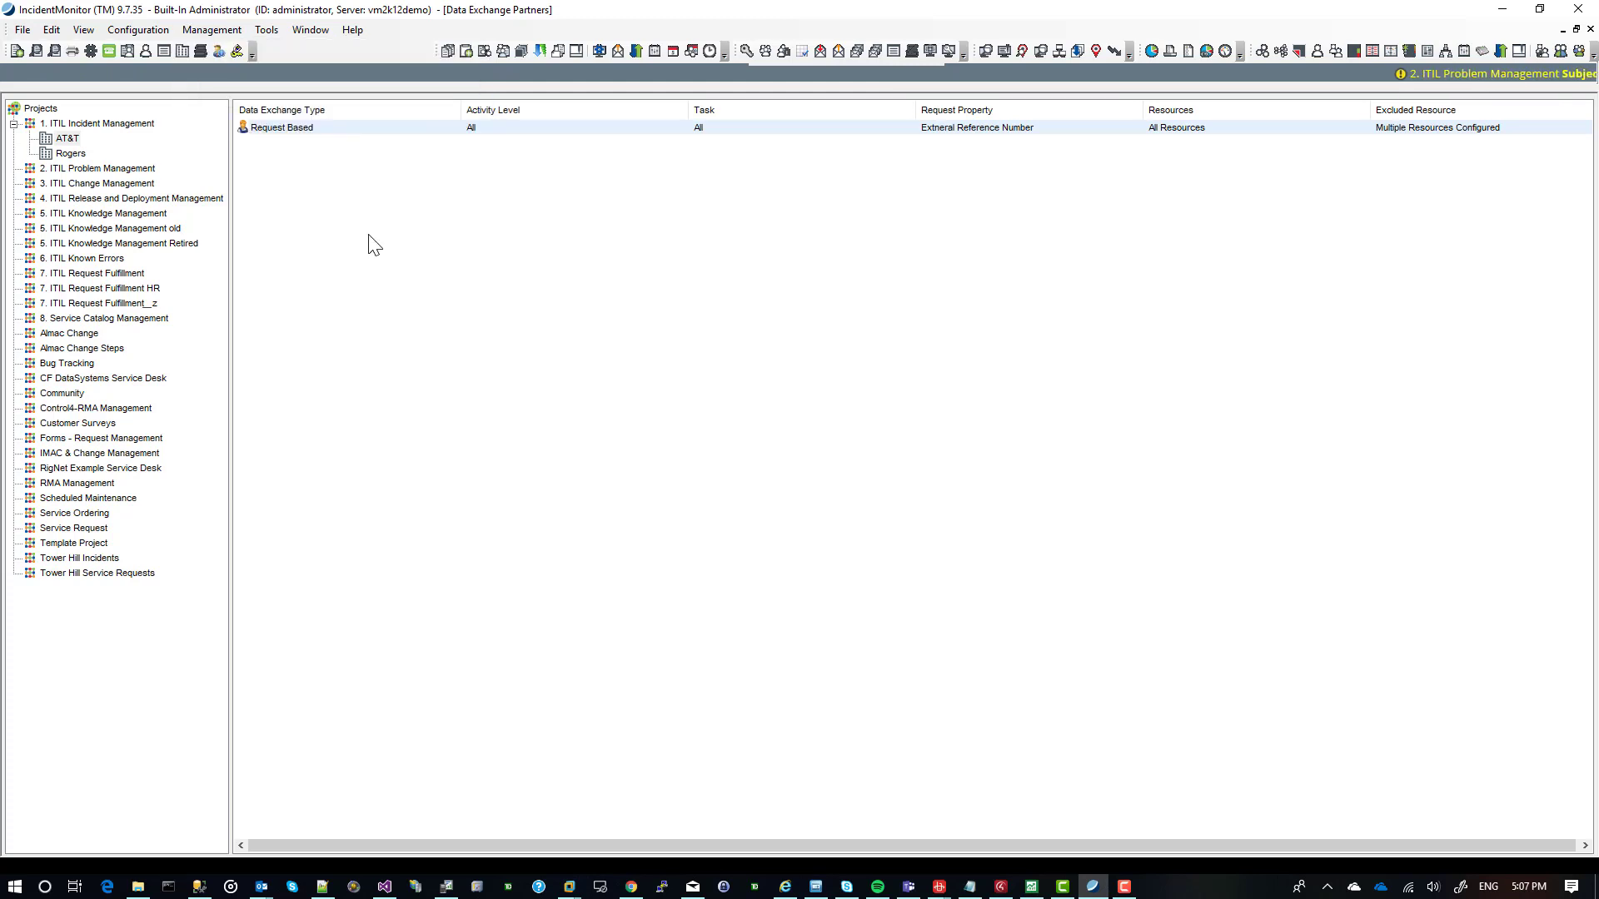
double_click(114, 125)
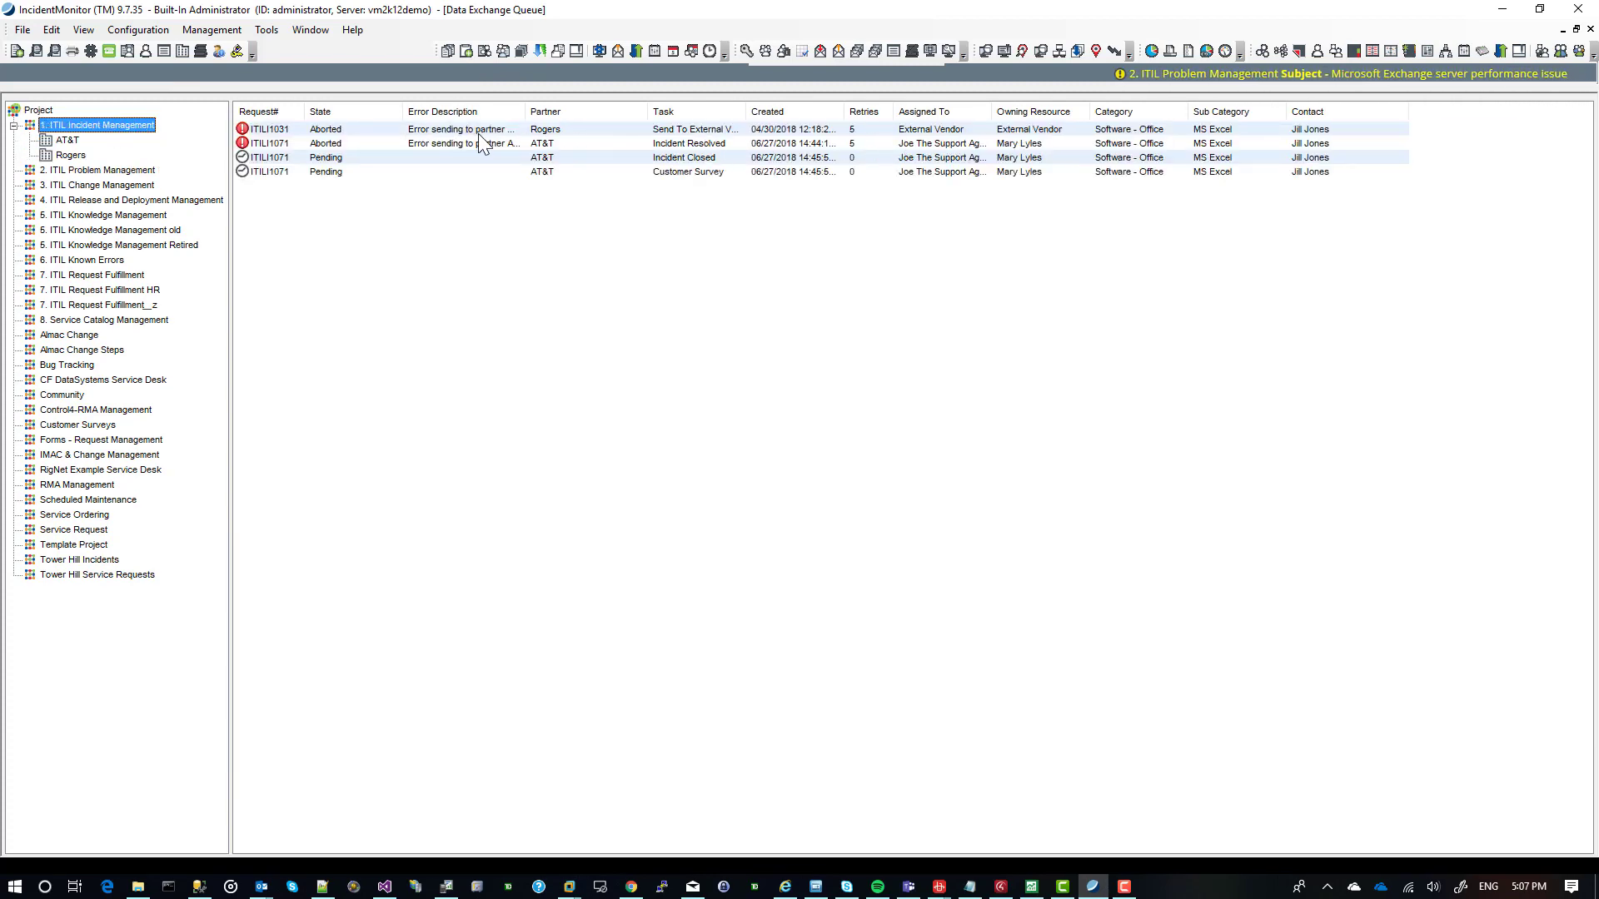
left_click_drag(527, 109, 622, 109)
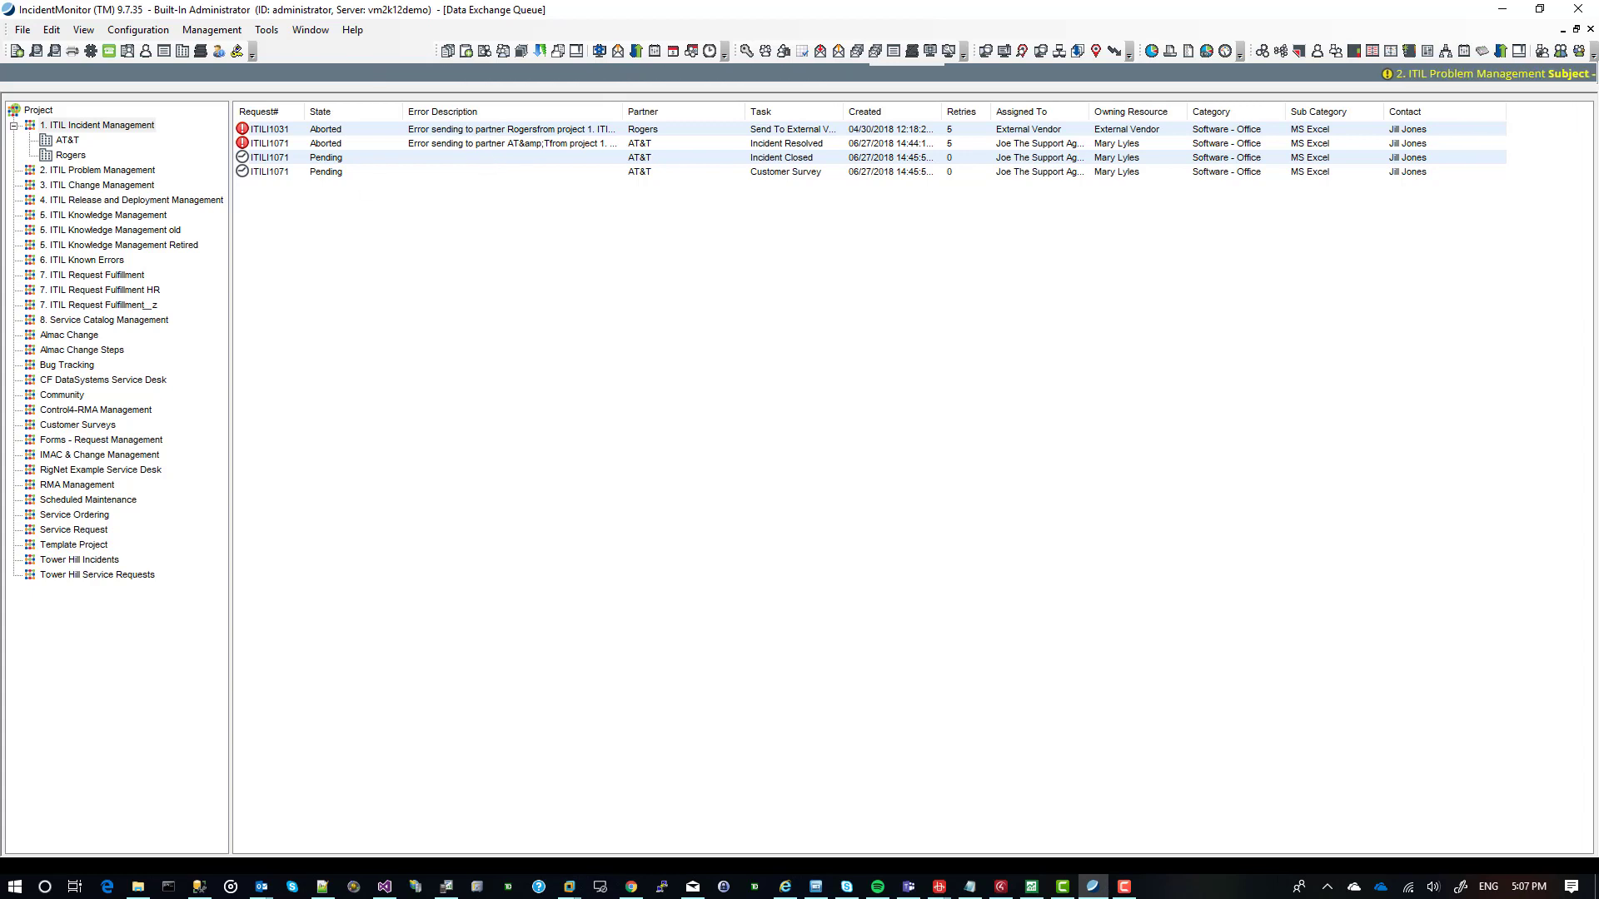
Open the Inbound Message Processing configuration.
left_click(137, 30)
mouse_move(162, 122)
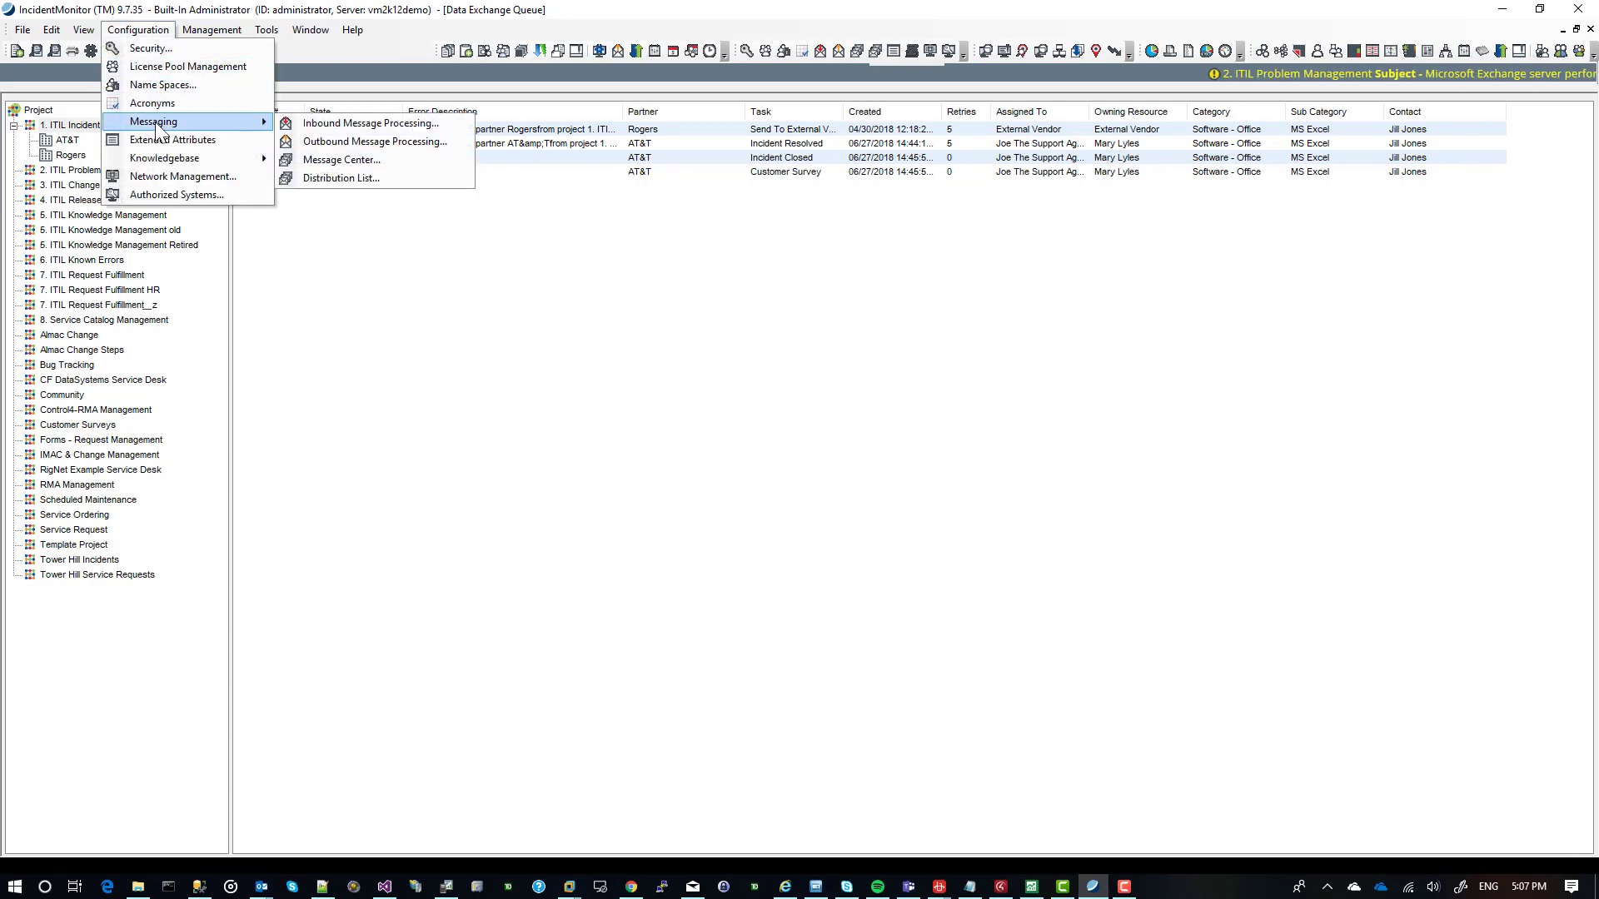
left_click(341, 130)
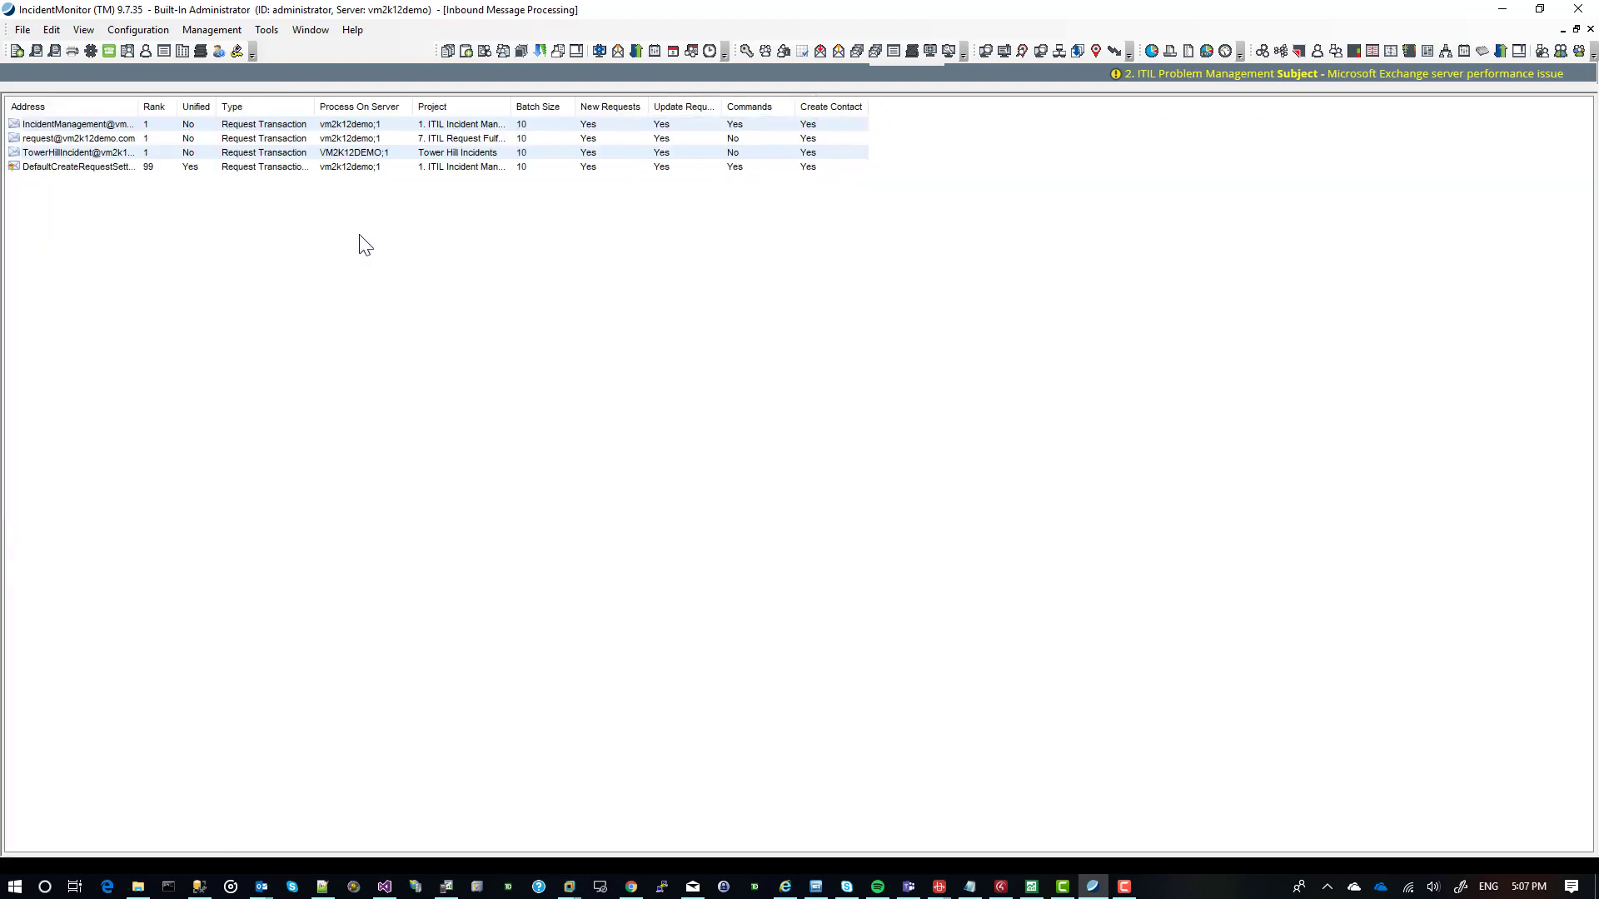
Open the incident management in-box, examine its Address, Updates and Request settings, and close it without changes.
double_click(107, 127)
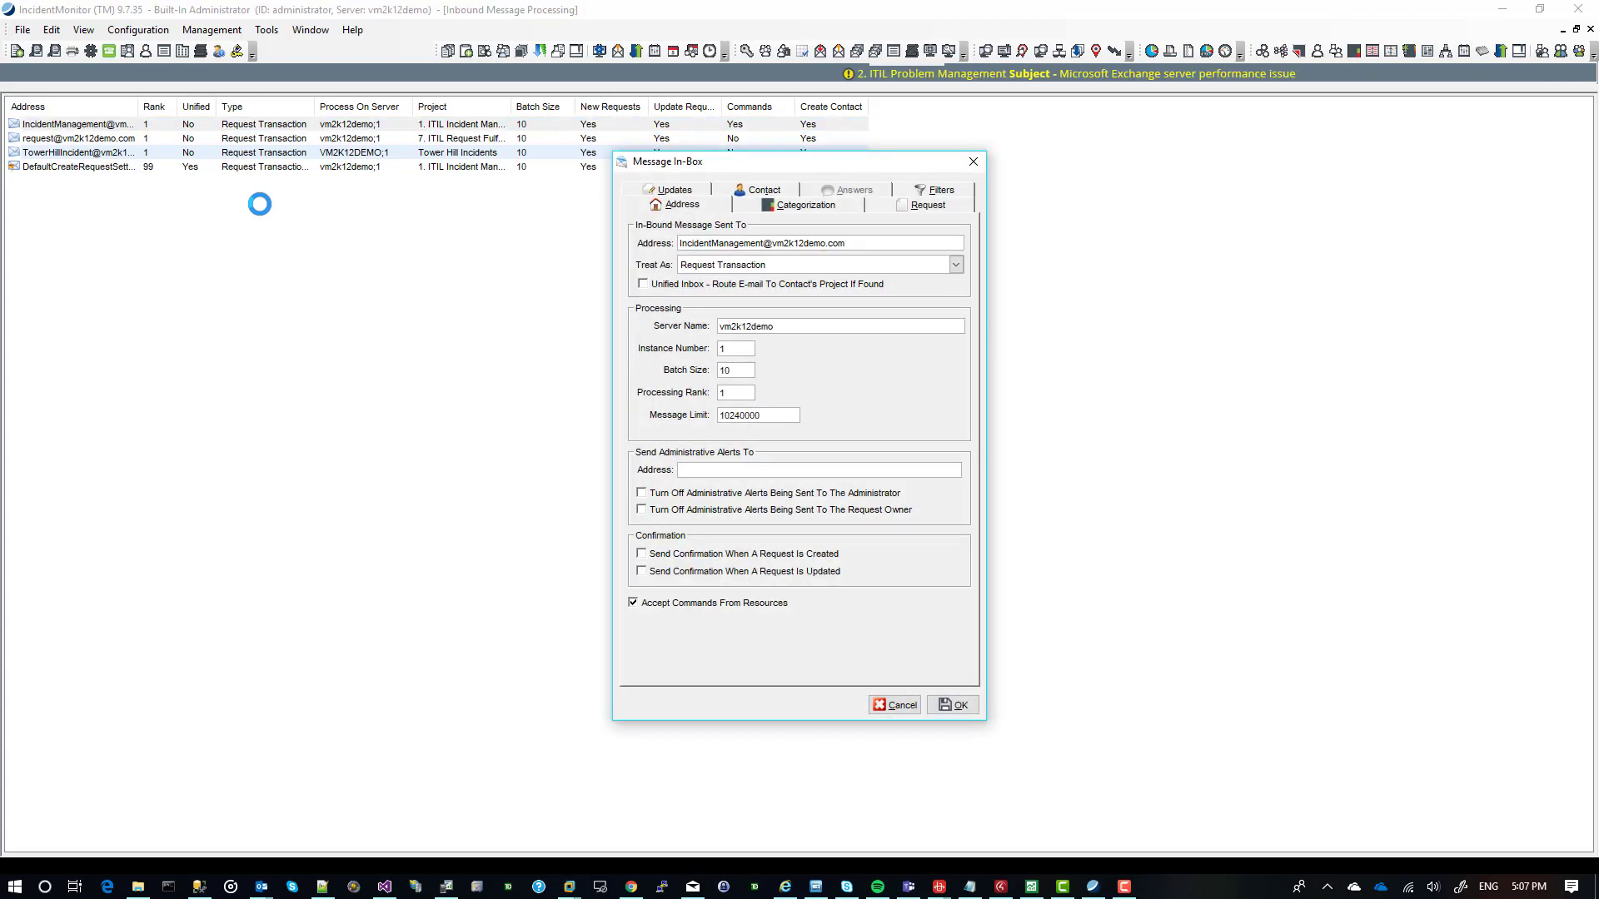
left_click_drag(736, 166, 316, 147)
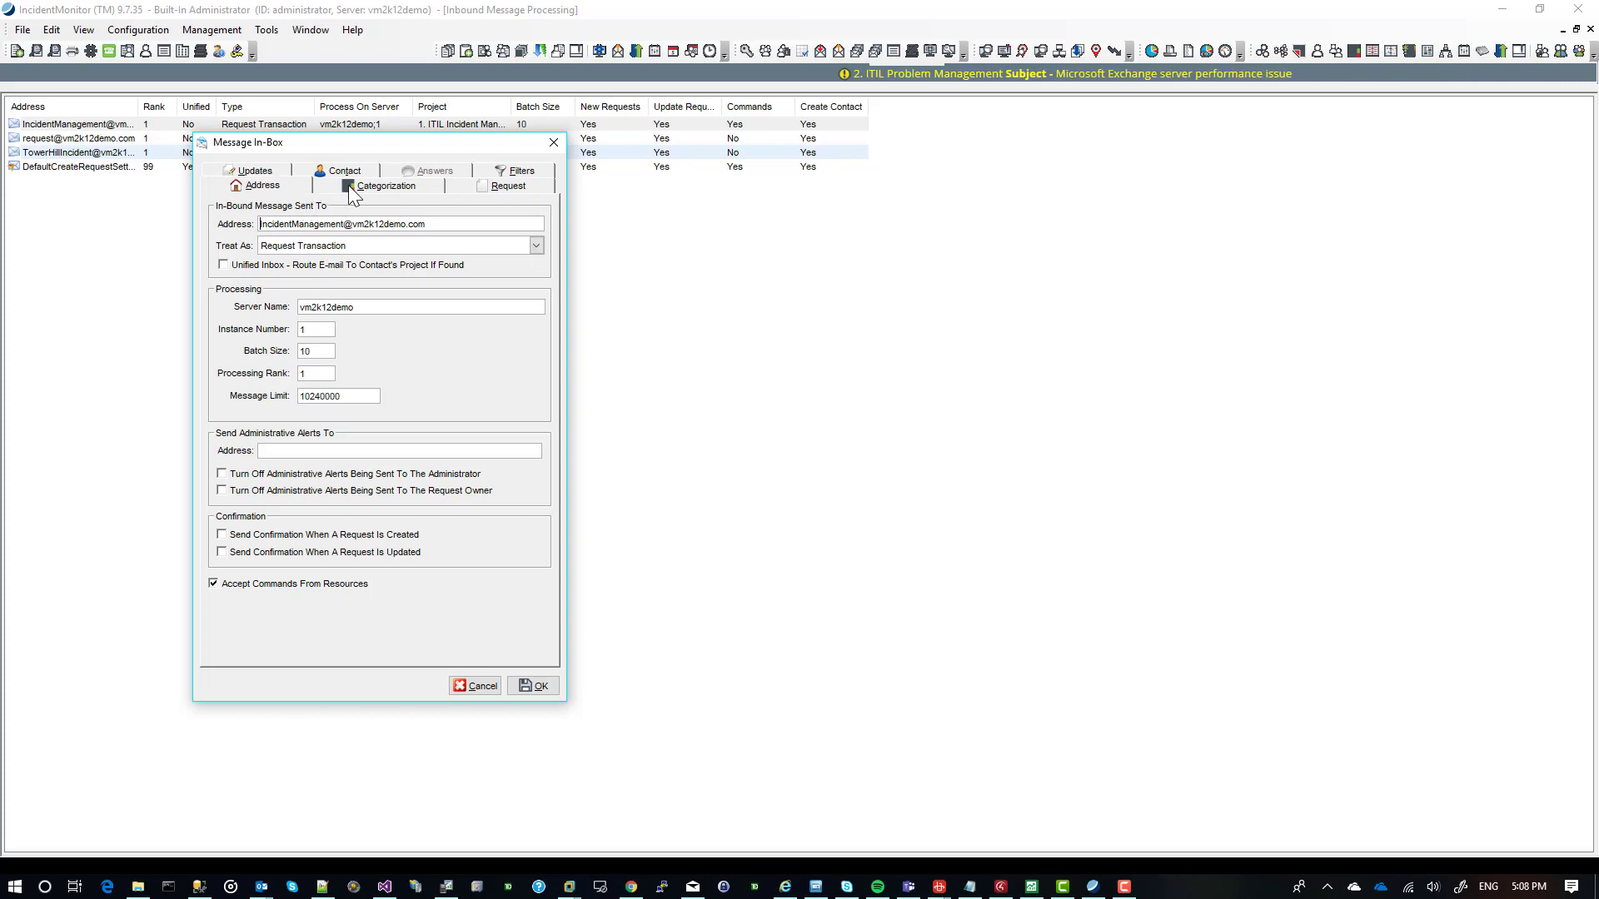
left_click_drag(351, 147, 342, 175)
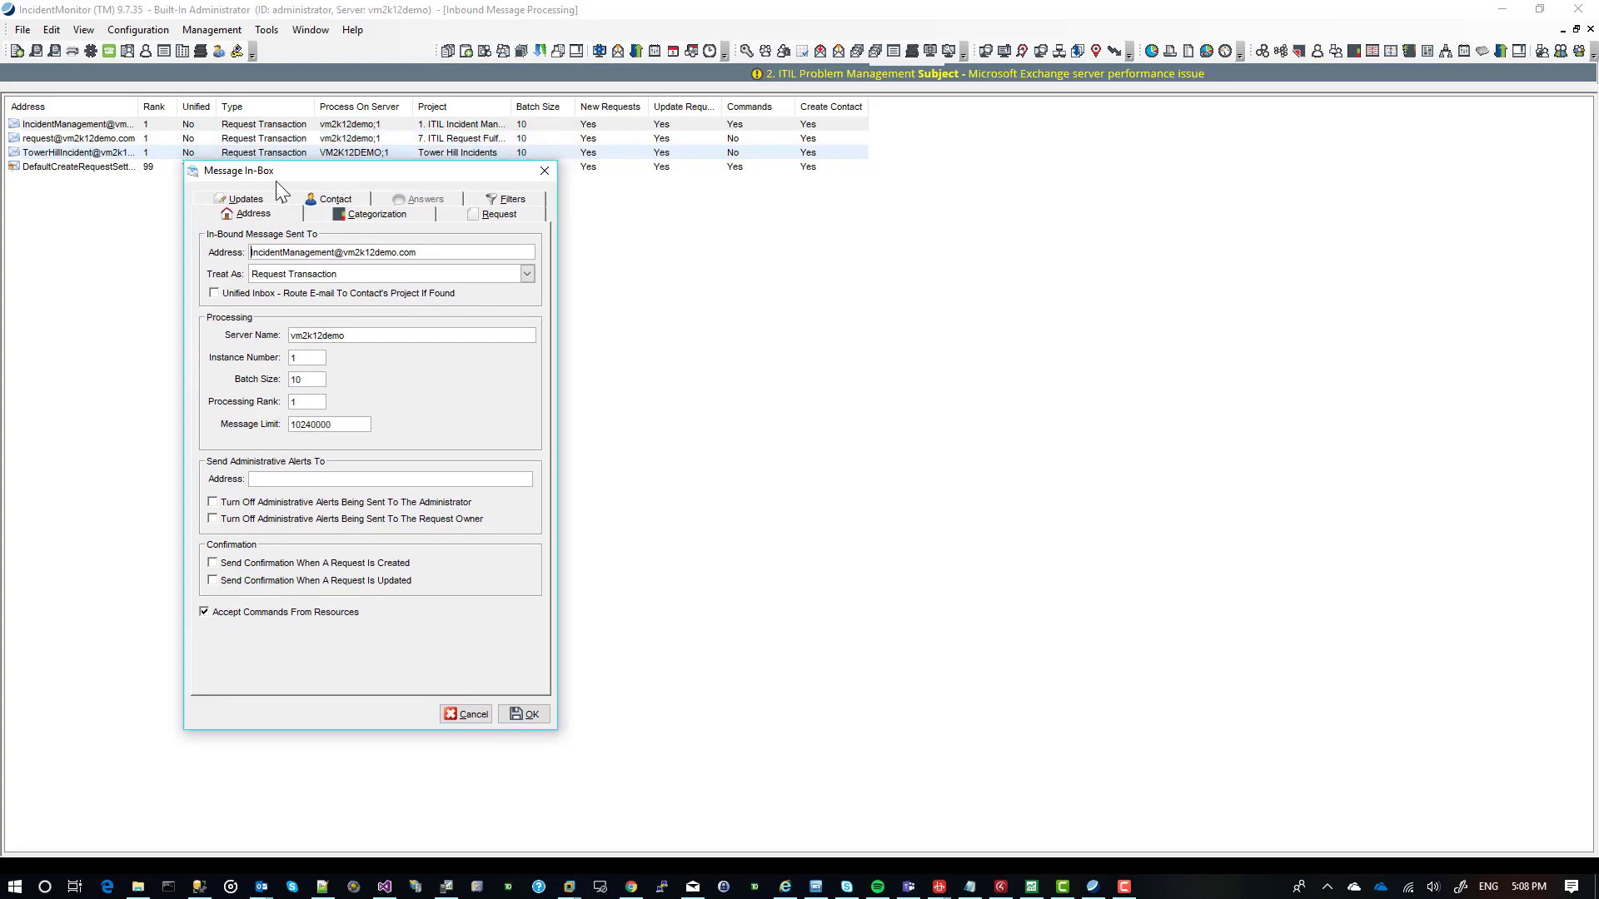
left_click(262, 196)
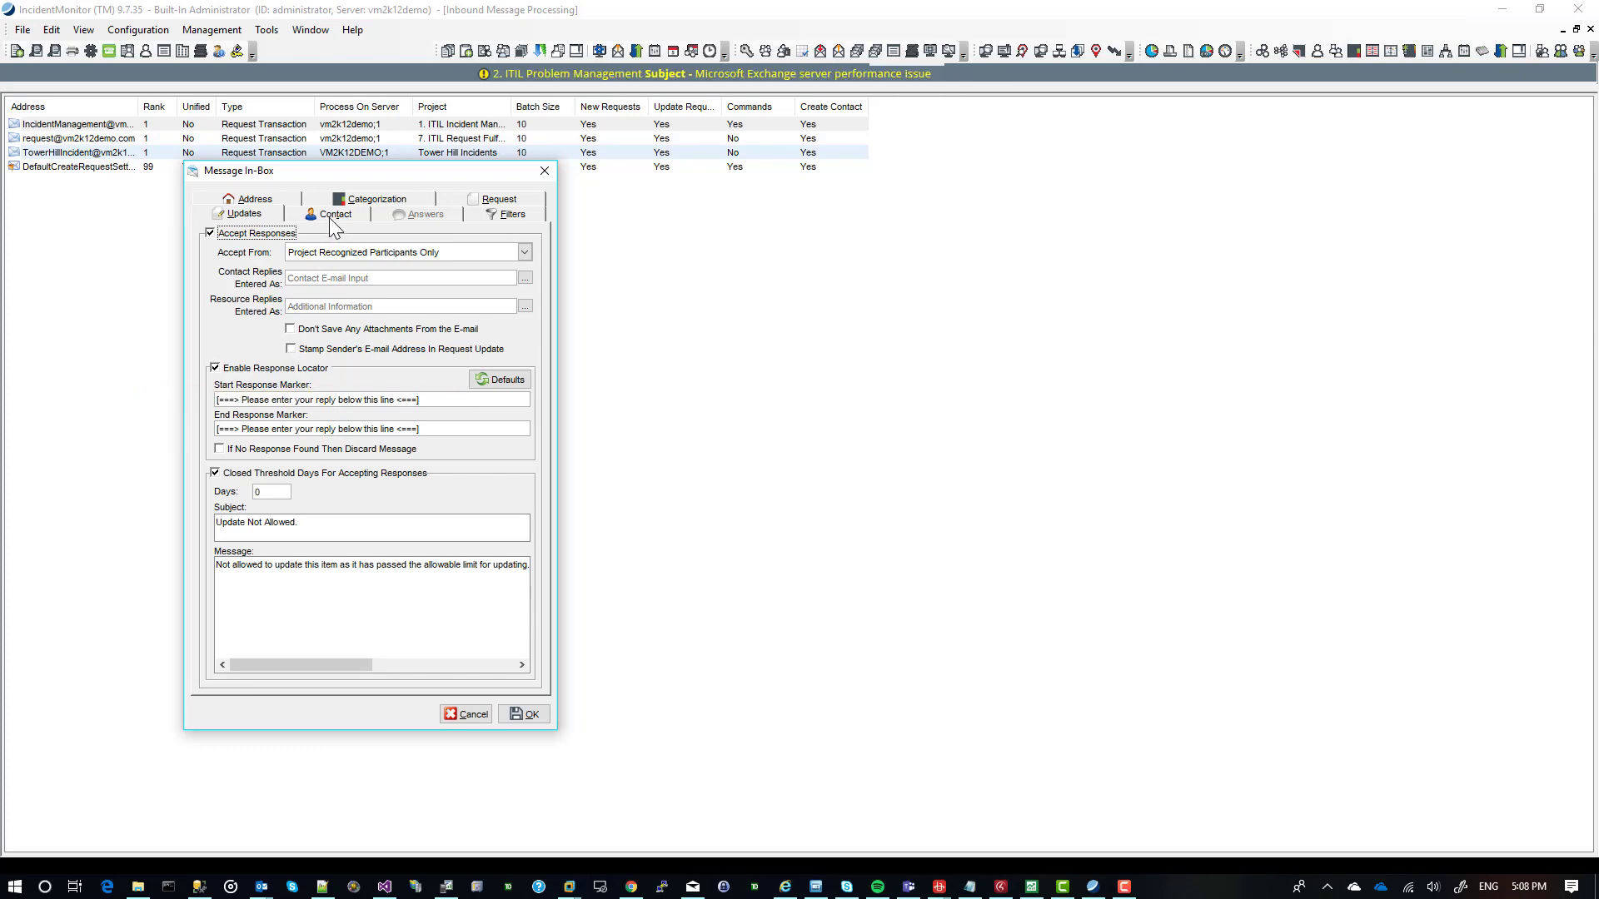
left_click(460, 203)
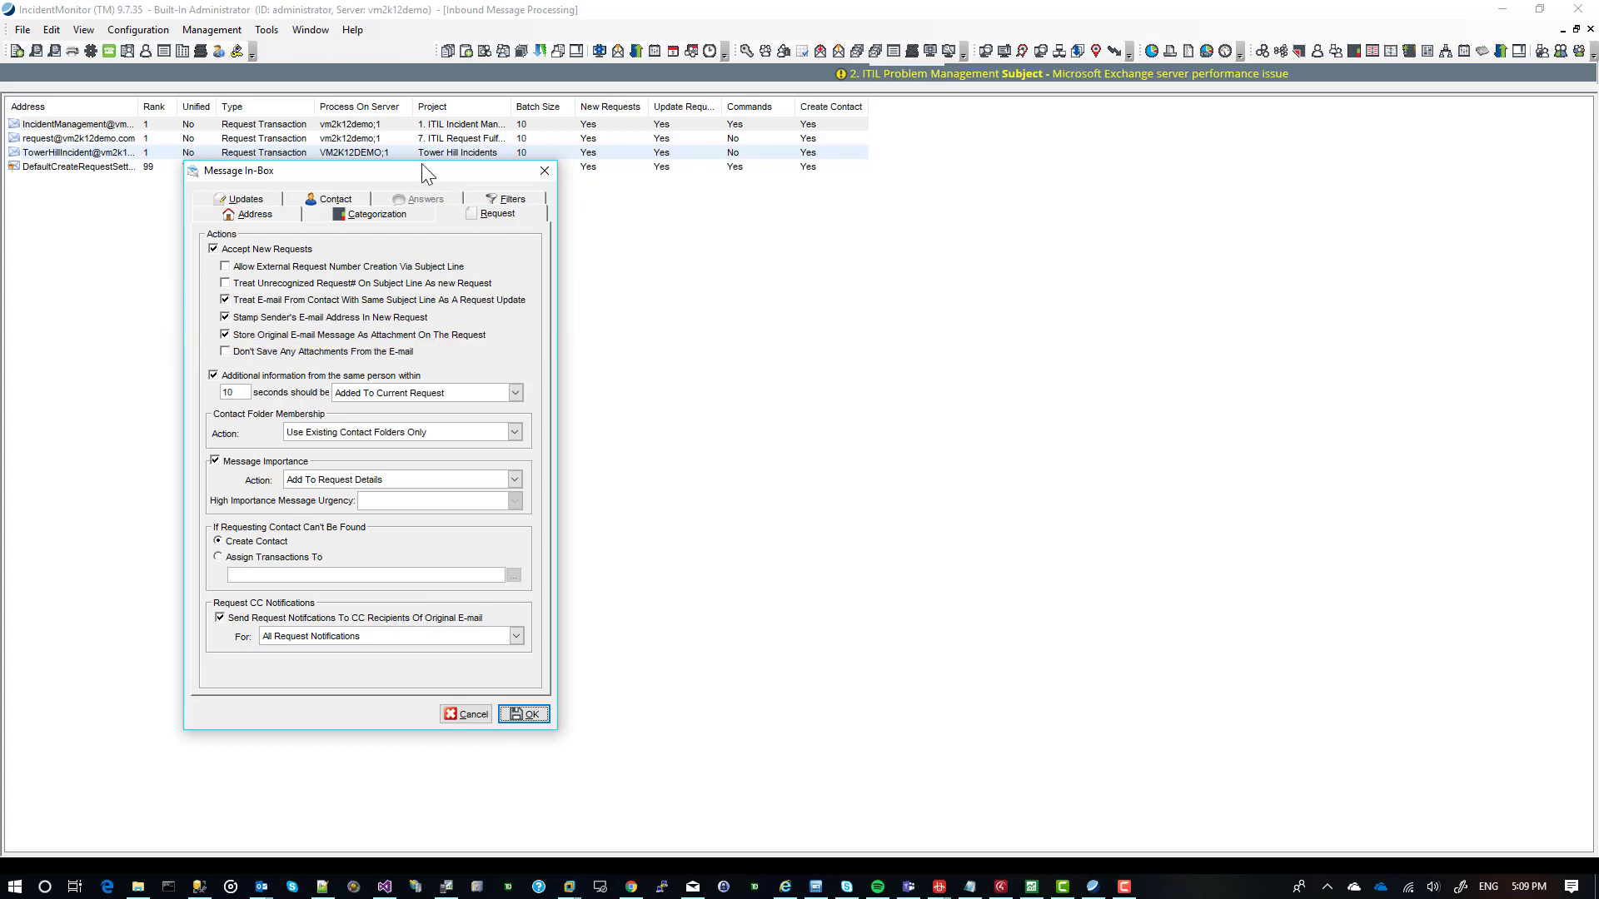
mouse_move(396, 172)
left_mouse_down()
mouse_move(443, 183)
mouse_move(398, 194)
left_mouse_up()
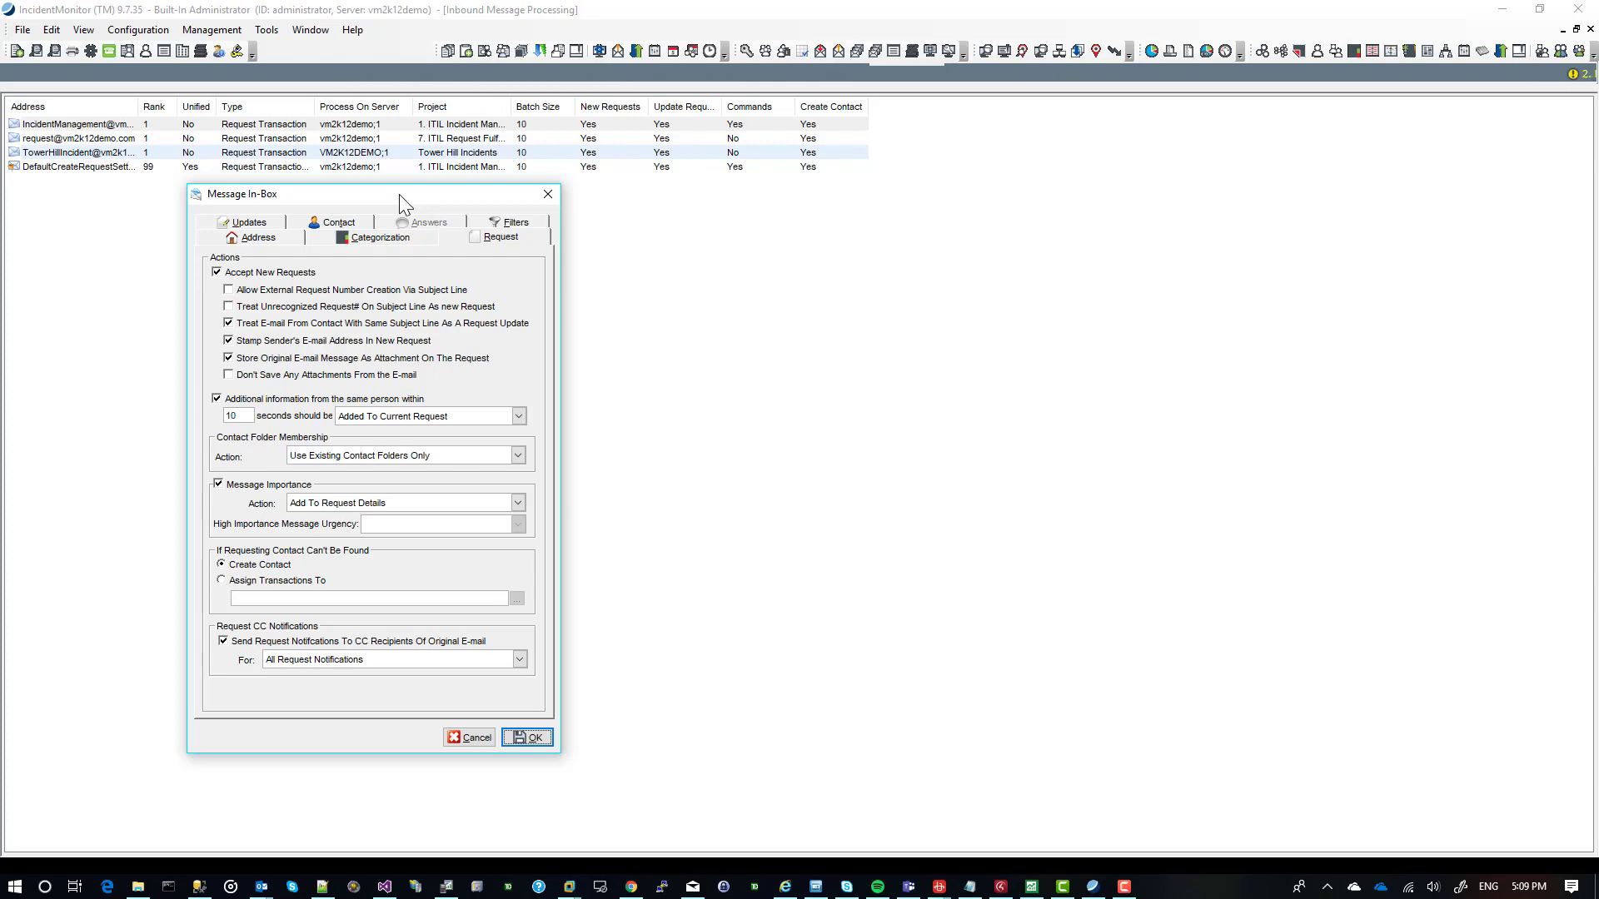
left_click(548, 195)
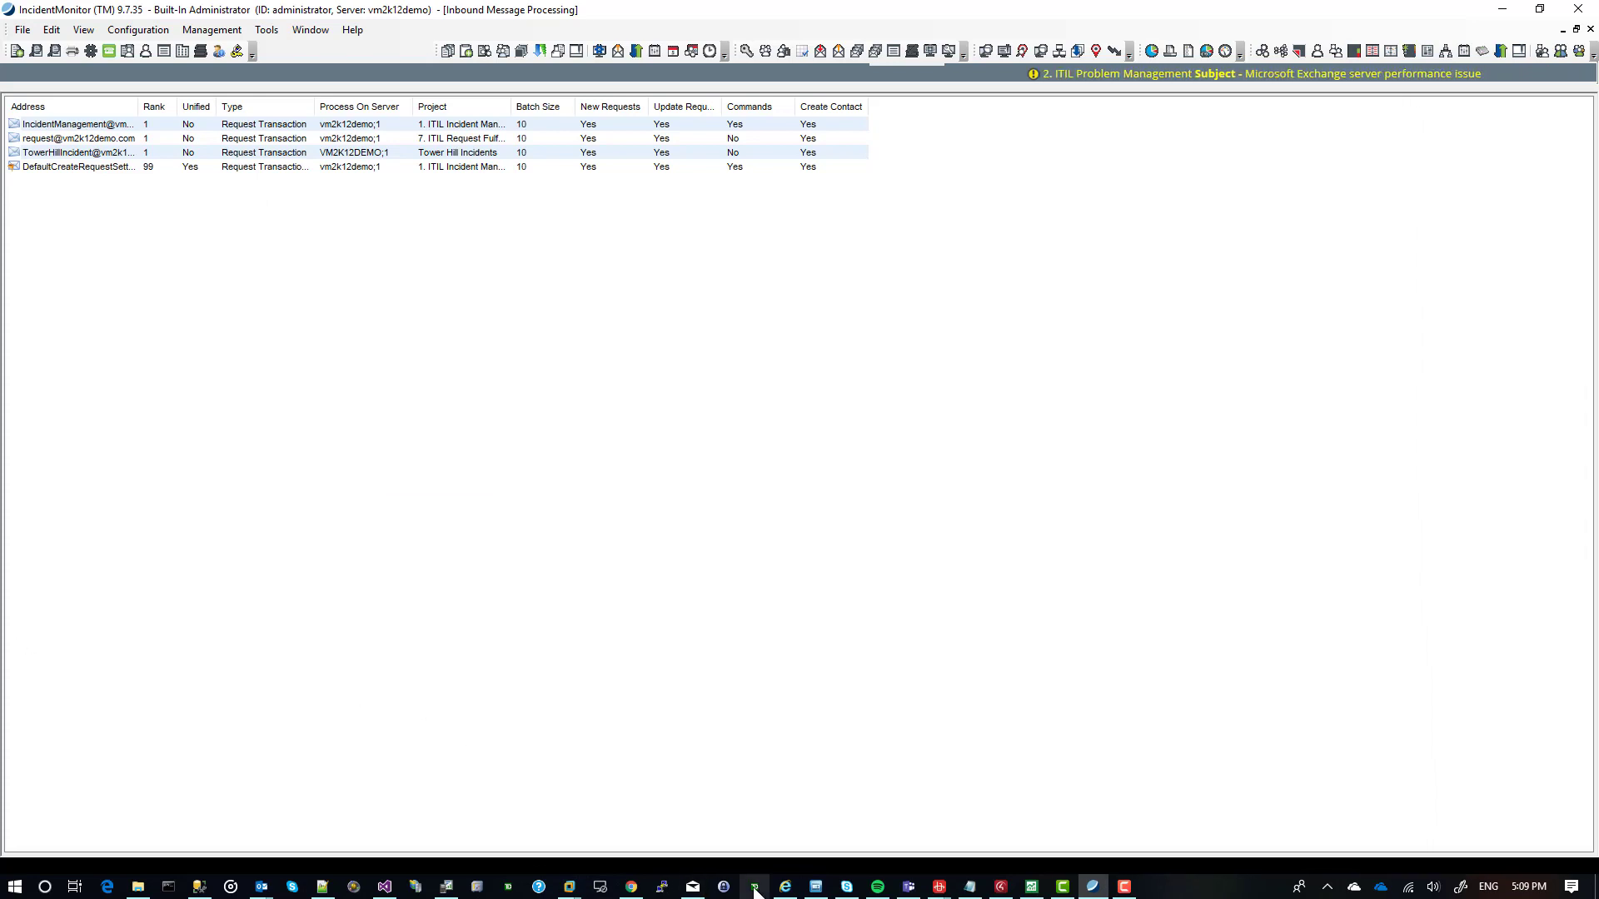
Switch to Internet Explorer, close the Service Portal form and use Intelligent Match to make ITILI1101 the parent of ITILI1073 and ITILI1055.
left_click(787, 886)
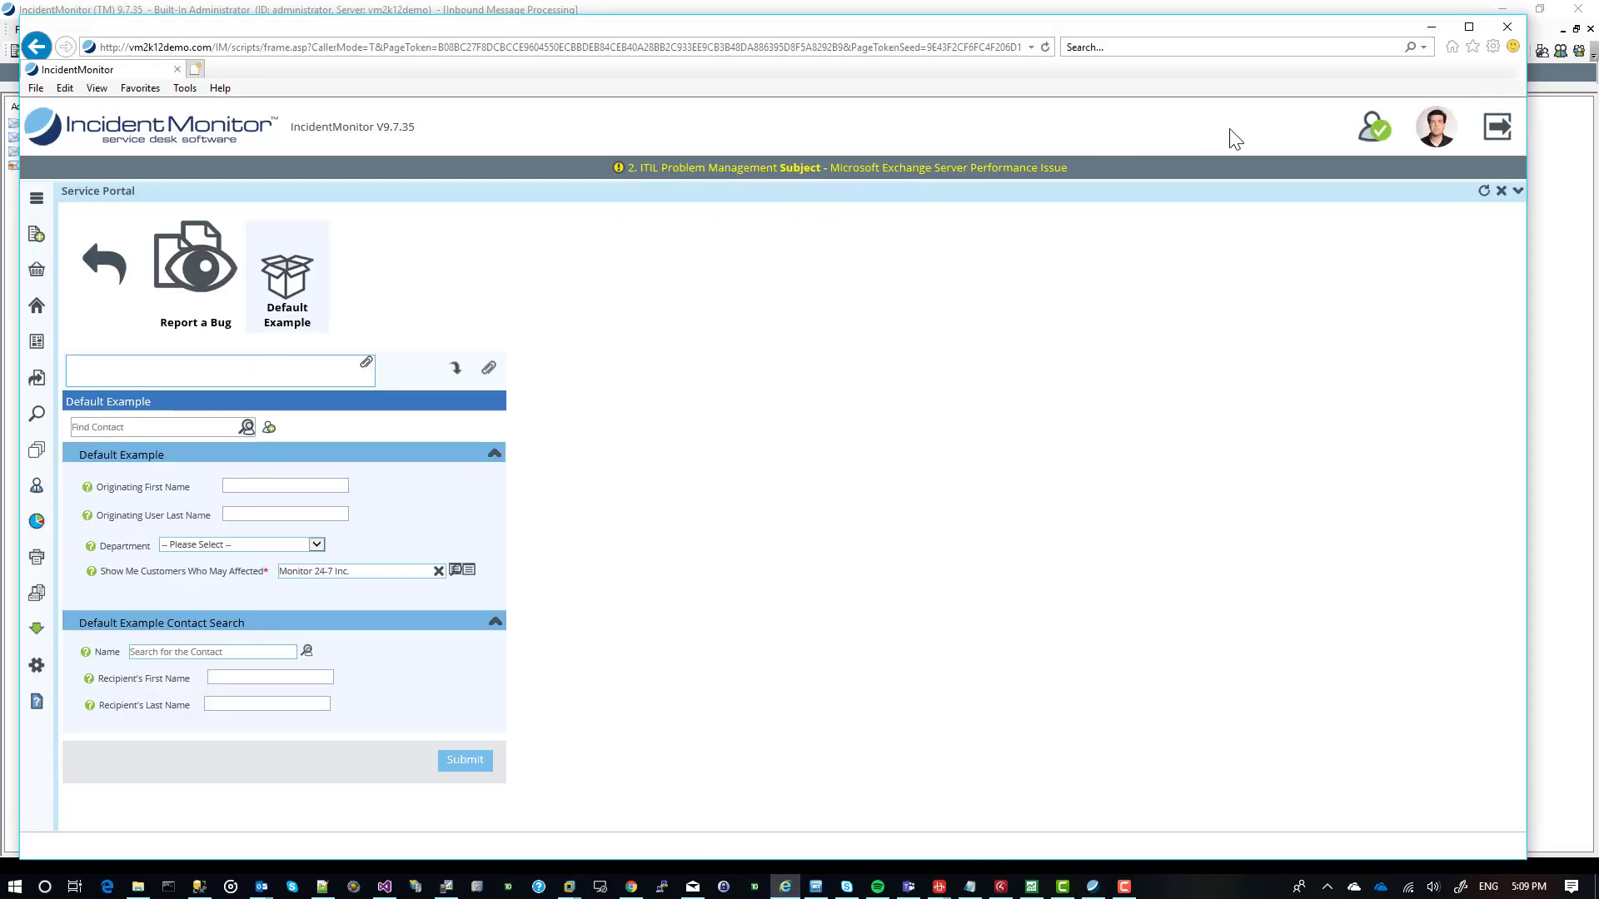
left_click(1501, 193)
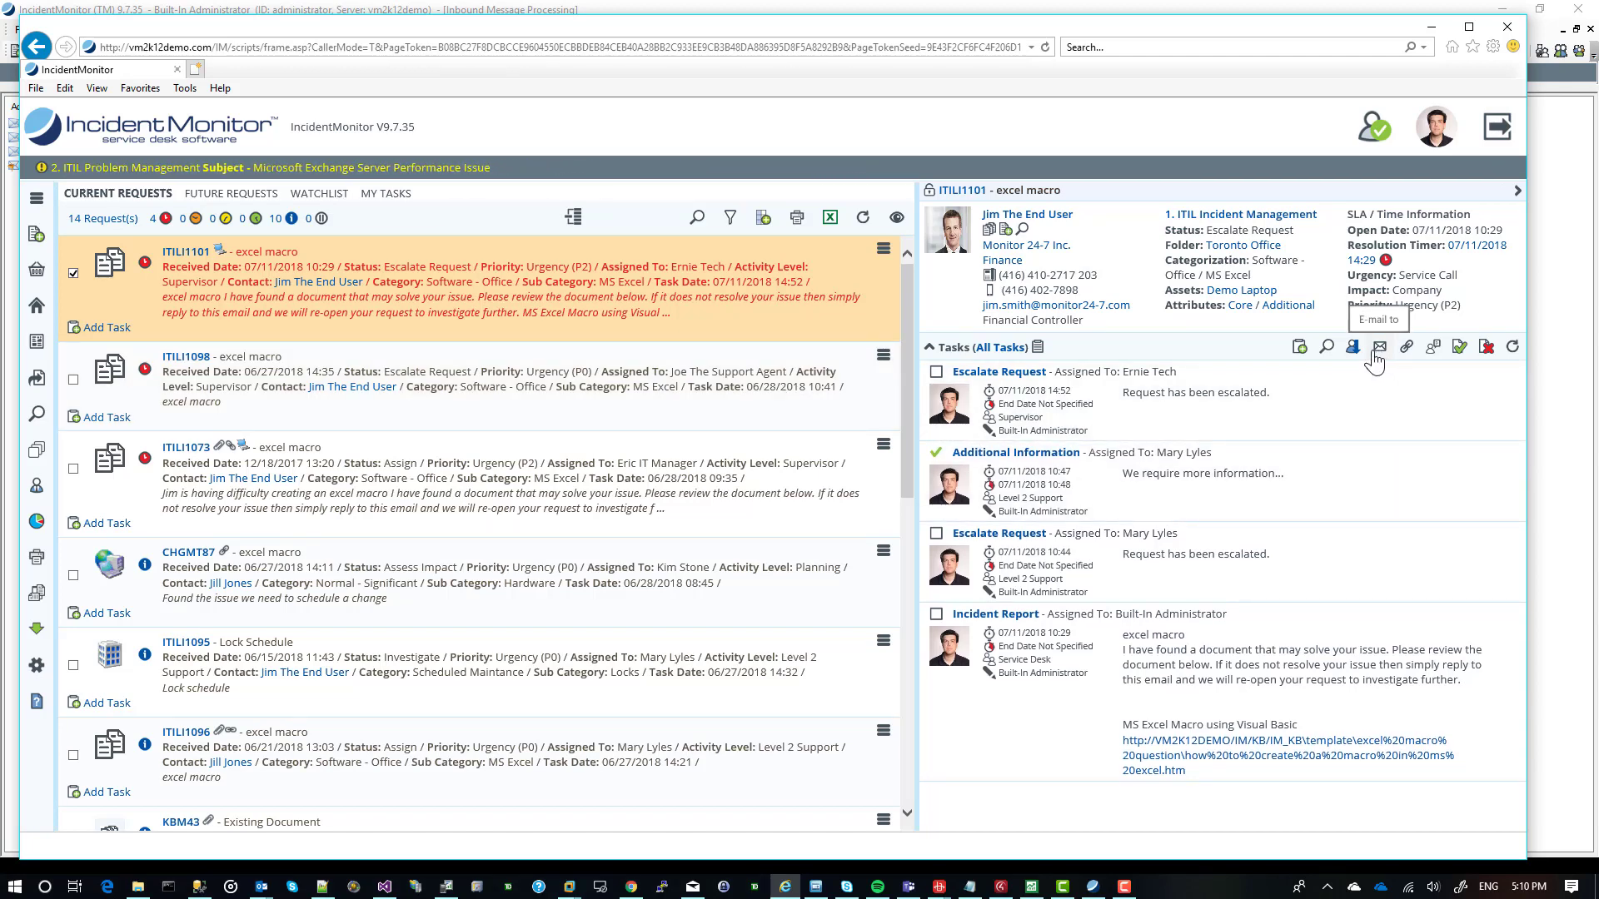
left_click(1405, 348)
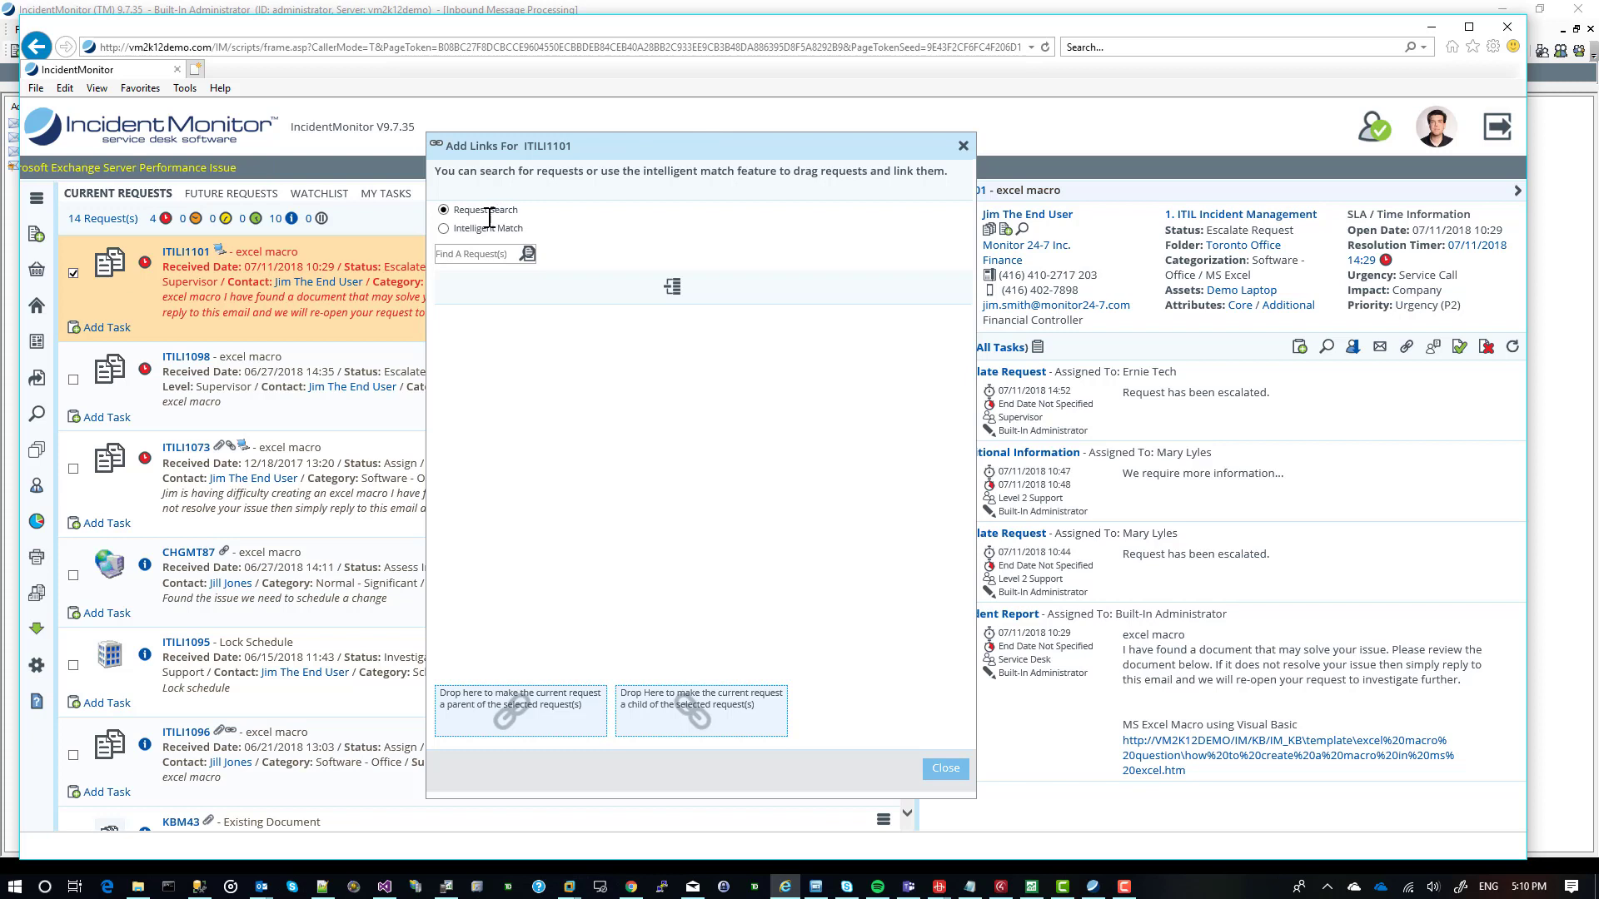
left_click(444, 229)
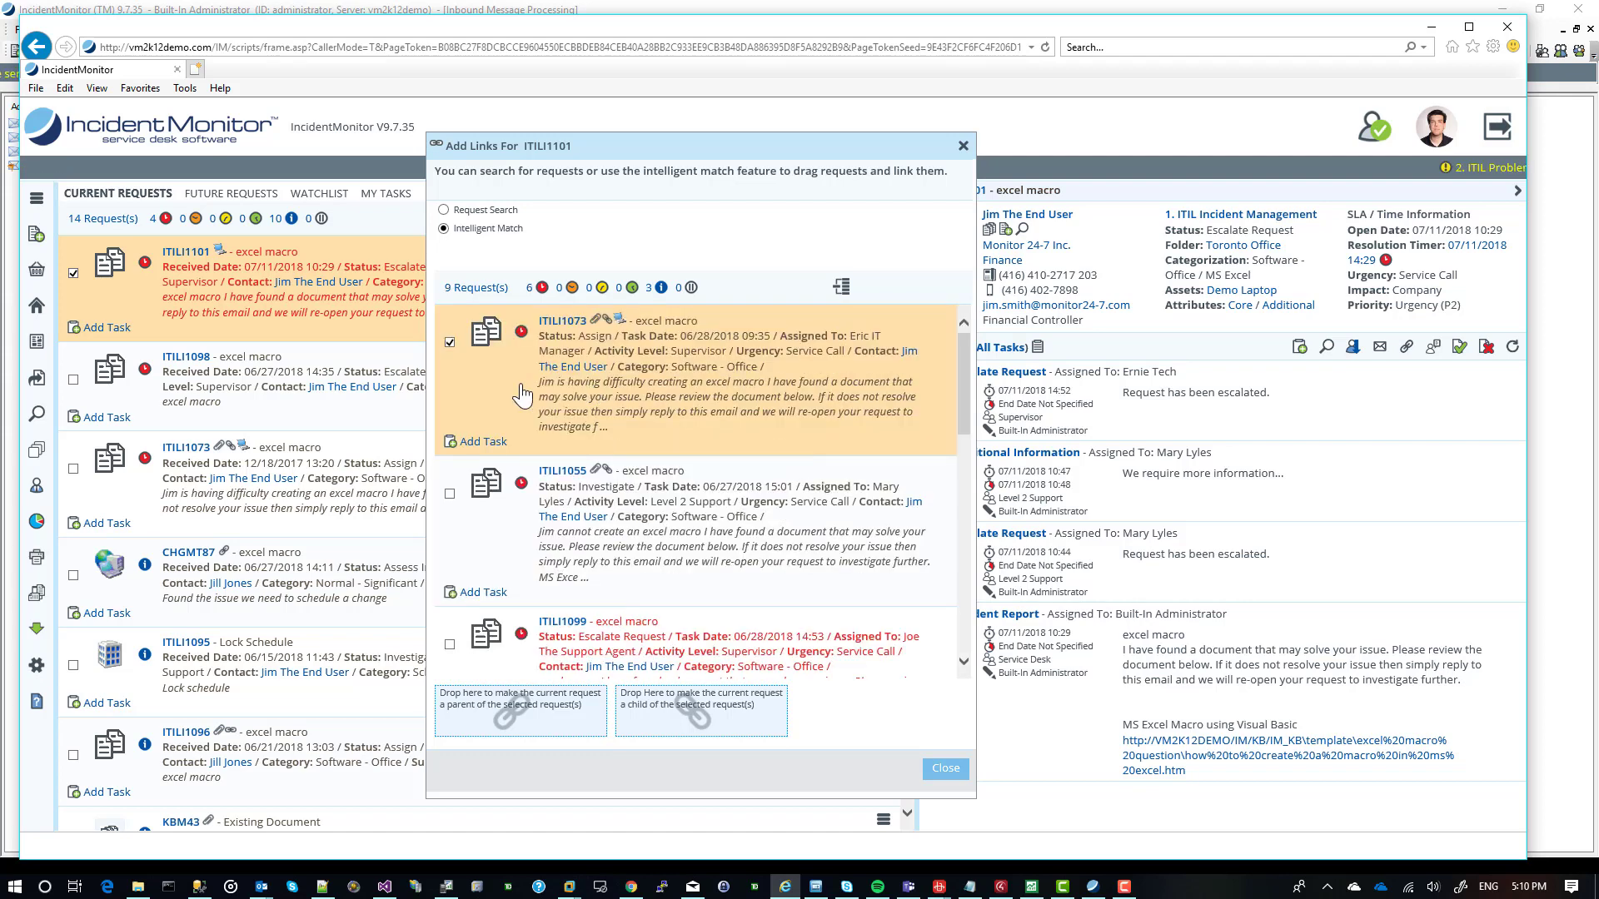
left_click(450, 494)
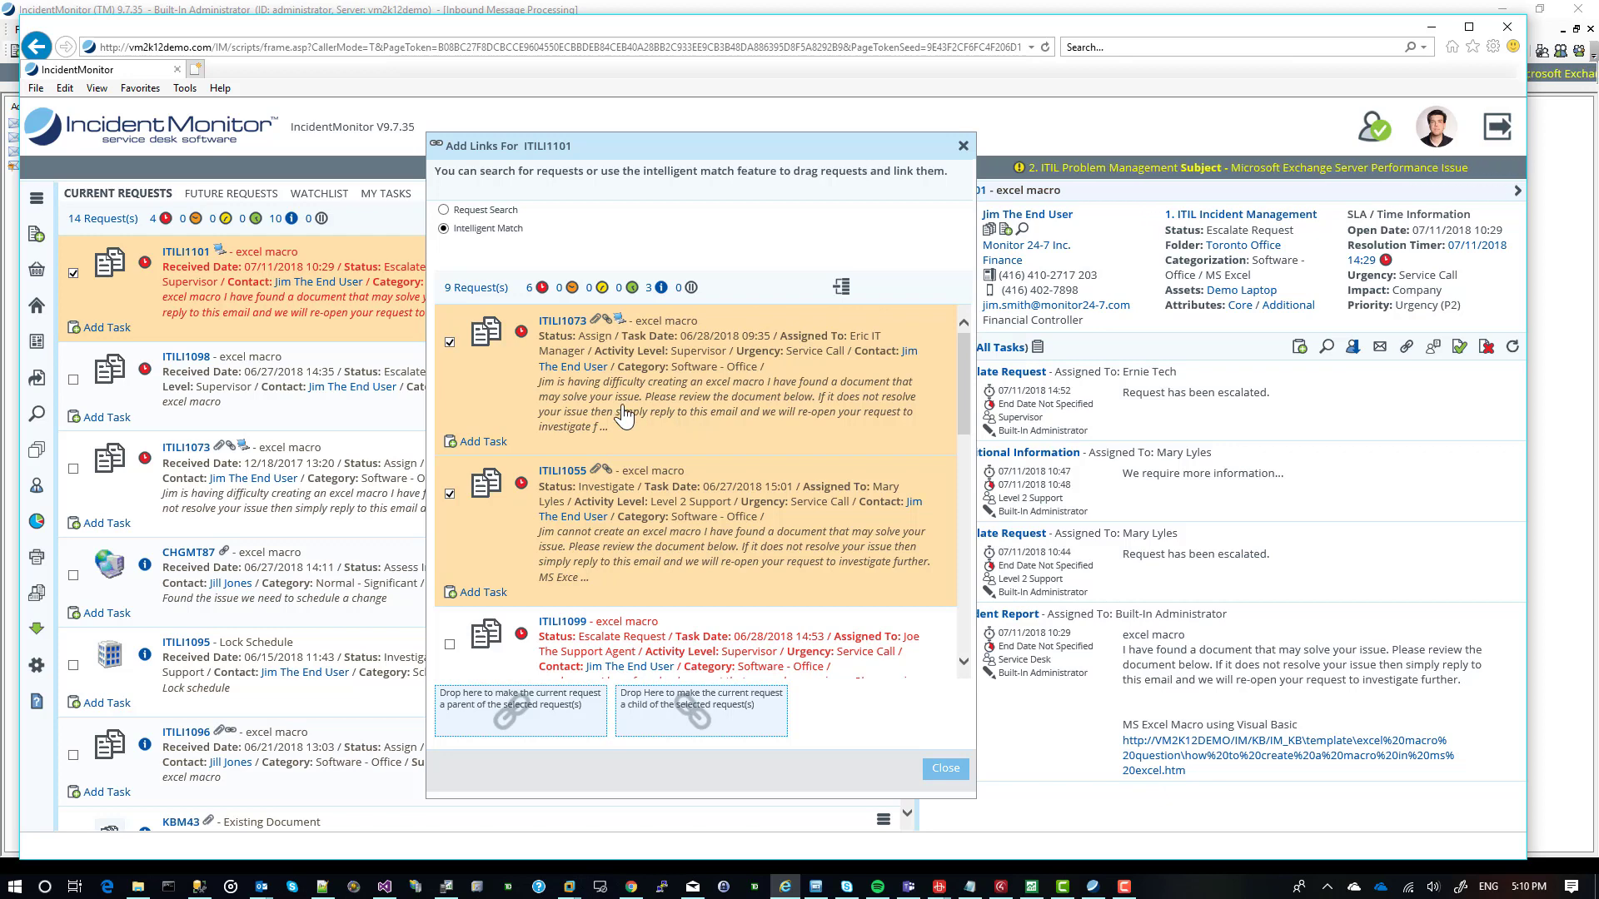
left_click_drag(624, 417, 496, 699)
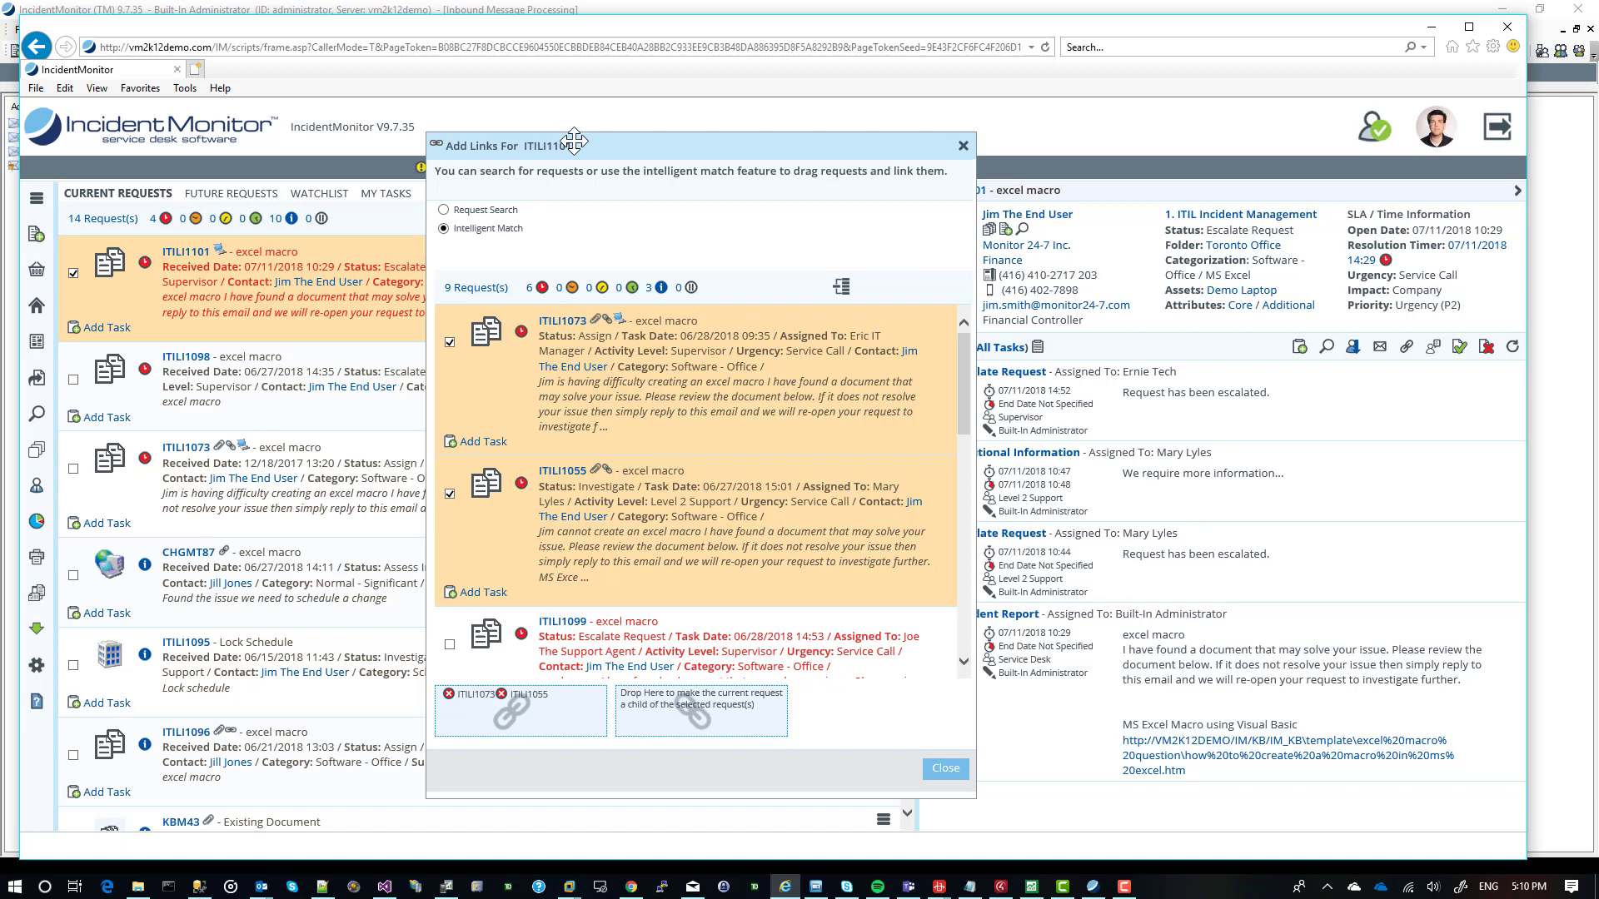
left_click(939, 767)
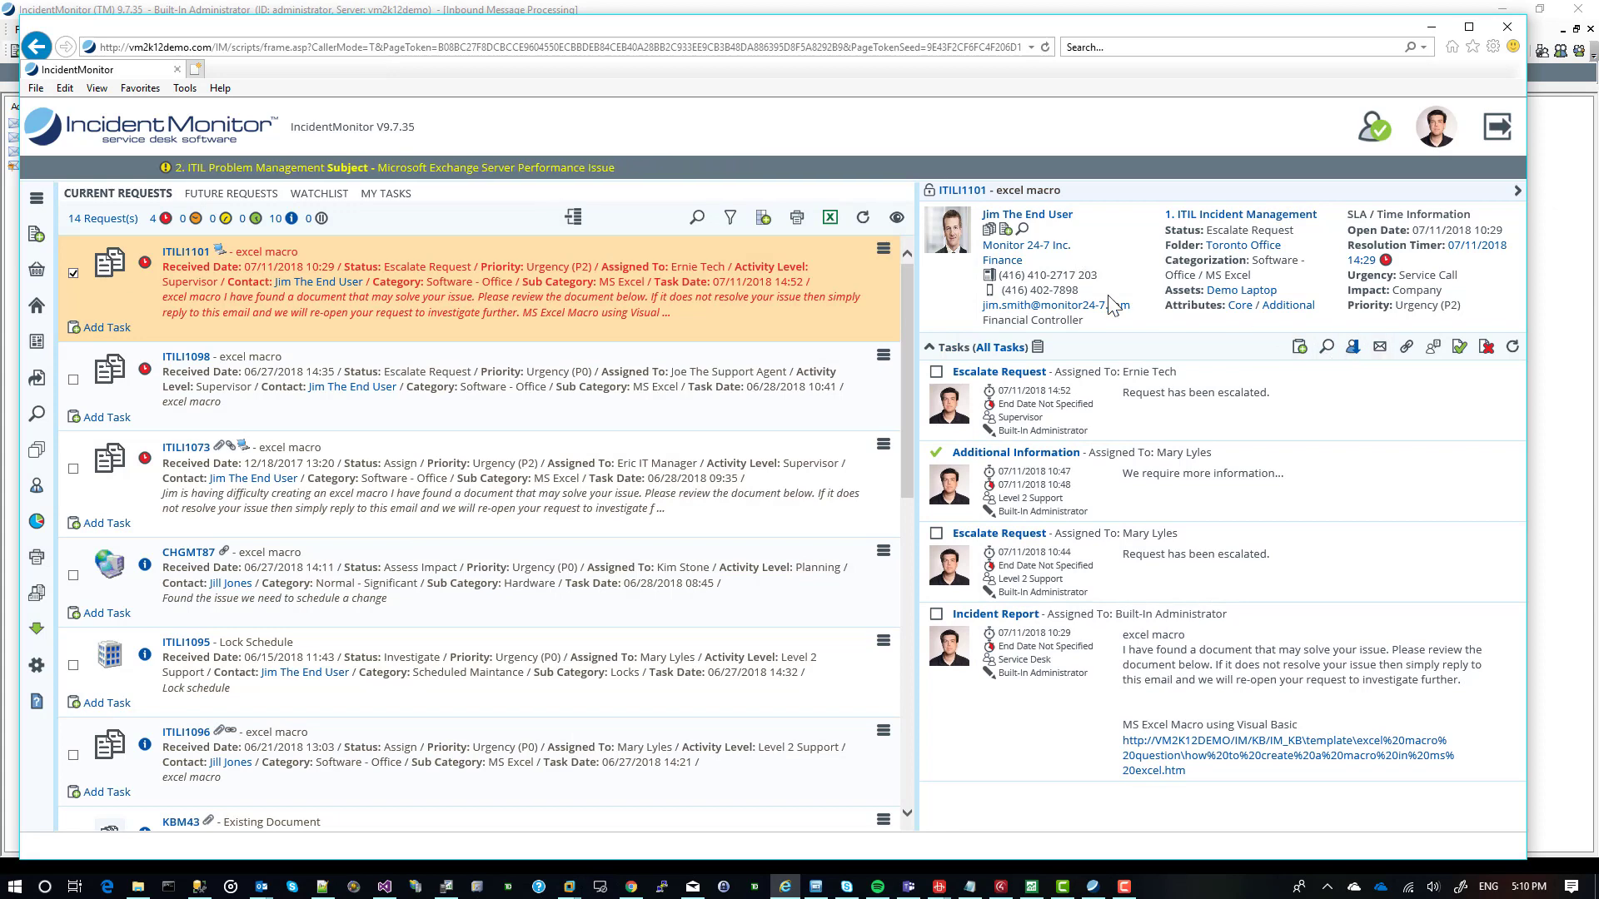
Refresh the current requests, examine the link hierarchy of ITILI1101 and close it.
left_click(843, 233)
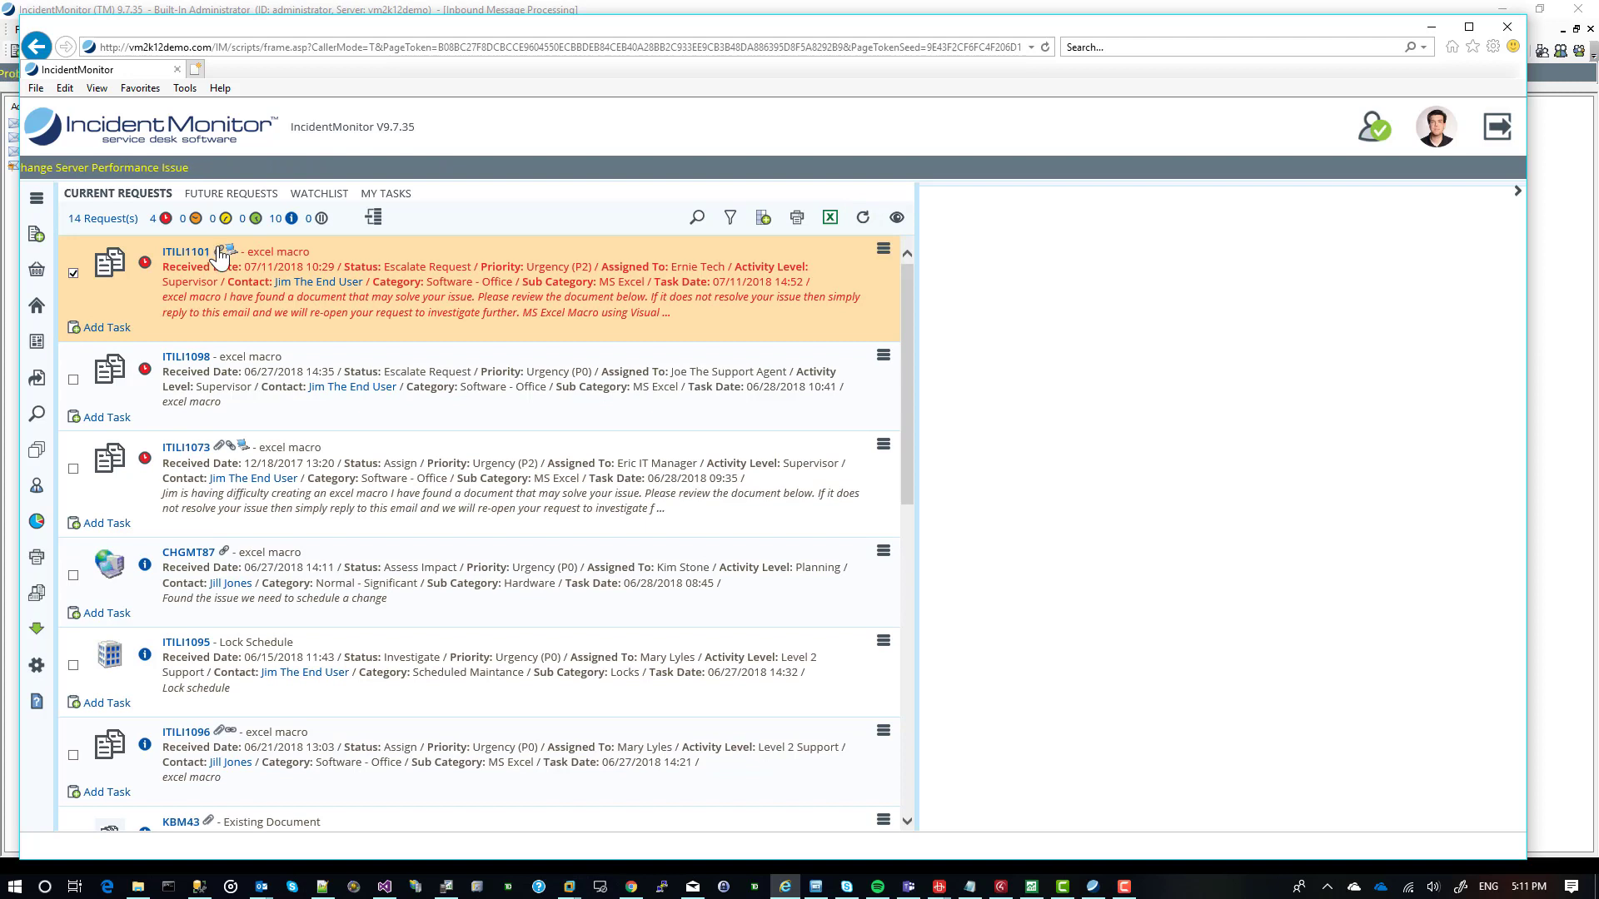
left_click(221, 253)
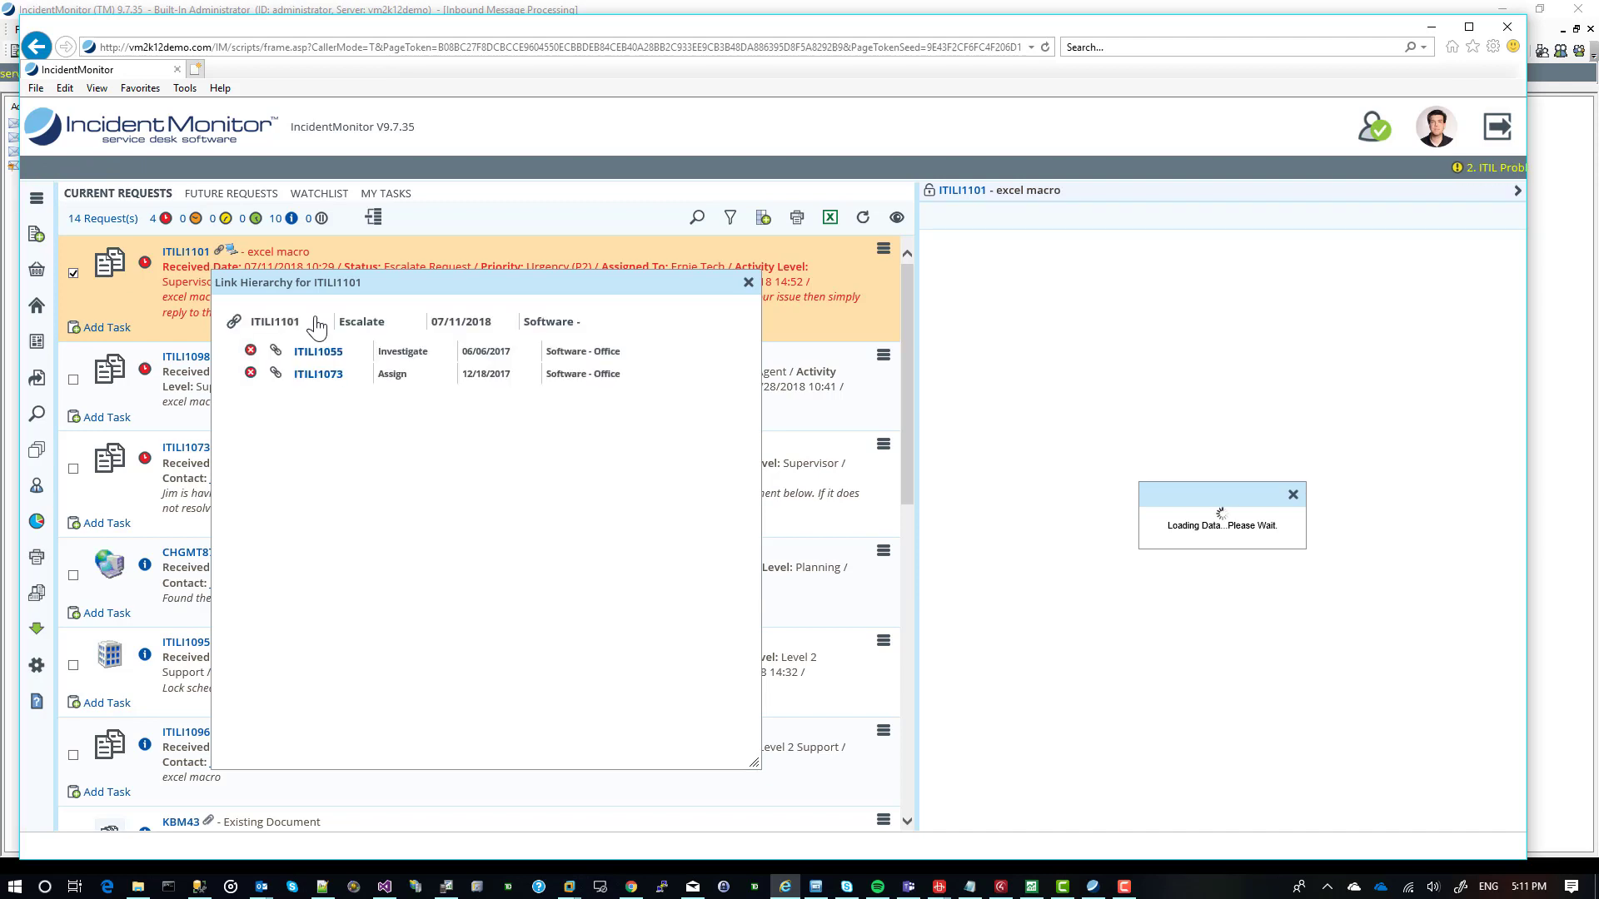
left_click(748, 283)
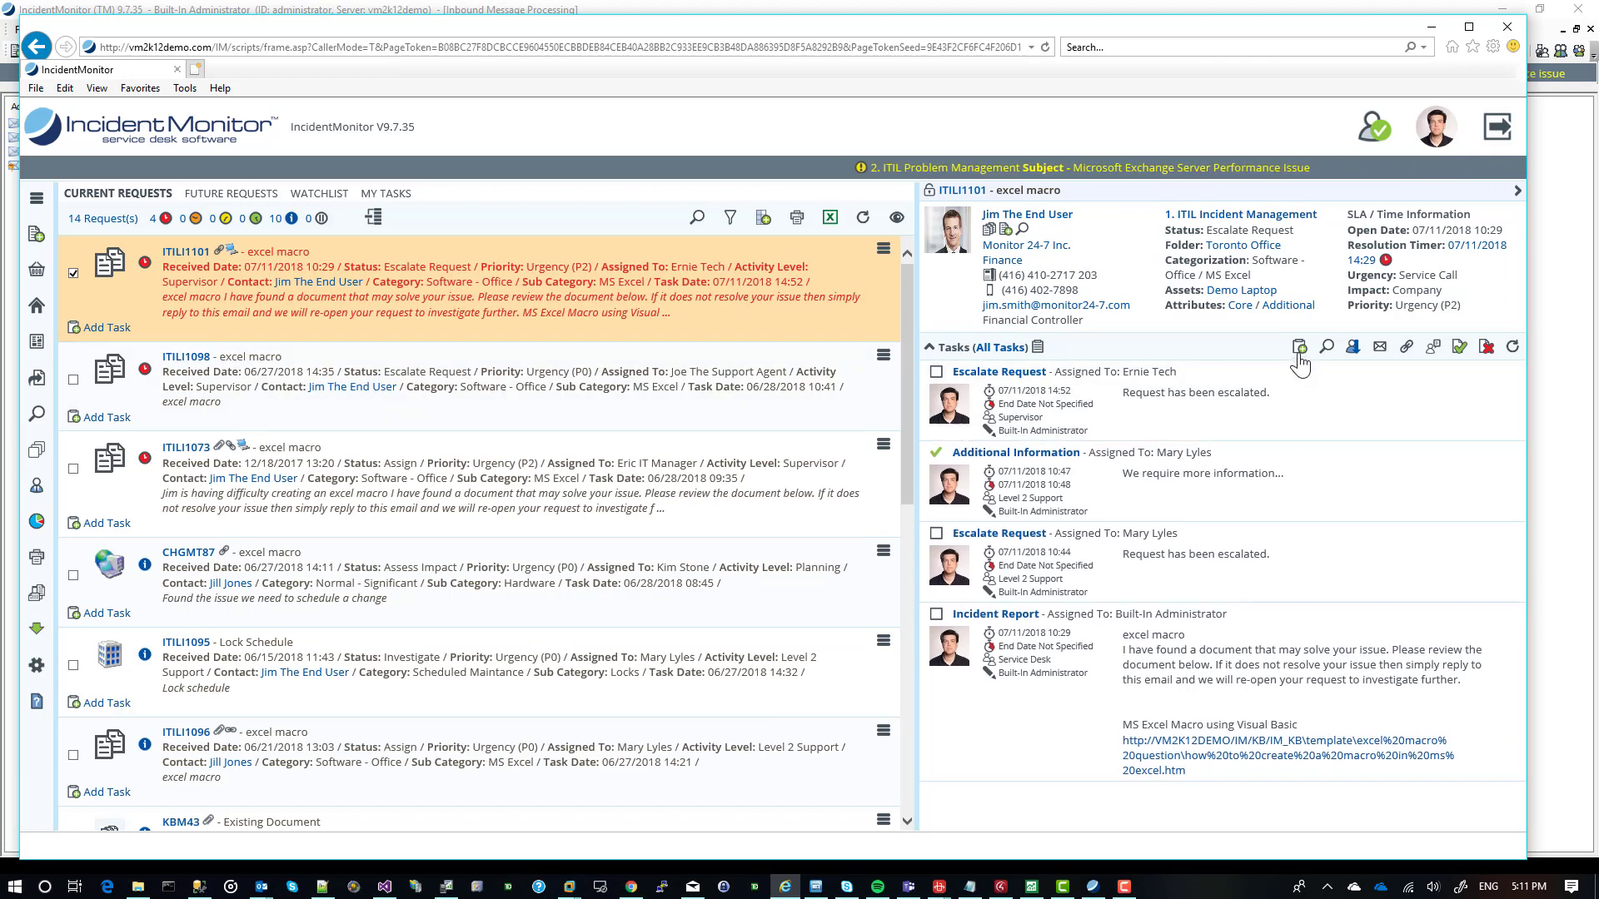
Start an Additional Information task directly under ITILI1101 in the request list, view the available task types and enter "Here is an update".
left_click(107, 328)
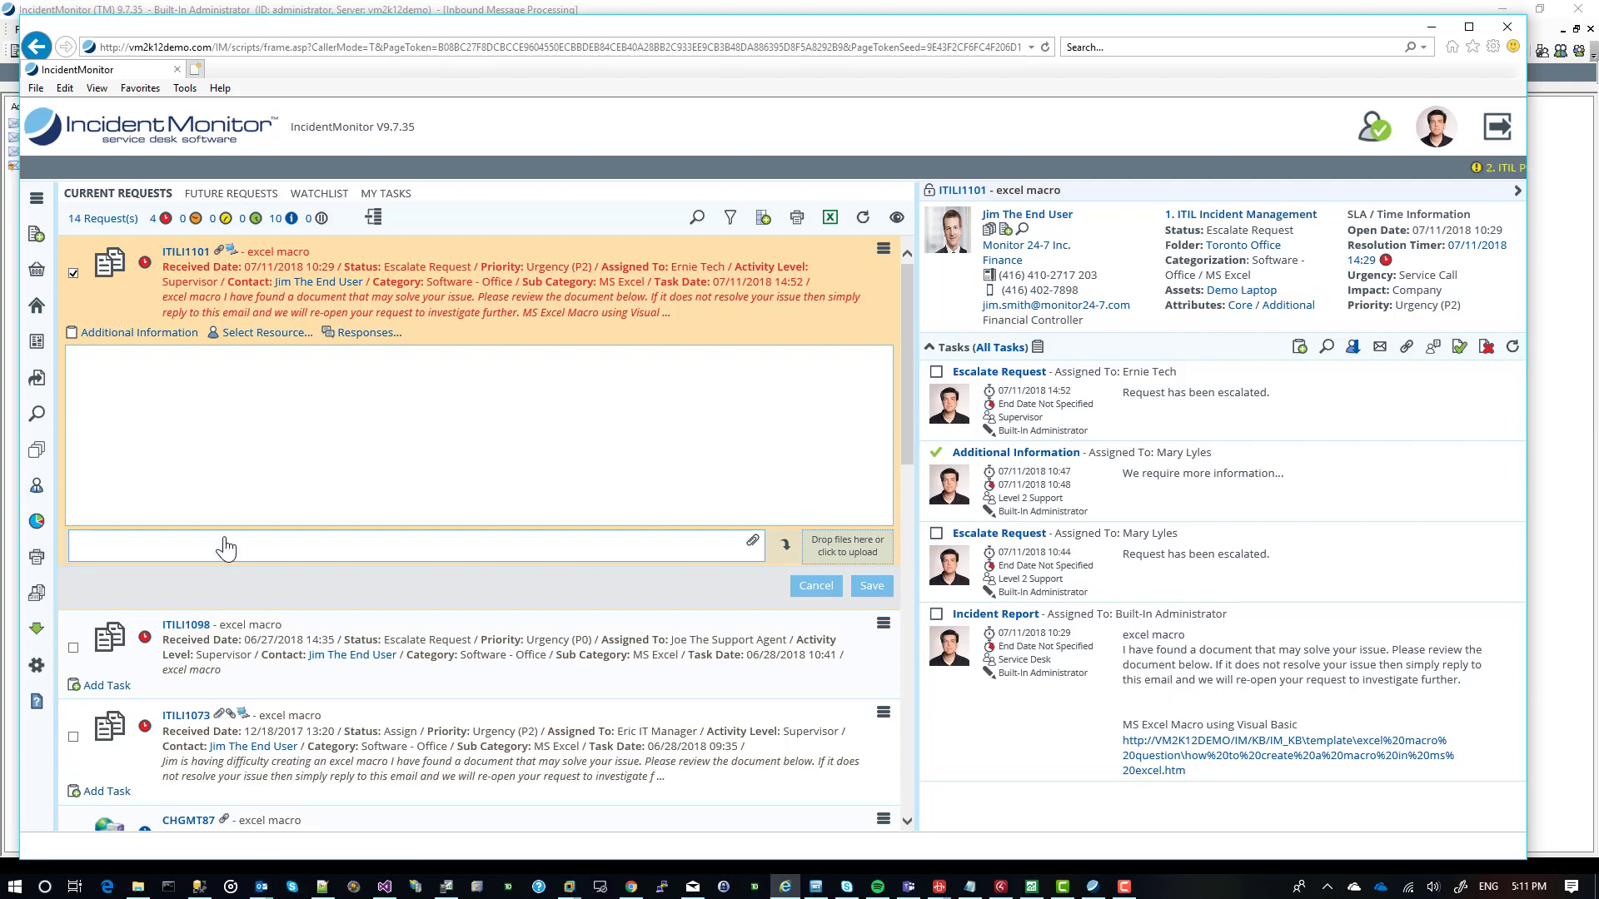
left_click(164, 334)
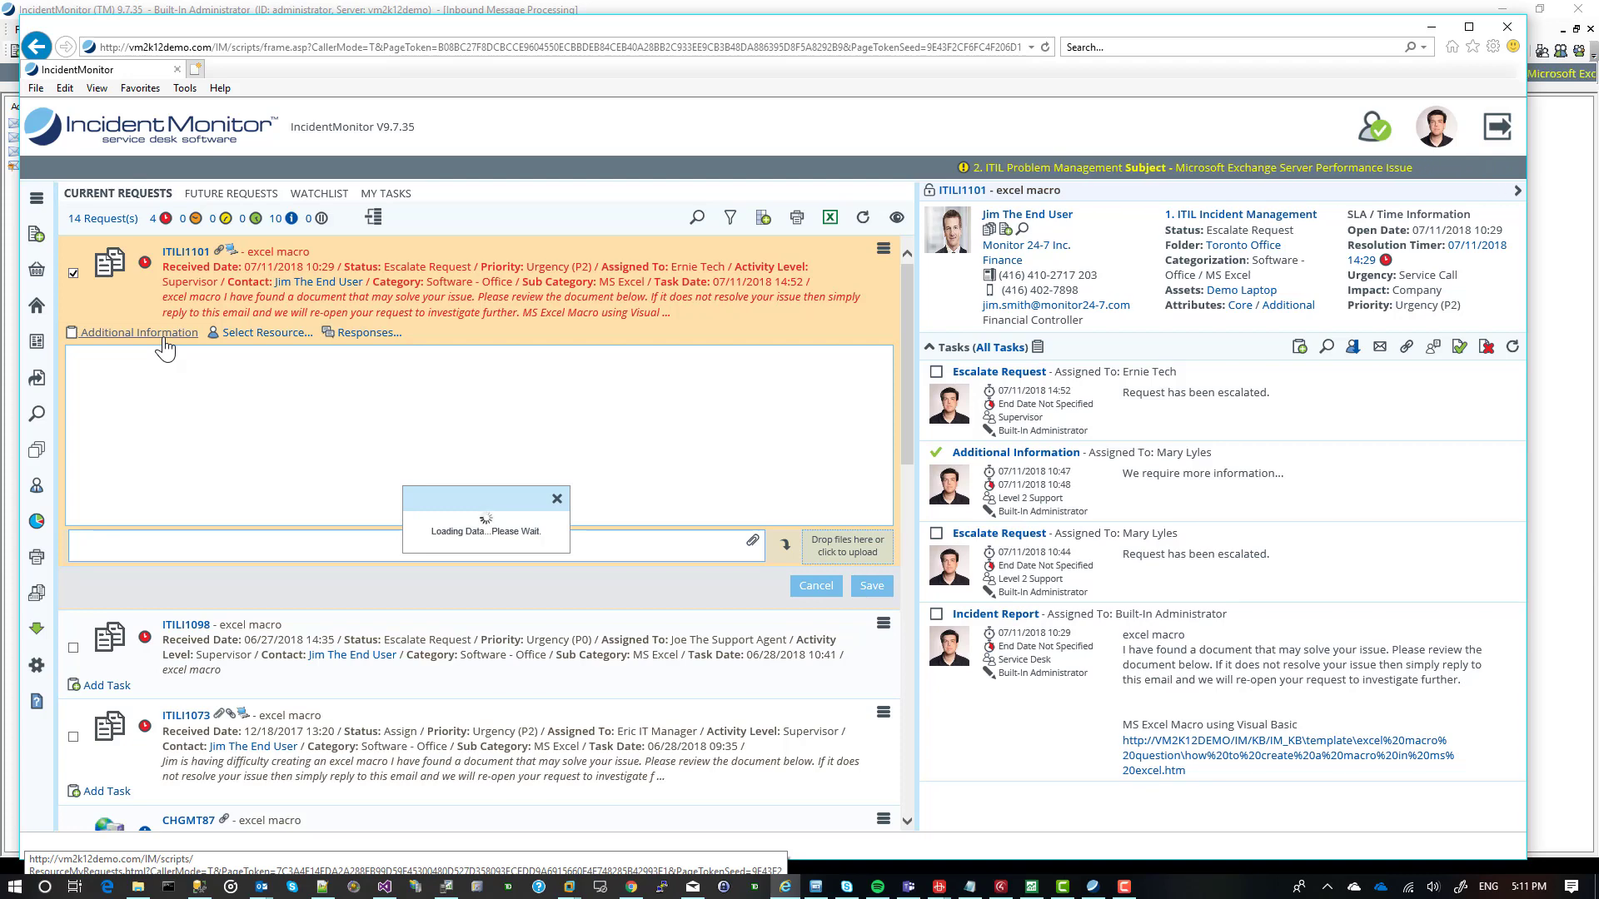
left_click_drag(424, 377, 427, 338)
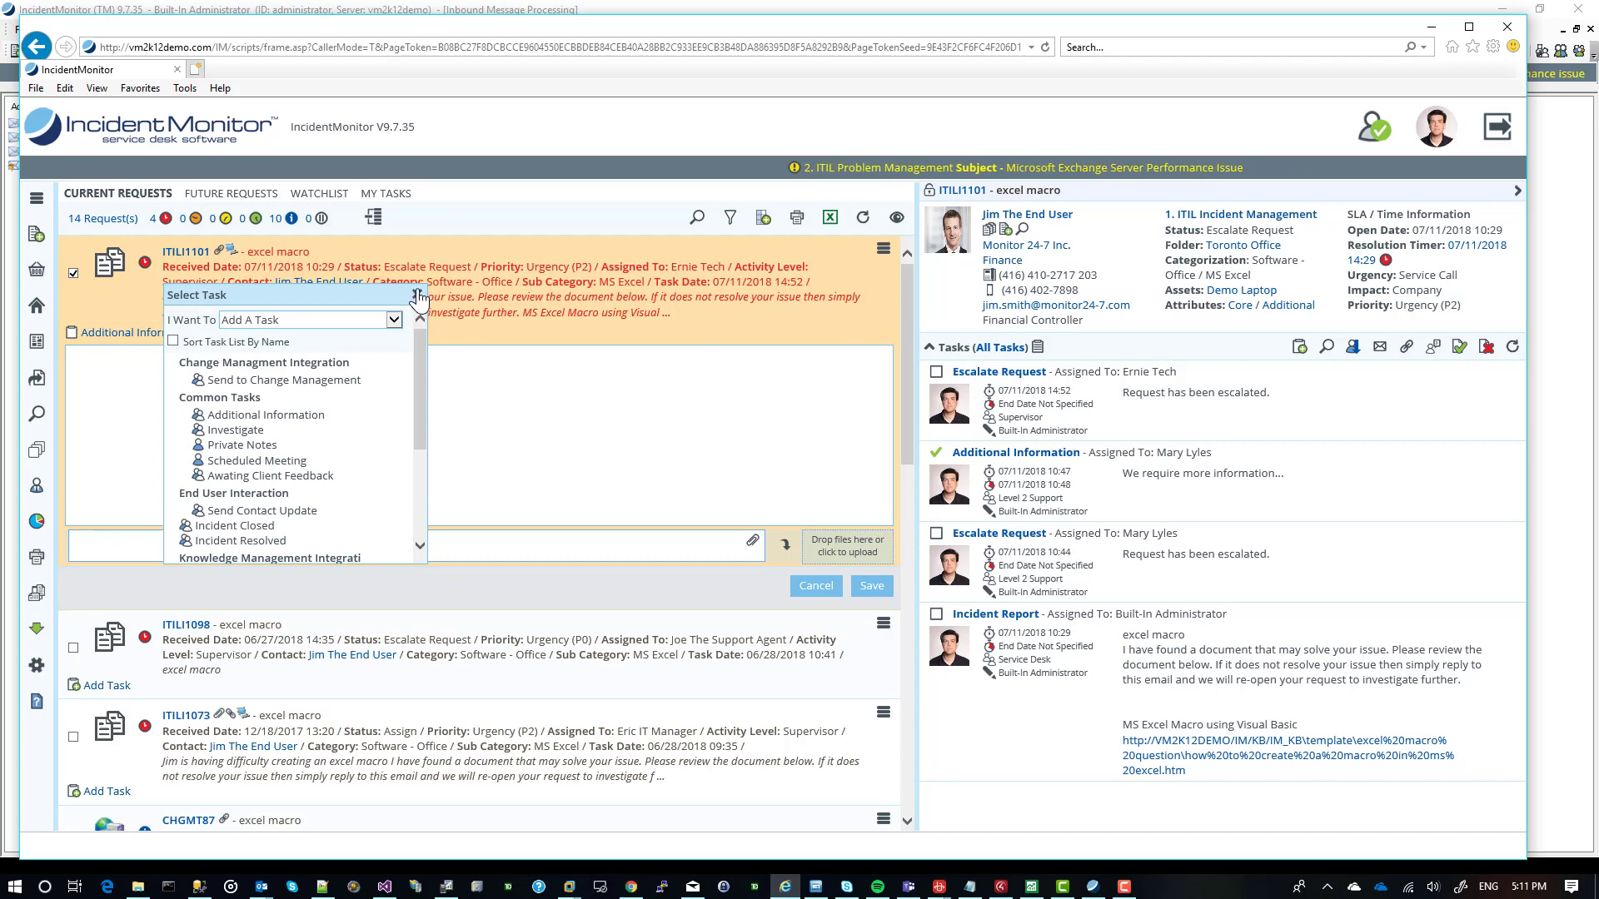
left_click(417, 295)
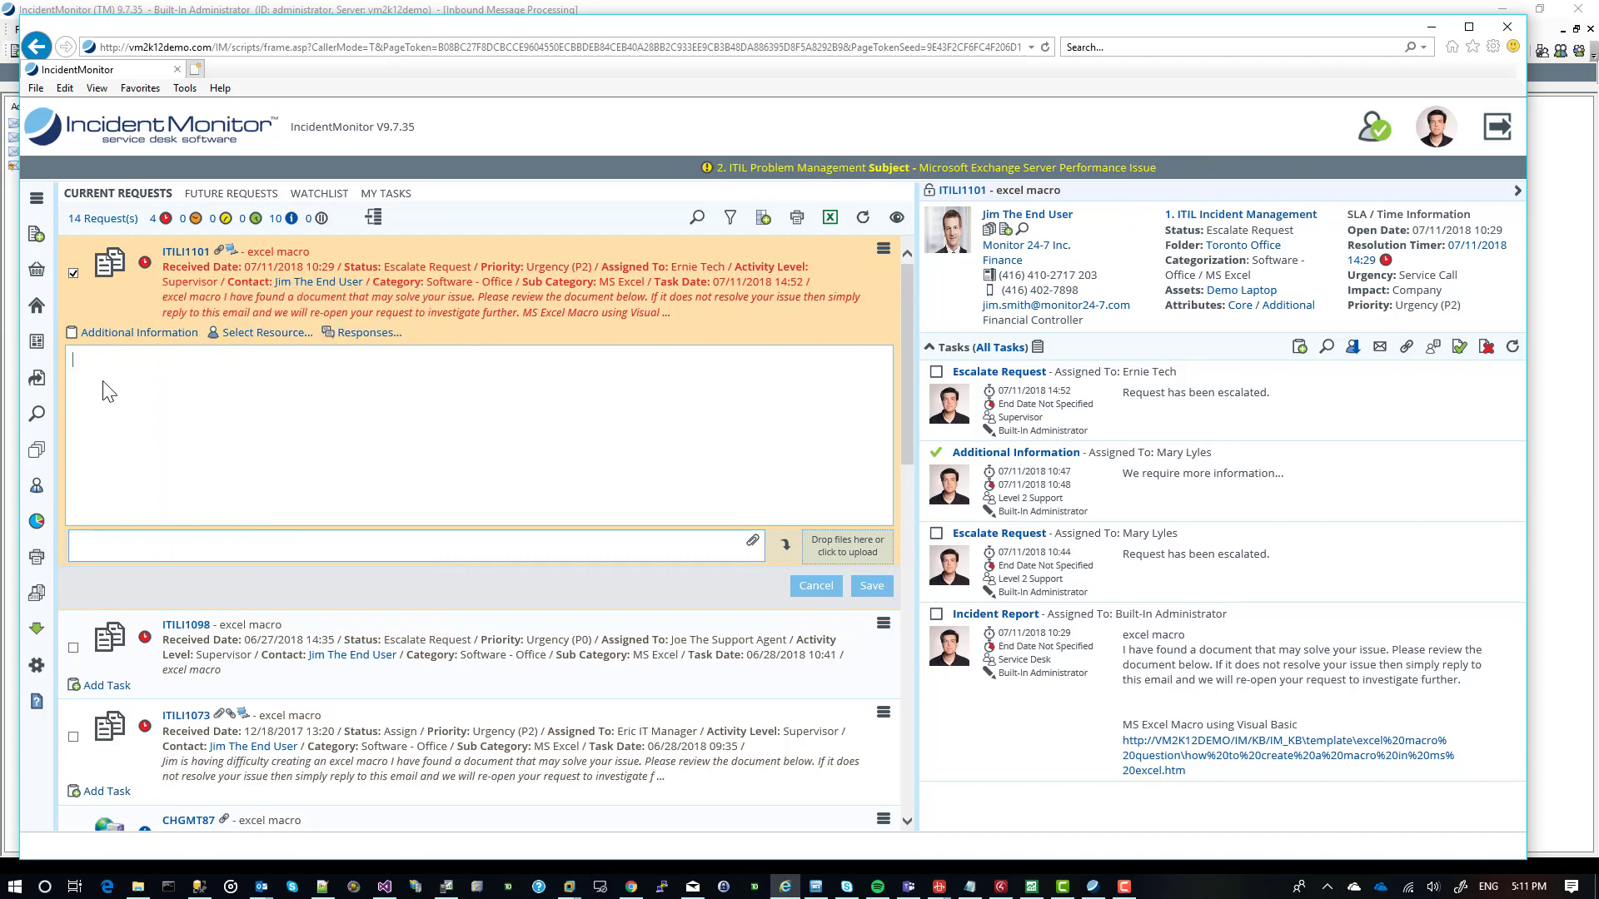
type("HEre is")
key("BackSpace")
key("BackSpace")
key("BackSpace")
key("BackSpace")
key("BackSpace")
key("BackSpace")
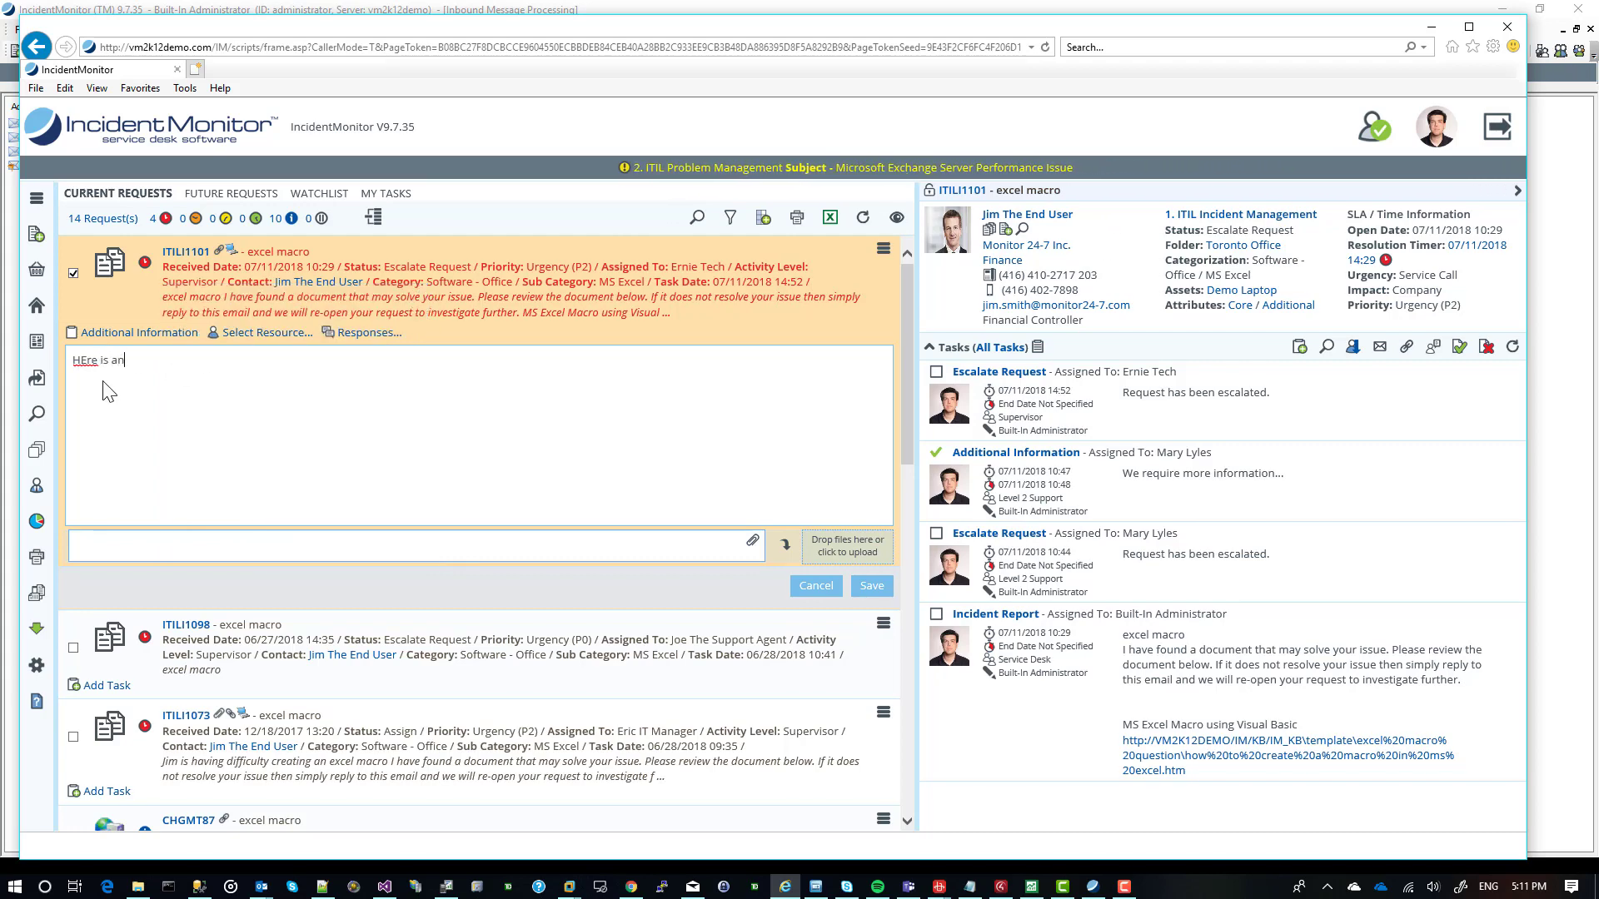
type("ere ")
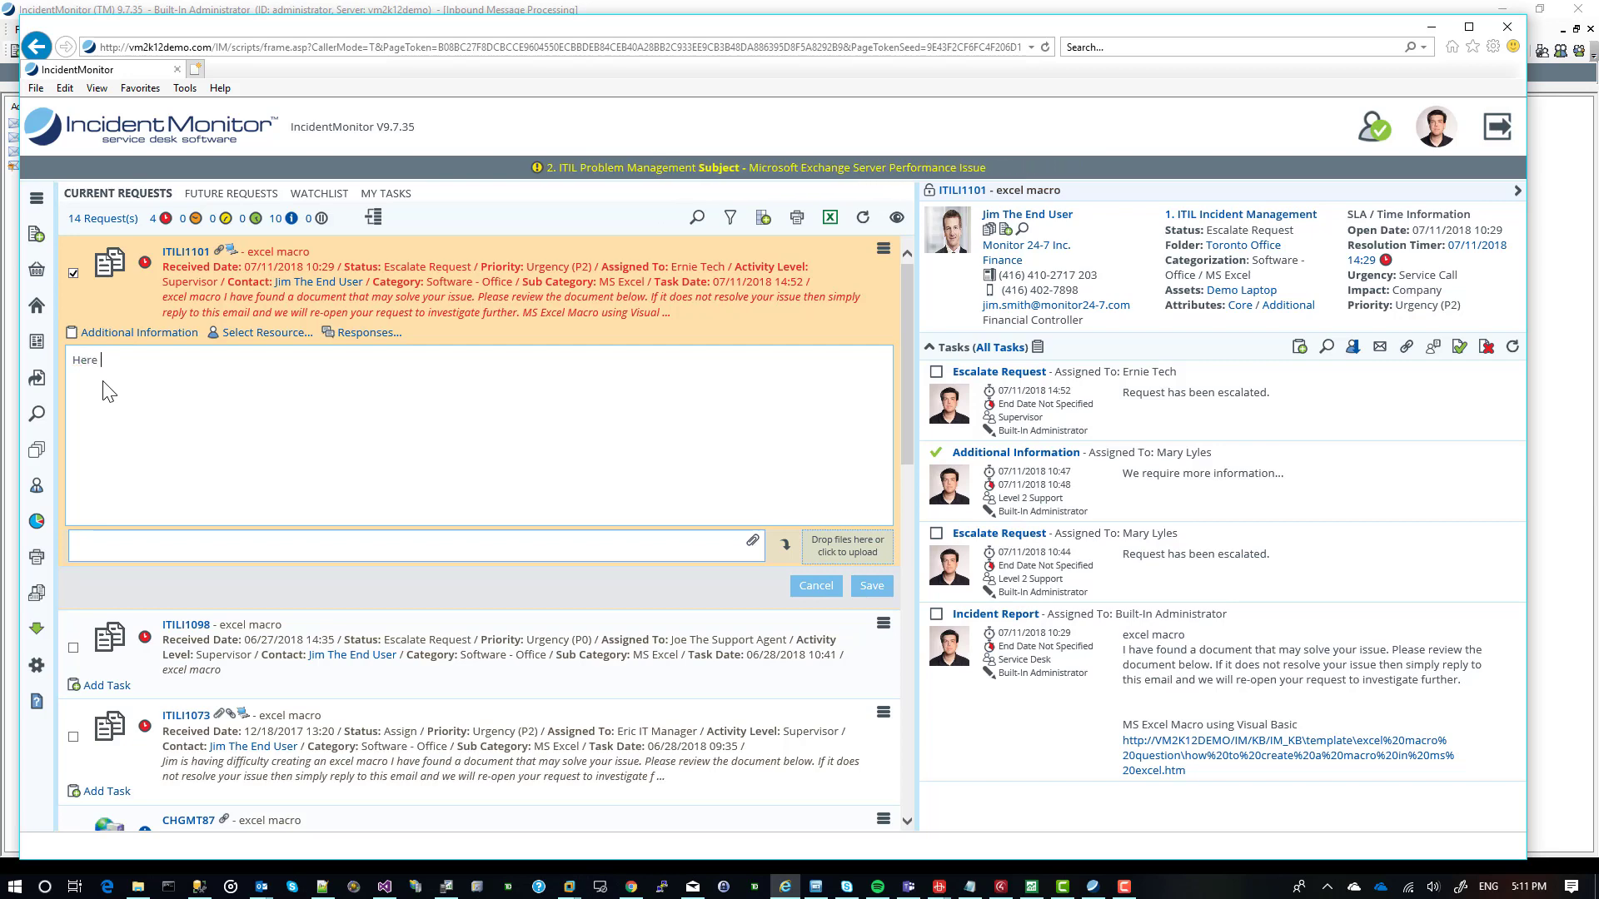
type("is an update")
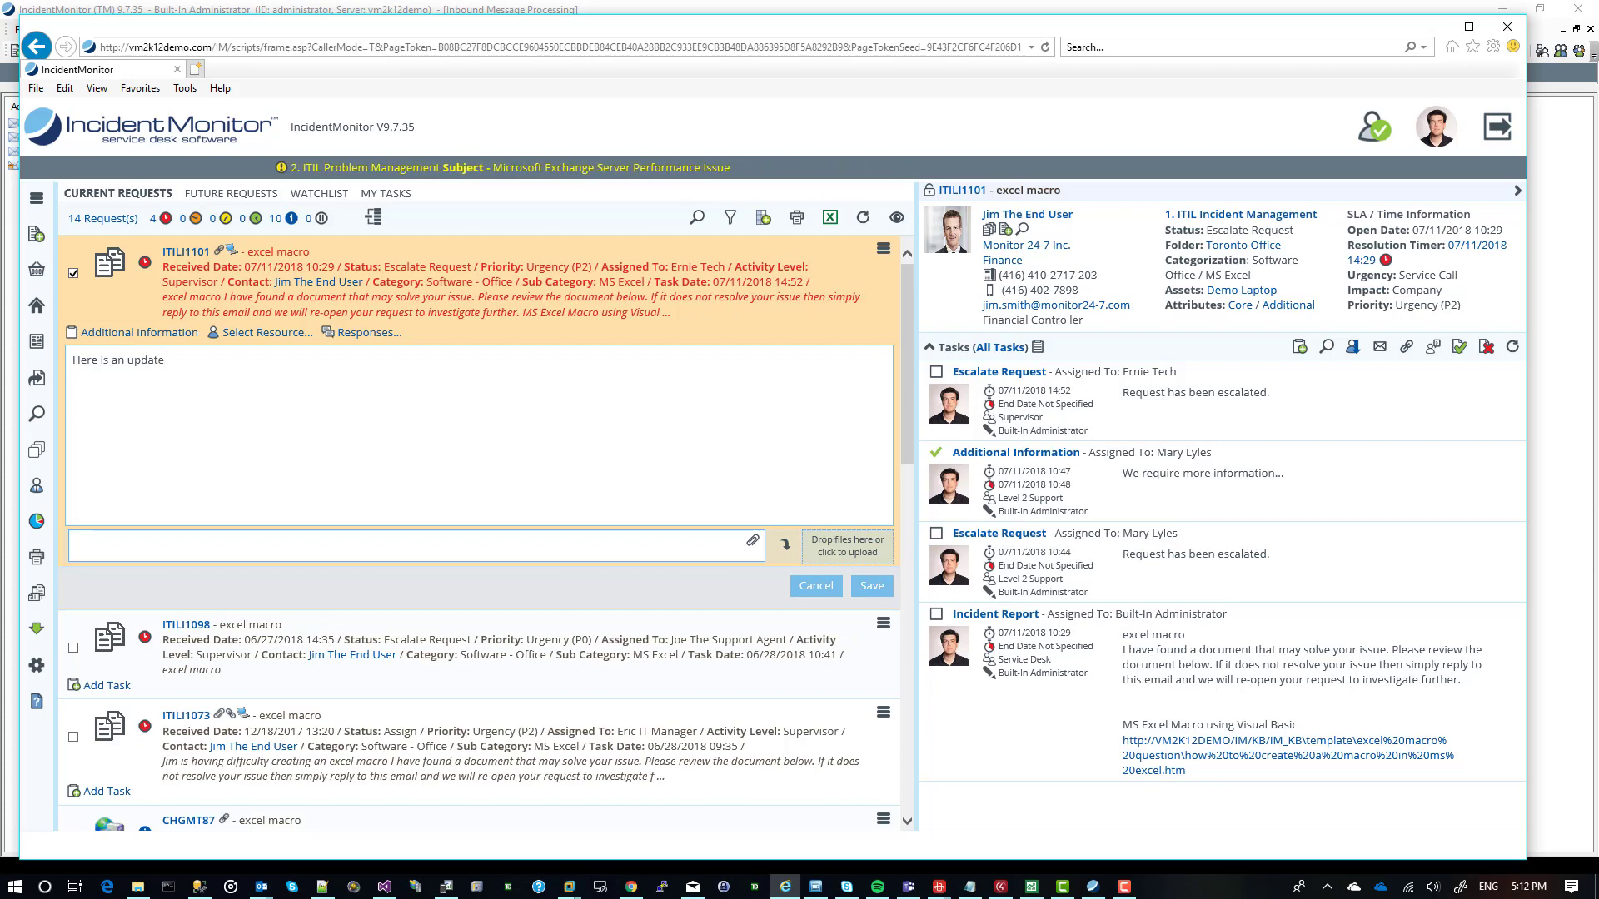
Attach COD.pdf from File Explorer to the new task and save the task.
left_click(139, 891)
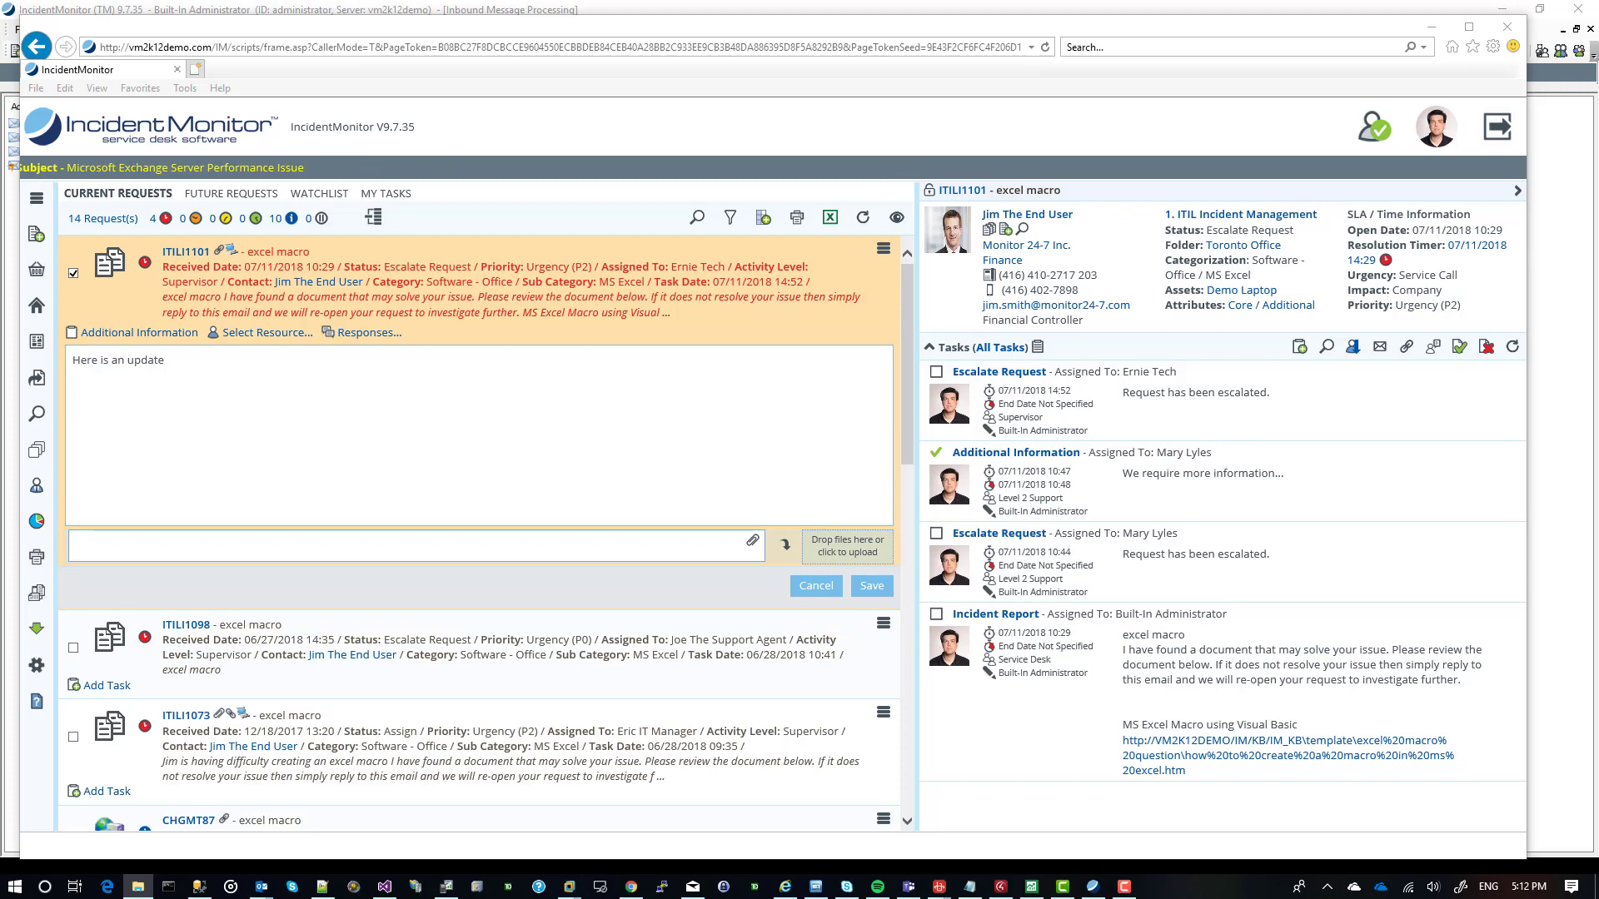
left_click_drag(258, 824, 846, 553)
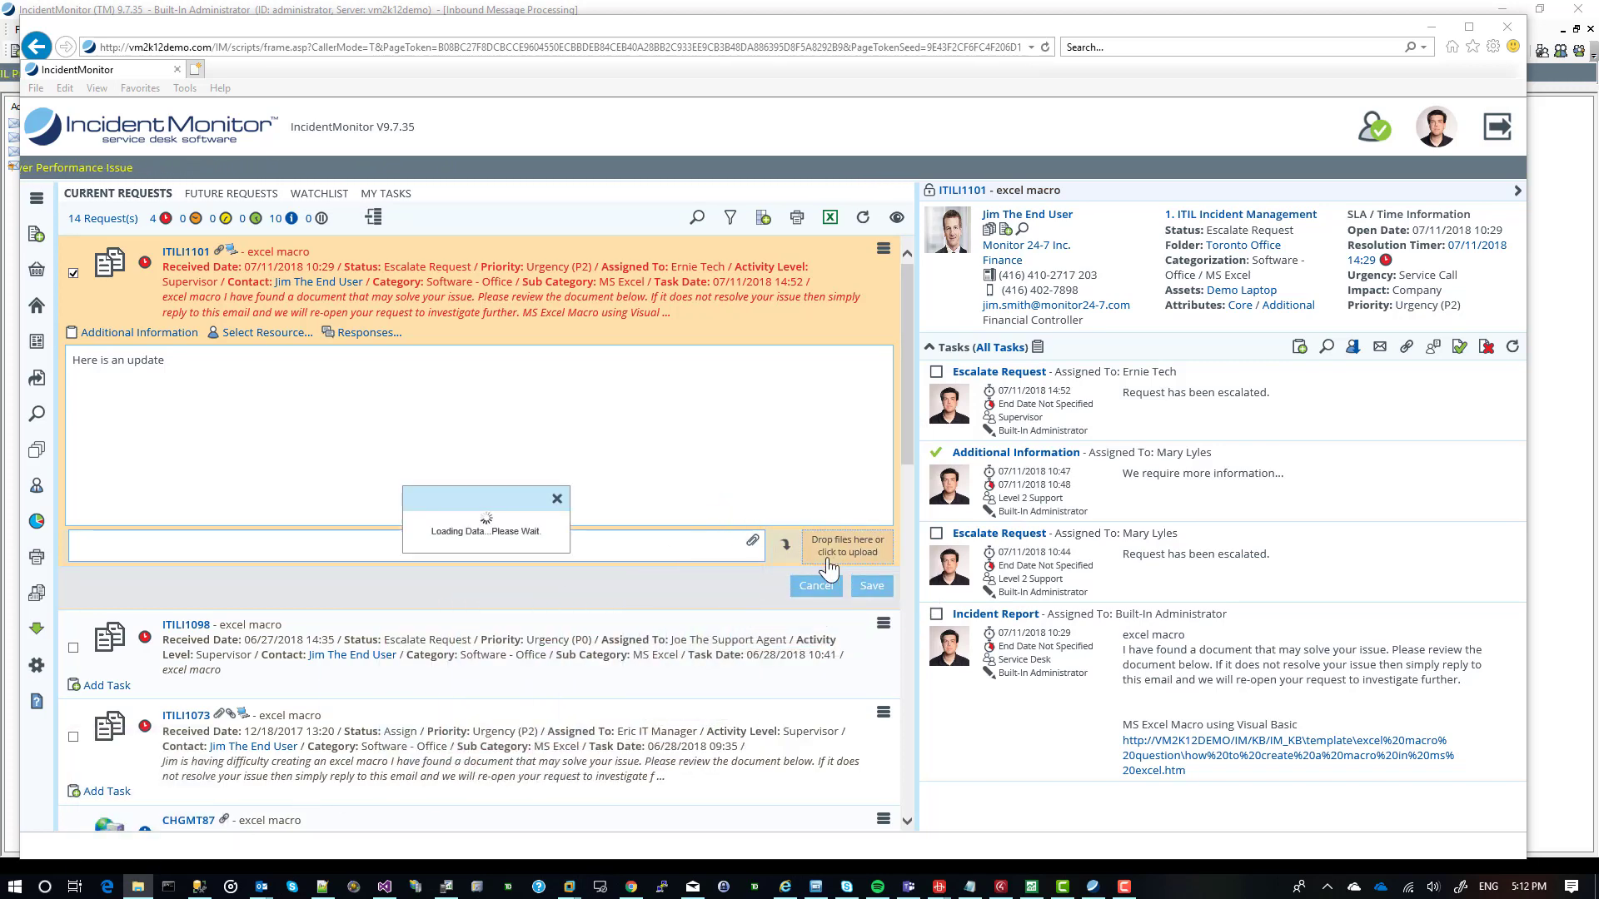
left_click(870, 586)
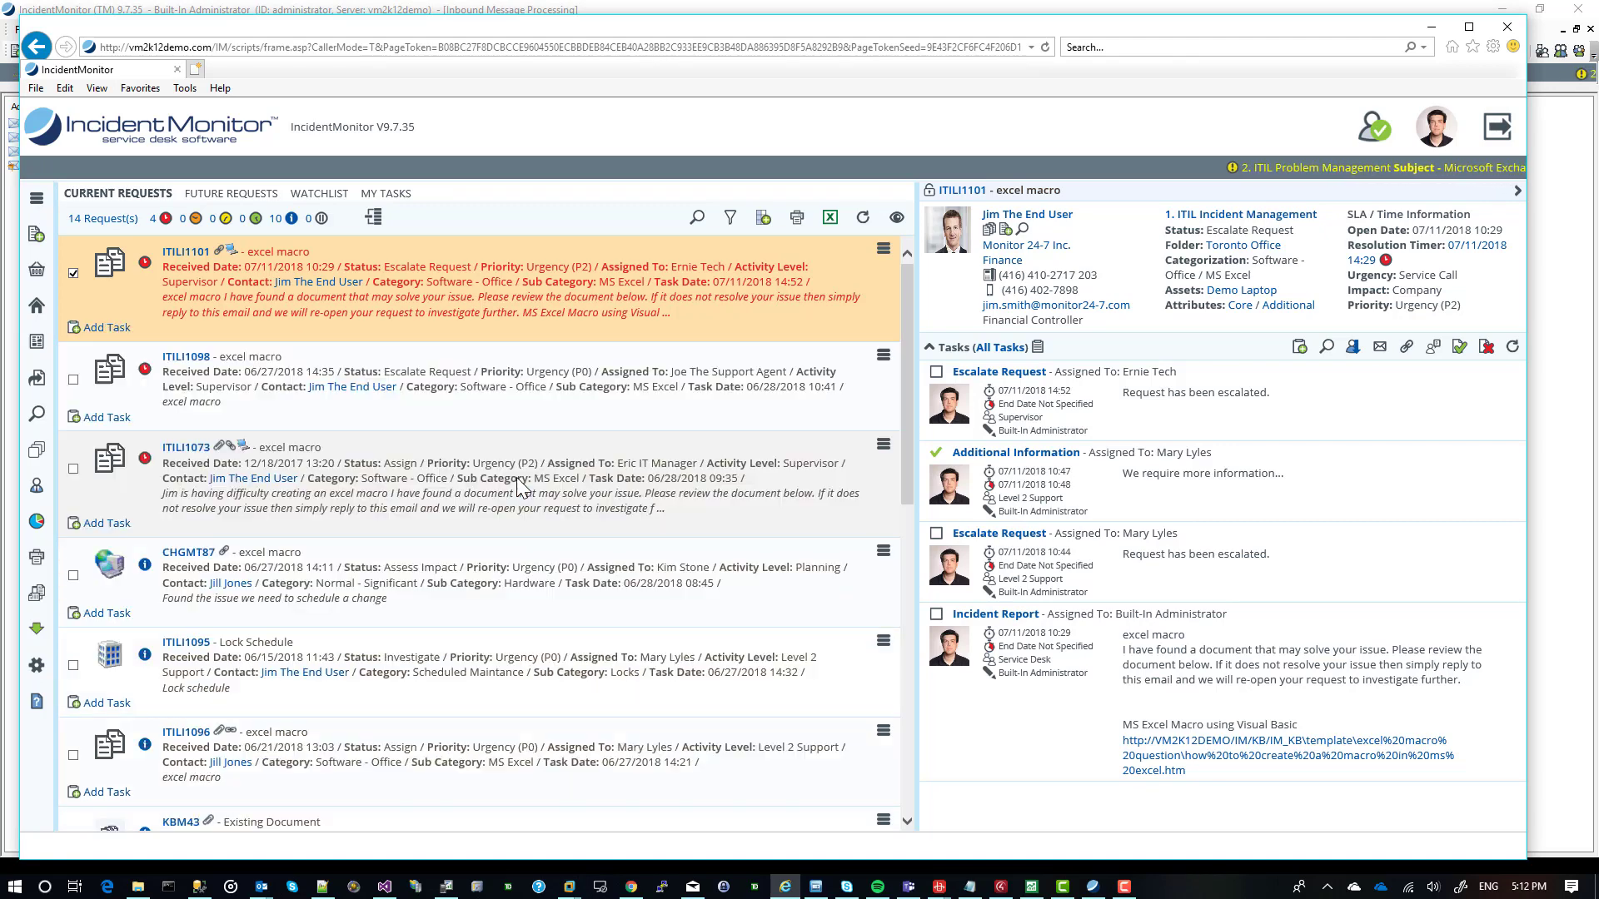
Start another task in the ITILI1101 details and change its type from the default to Send Contact Update.
left_click(1006, 406)
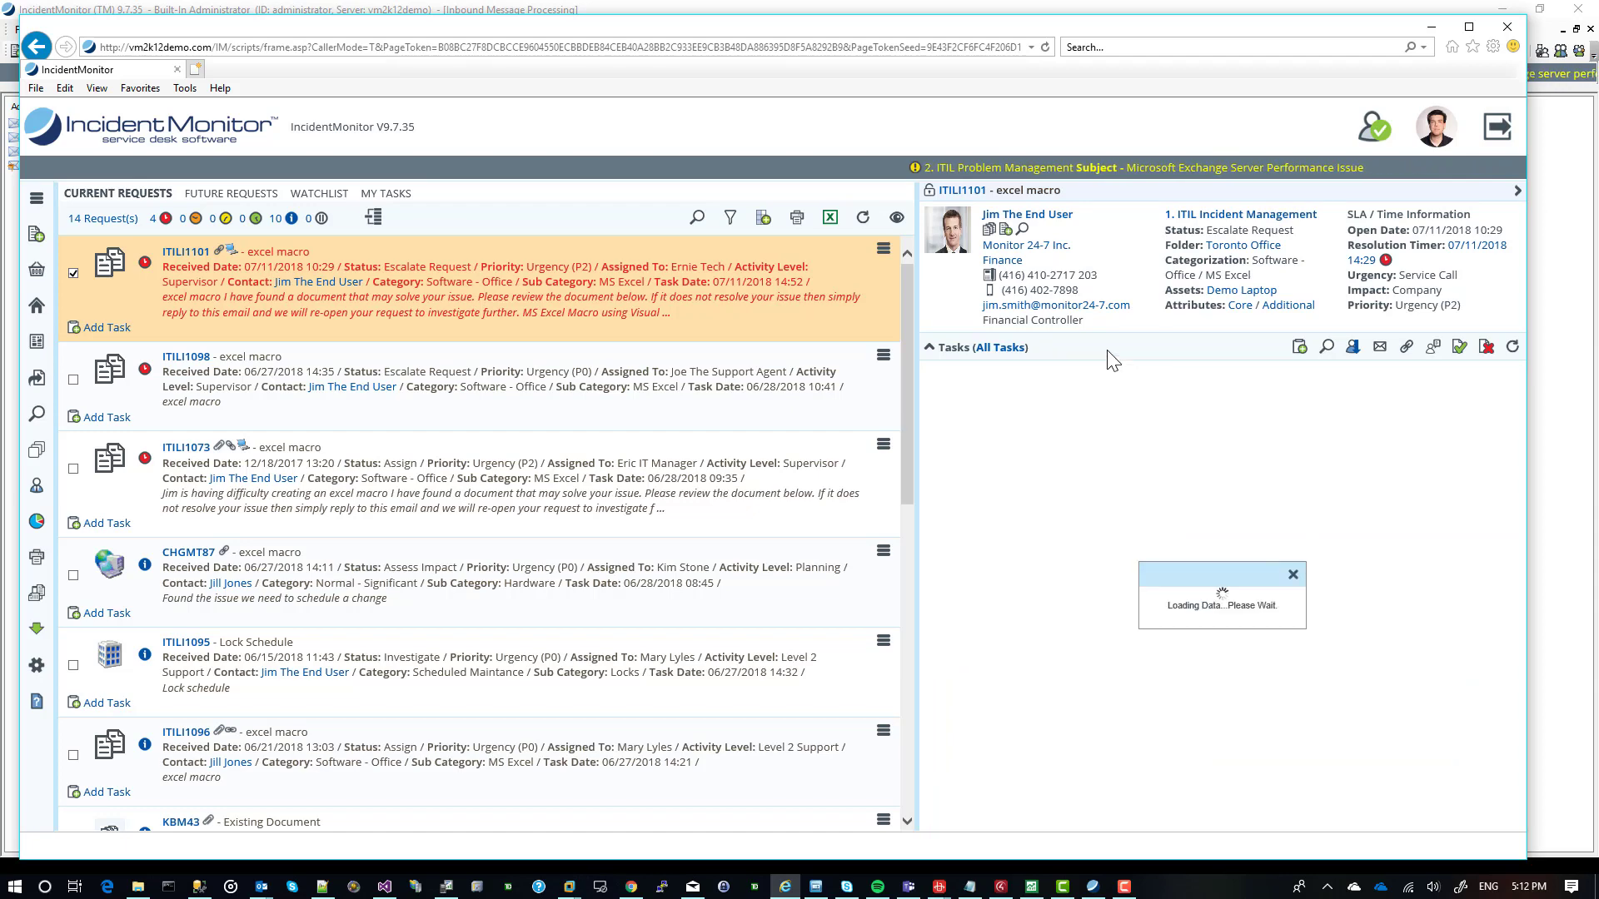
left_click(1297, 353)
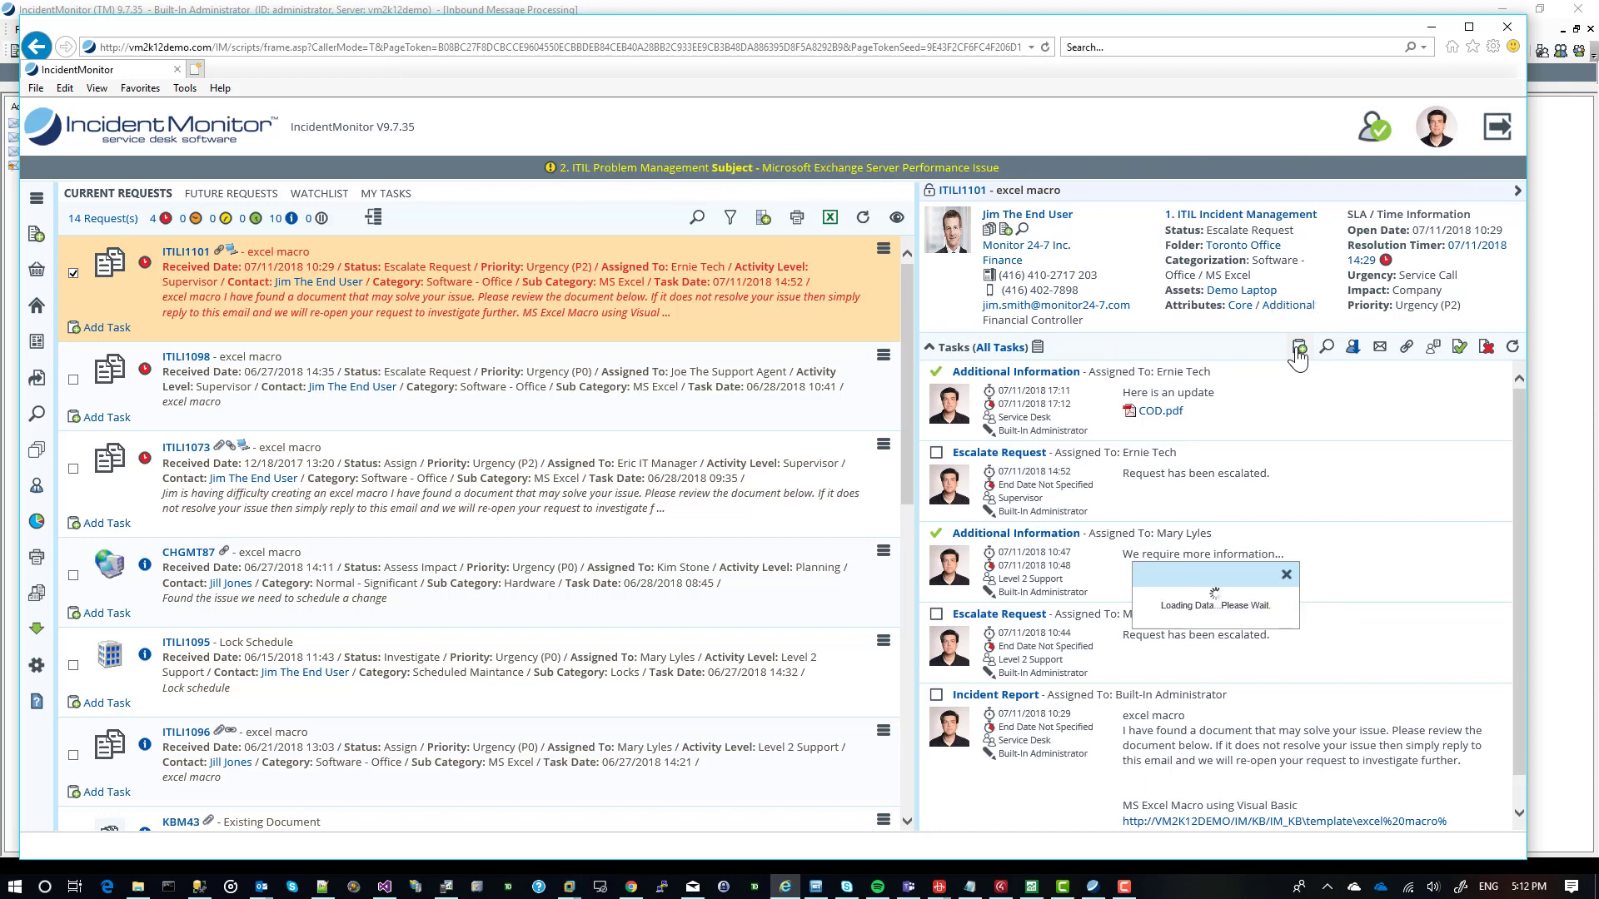
double_click(1195, 389)
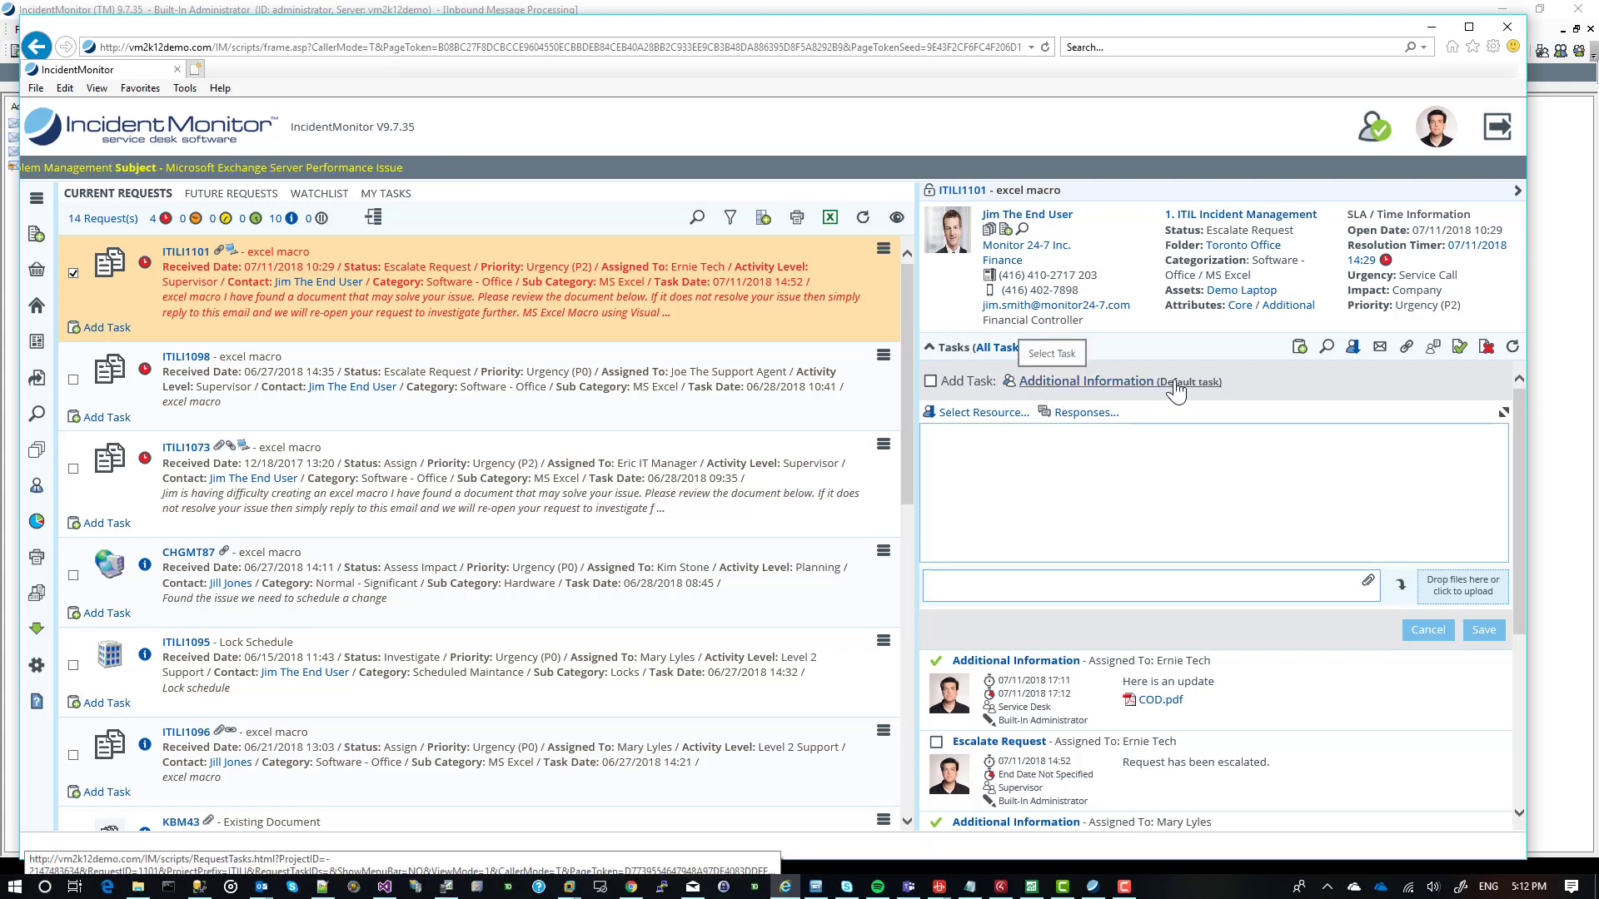
left_click(1078, 385)
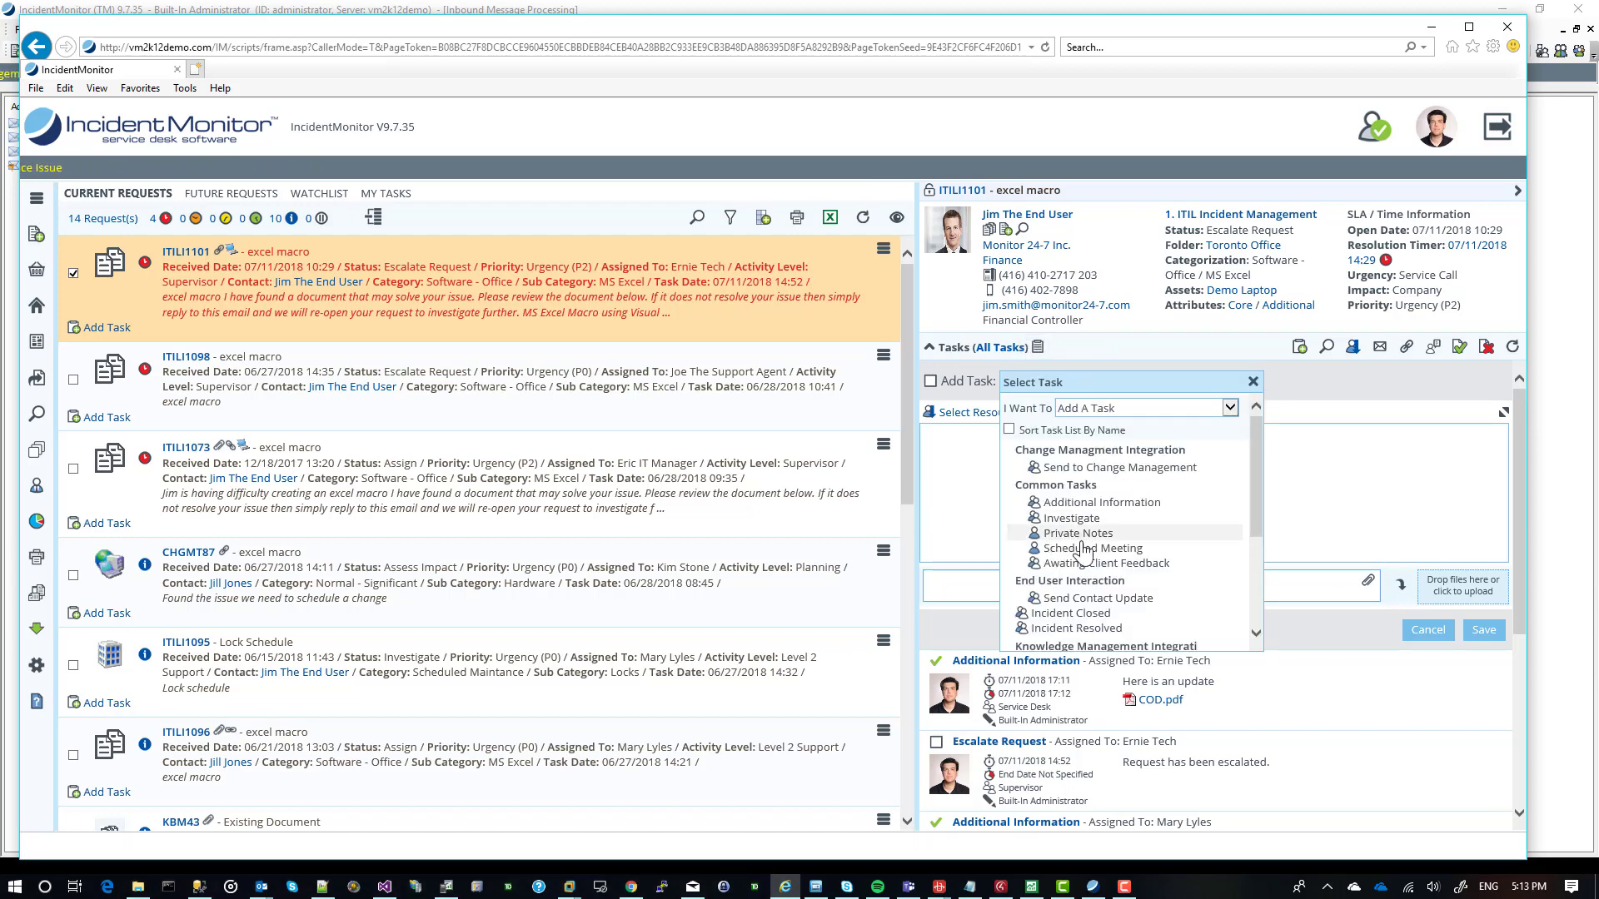
left_click(1084, 598)
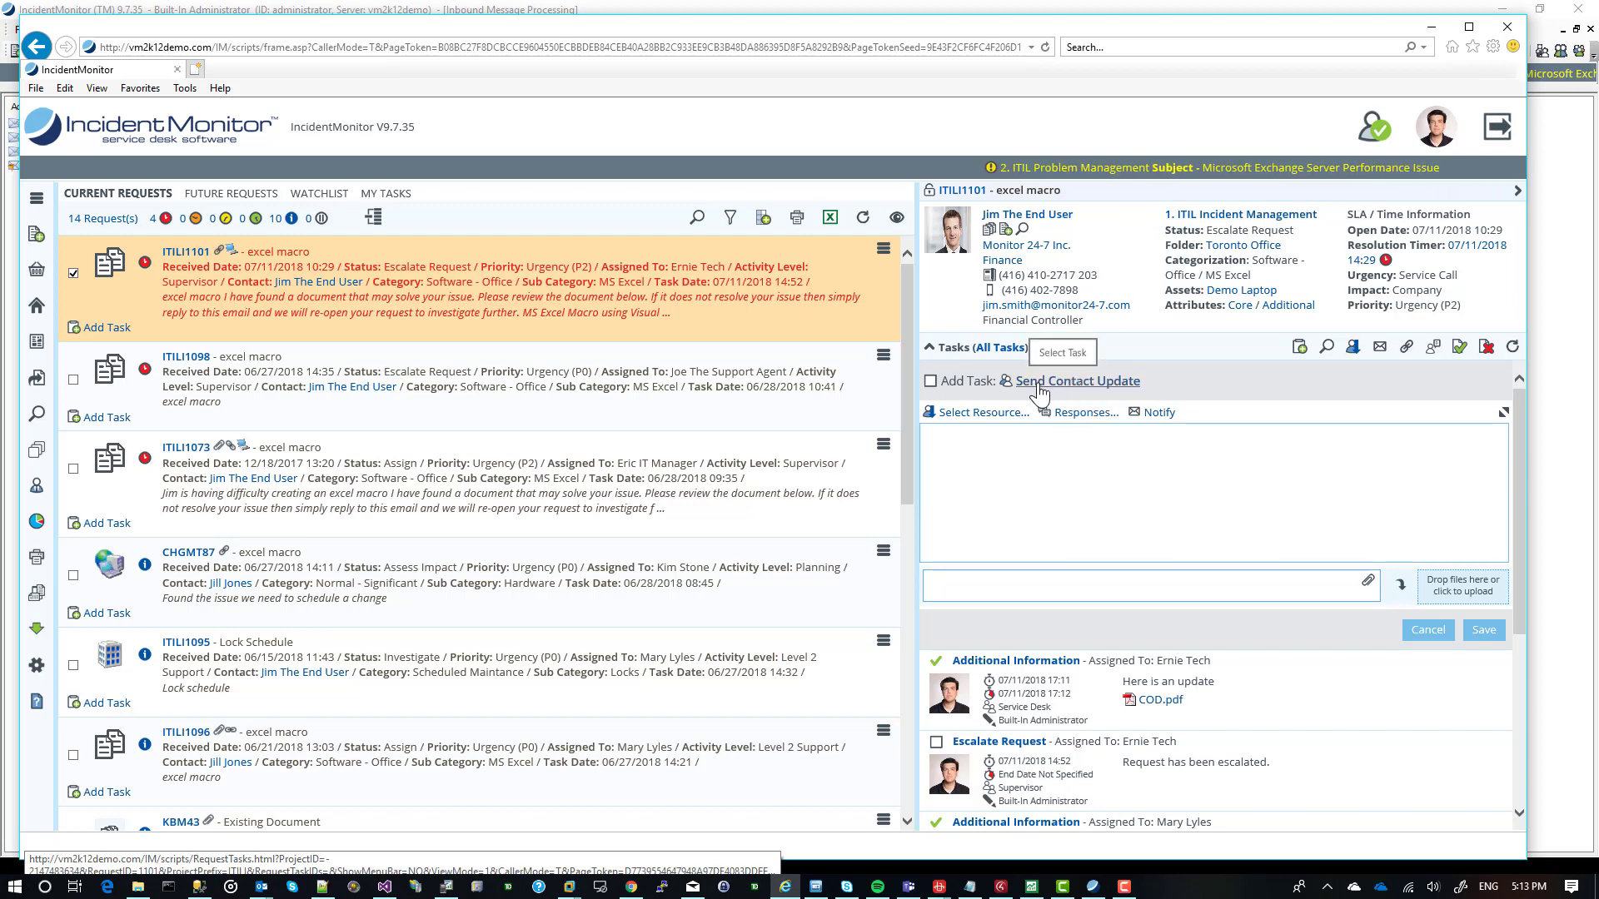
Search for an IM Person by first name and add the Financial Controller contact to the task's notification CC list.
left_click(1156, 415)
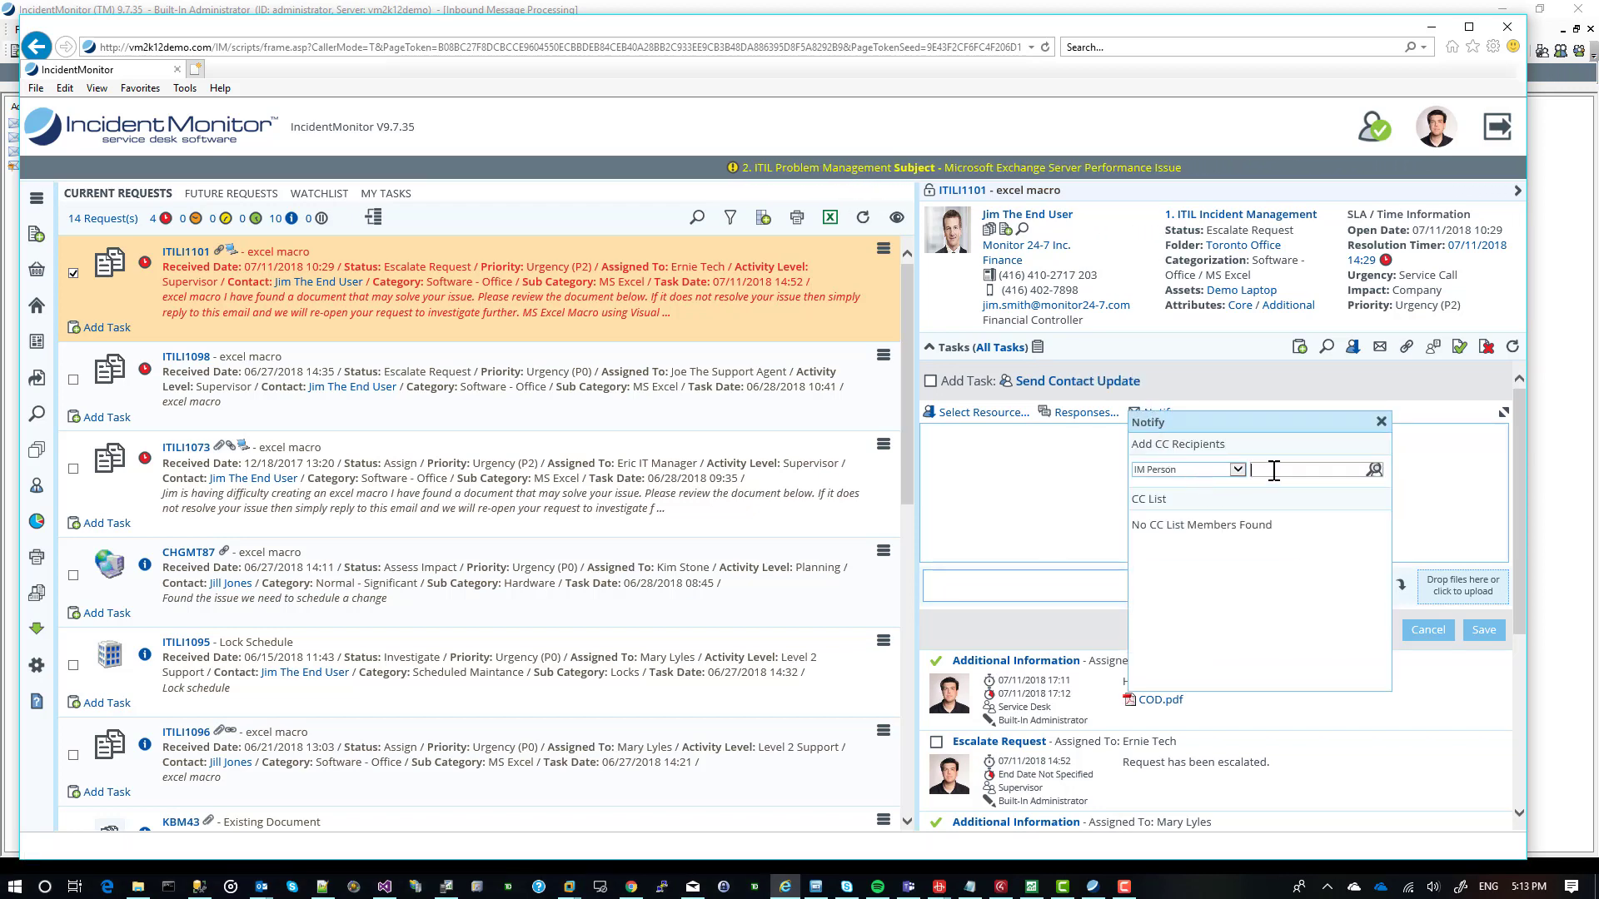
left_click(1274, 471)
type("jim")
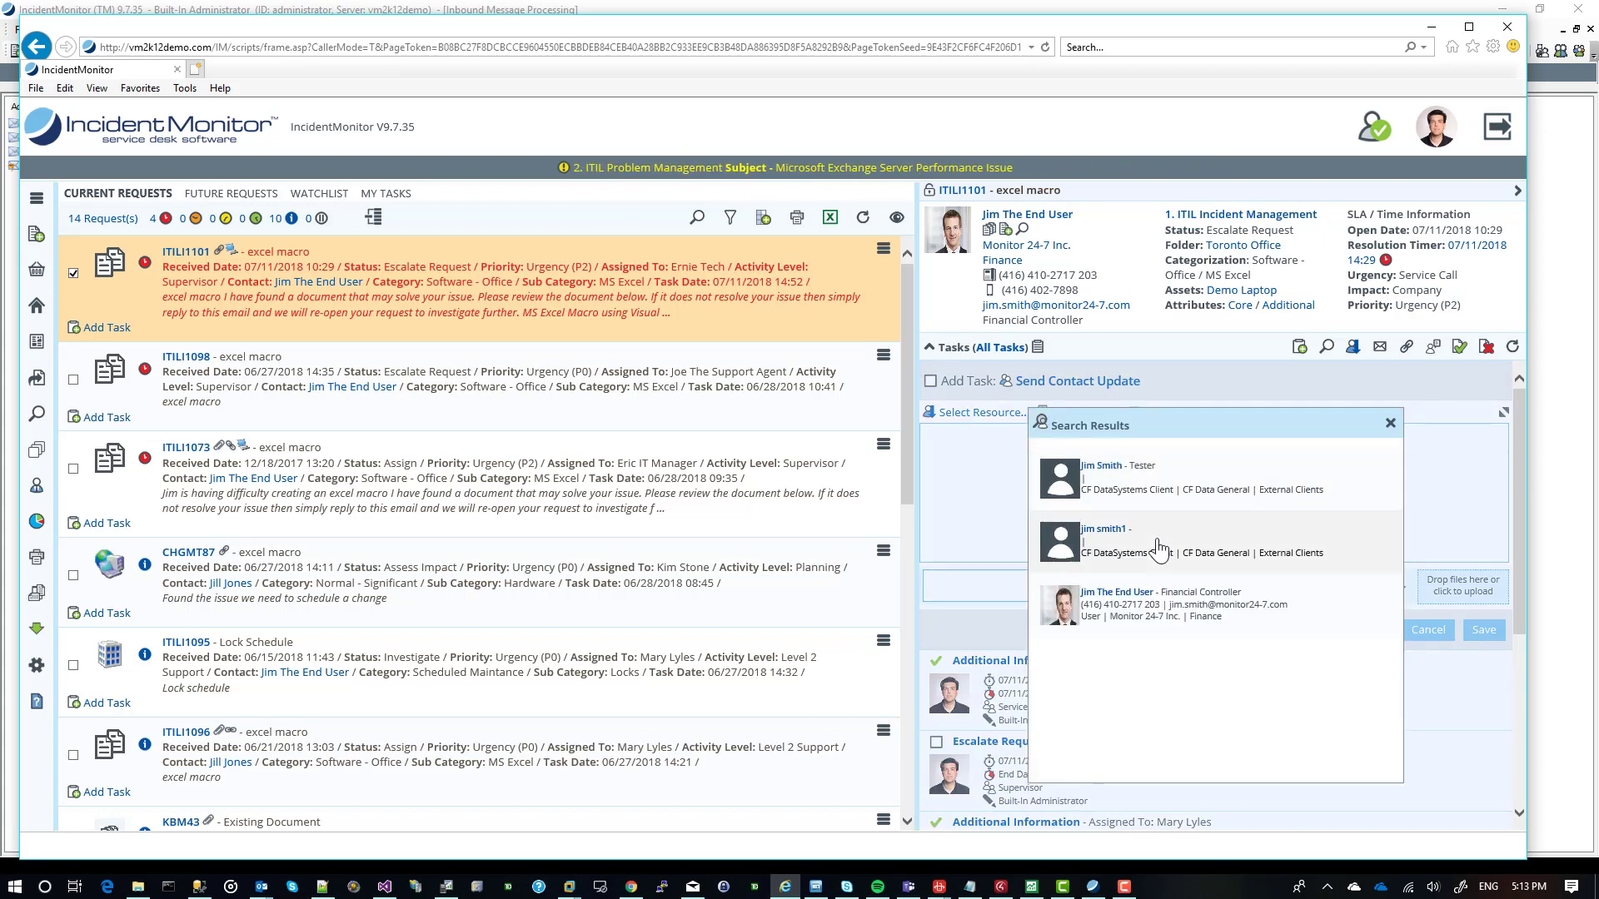
left_click(1189, 587)
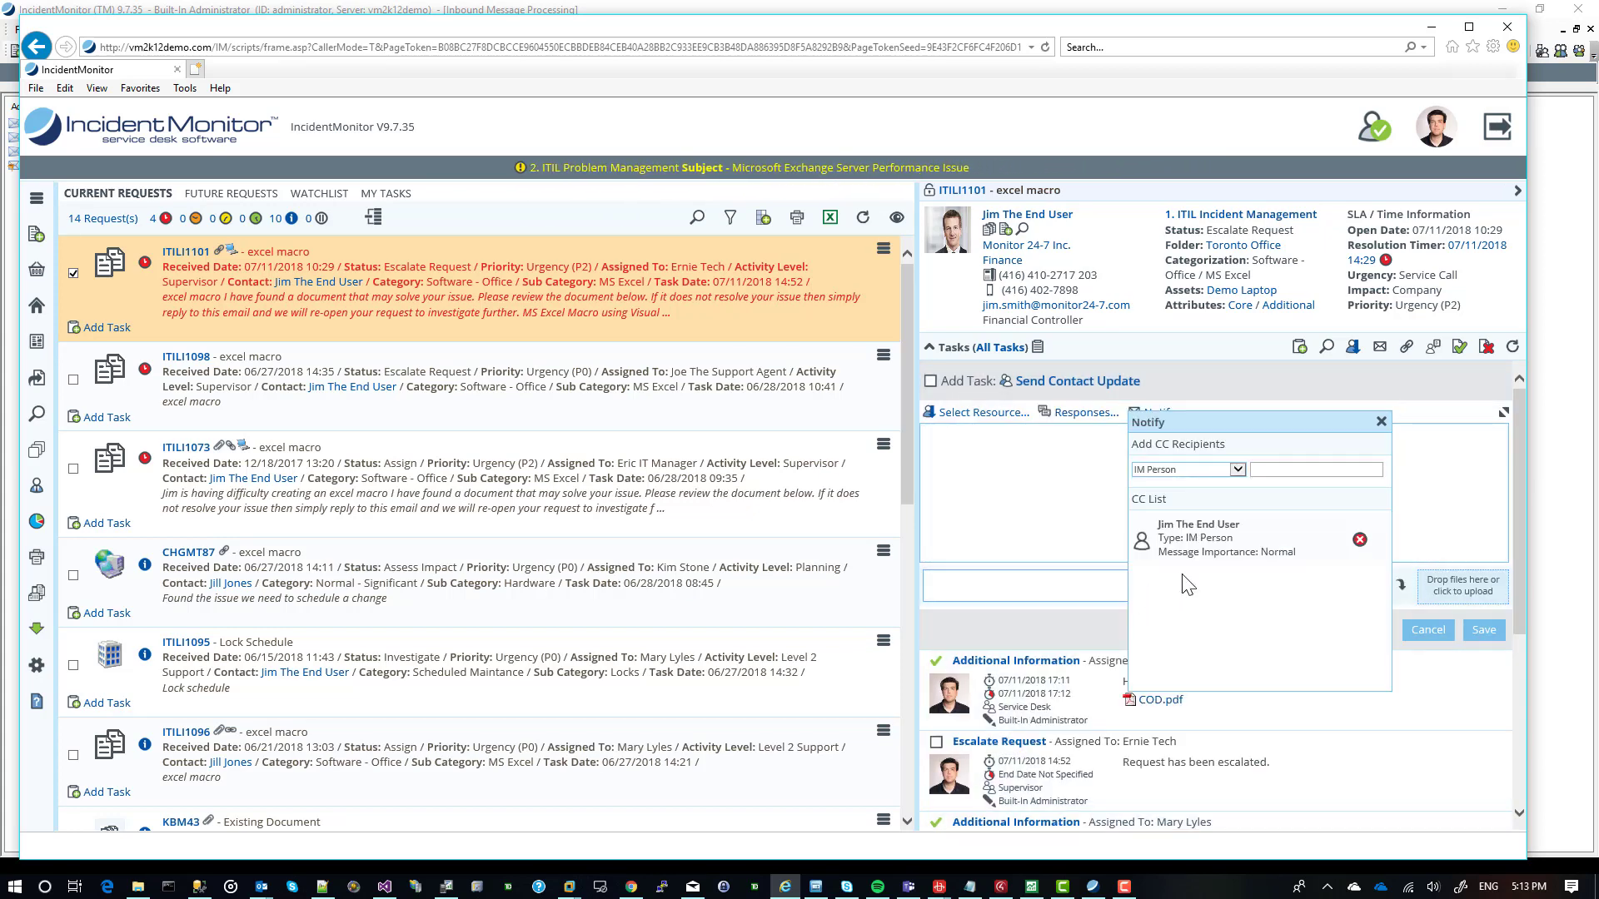
Check the recipient types available for the task's CC list and close the notification settings.
left_click(1215, 471)
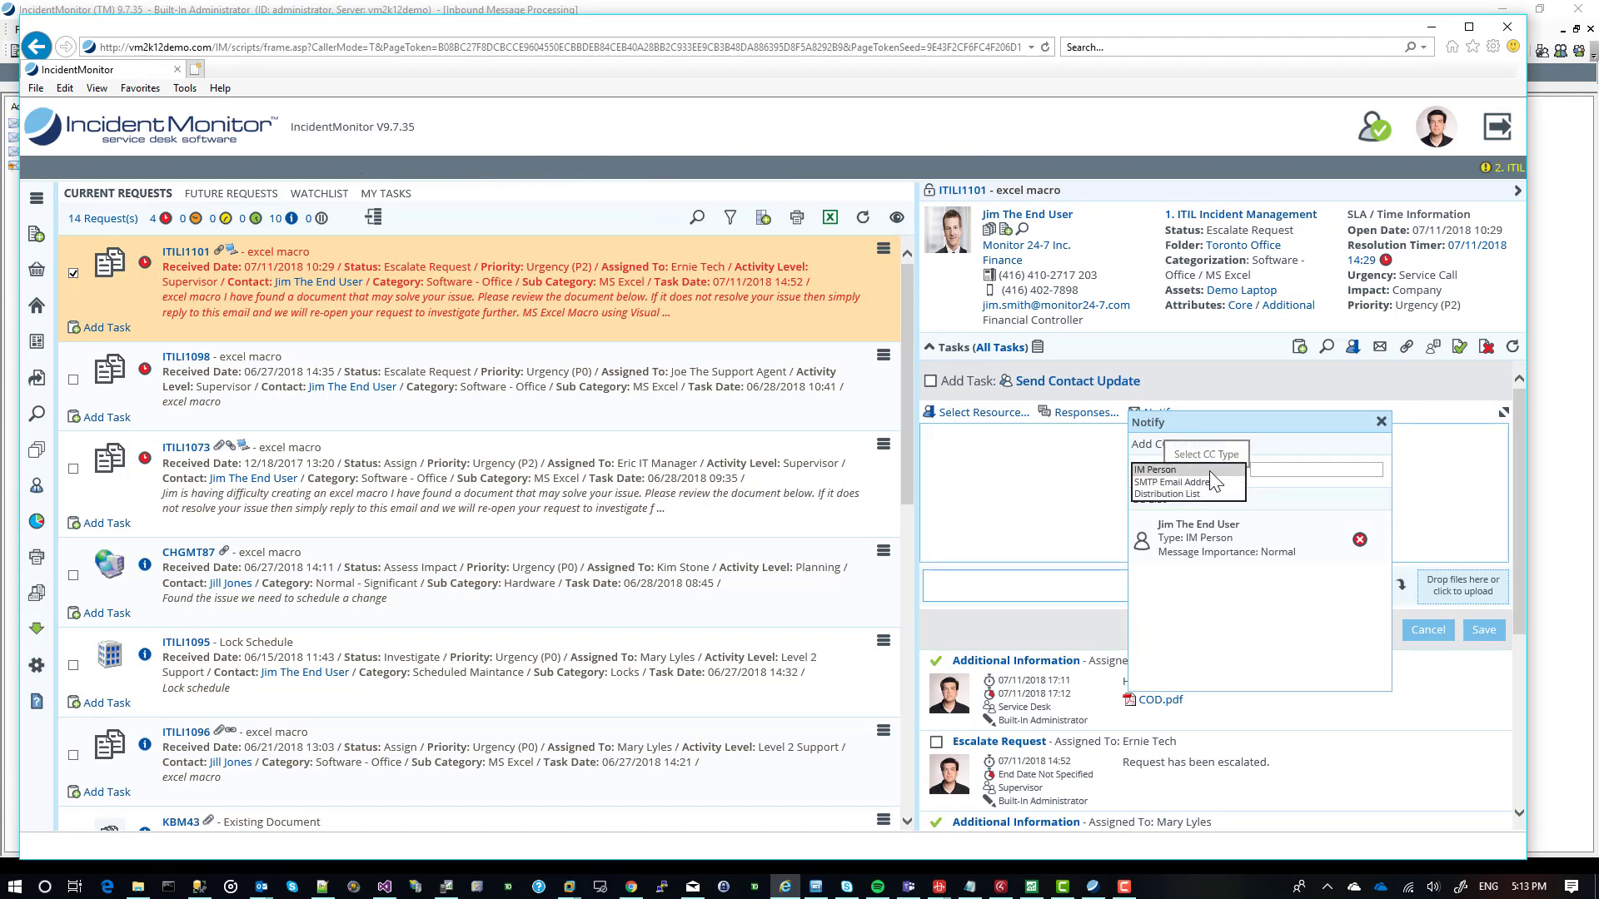
left_click(1381, 423)
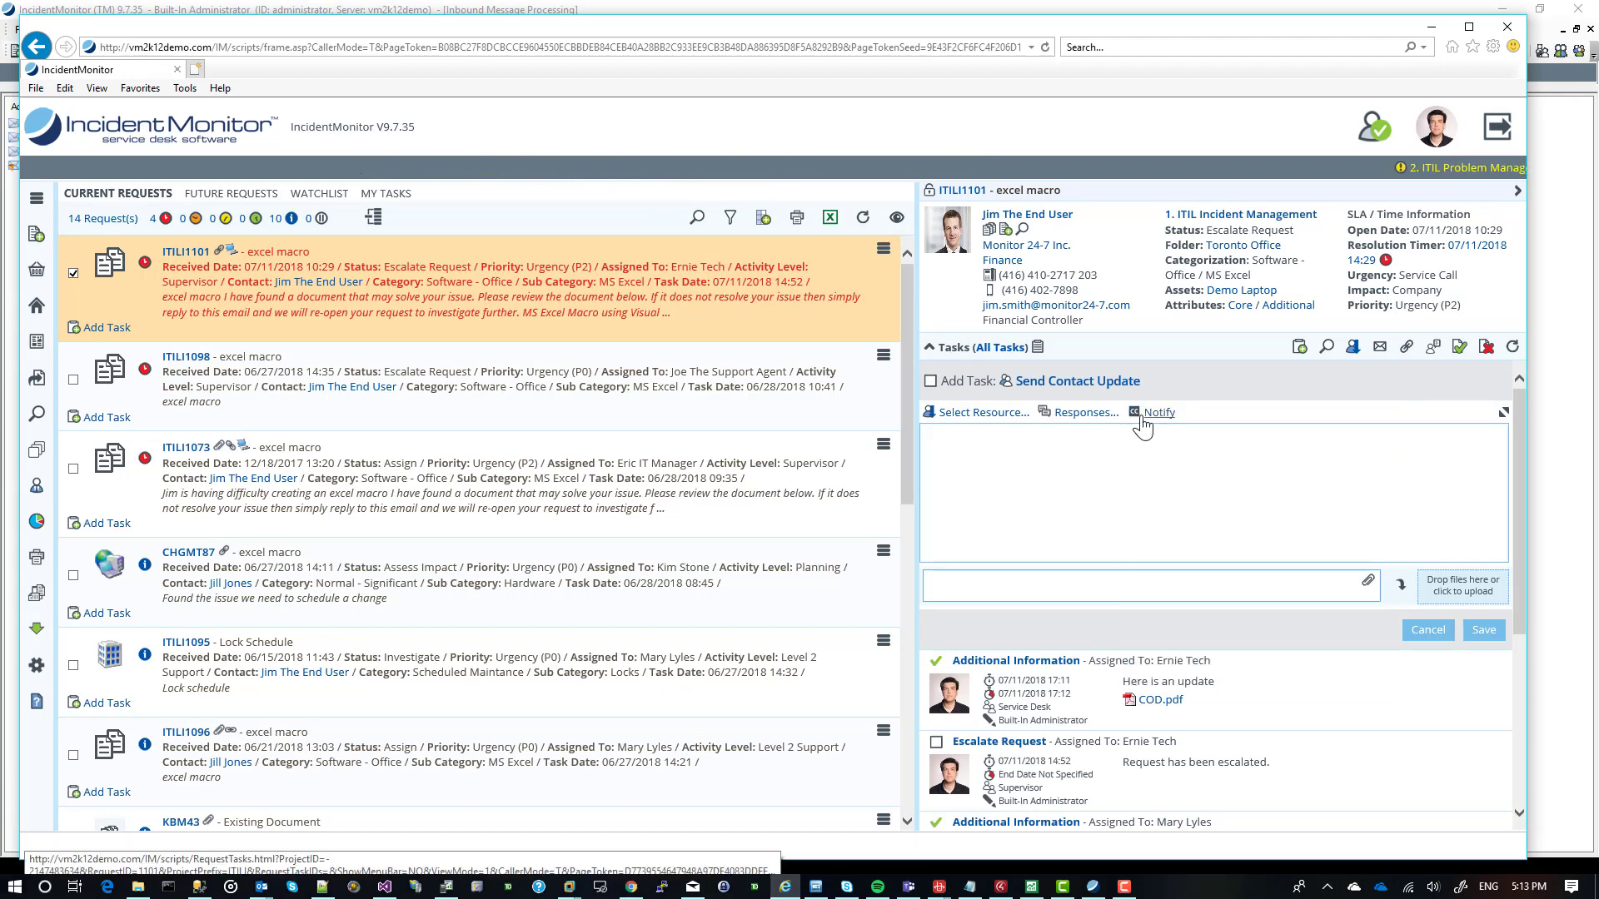
mouse_move(1176, 423)
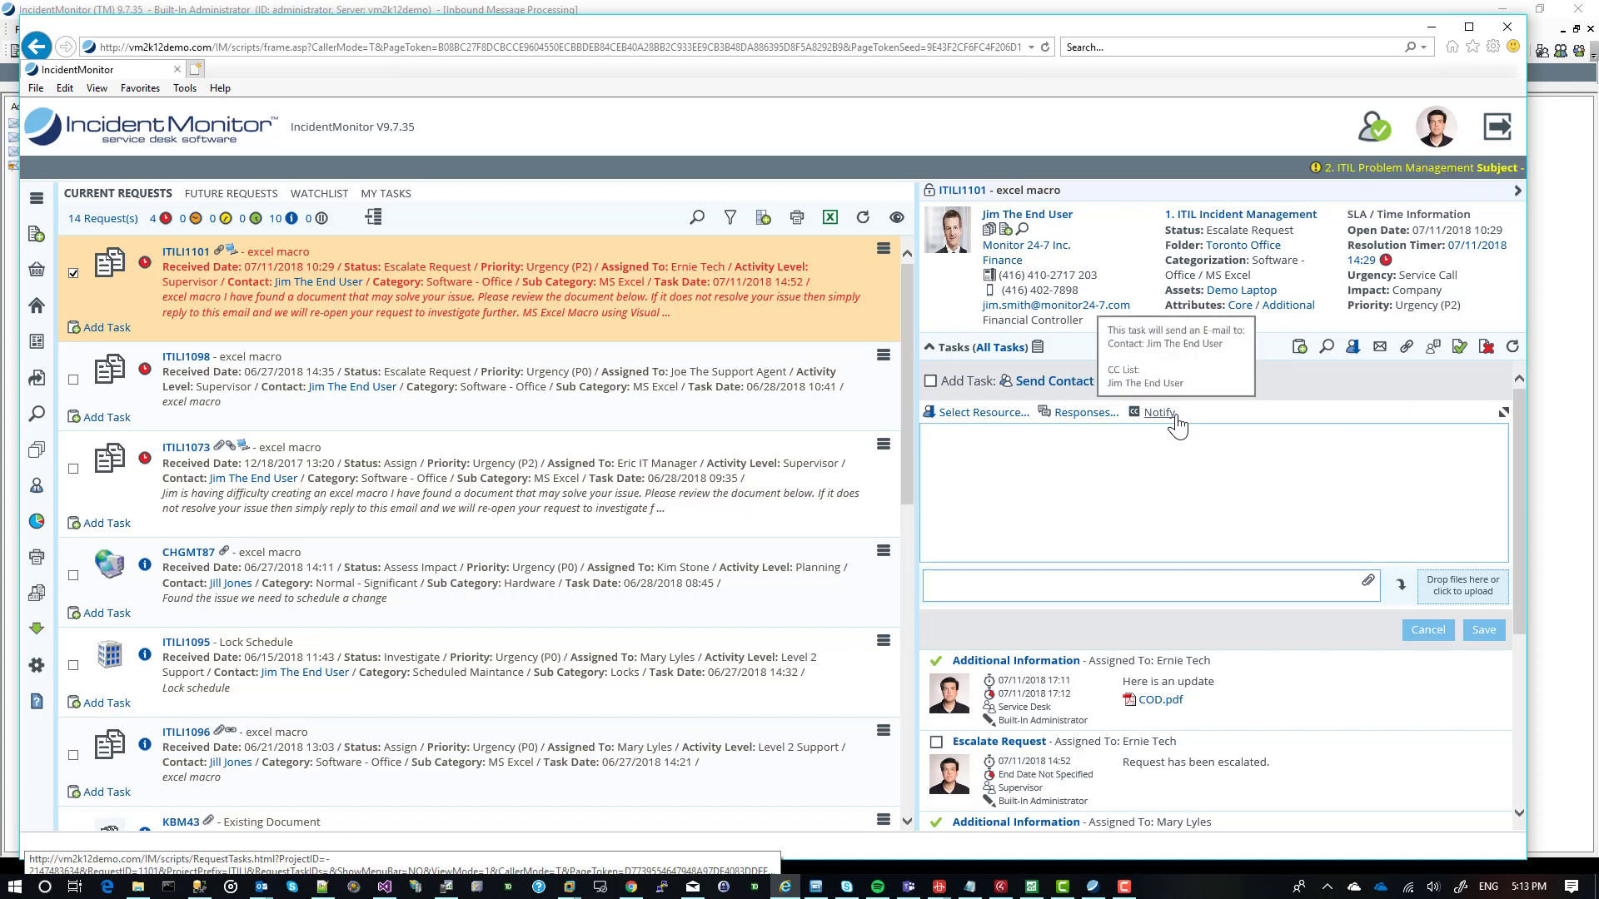
Preview and insert the Issue Resolved memorized response into the task's text, and clear that text again.
left_click(1074, 418)
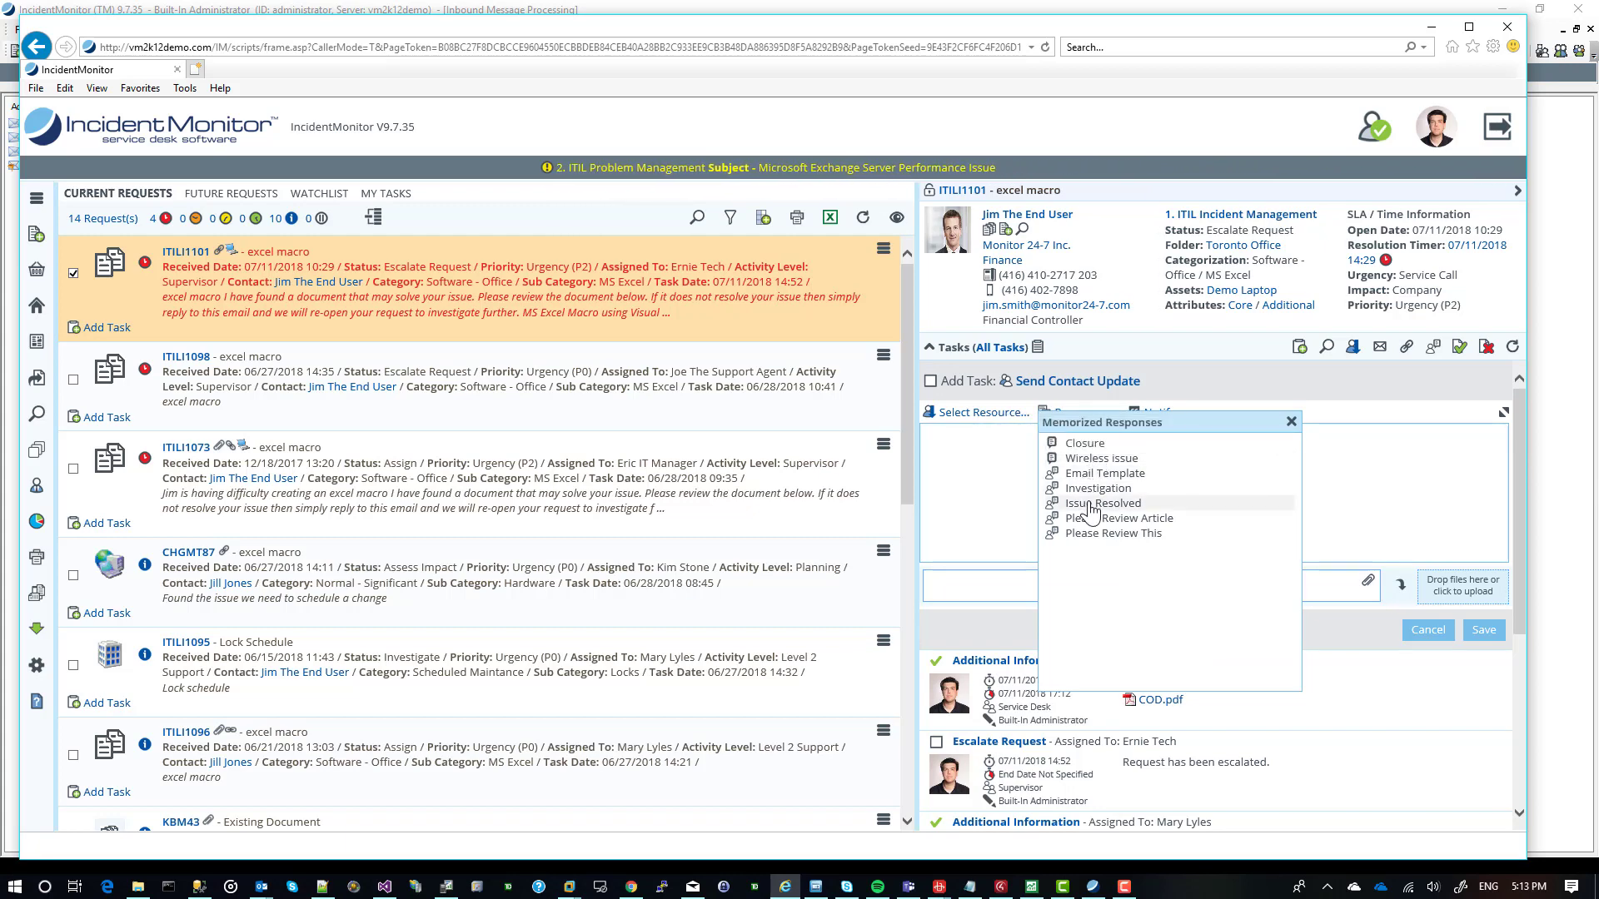
mouse_move(1090, 509)
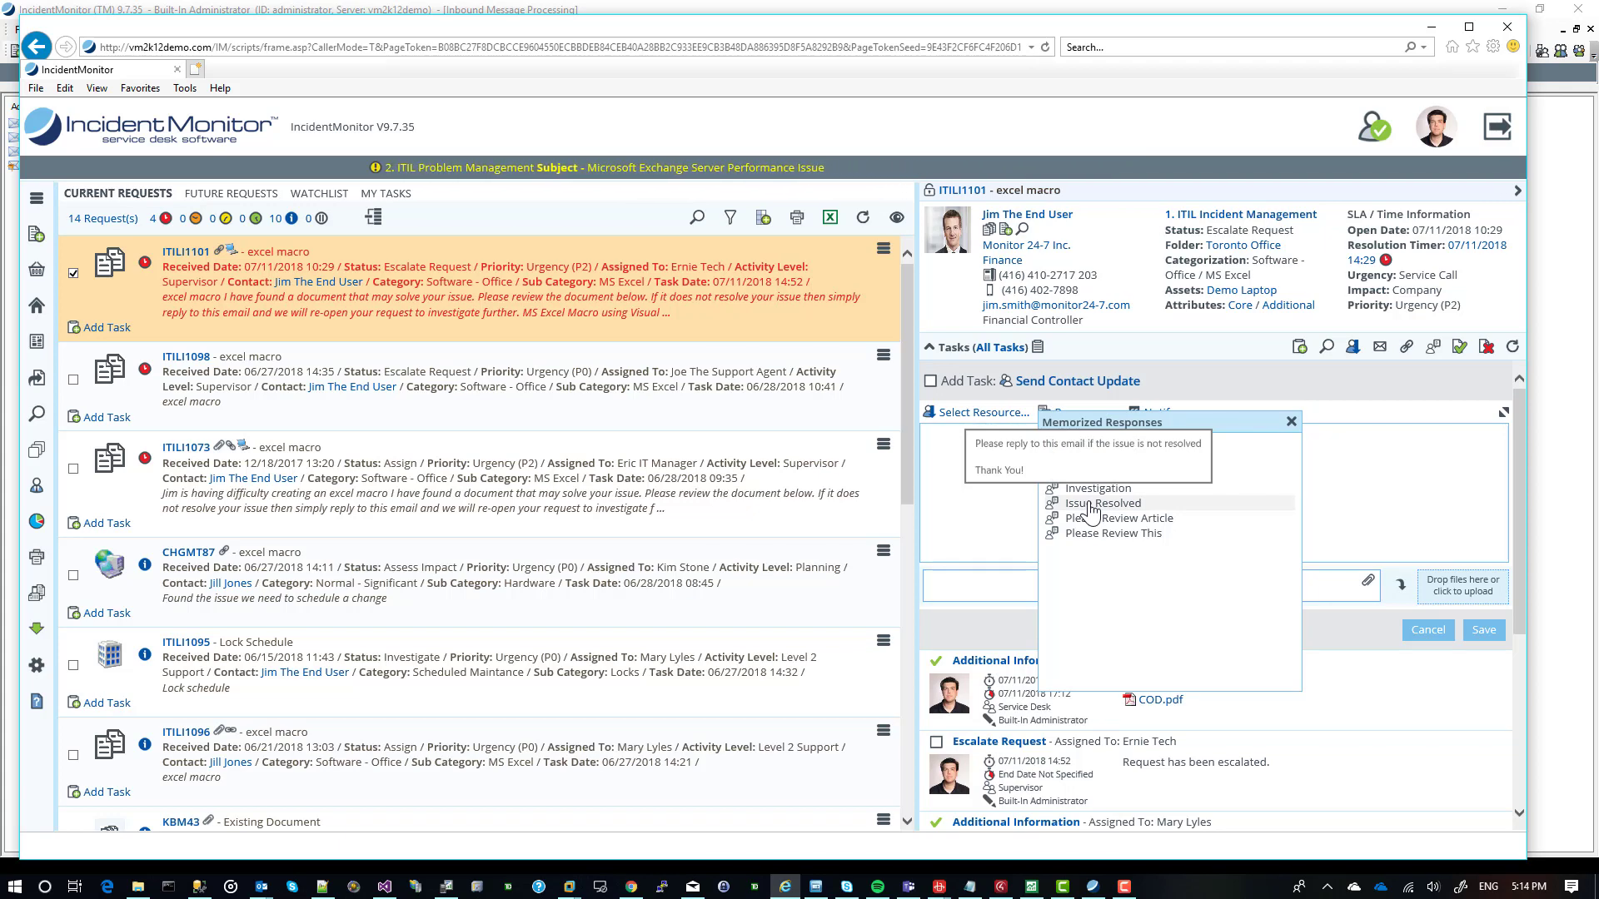
left_click(1090, 504)
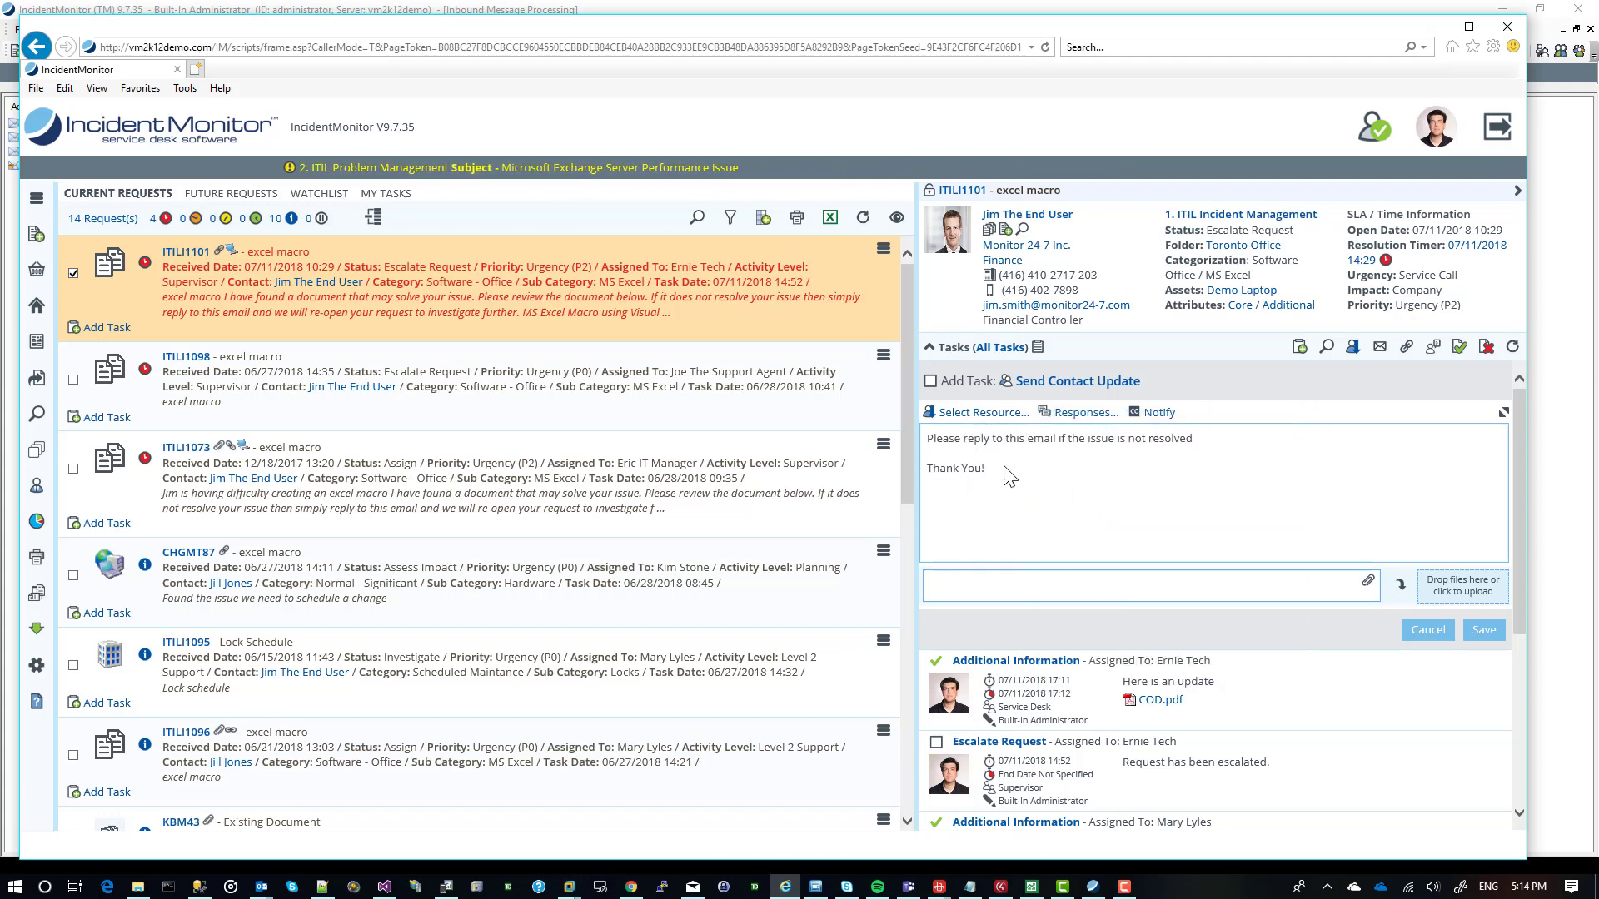
left_click_drag(1074, 500, 934, 430)
key("Delete")
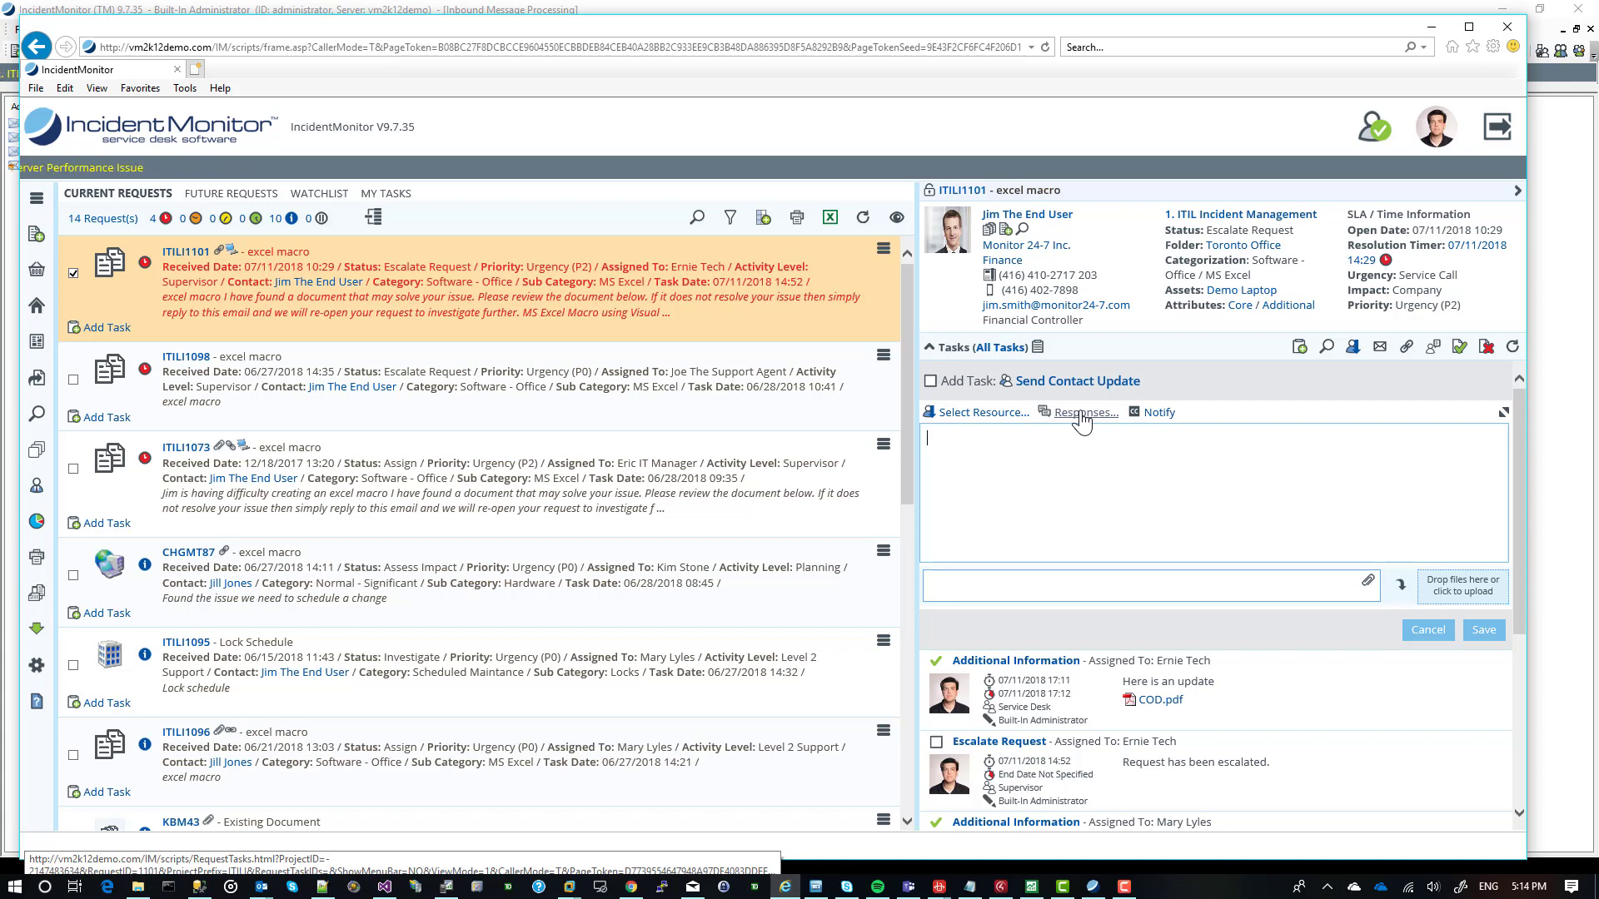
Route the Send Contact Update task to the off-hook IT Manager resource, keeping the Supervisor activity level.
left_click(960, 413)
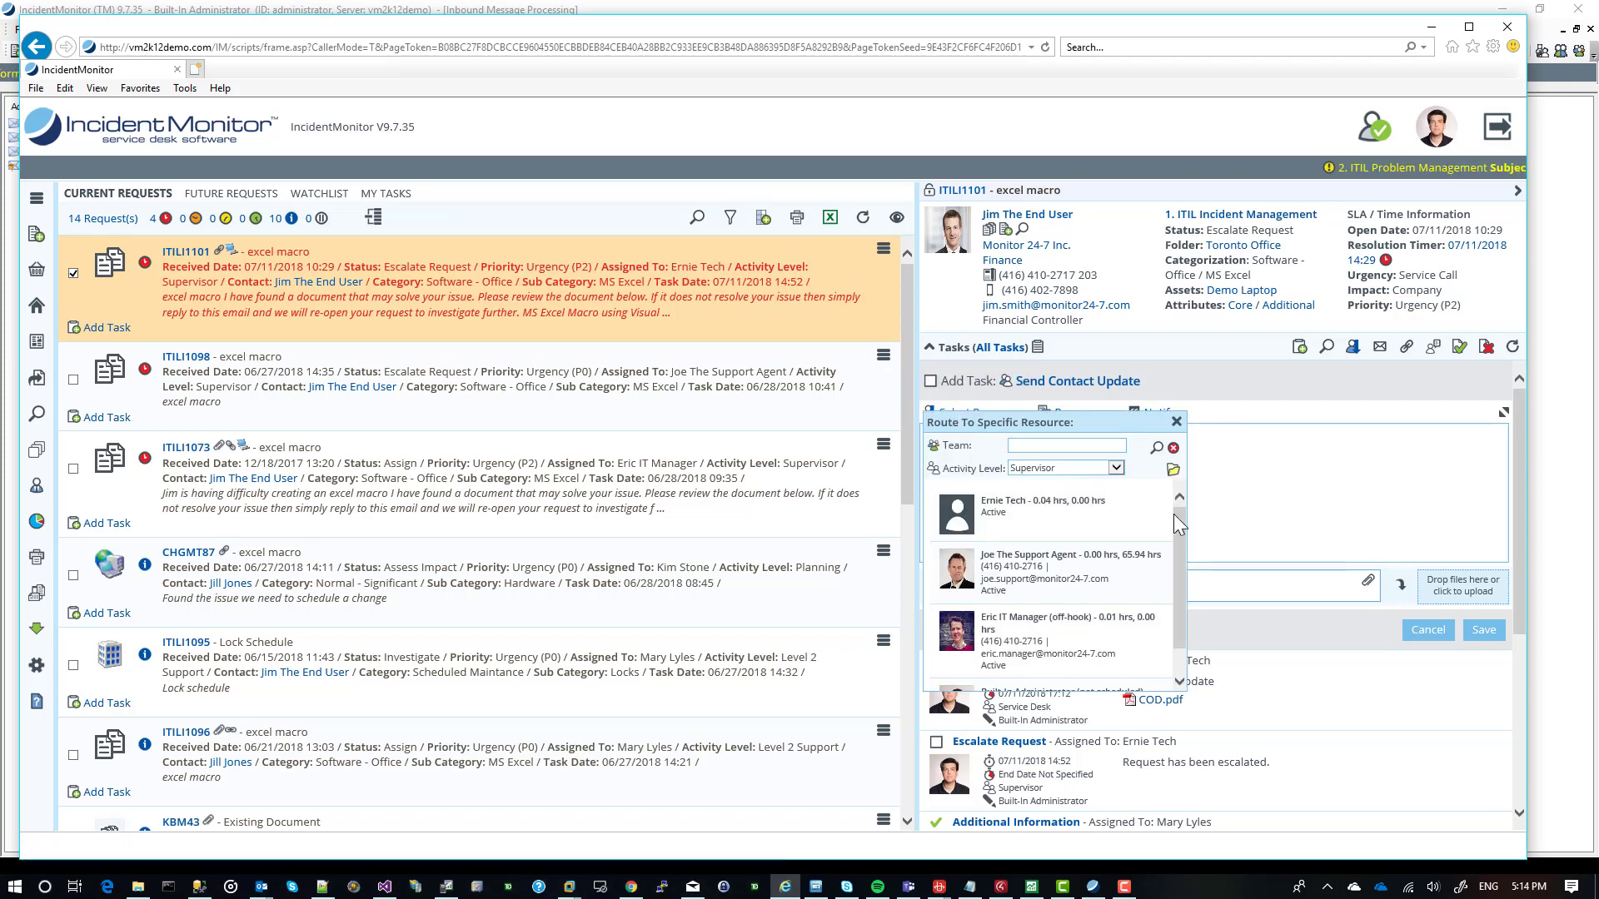
left_click(1069, 471)
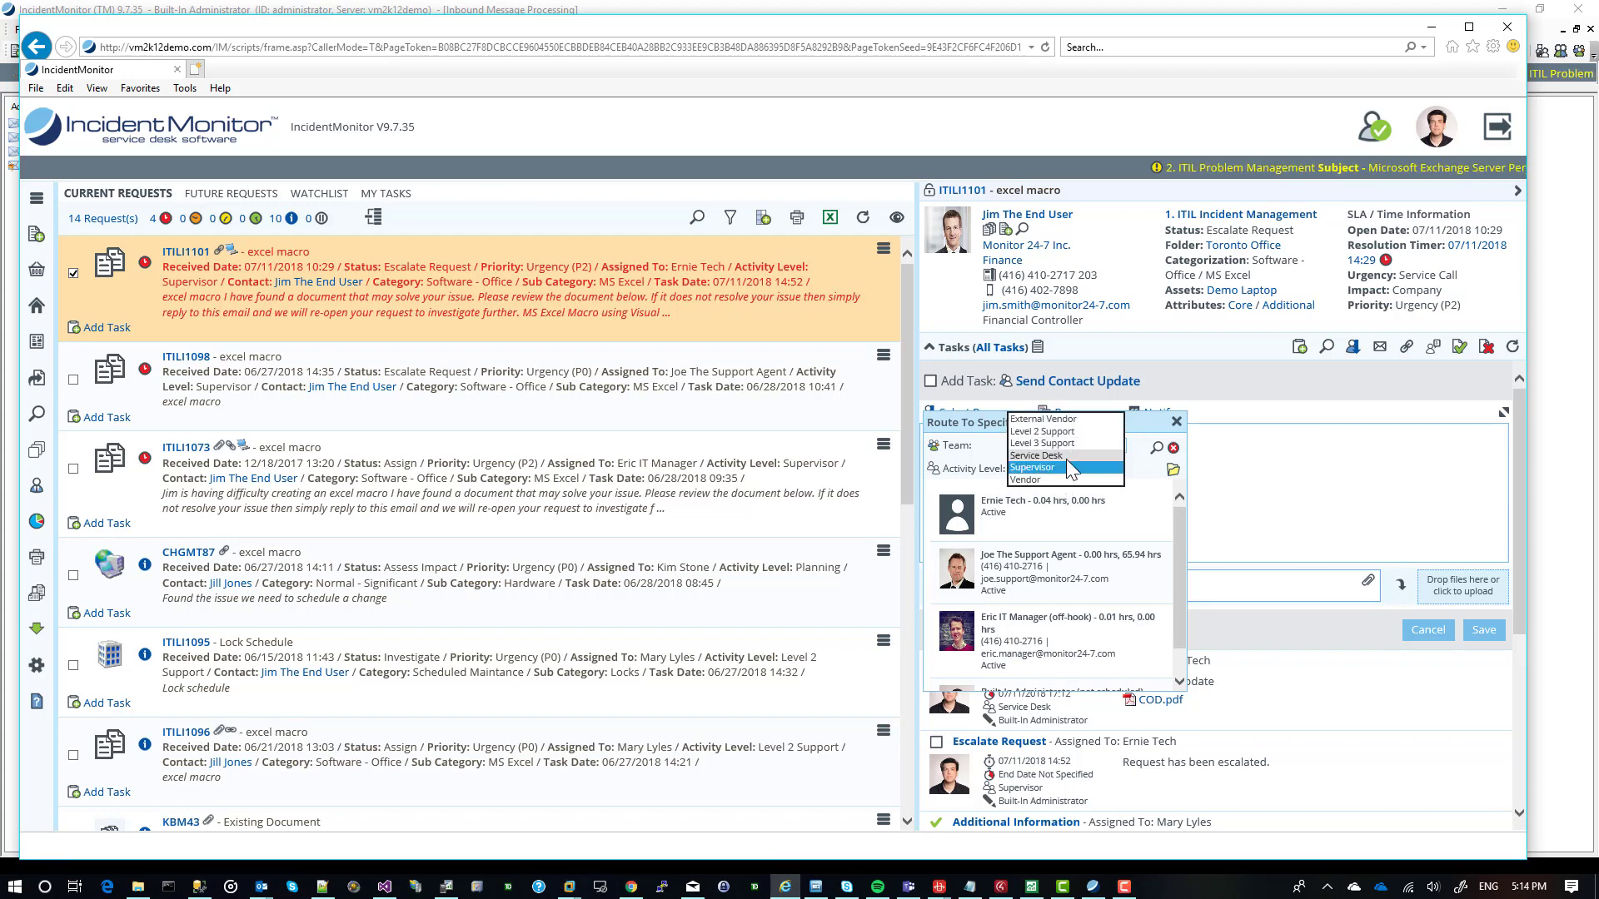
left_click(1068, 467)
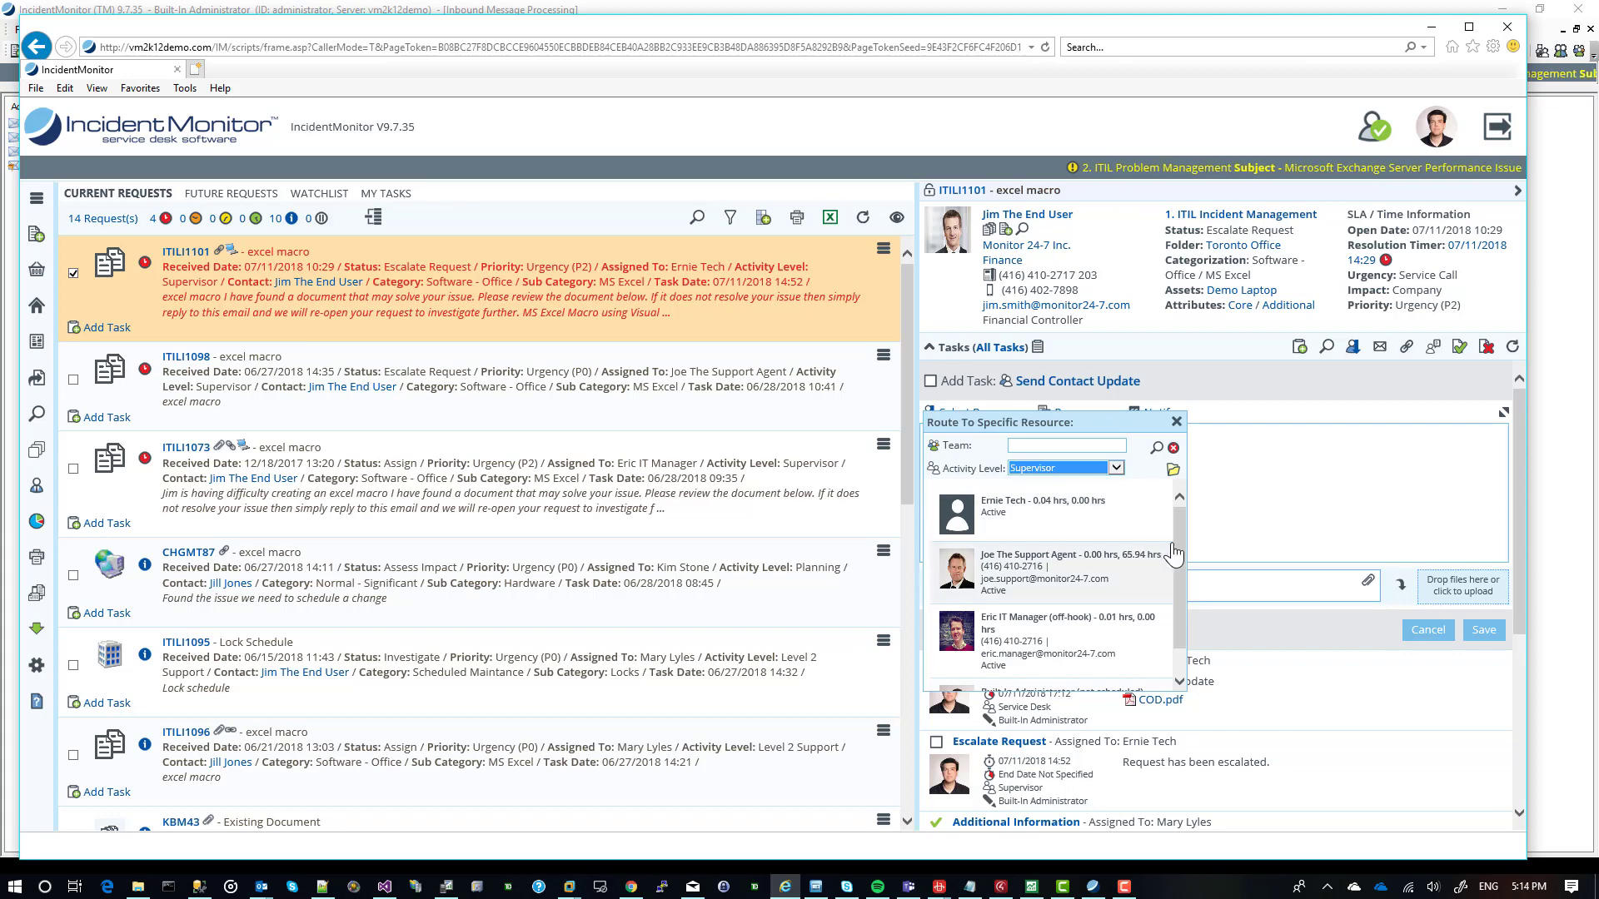
scroll(1172, 542, "down", 2)
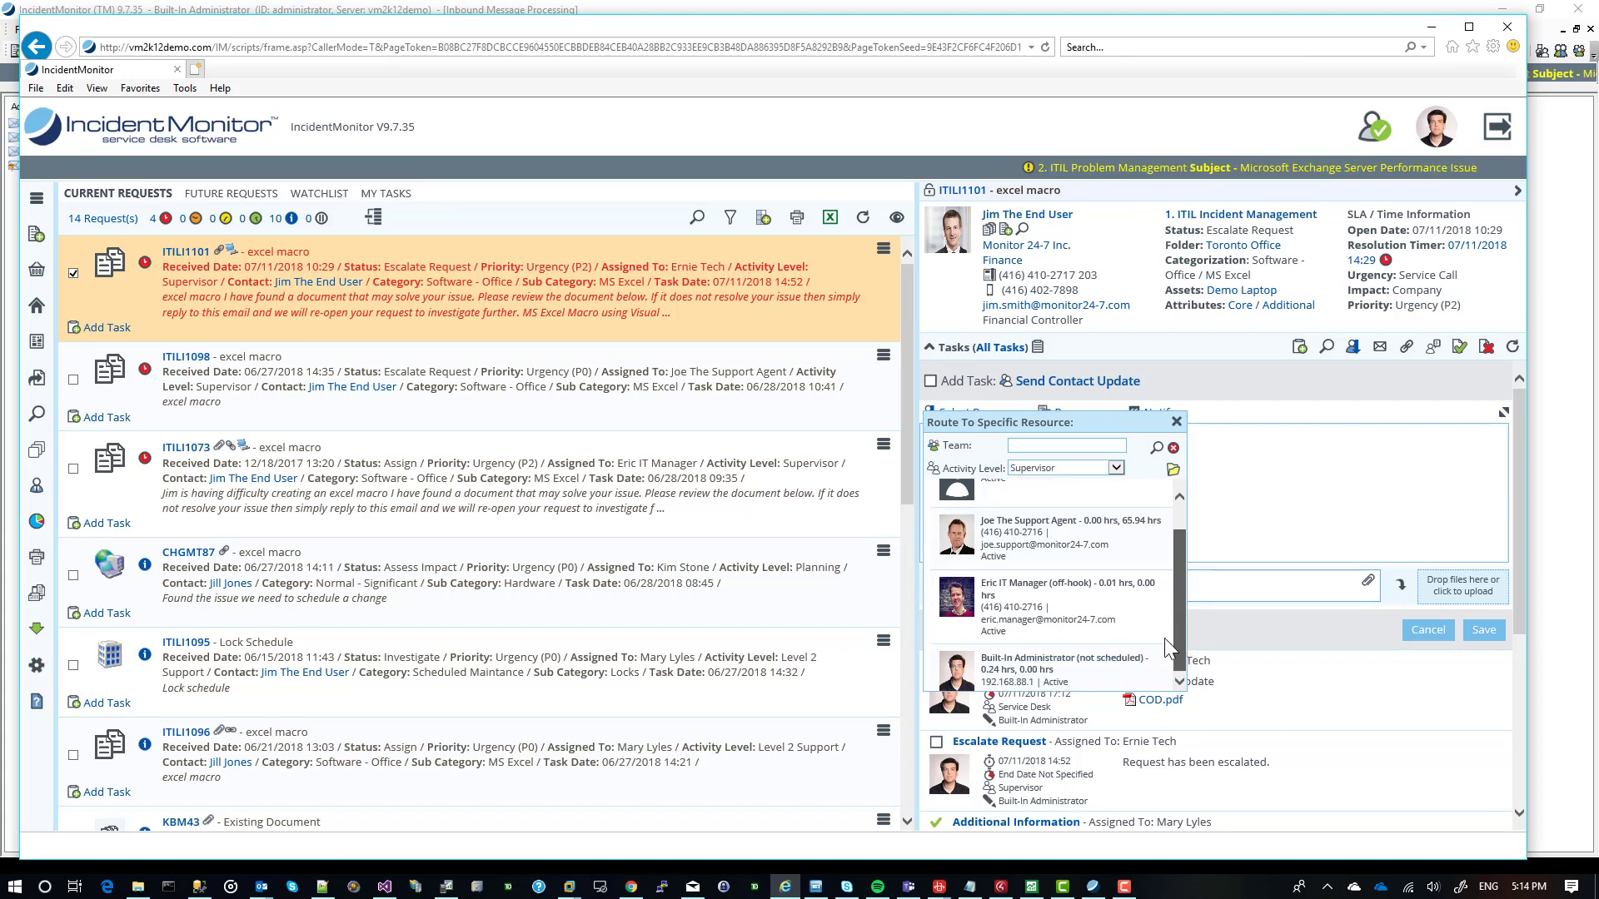
left_click(1086, 614)
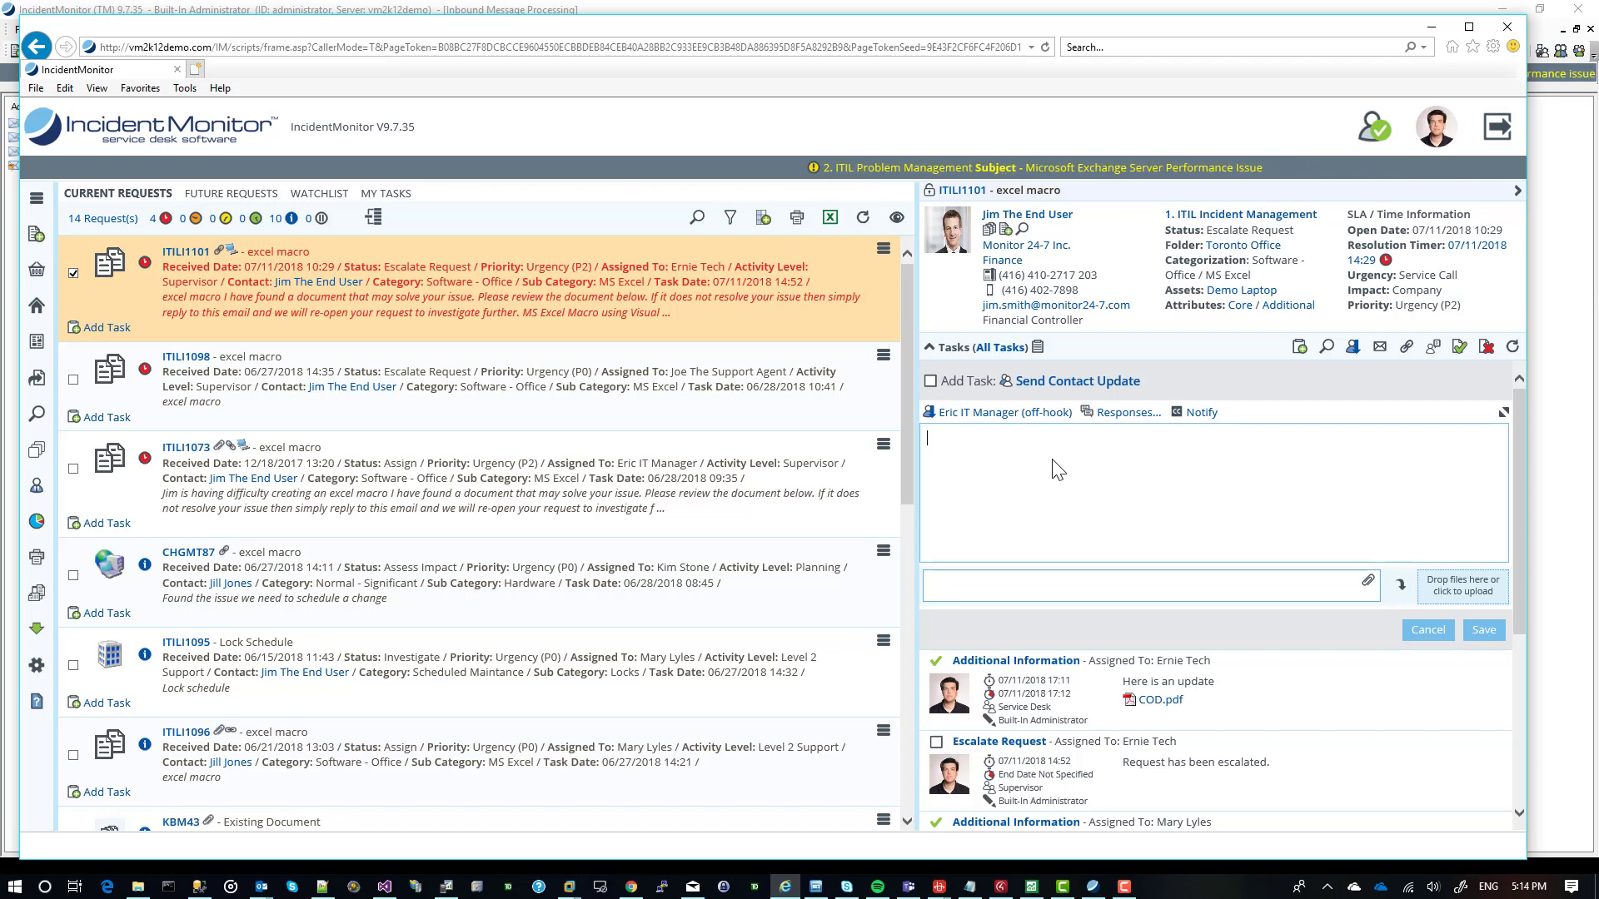
Enter "can you please provide more information.." as the text of the Send Contact Update task.
type("Vsm")
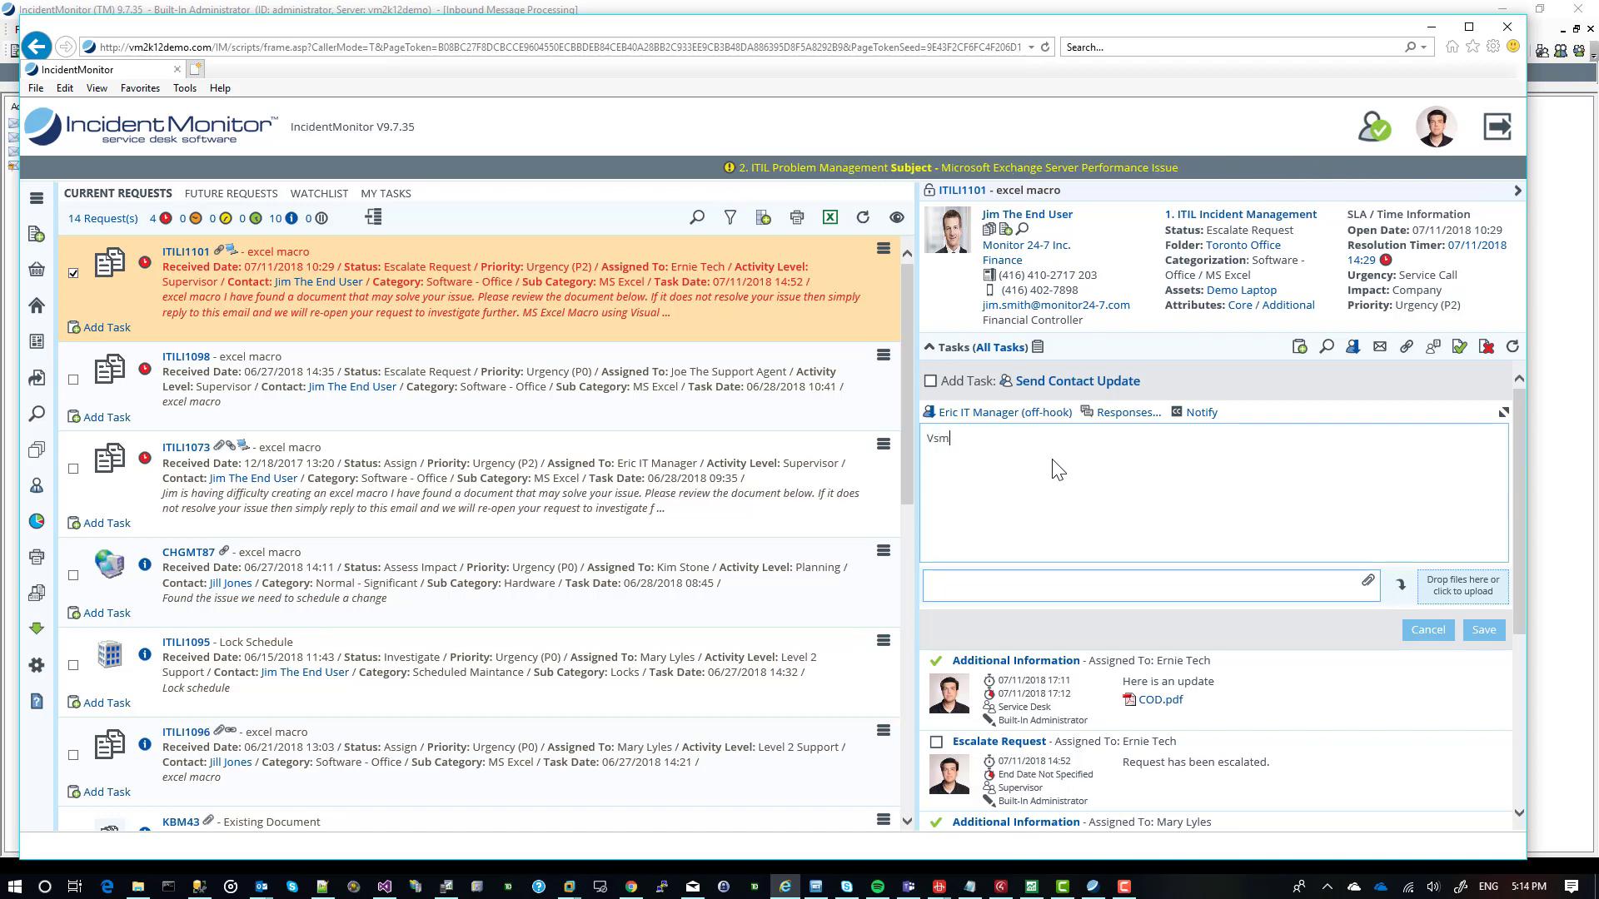
key("BackSpace")
key("BackSpace")
key("BackSpace")
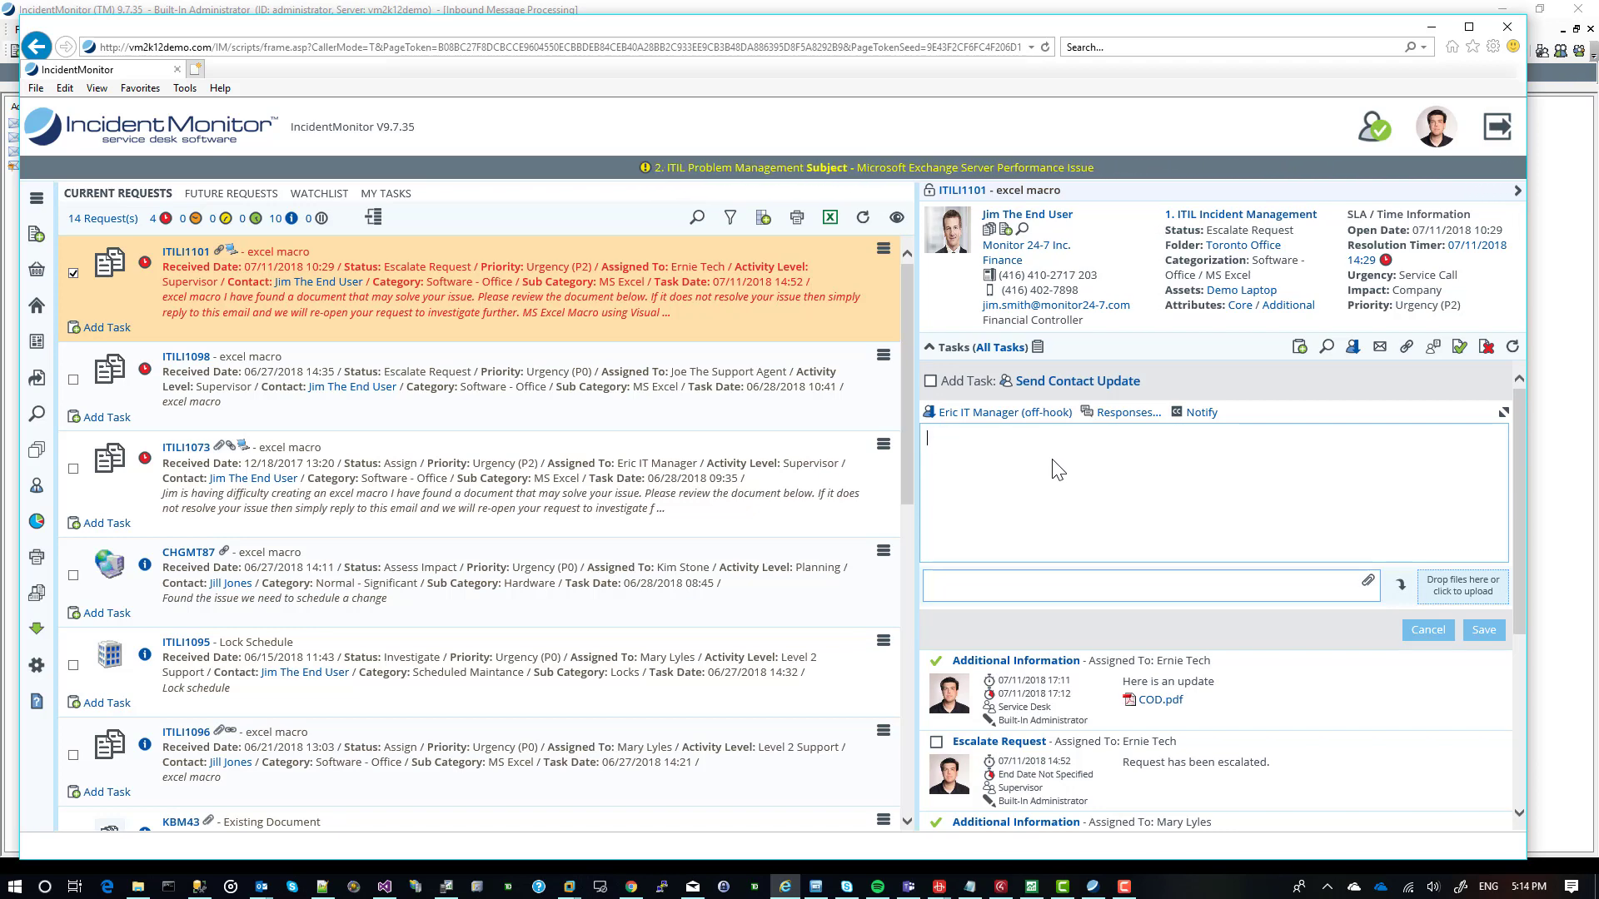
type("can you p")
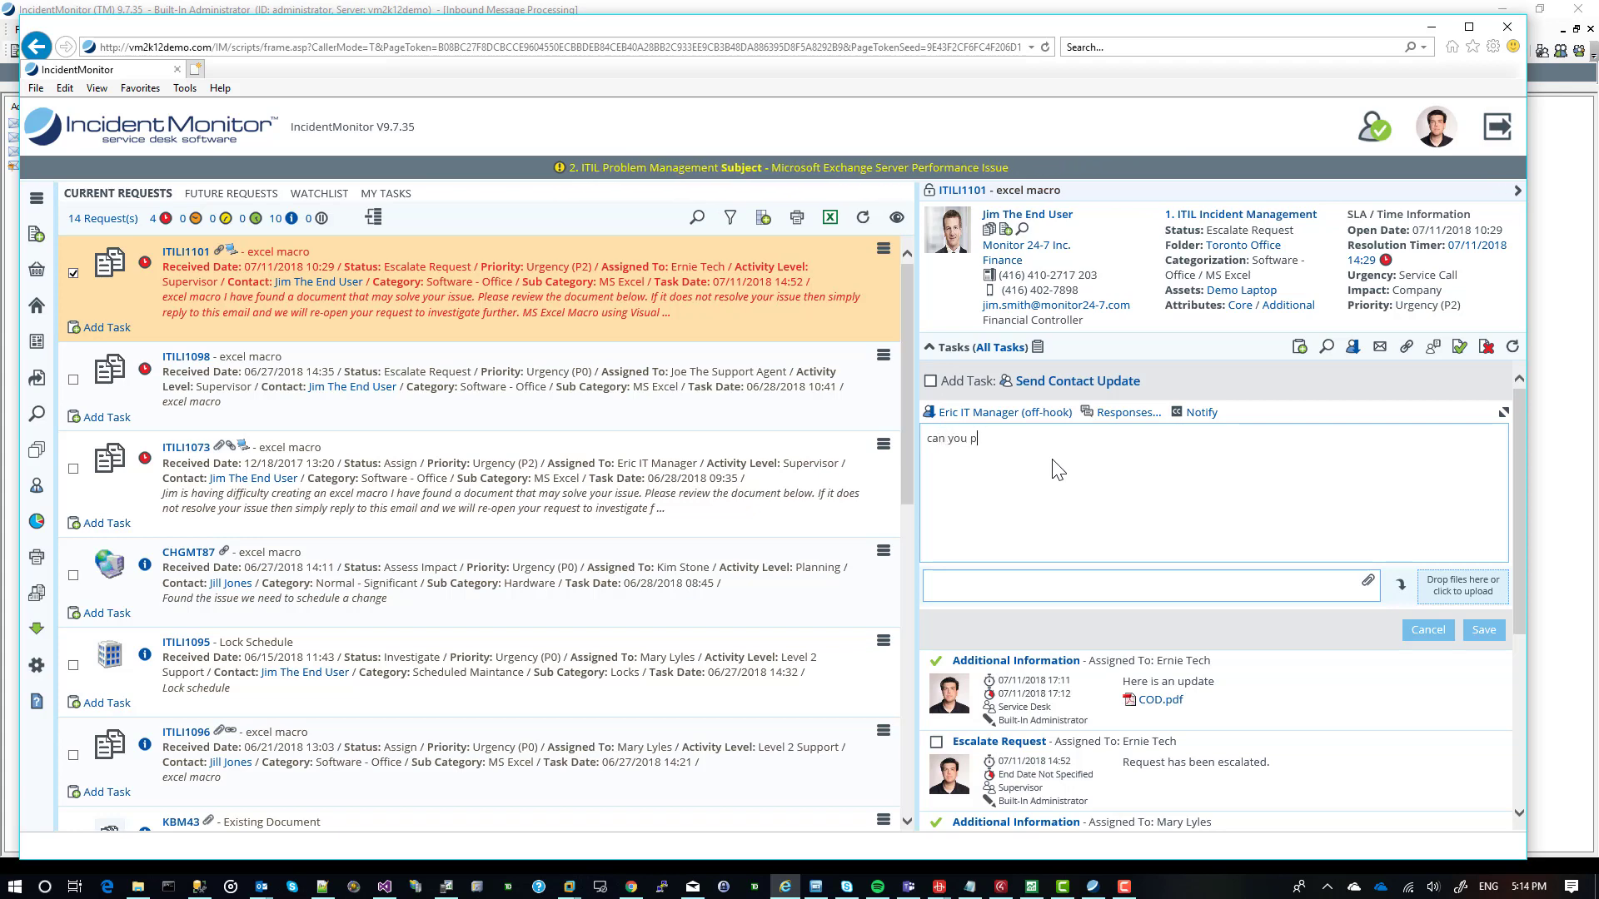
type("lease provide m")
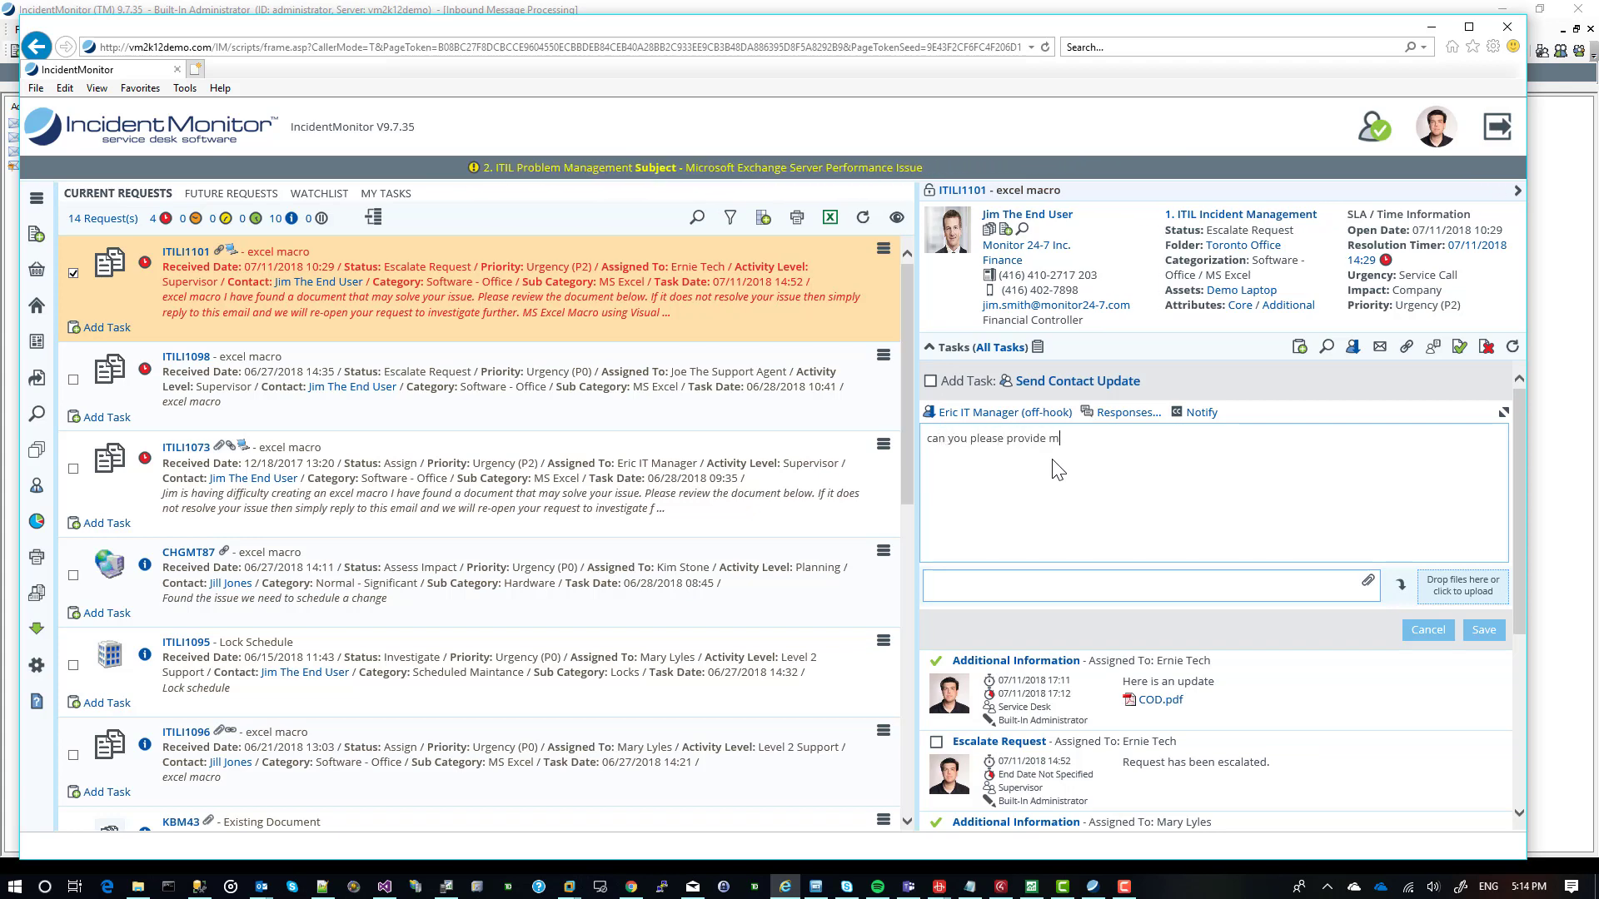
type("ore inforamtion..")
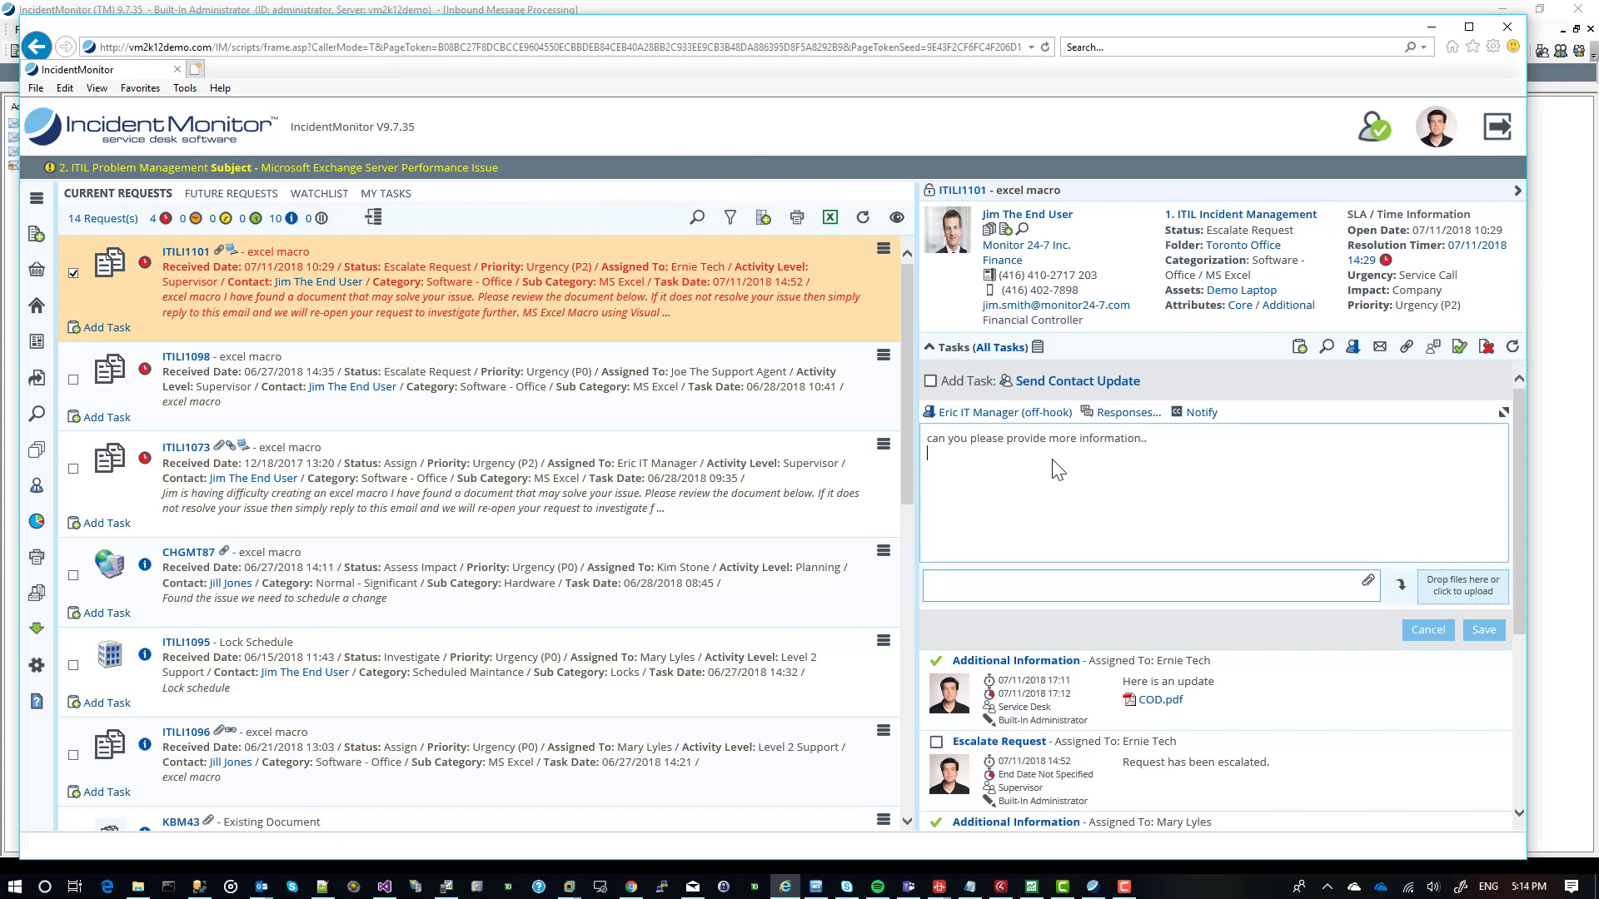
Replace the Financial Controller contact in the task's CC list with the CHGMT87 contact as an IM Person, and save the task.
left_click(1200, 412)
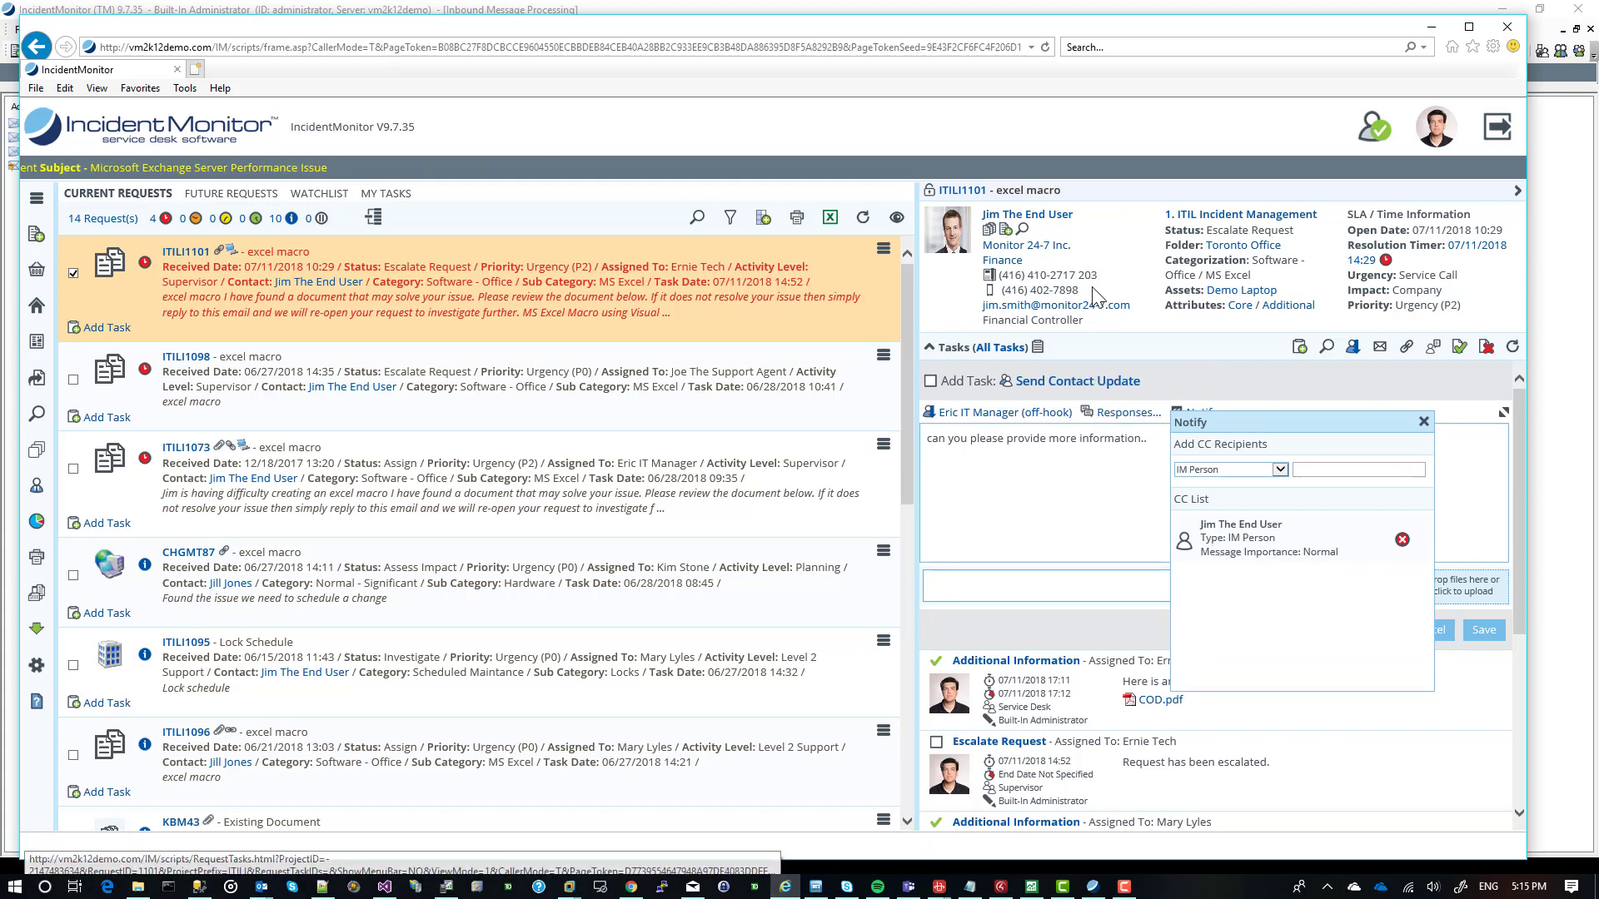
mouse_move(1301, 466)
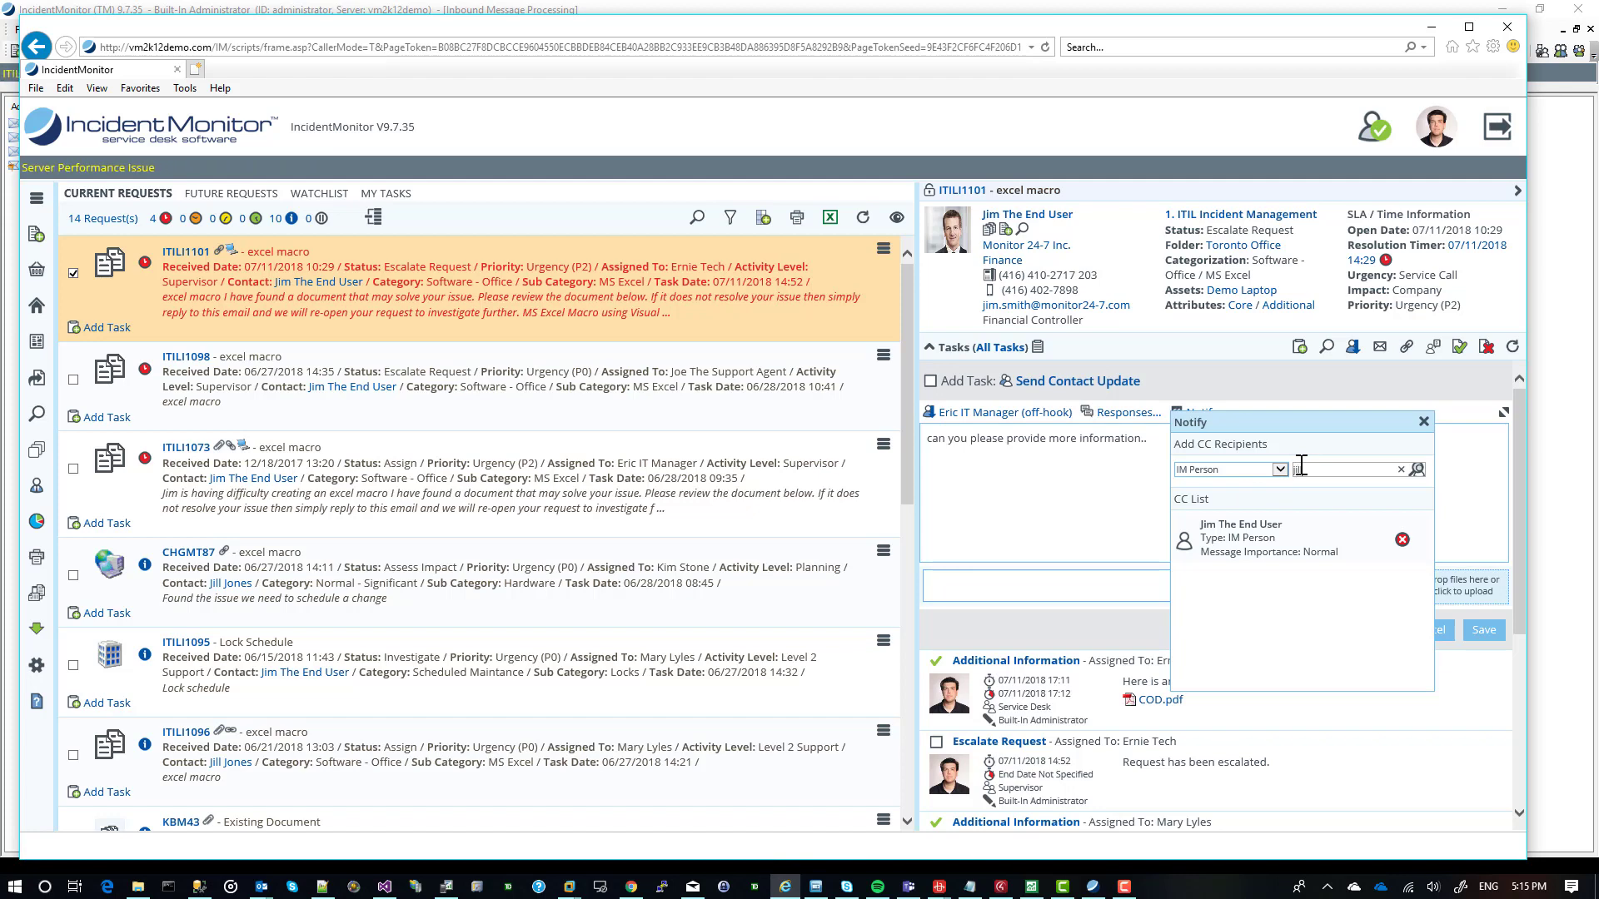
key("Return")
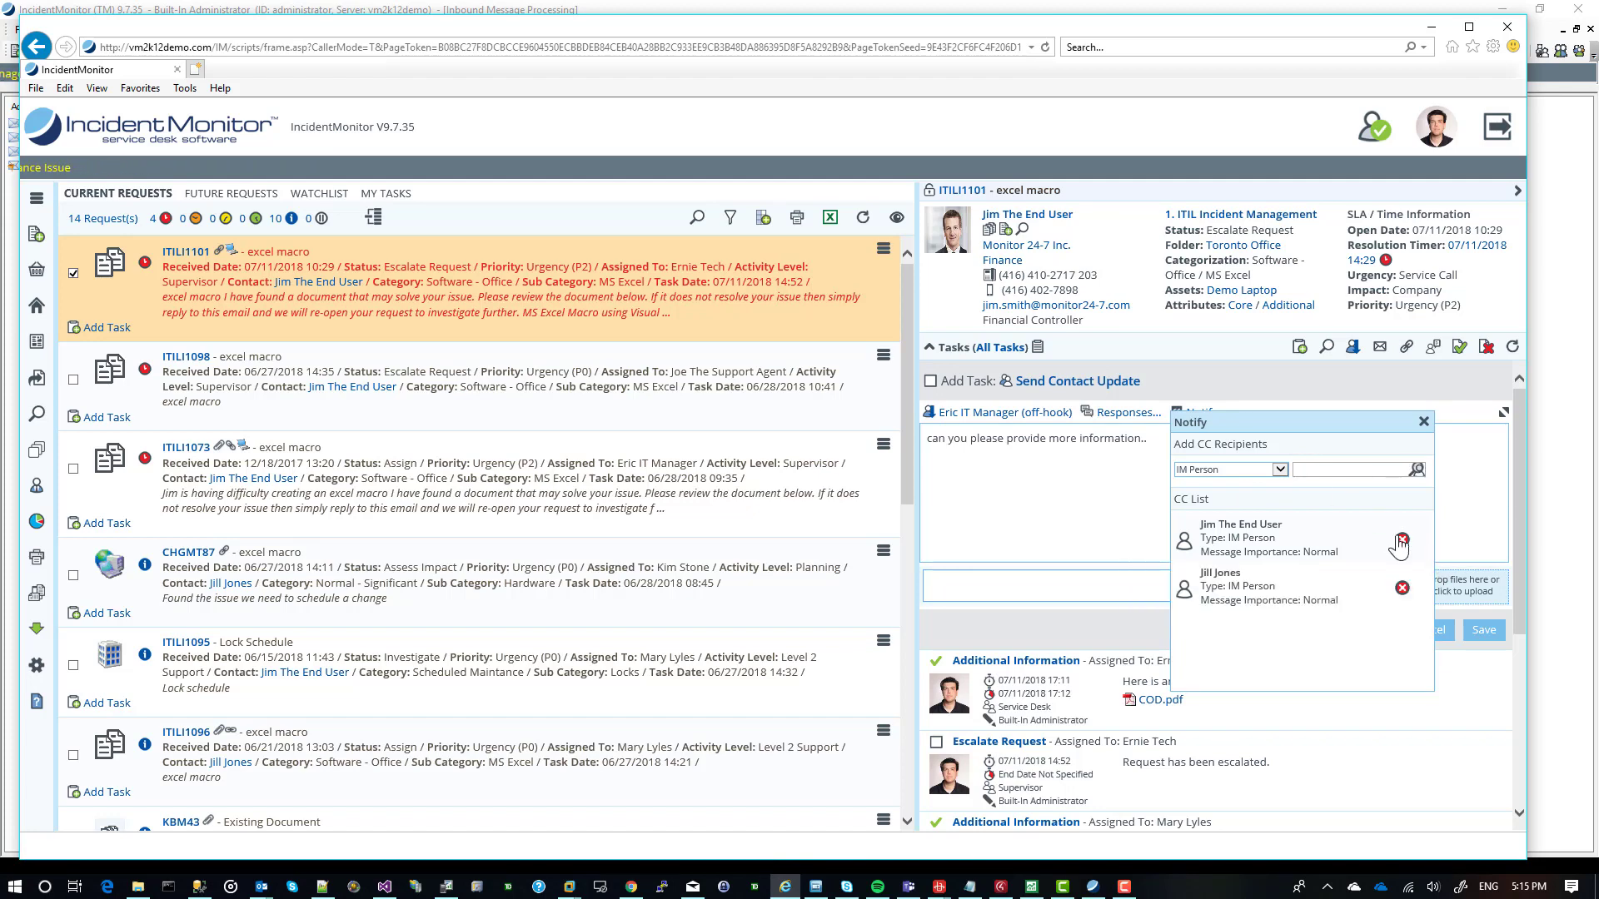
left_click(1402, 540)
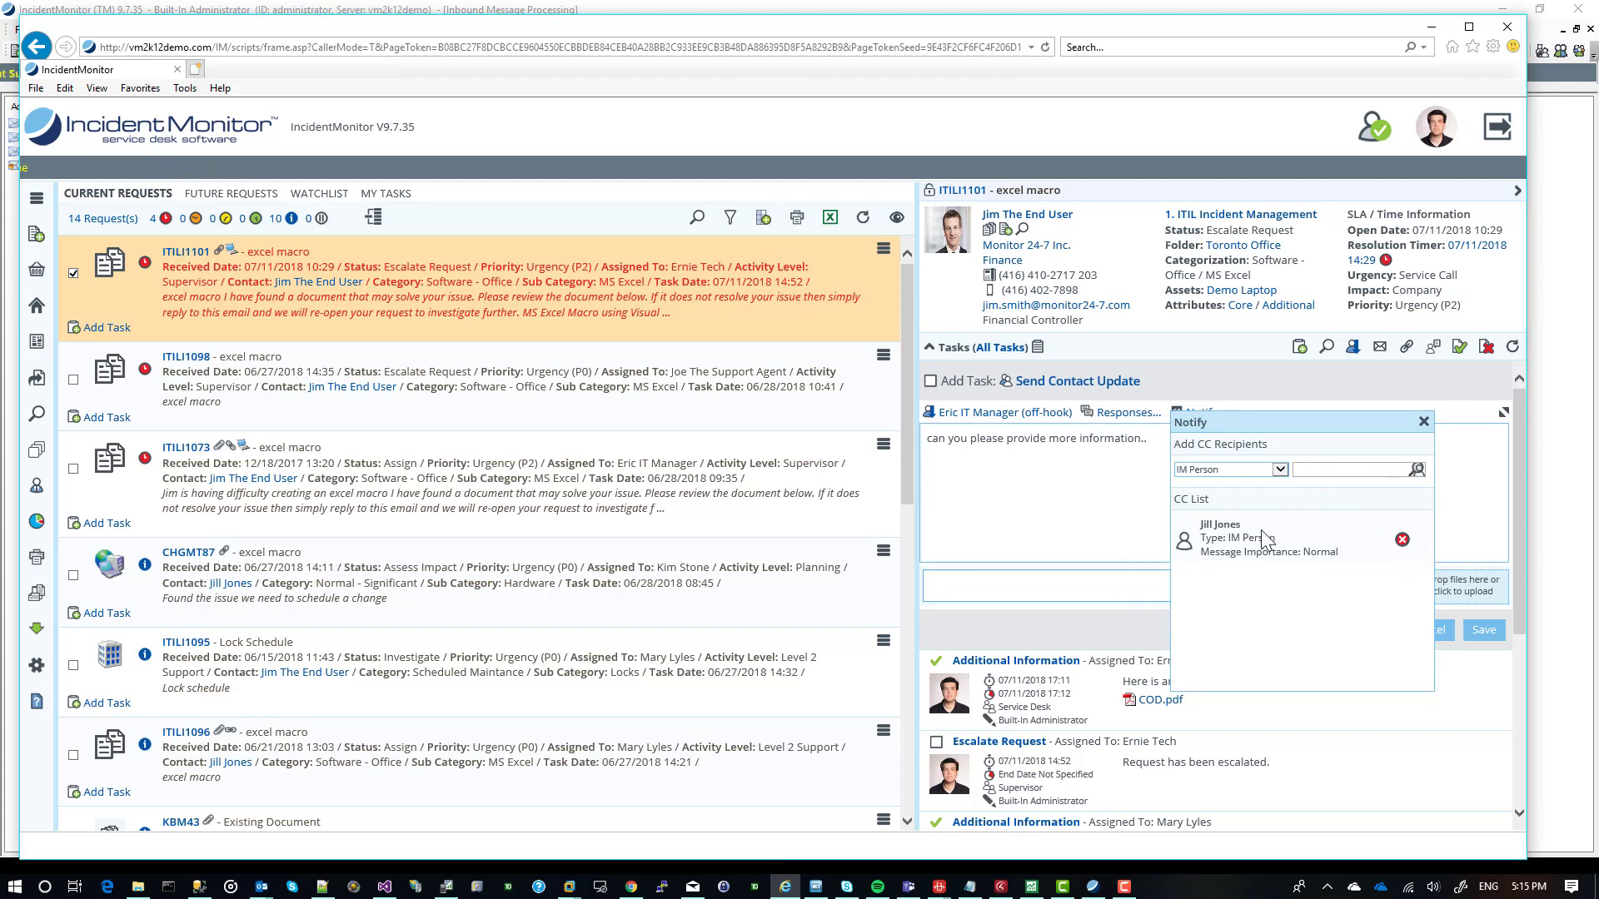
left_click(1424, 422)
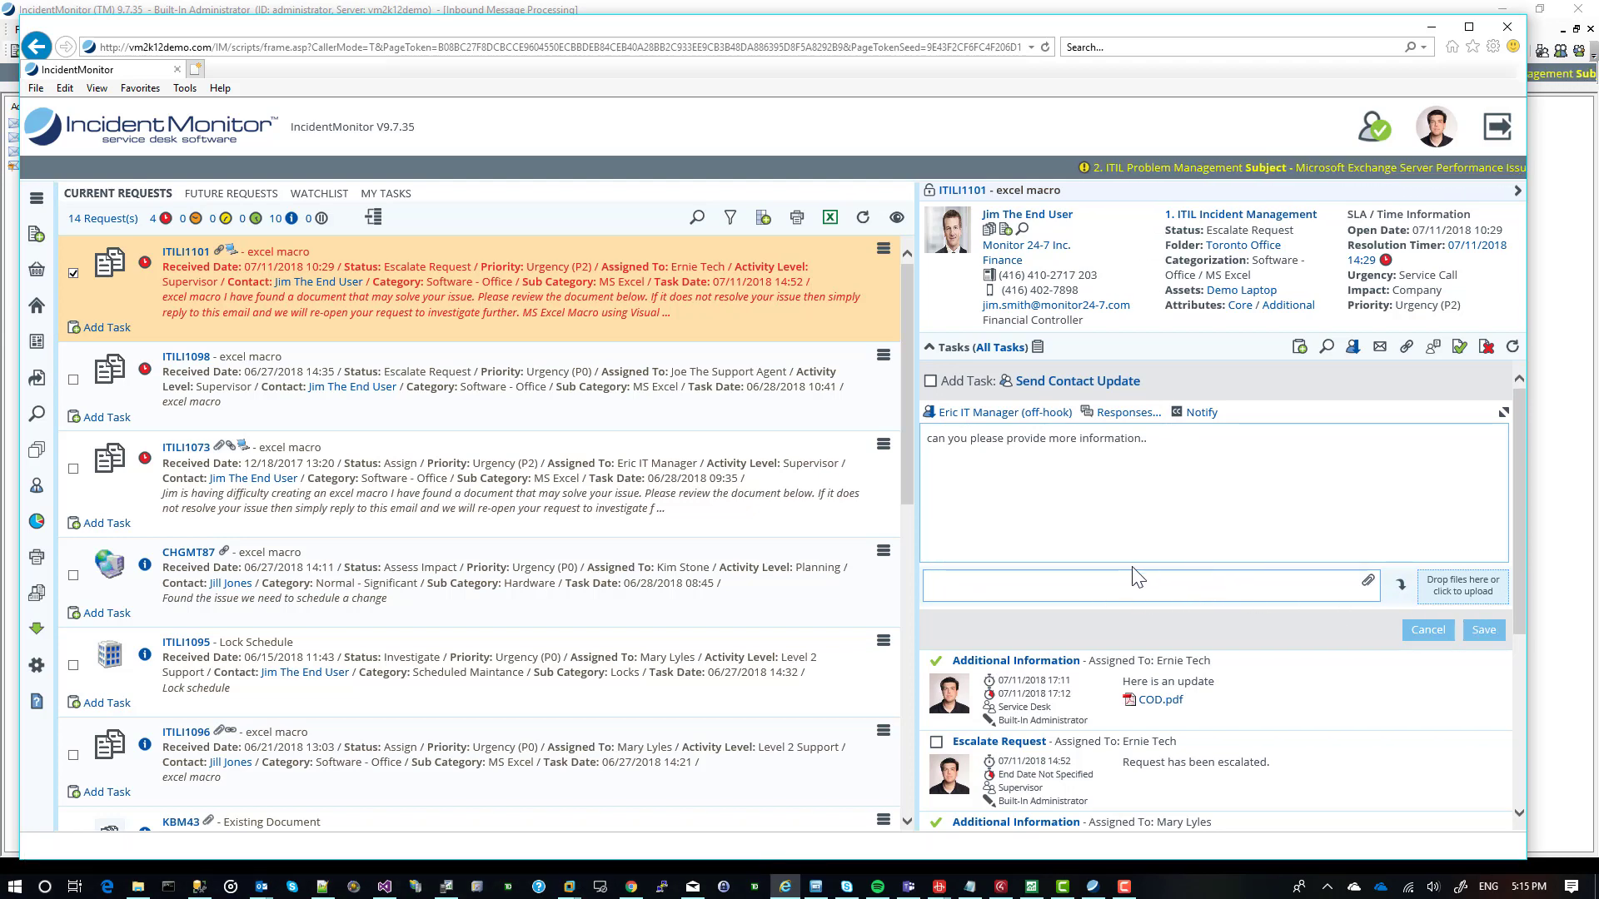
left_click(1505, 410)
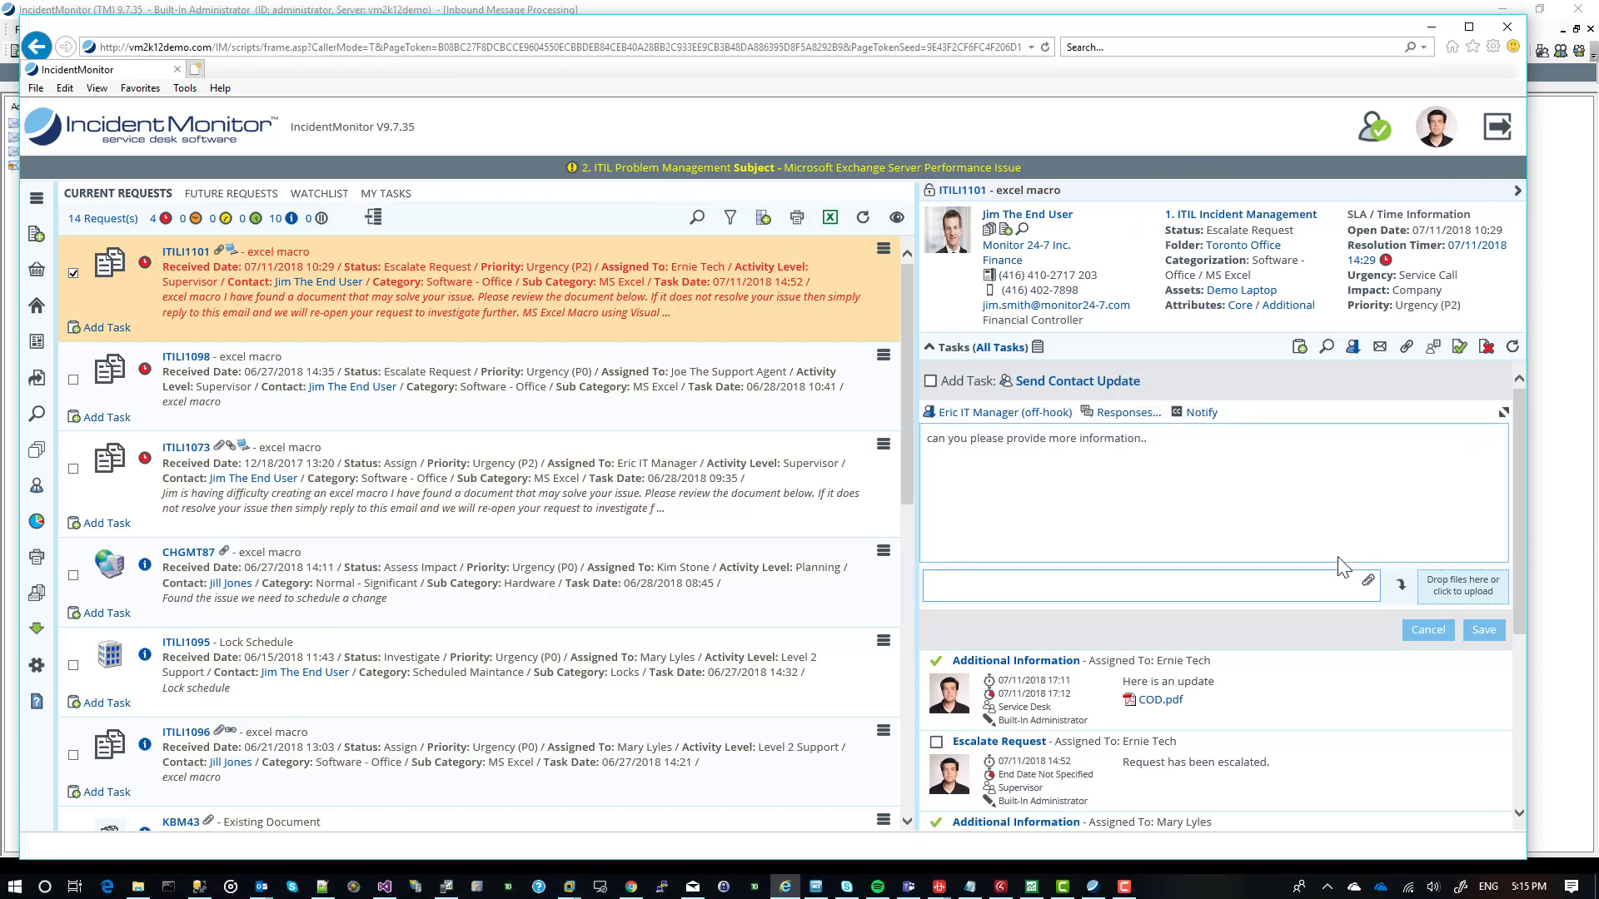
left_click(1478, 631)
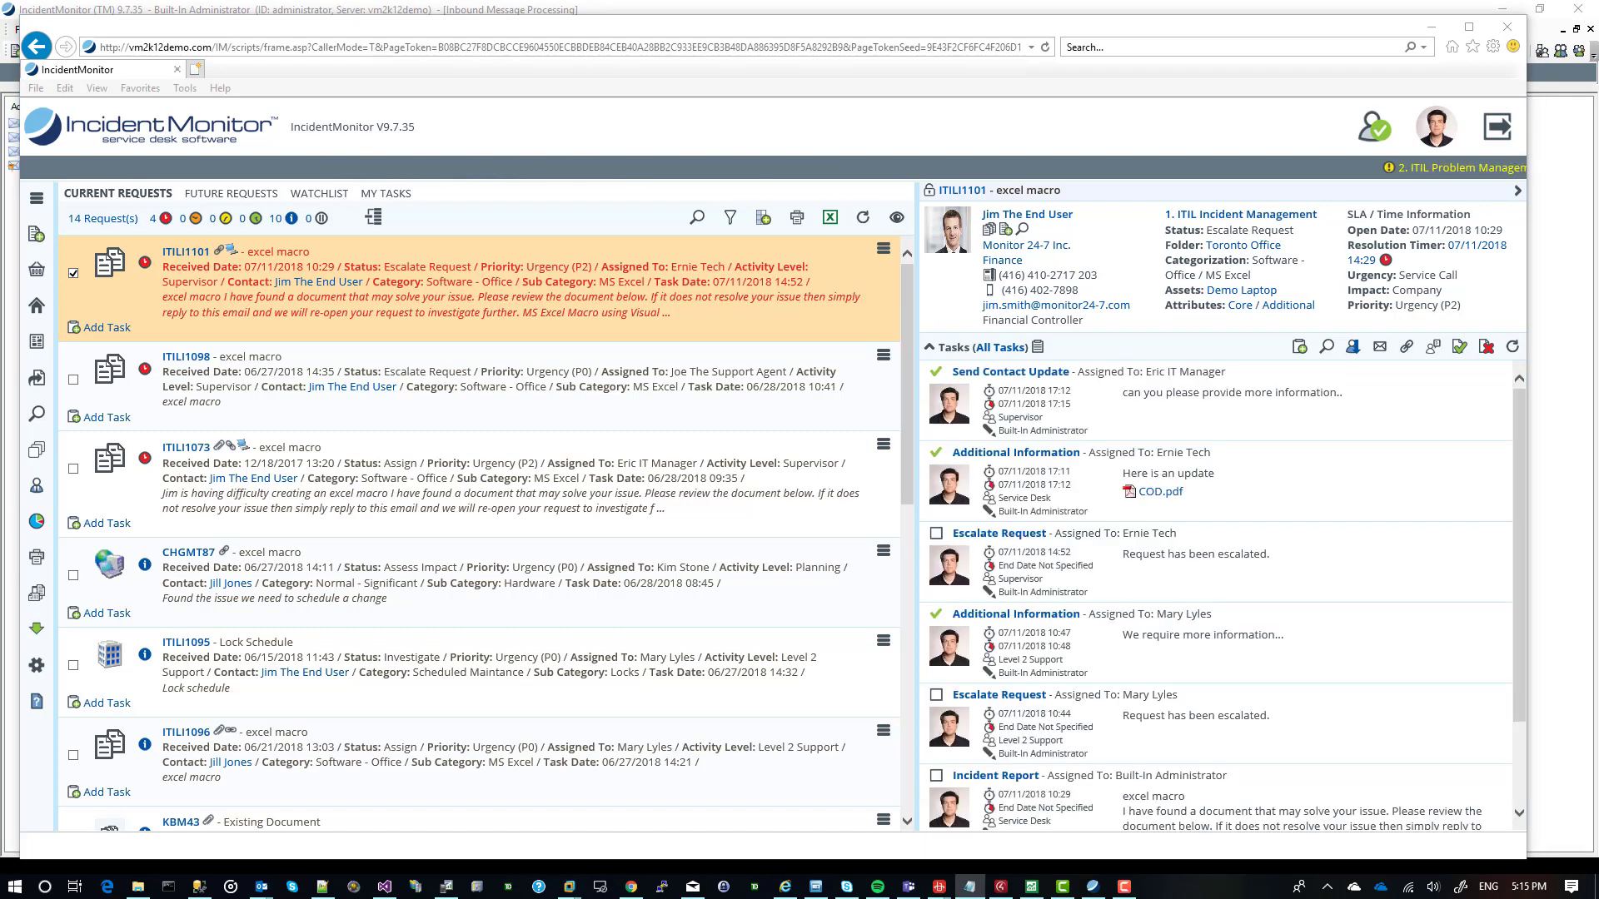
Look at the Bulk Import load operations and the blank asset template download options, and close Bulk Import without downloading.
left_click(37, 674)
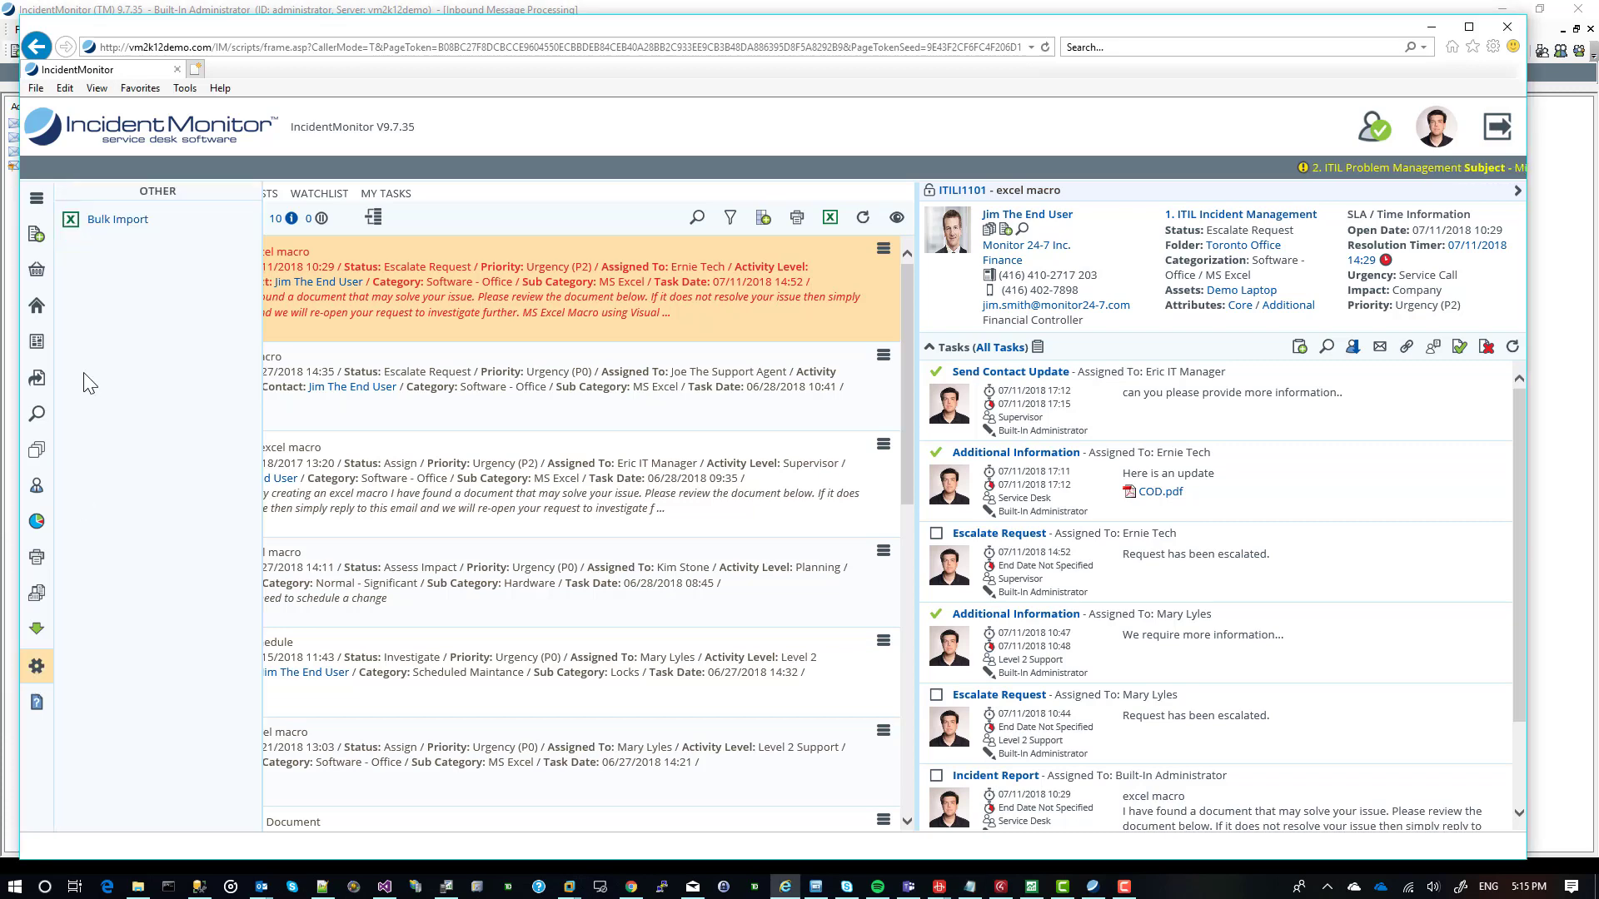
left_click(118, 220)
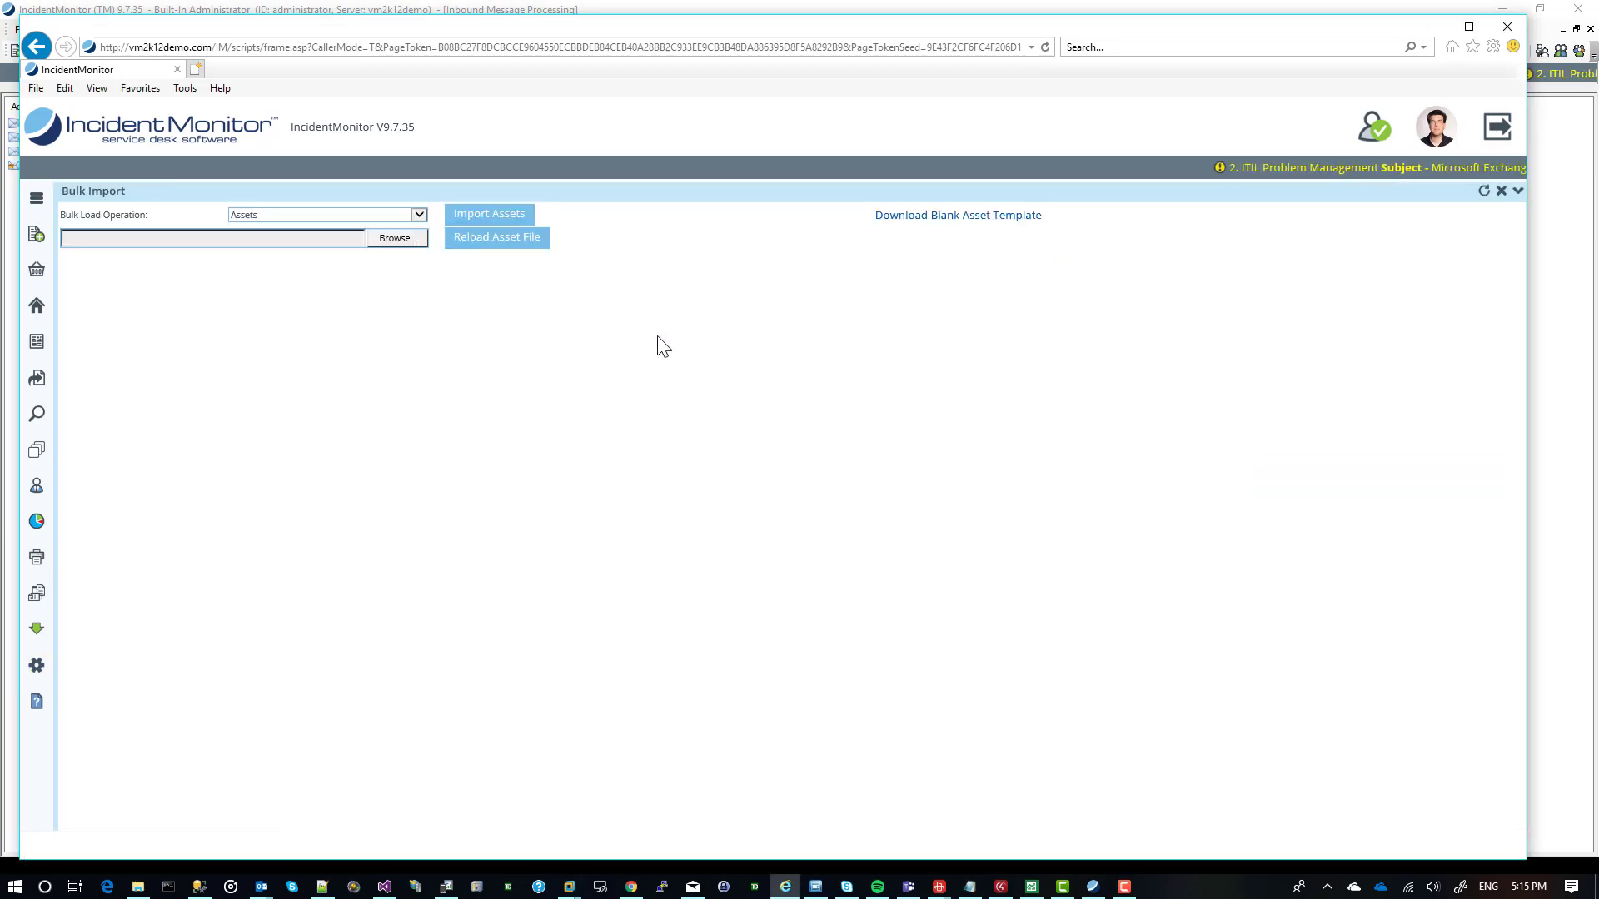
left_click(269, 216)
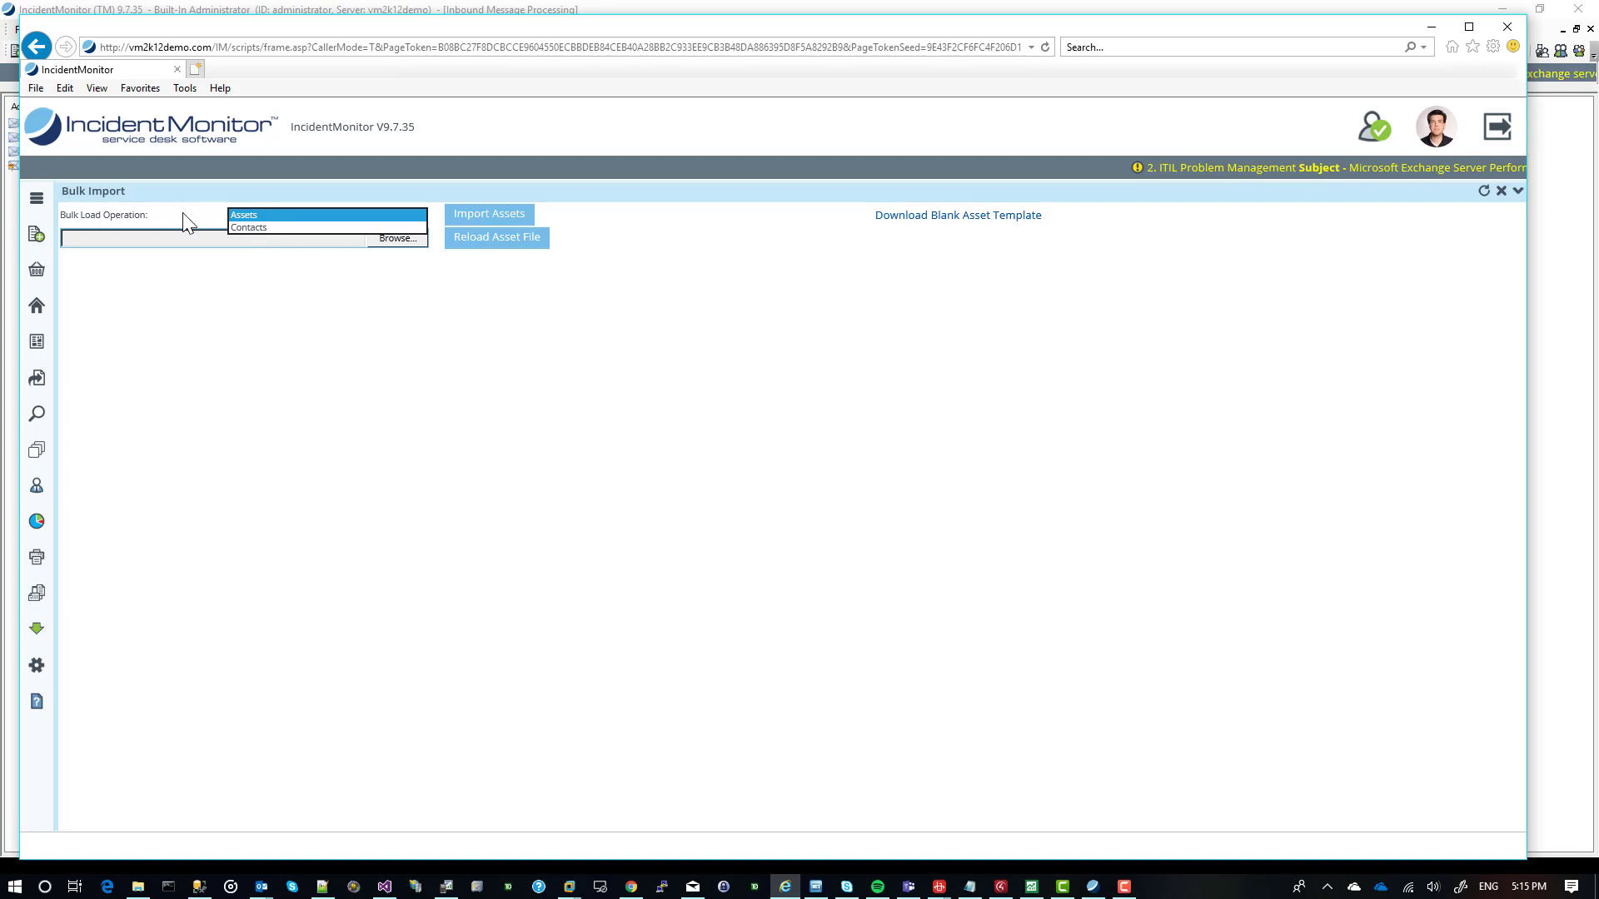
left_click(907, 223)
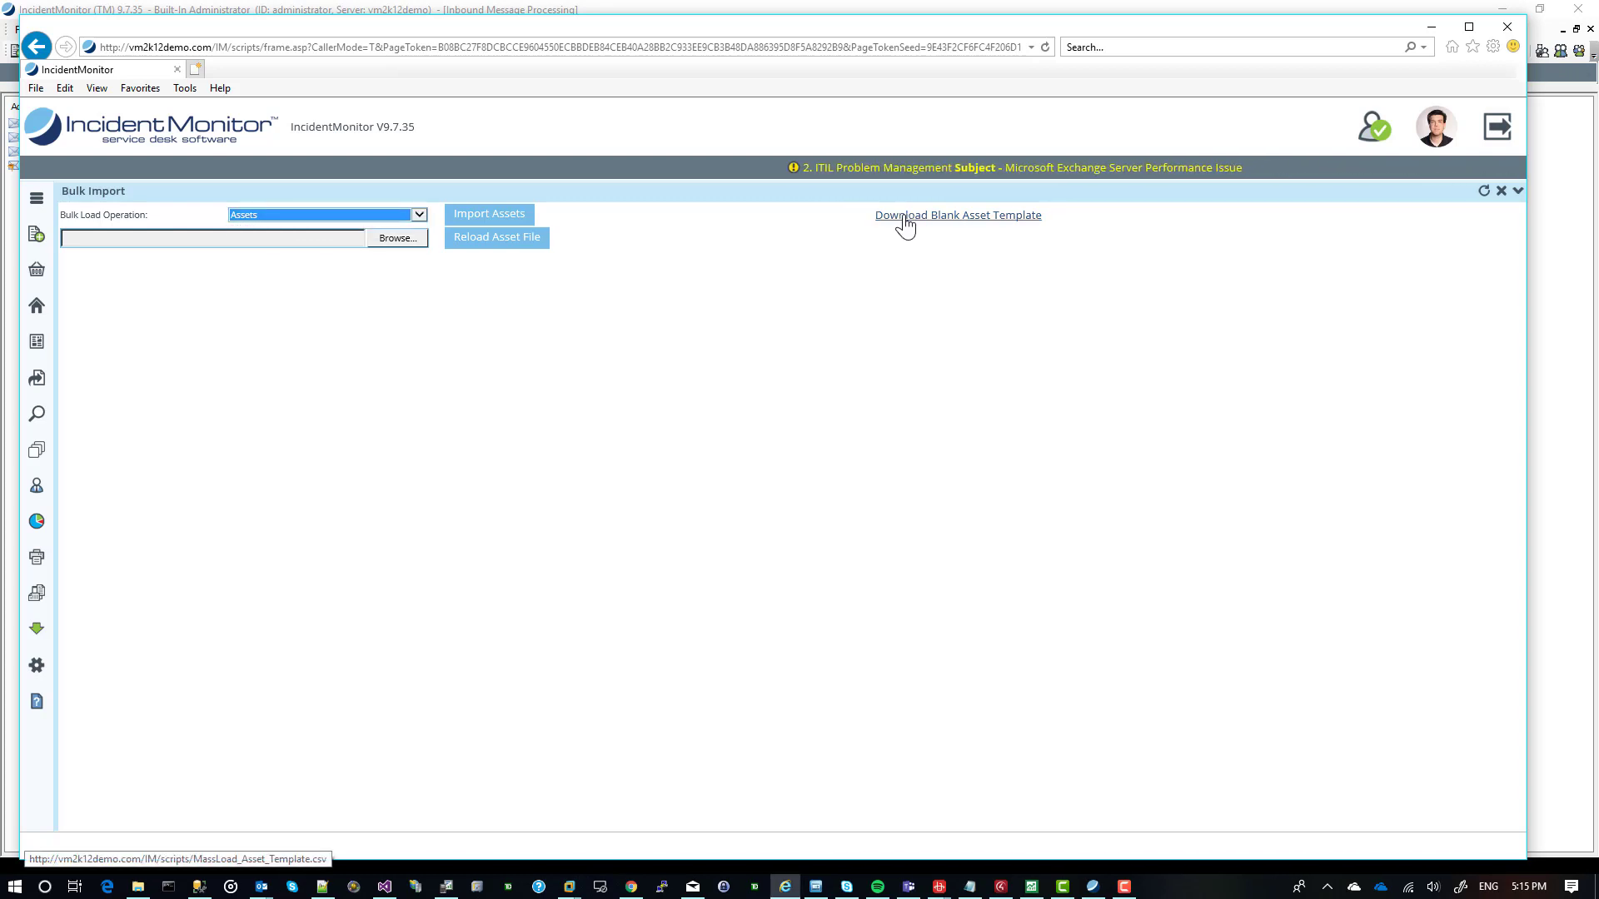
left_click(905, 223)
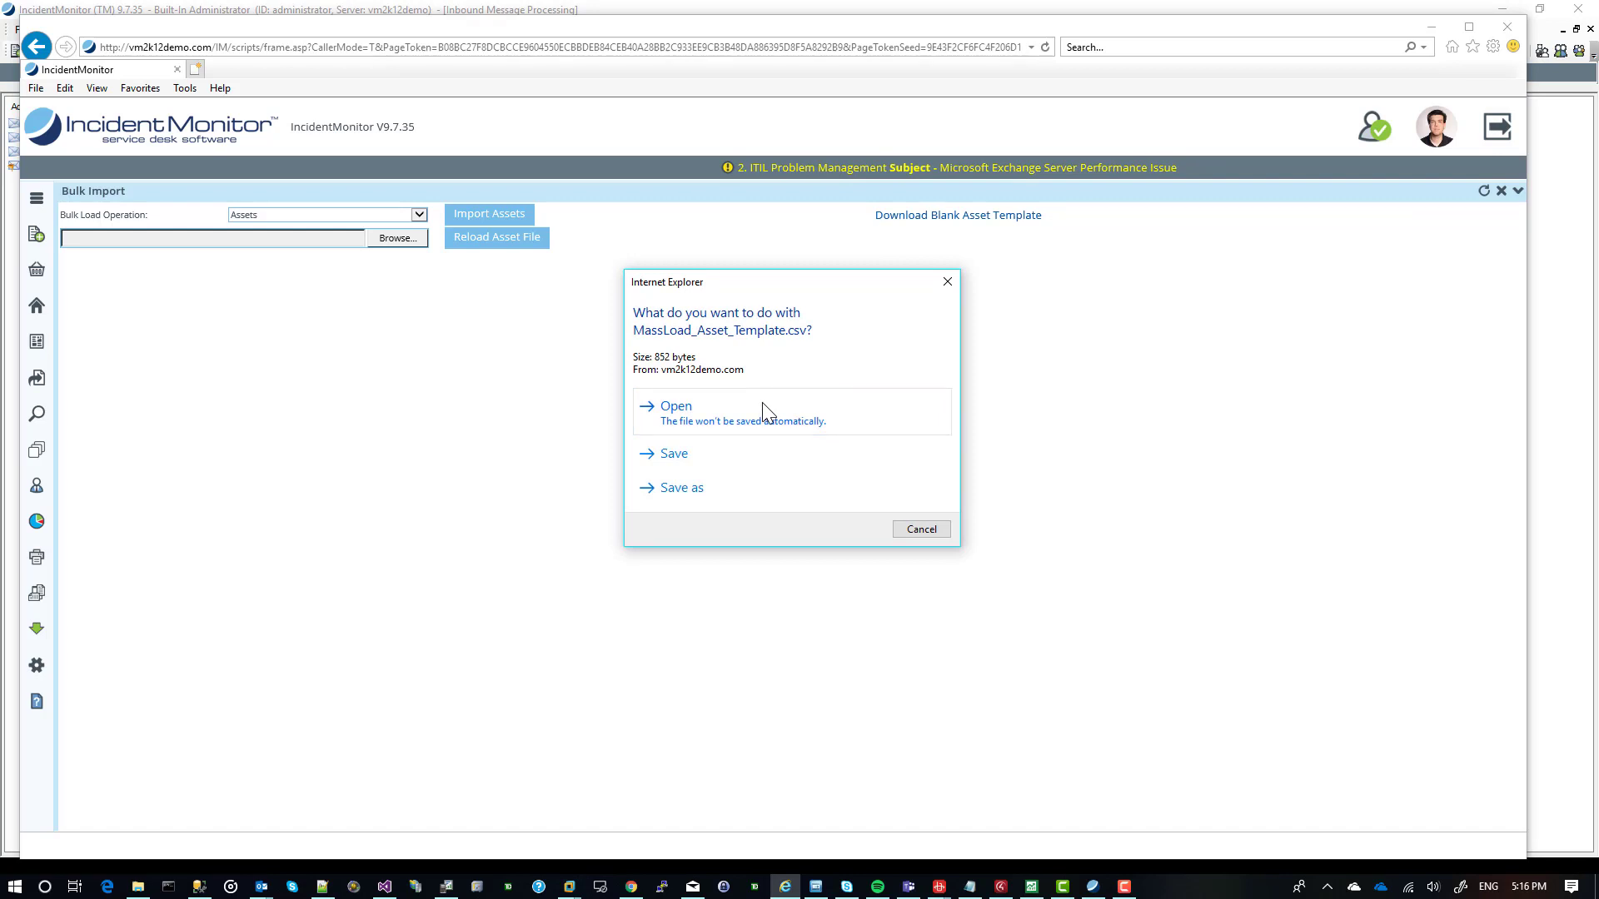
left_click(945, 286)
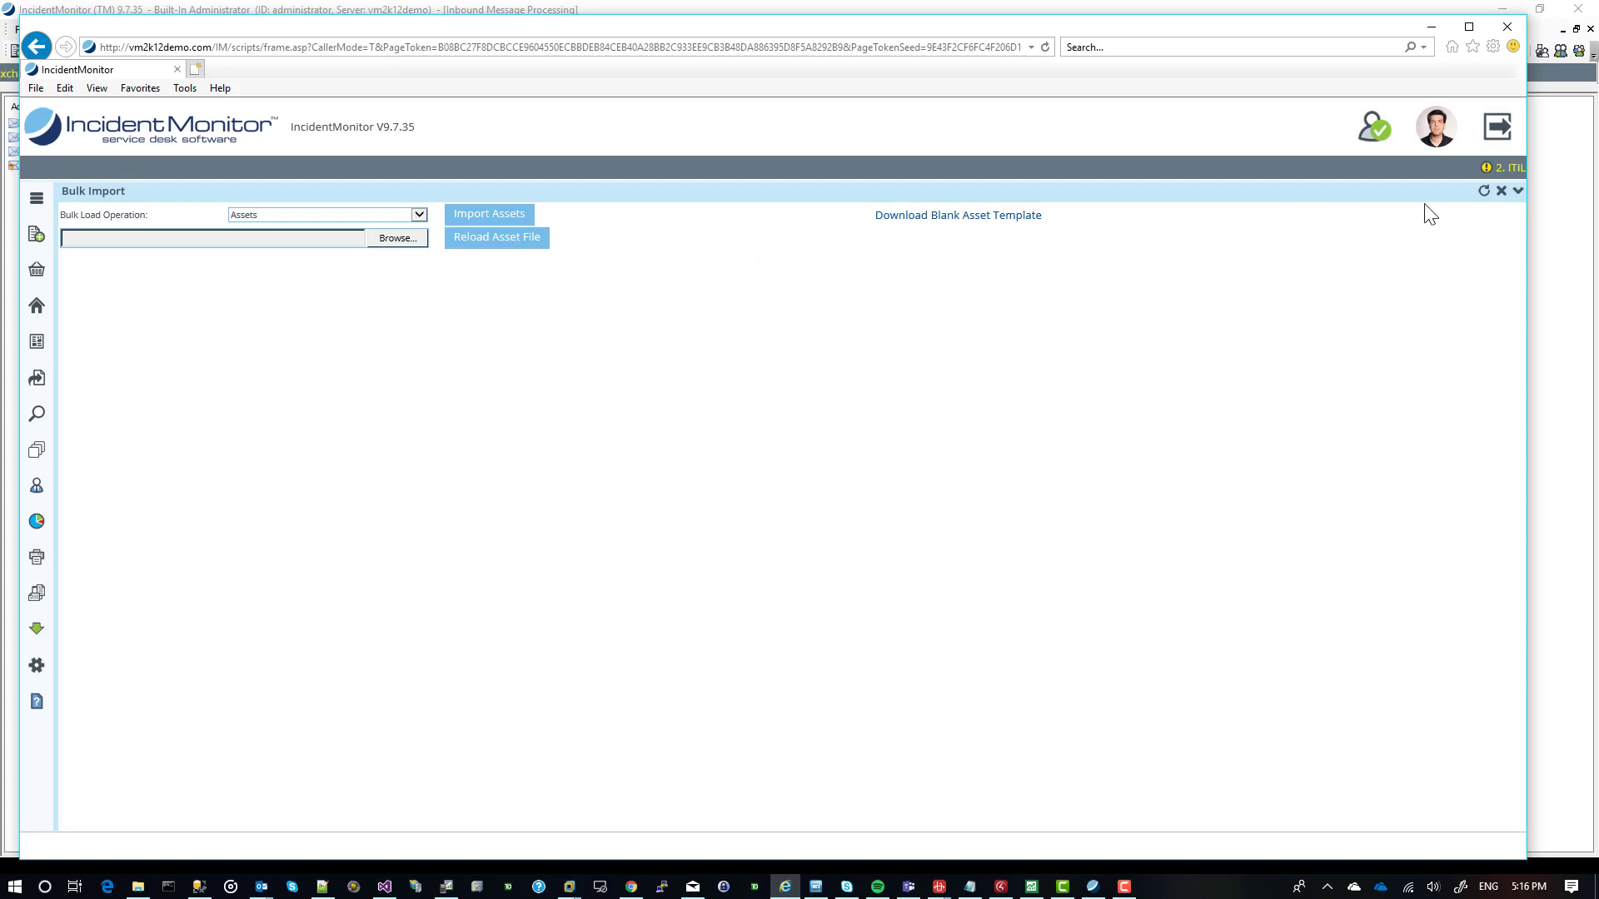
left_click(1501, 191)
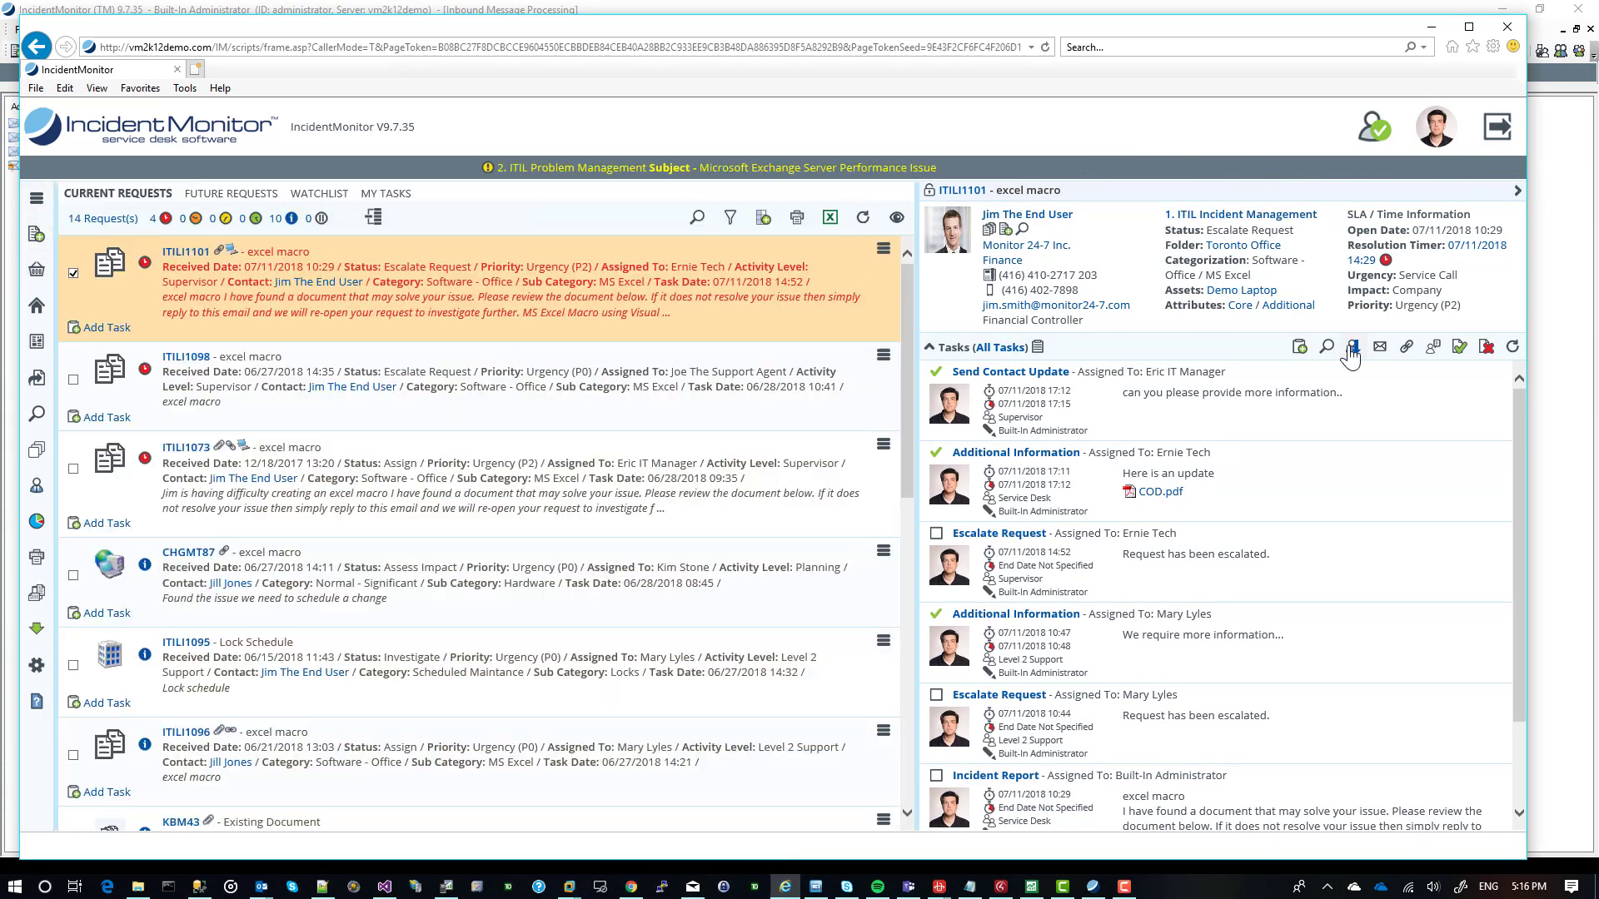
Start an Additional Information task in the ITILI1101 details, set its start date to 07/03/2019 and discard the task.
left_click(1299, 348)
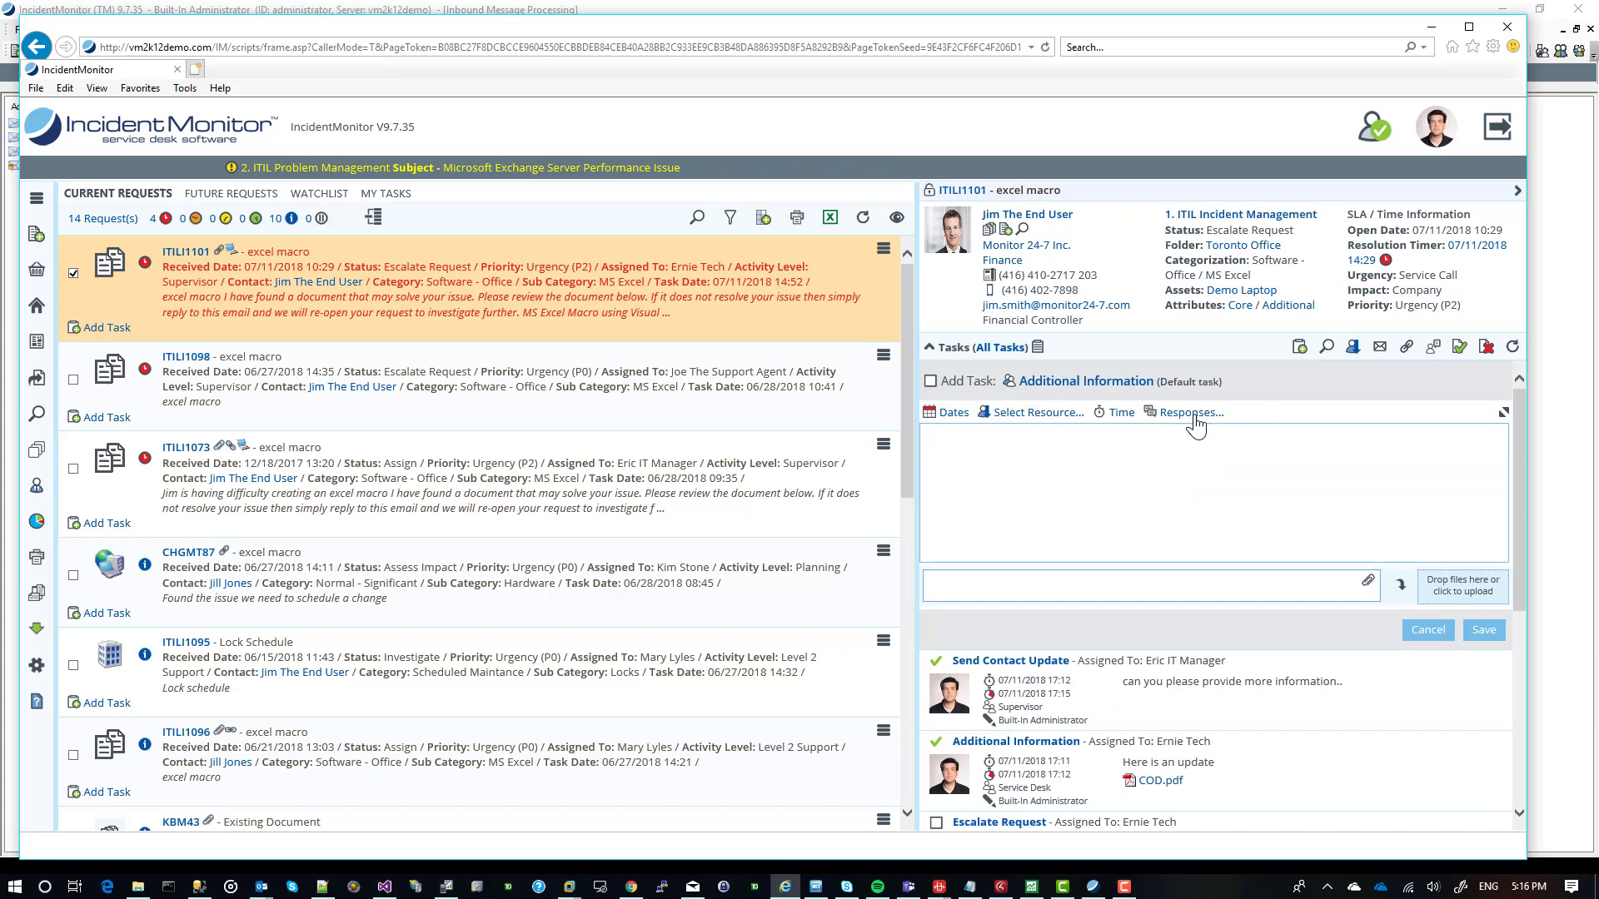
left_click(949, 413)
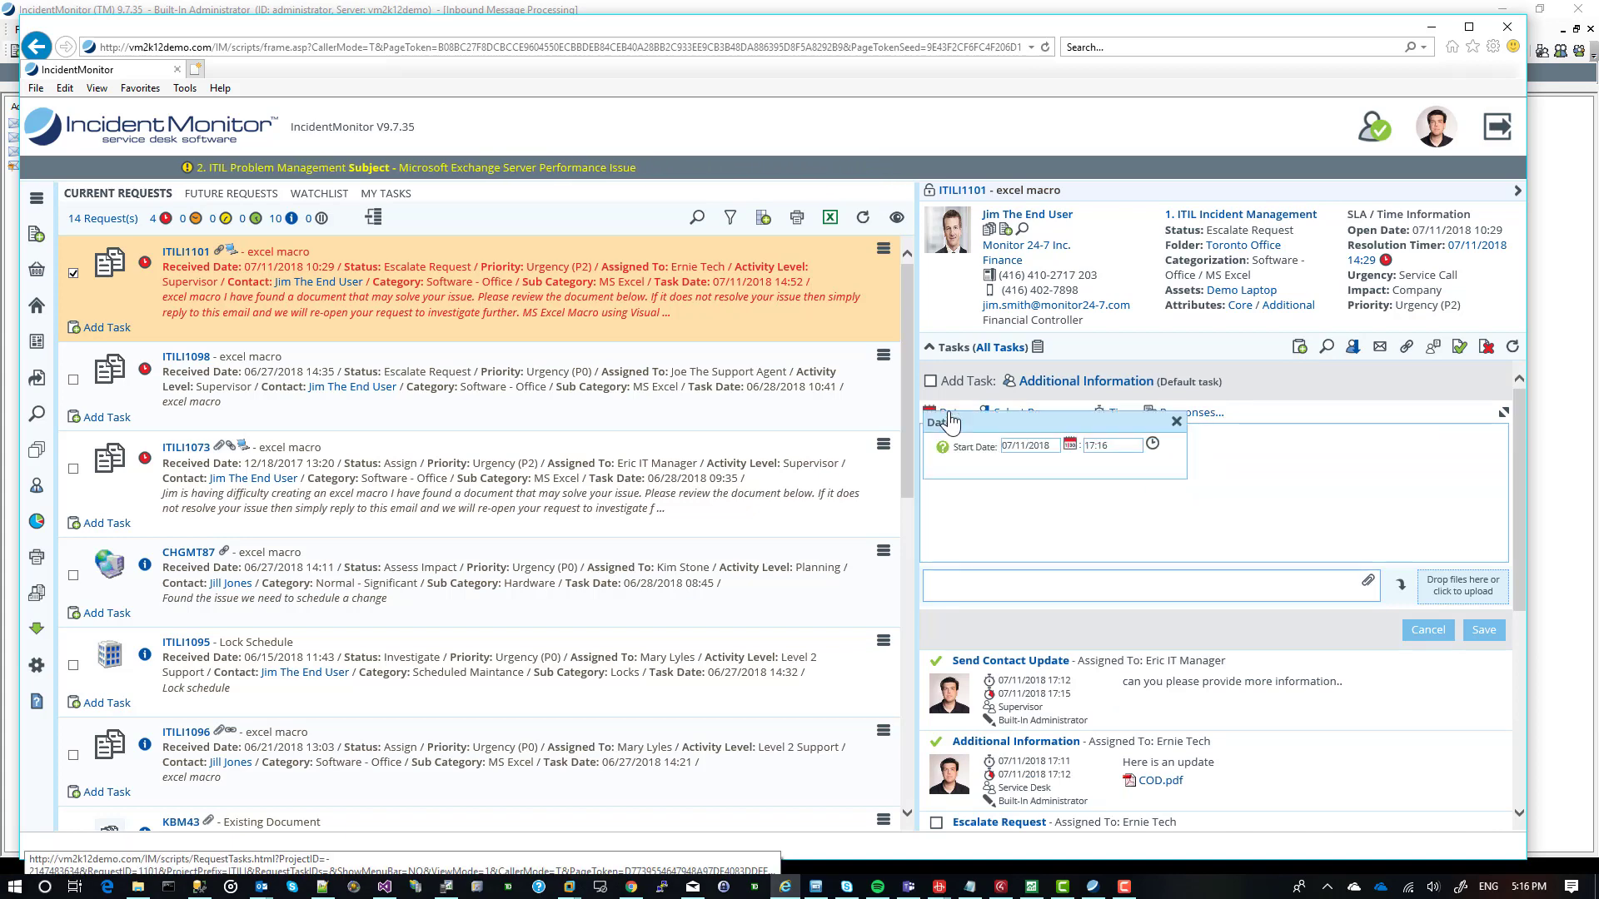
left_click(1072, 447)
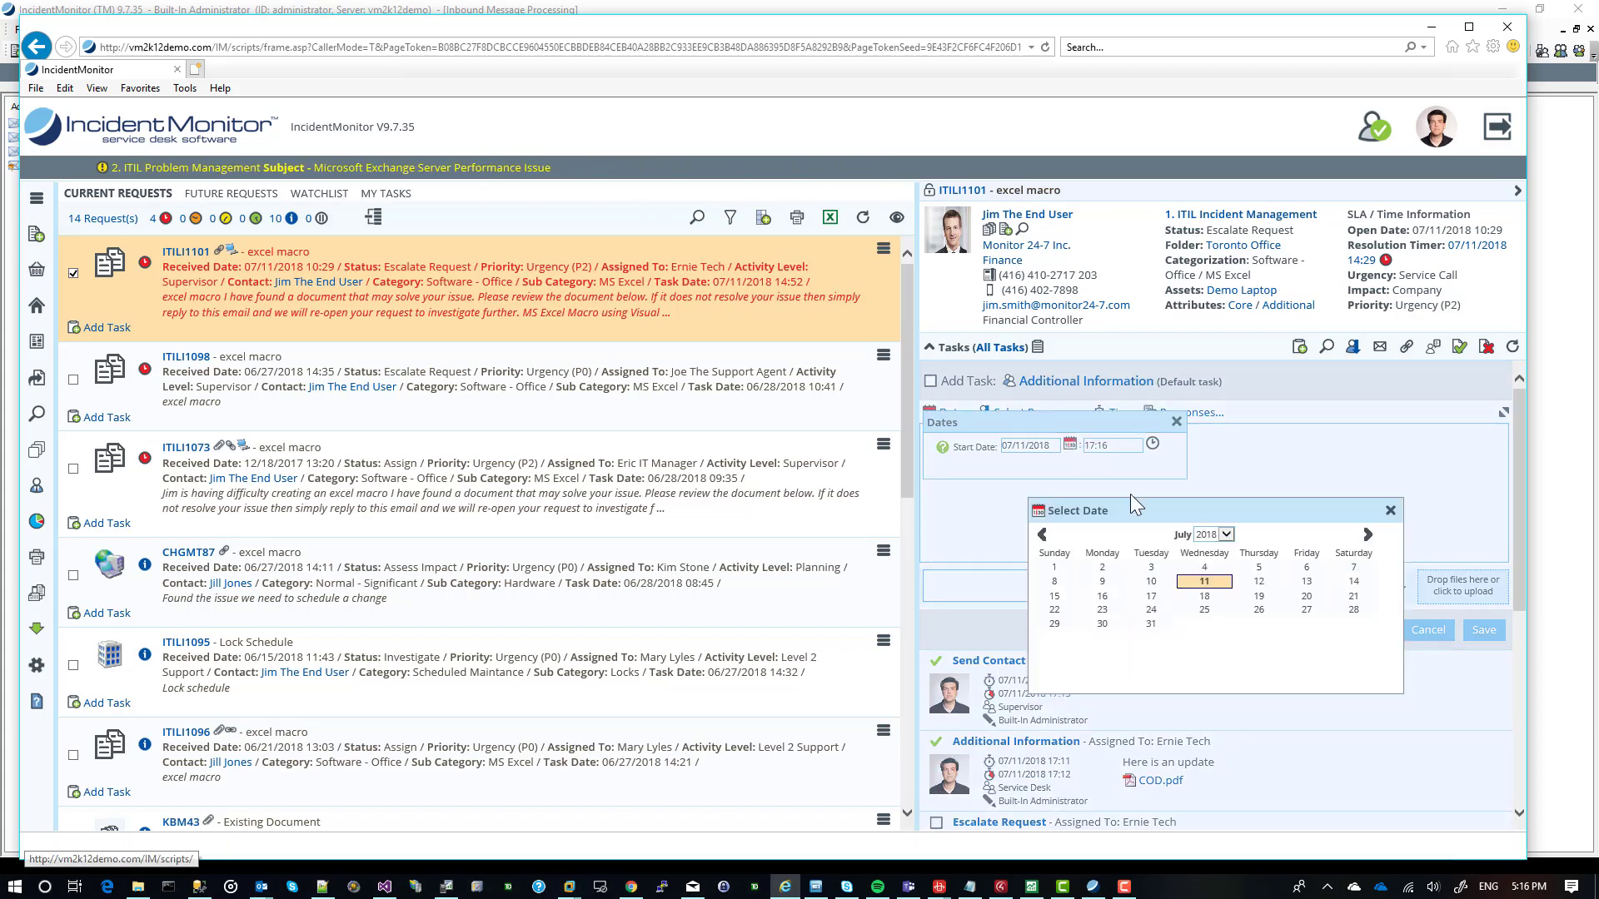
left_click(1210, 538)
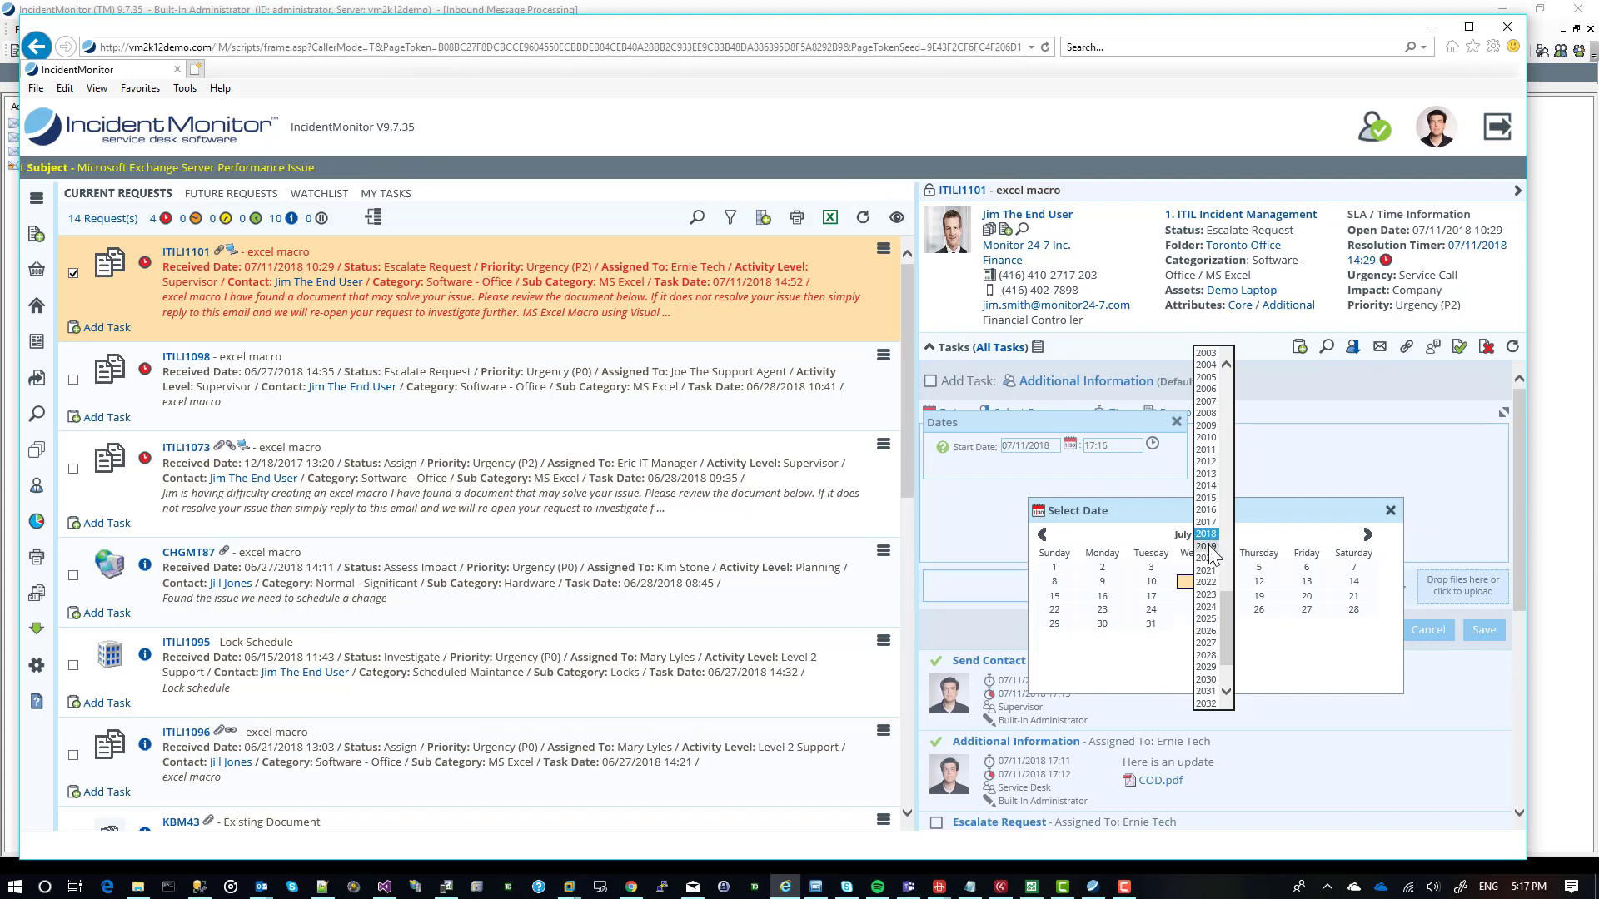
left_click(1207, 546)
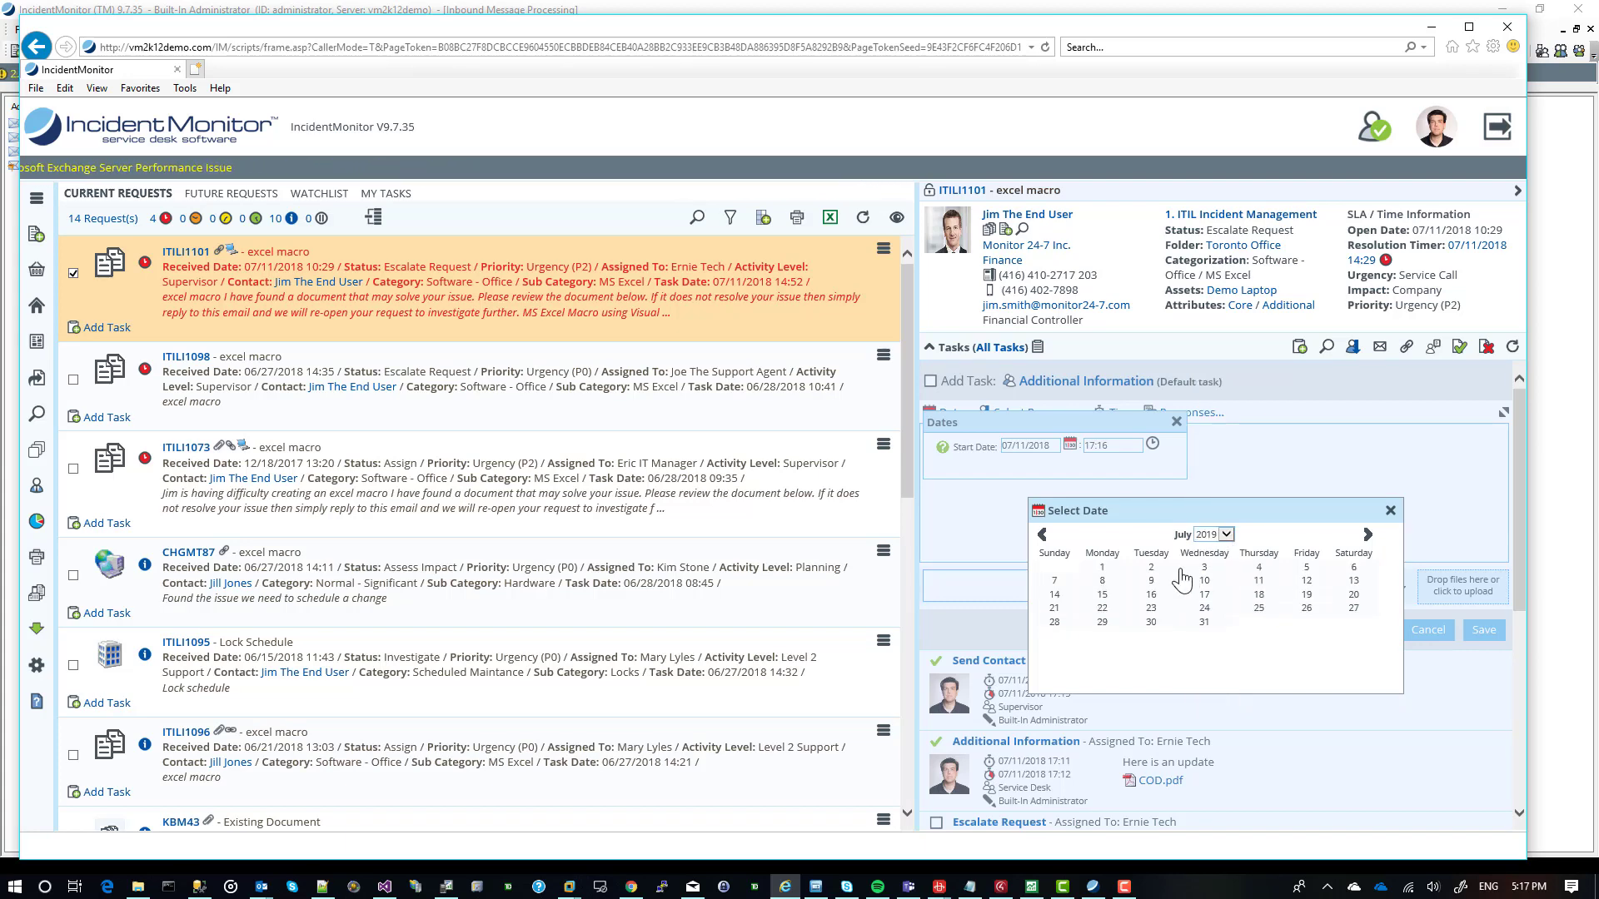
left_click(1205, 569)
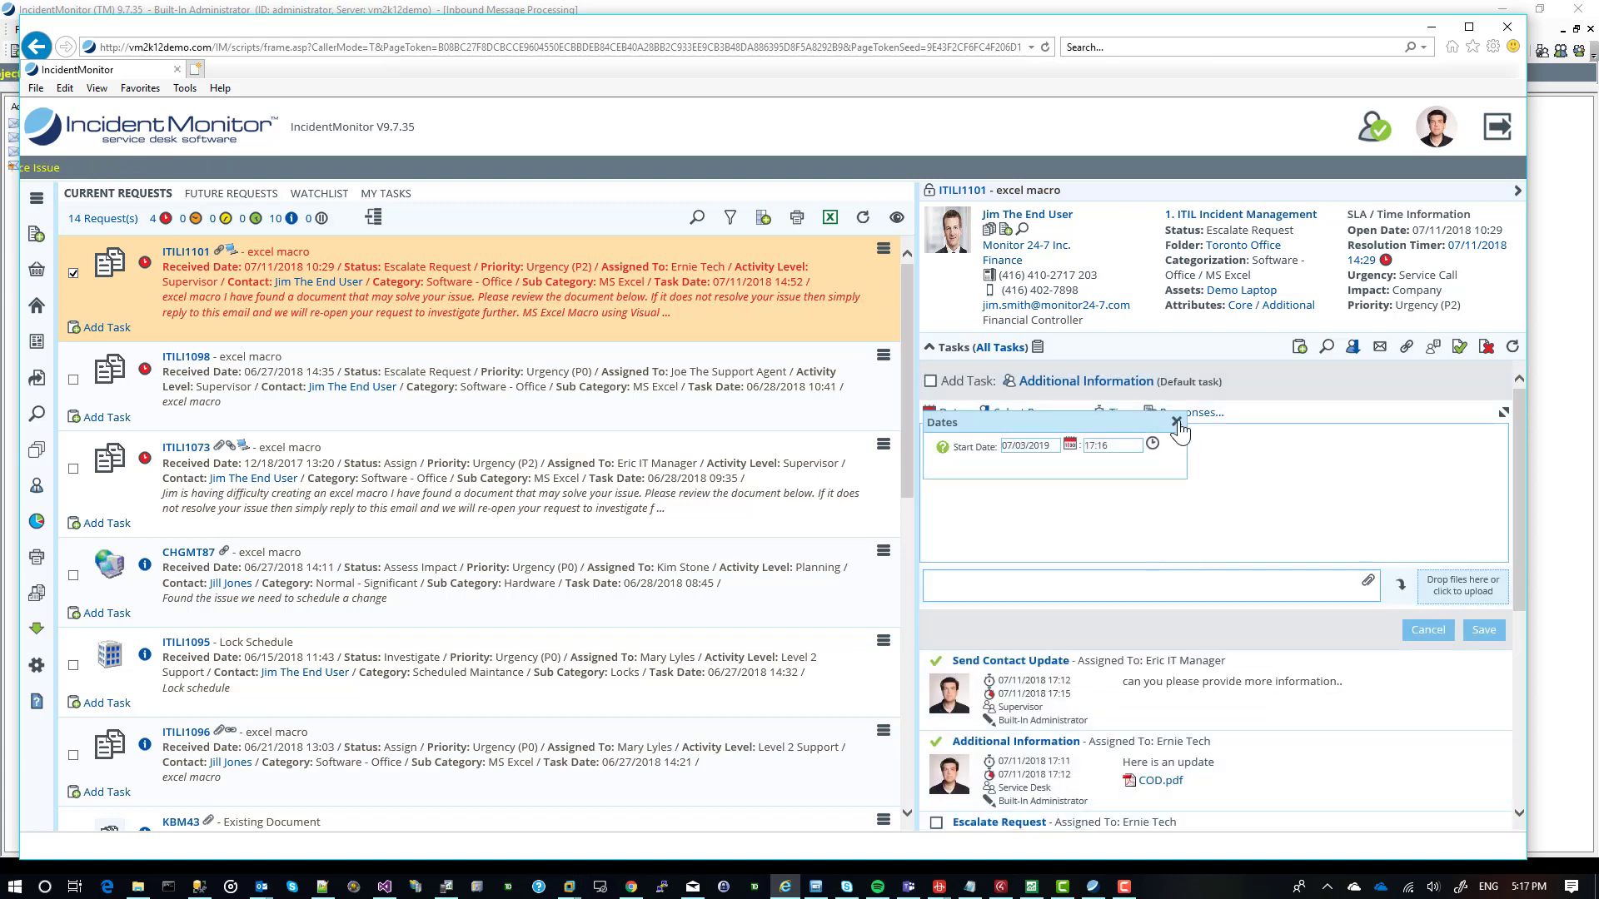
left_click(1177, 423)
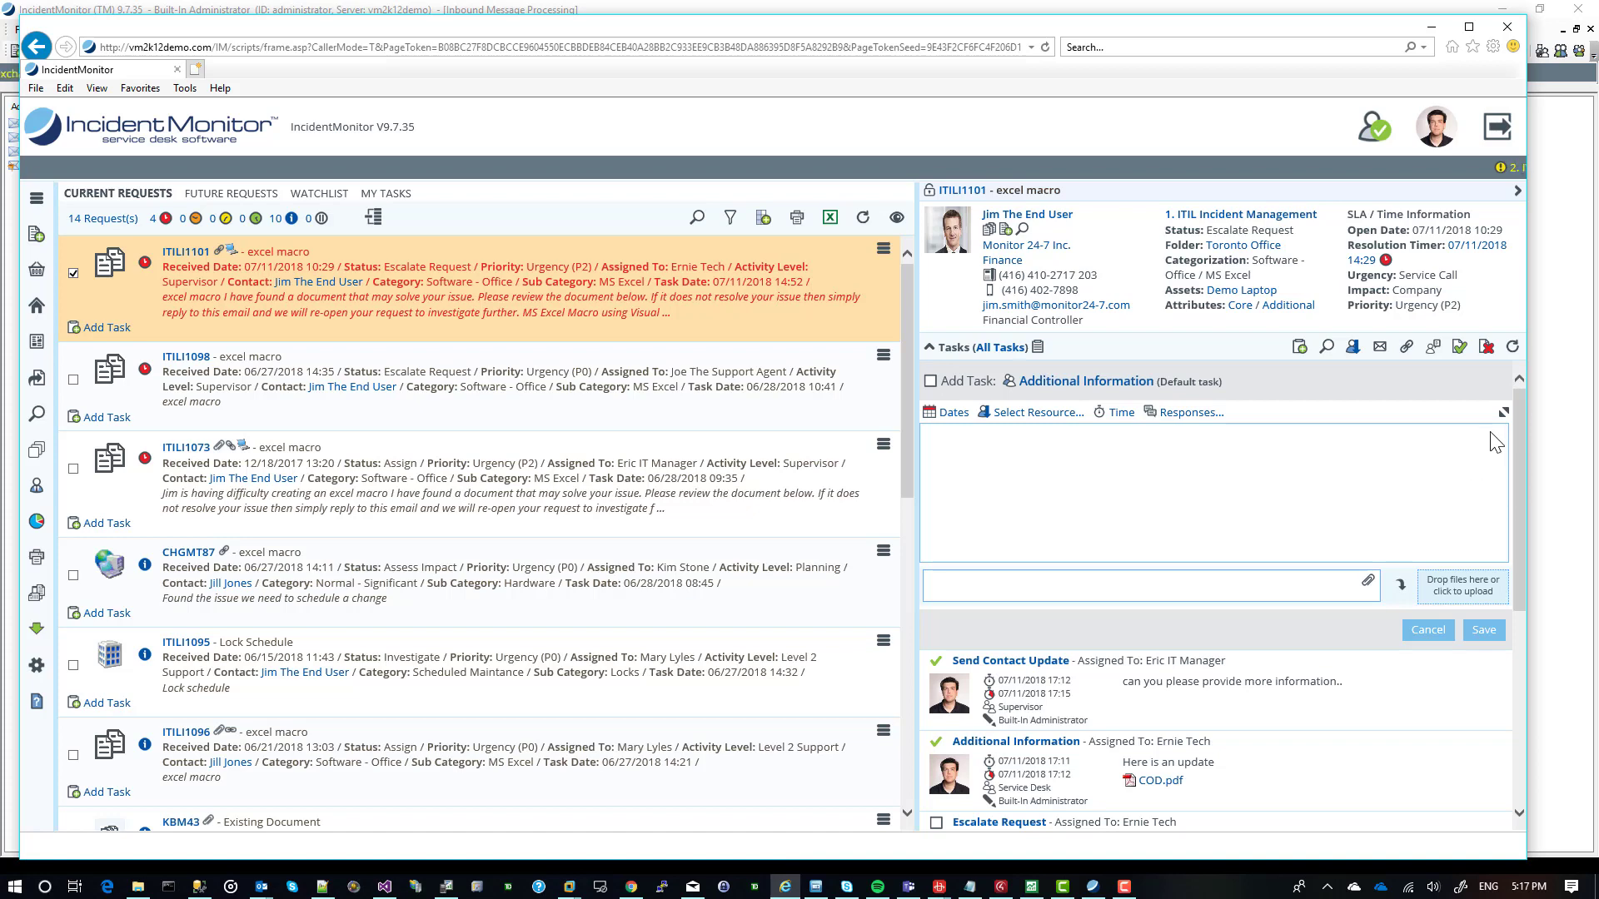
left_click(1304, 471)
left_click(1426, 630)
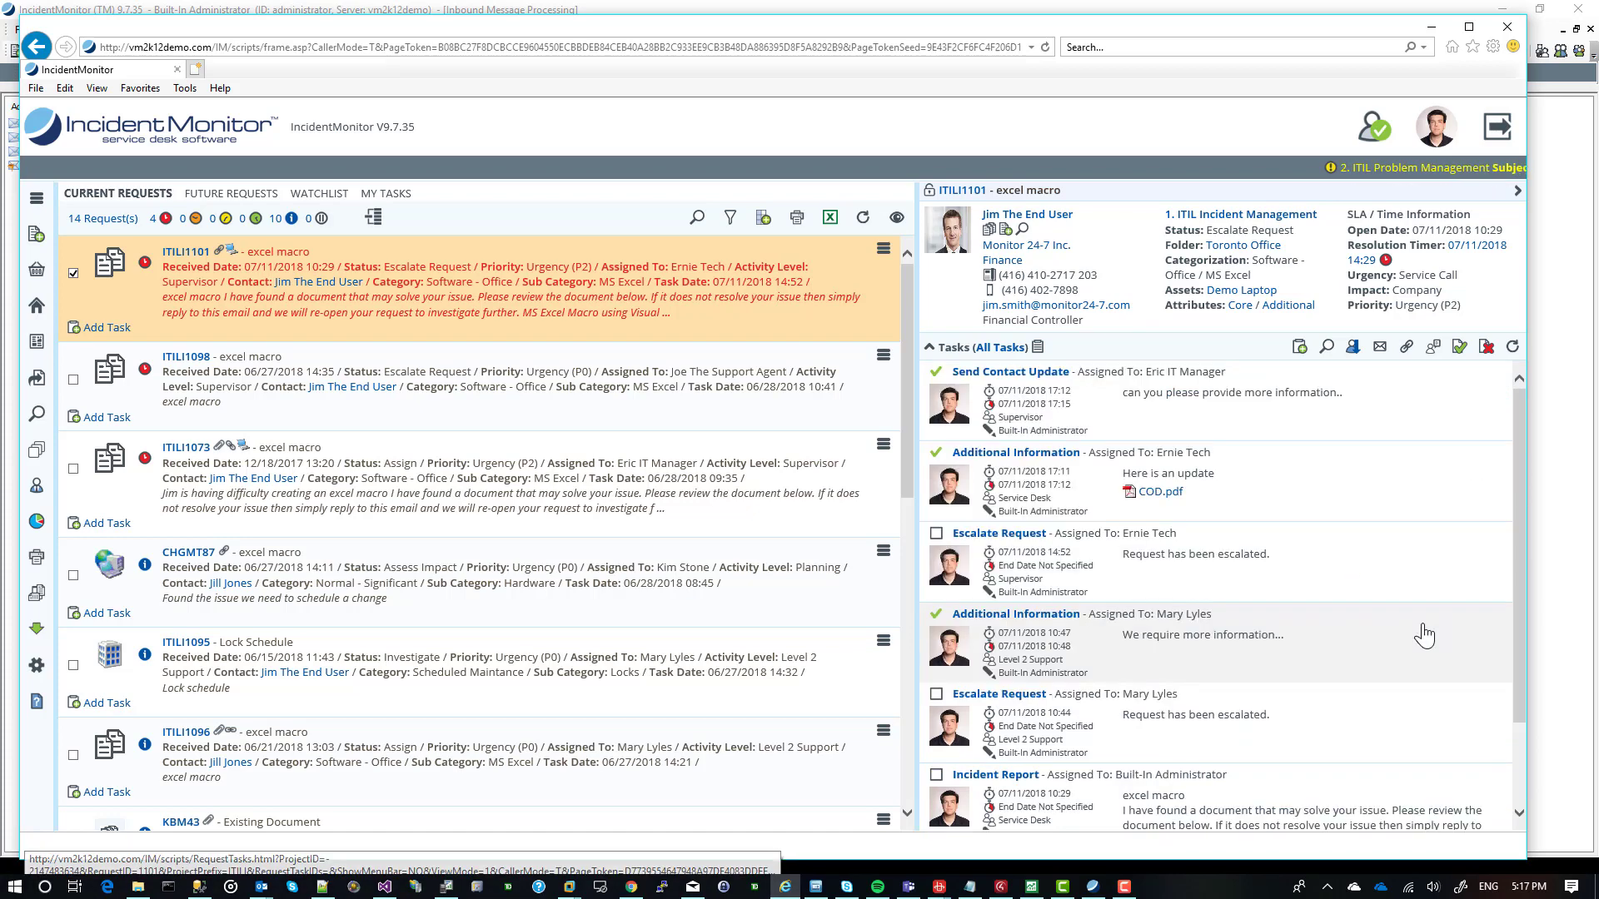